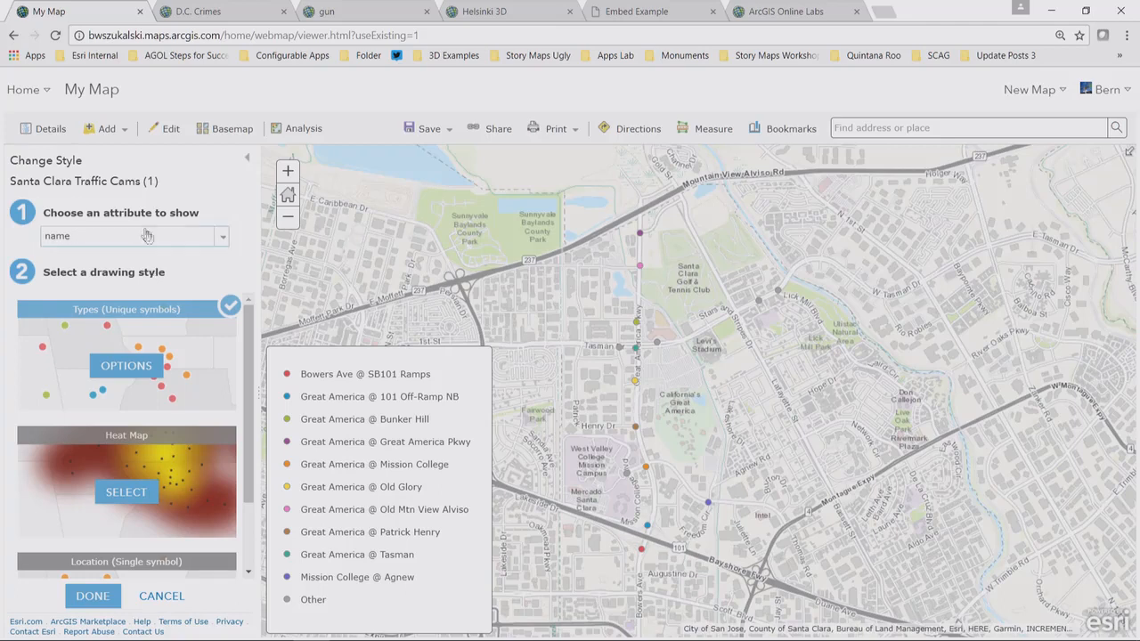
- Style the Santa Clara Traffic Cams layer to show location only, with the single symbol sized at 26 px
{"action": "left_click", "coordinate": [222, 236]}
{"action": "left_click", "coordinate": [118, 256]}
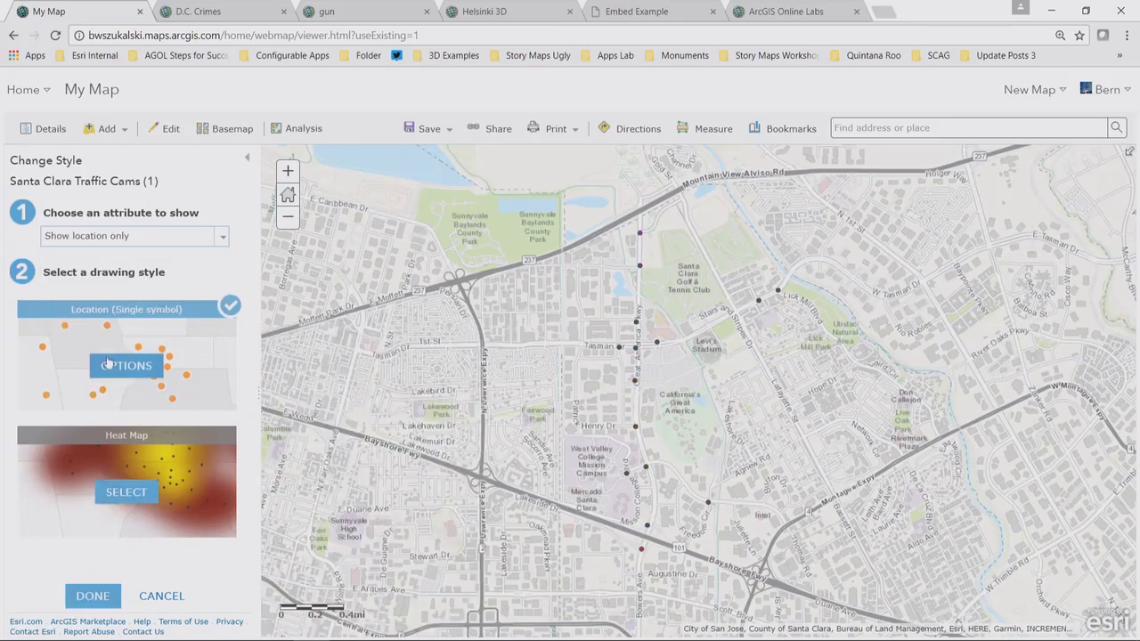
{"action": "left_click", "coordinate": [108, 353]}
{"action": "left_click", "coordinate": [52, 246]}
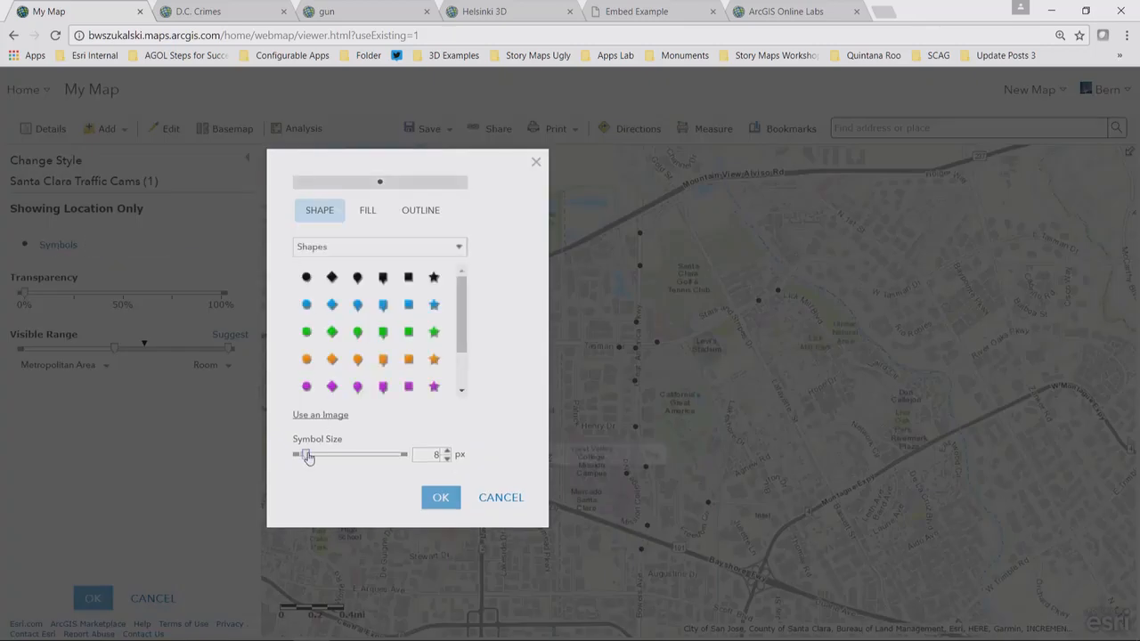
{"action": "mouse_move", "coordinate": [305, 454]}
{"action": "left_mouse_down"}
{"action": "mouse_move", "coordinate": [331, 473]}
{"action": "mouse_move", "coordinate": [321, 466]}
{"action": "left_mouse_up"}
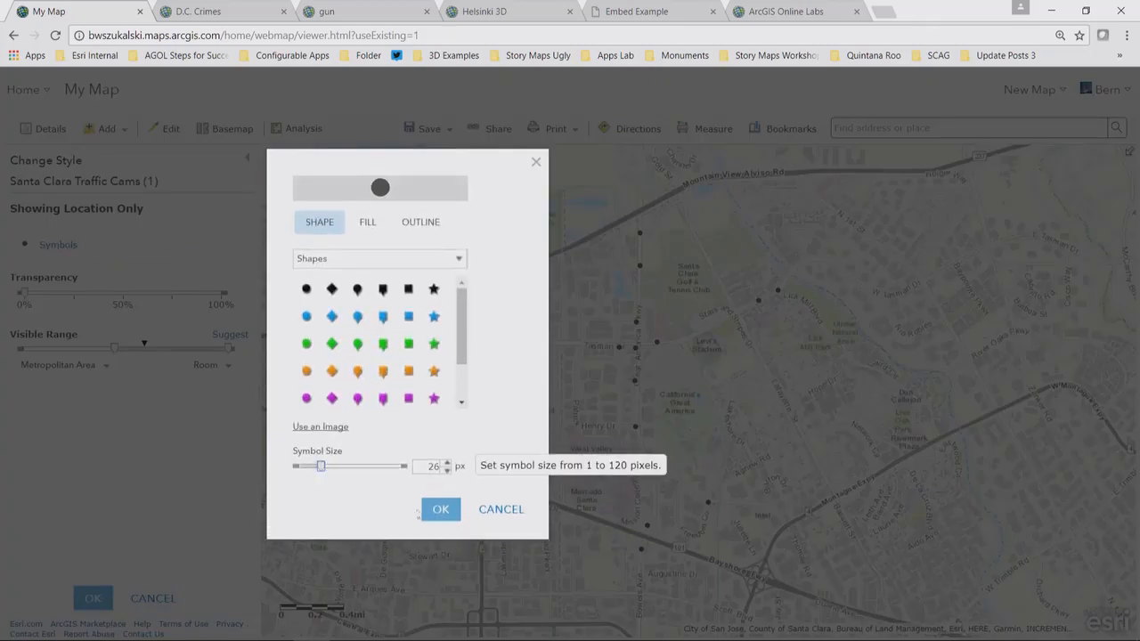
{"action": "left_click", "coordinate": [438, 509]}
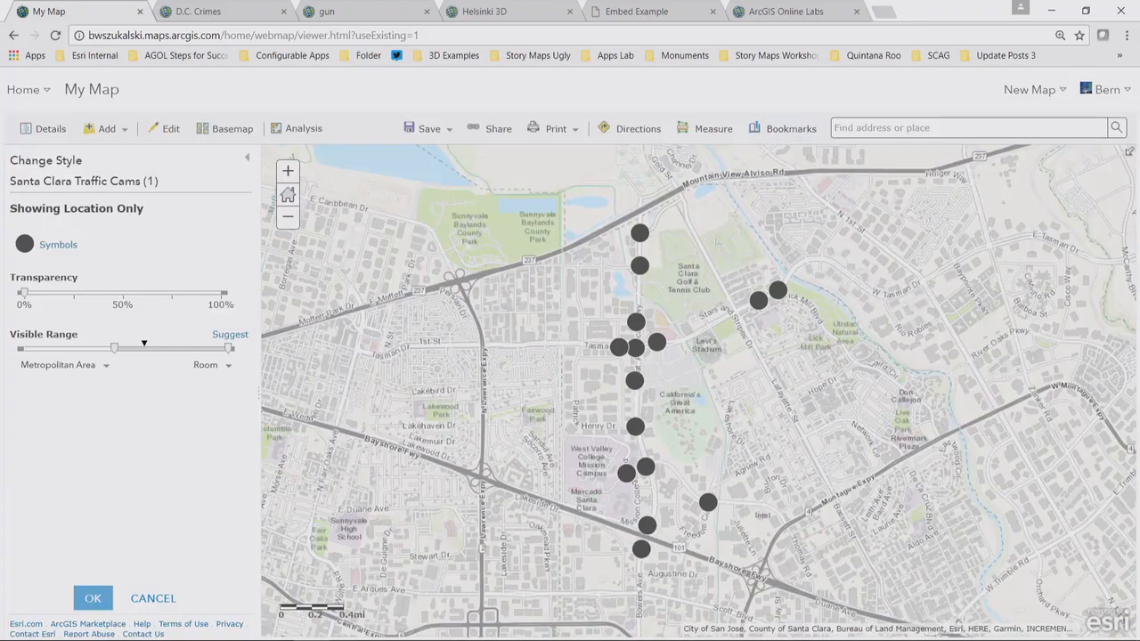
- Inspect the default pop-up of the Great America @ Old Mtn View Alviso camera and view its linked thumb_url image
{"action": "left_click", "coordinate": [640, 267]}
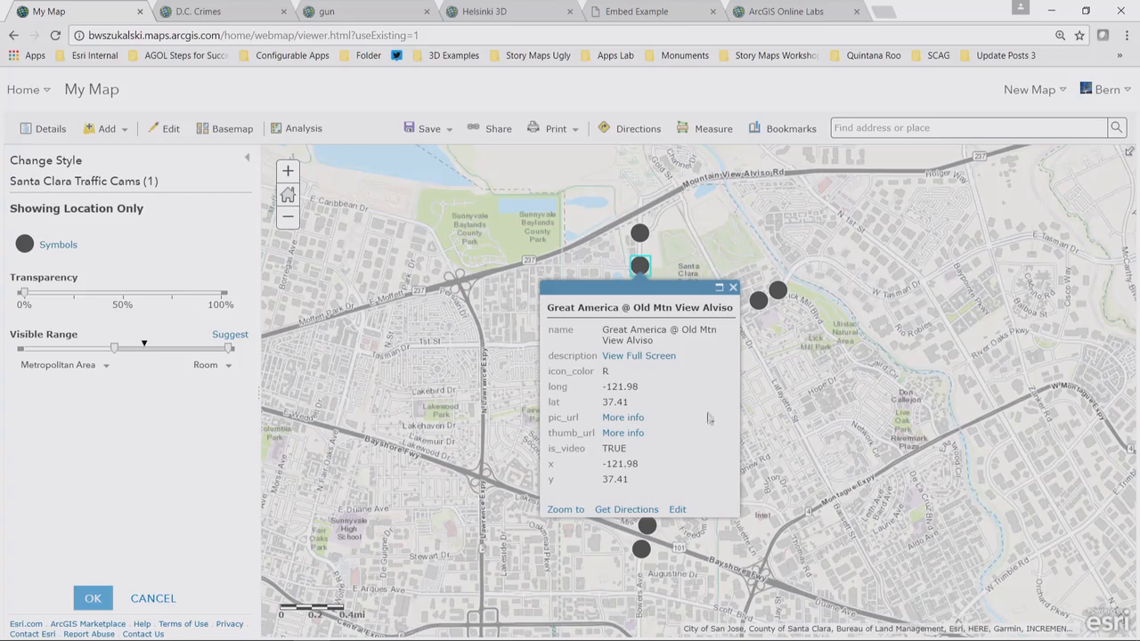
{"action": "left_click", "coordinate": [627, 434]}
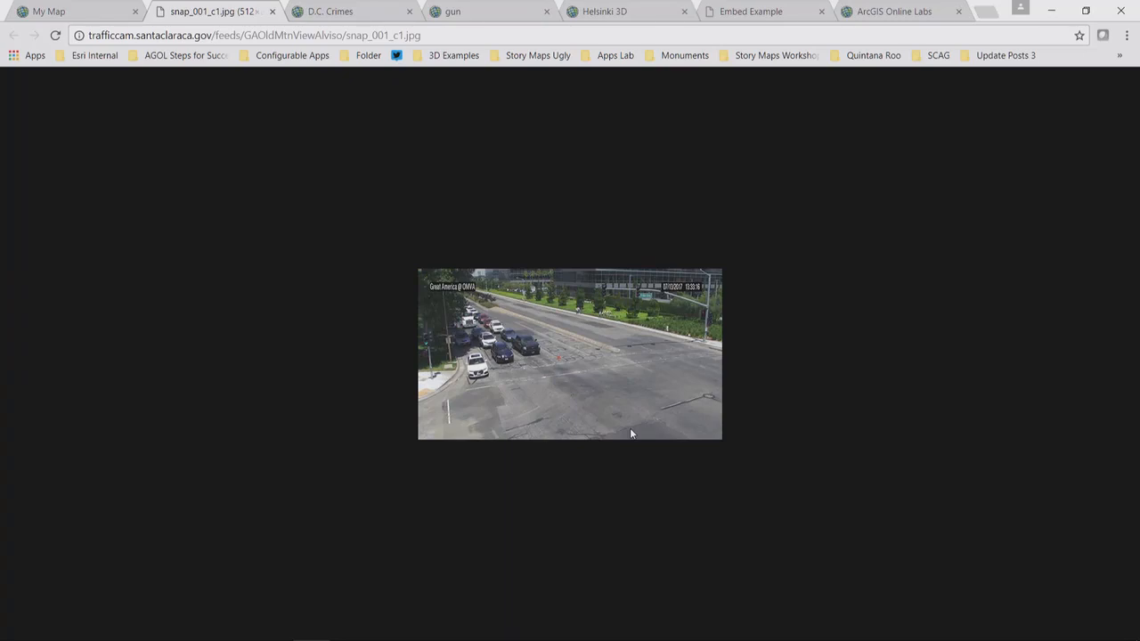
{"action": "left_click", "coordinate": [271, 12]}
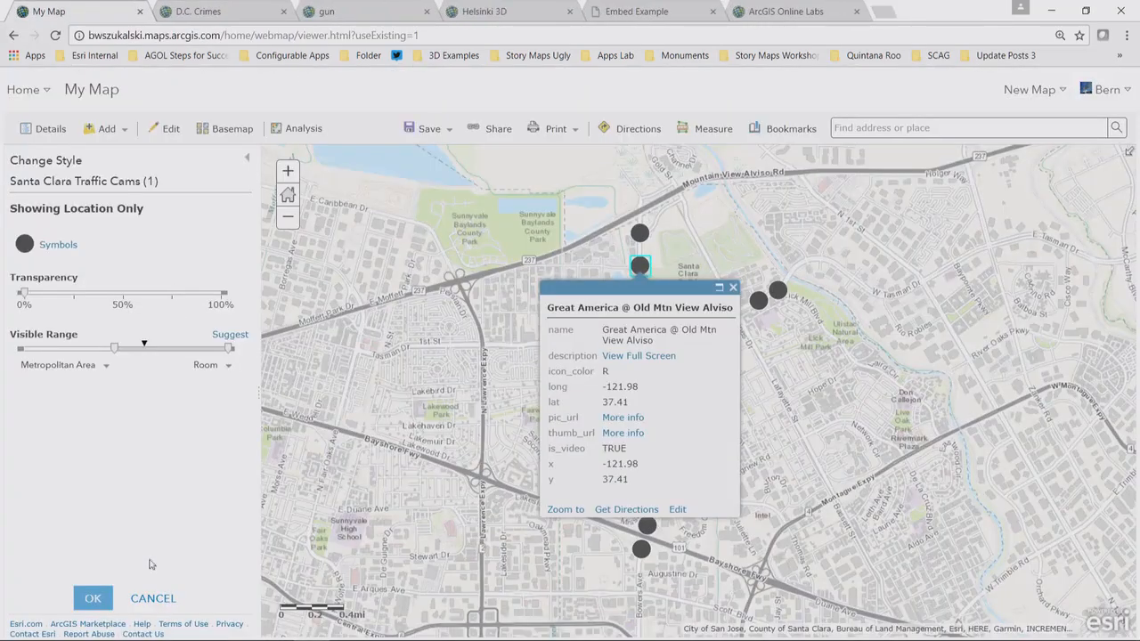
- Apply the location-only style and open the pop-up configuration for the Santa Clara Traffic Cams layer
{"action": "left_click", "coordinate": [103, 606]}
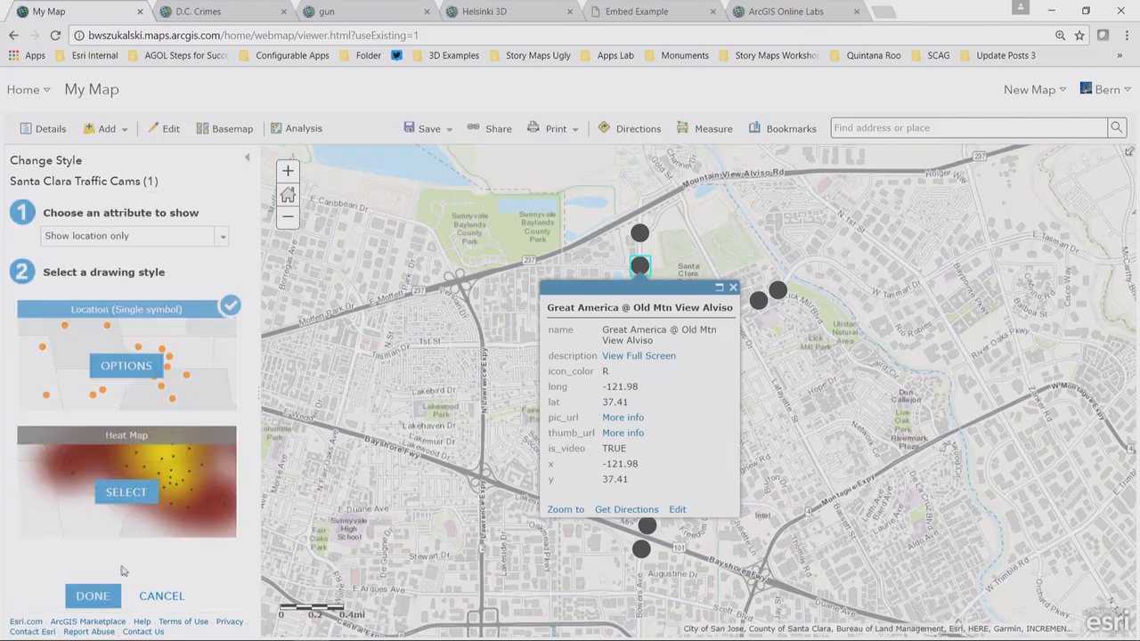
{"action": "left_click", "coordinate": [98, 599]}
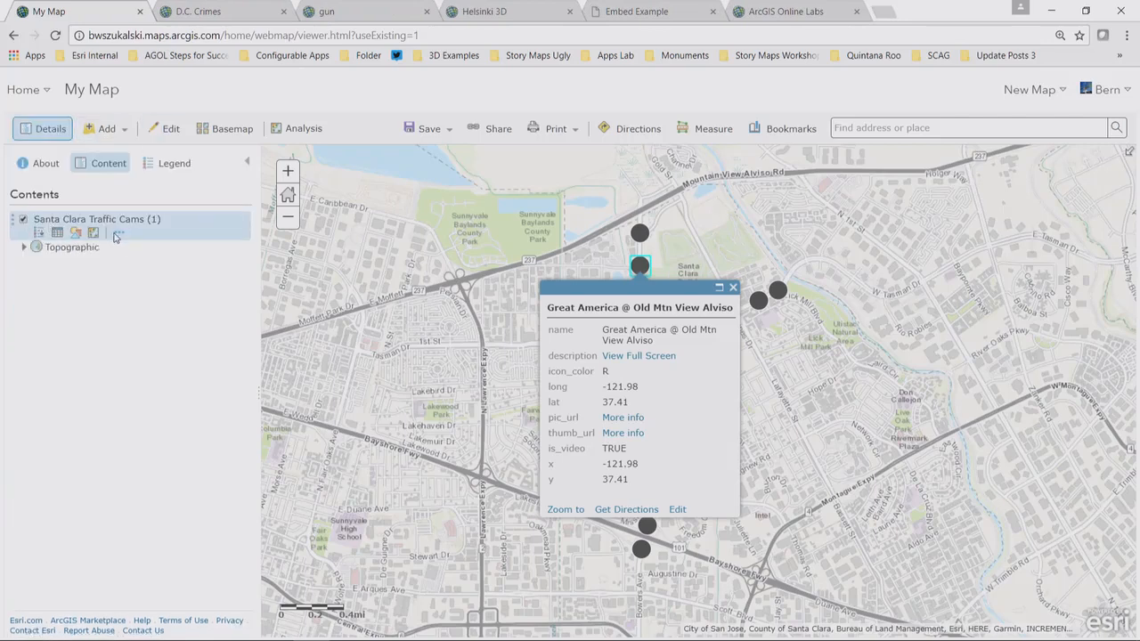
{"action": "left_click", "coordinate": [116, 233]}
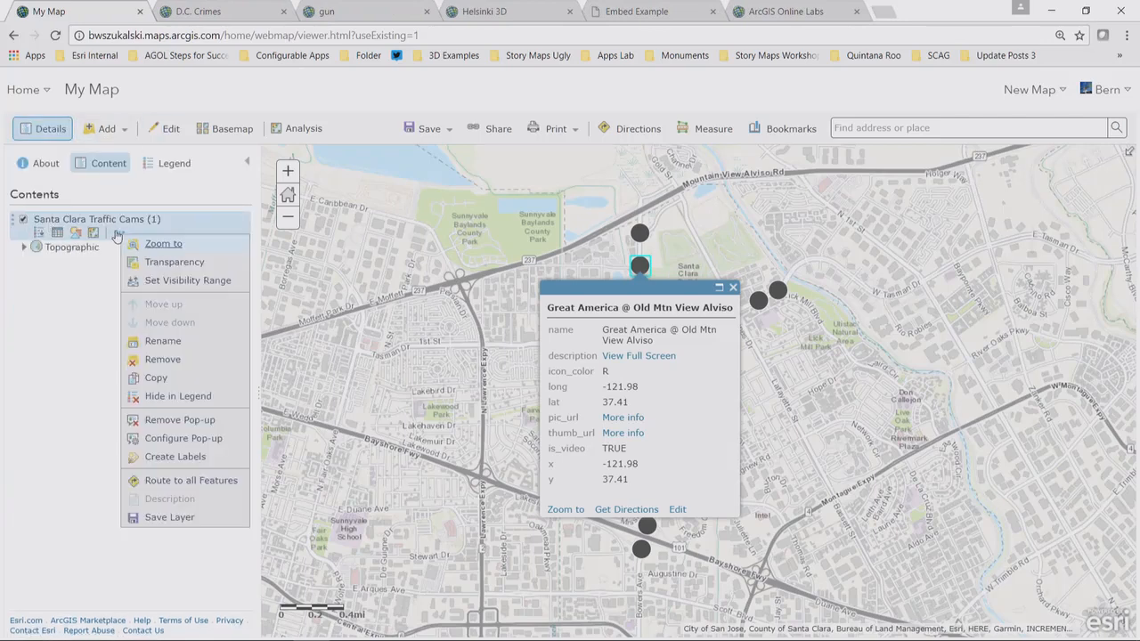
{"action": "left_click", "coordinate": [200, 440]}
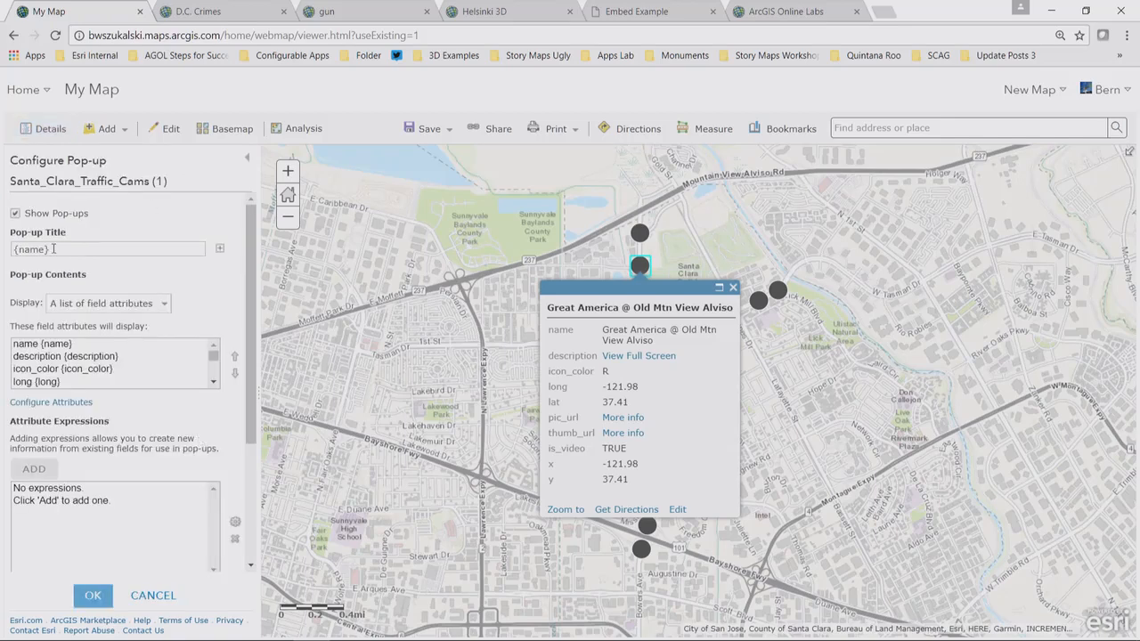
- Examine the pop-up title expression and the display, edit and alias options for the layer's attributes
{"action": "left_click_drag", "start_coordinate": [61, 252], "coordinate": [3, 251]}
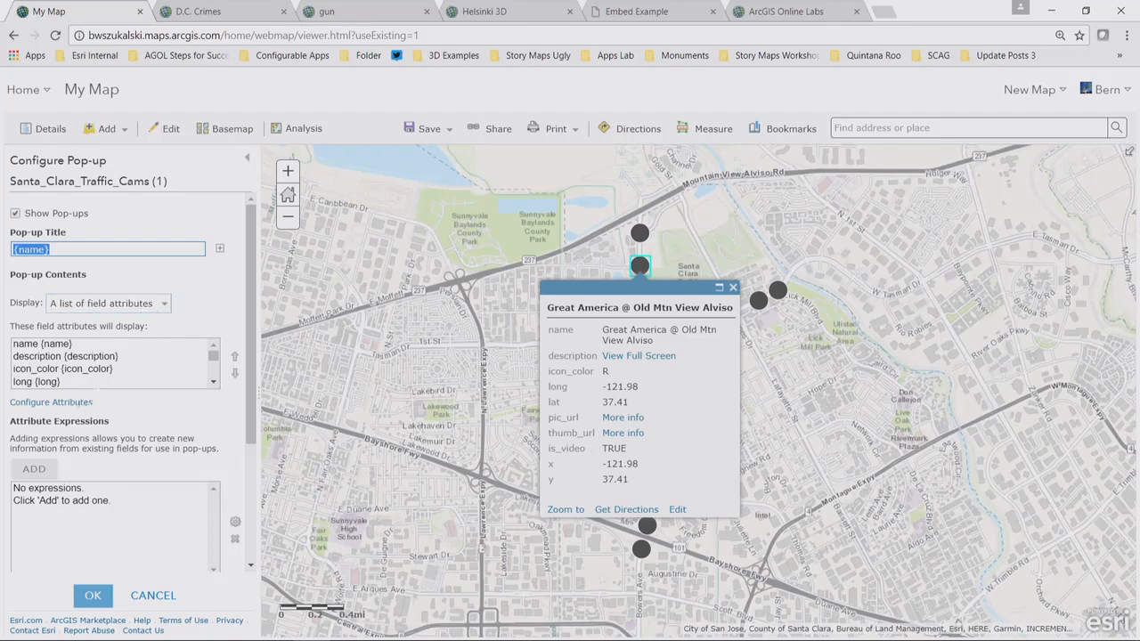
{"action": "left_click", "coordinate": [73, 409]}
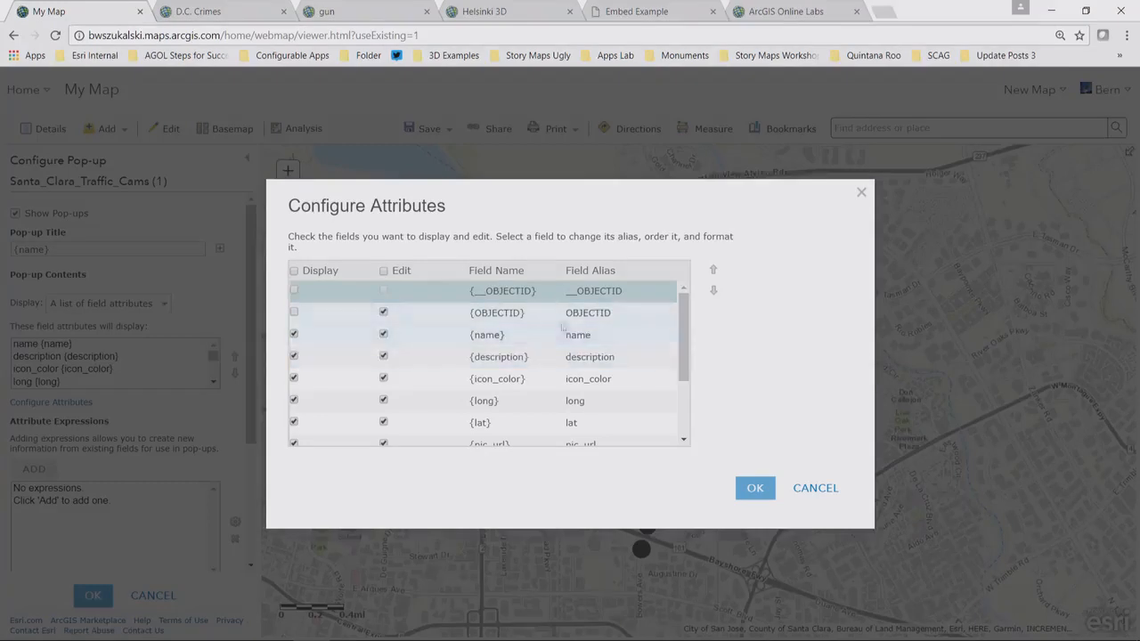
{"action": "left_click", "coordinate": [807, 489]}
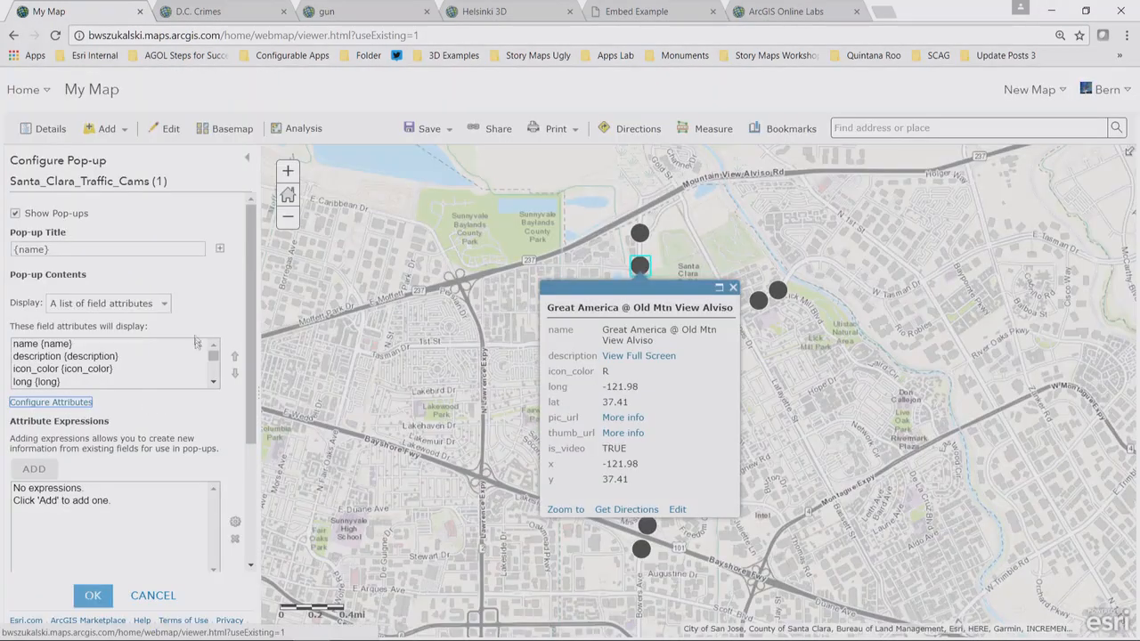
- Set the pop-up contents to display no attribute information, without adding an attribute expression
{"action": "left_click", "coordinate": [166, 306]}
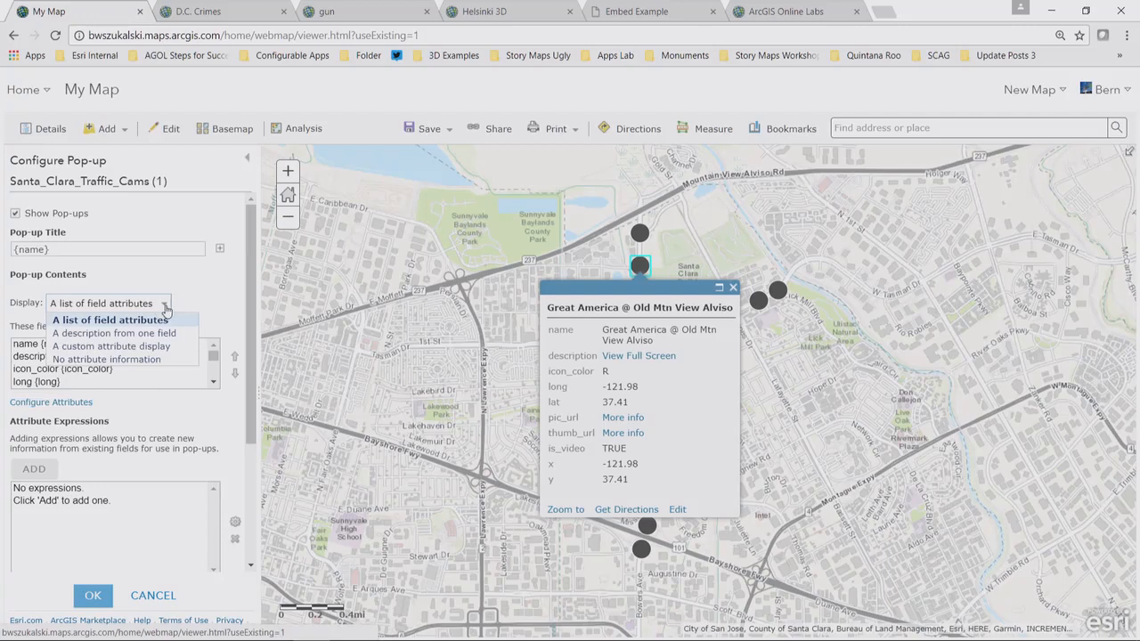
{"action": "left_click", "coordinate": [135, 363]}
{"action": "left_click", "coordinate": [37, 408]}
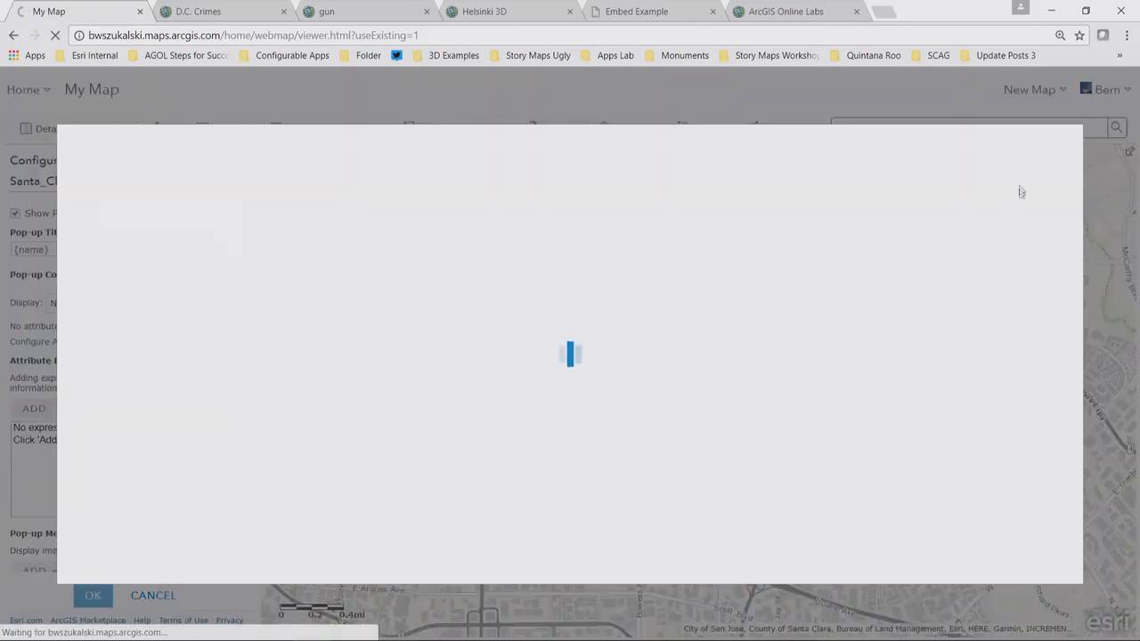
{"action": "left_click", "coordinate": [1036, 148]}
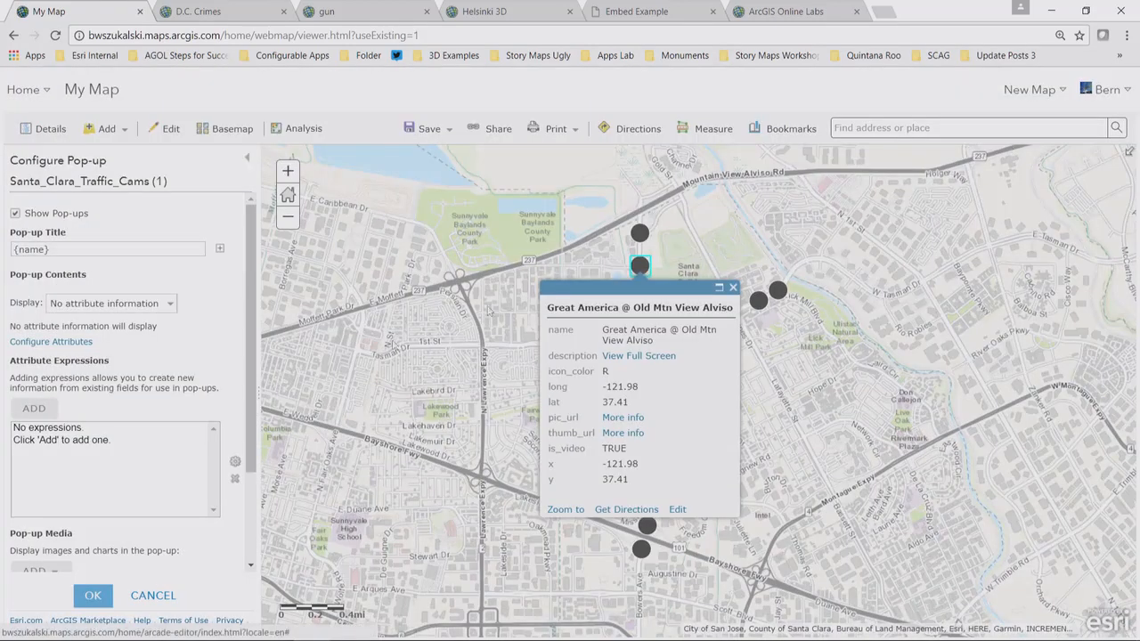
- Add a pop-up image titled "Tap to view larger image" that takes its URL from the {thumb_url} field
{"action": "scroll", "coordinate": [254, 392], "scroll_direction": "down", "scroll_amount": 2}
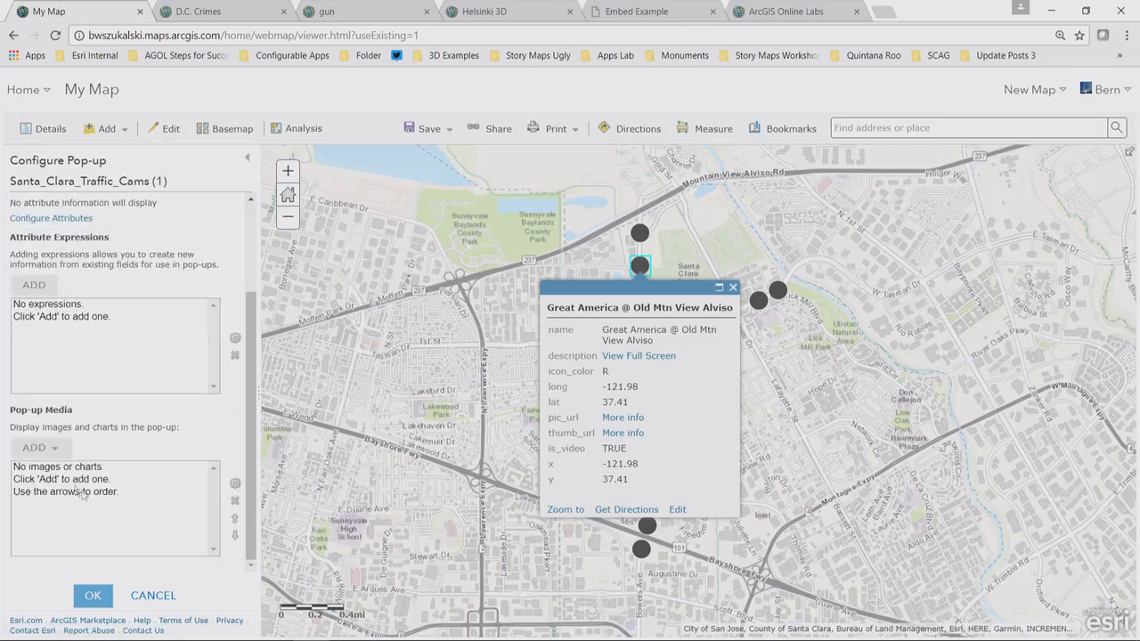
{"action": "left_click", "coordinate": [36, 448]}
{"action": "left_click", "coordinate": [37, 467]}
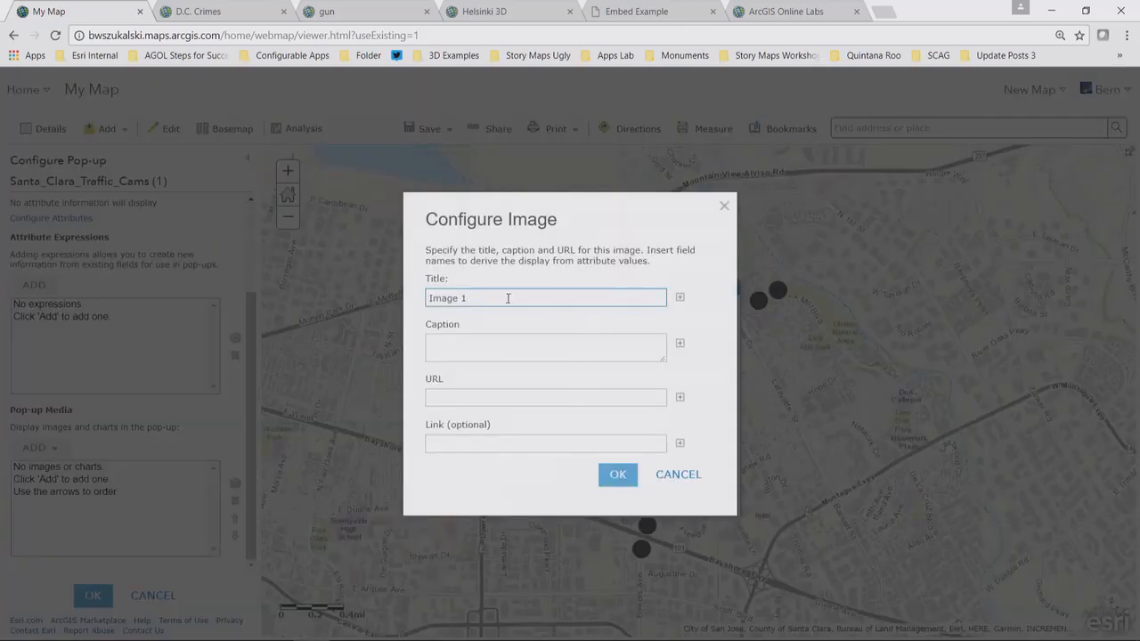
{"action": "type", "text": "Tap to view larger image"}
{"action": "left_click", "coordinate": [679, 397]}
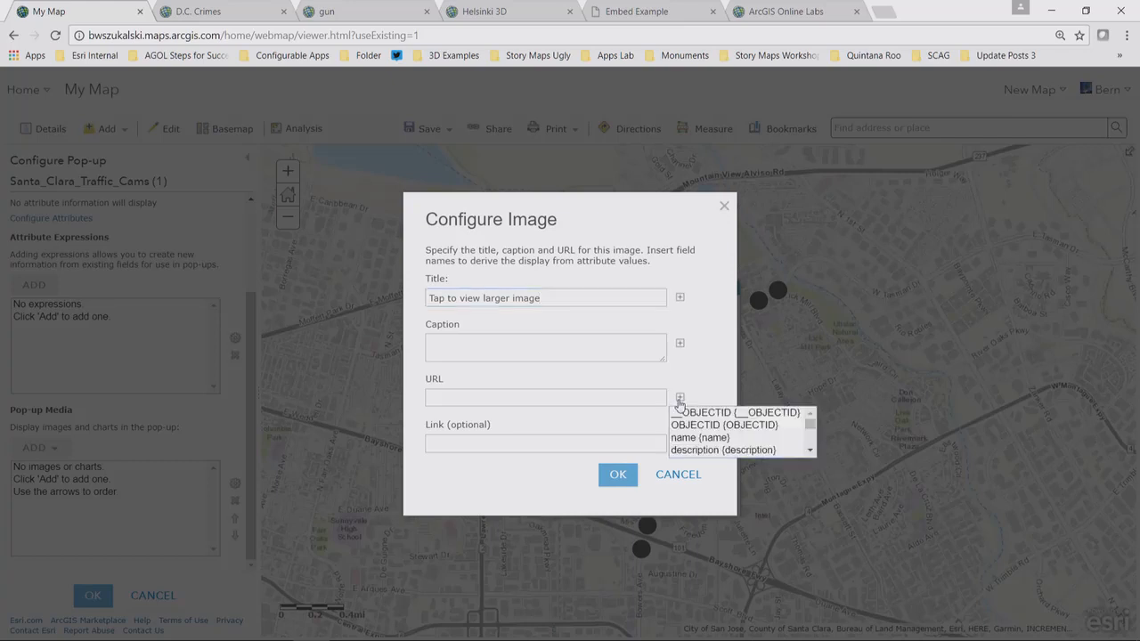
{"action": "scroll", "coordinate": [810, 425], "scroll_direction": "down", "scroll_amount": 1}
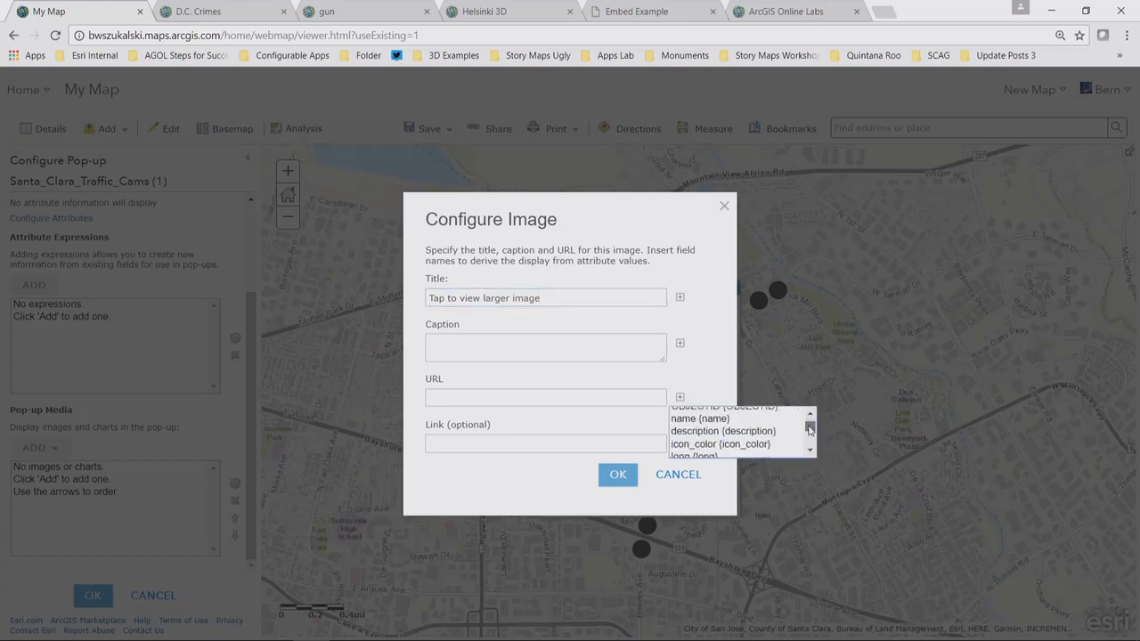
{"action": "scroll", "coordinate": [813, 452], "scroll_direction": "down", "scroll_amount": 2}
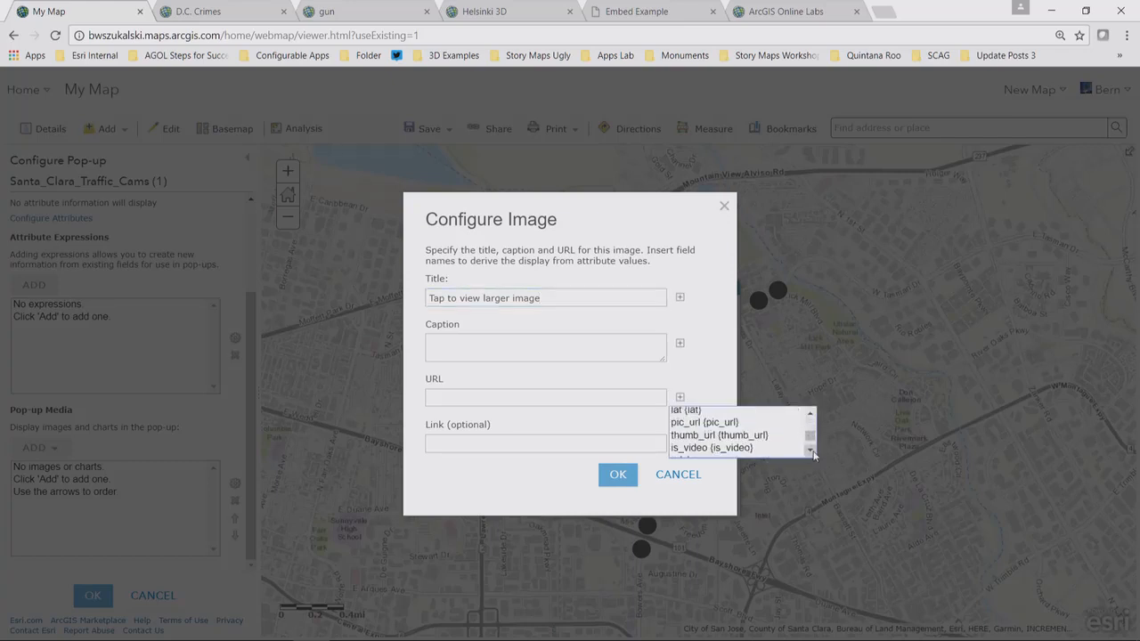
{"action": "left_click", "coordinate": [702, 435]}
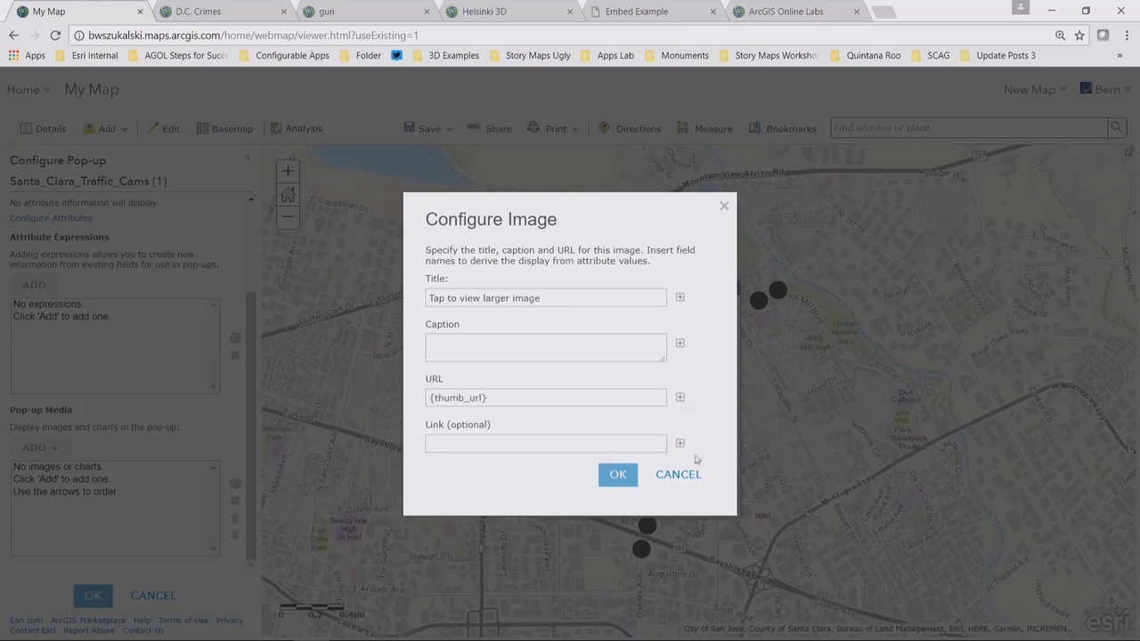
- Link the pop-up image to the {pic_url} field and apply the pop-up configuration
{"action": "left_click", "coordinate": [680, 444]}
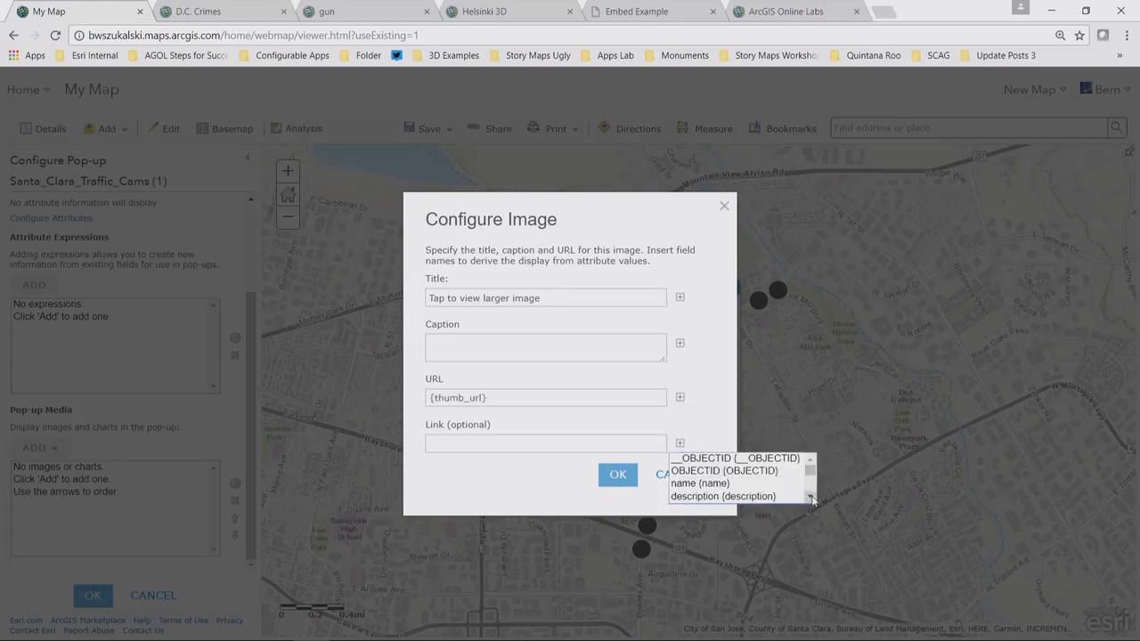
{"action": "scroll", "coordinate": [810, 499], "scroll_direction": "down", "scroll_amount": 3}
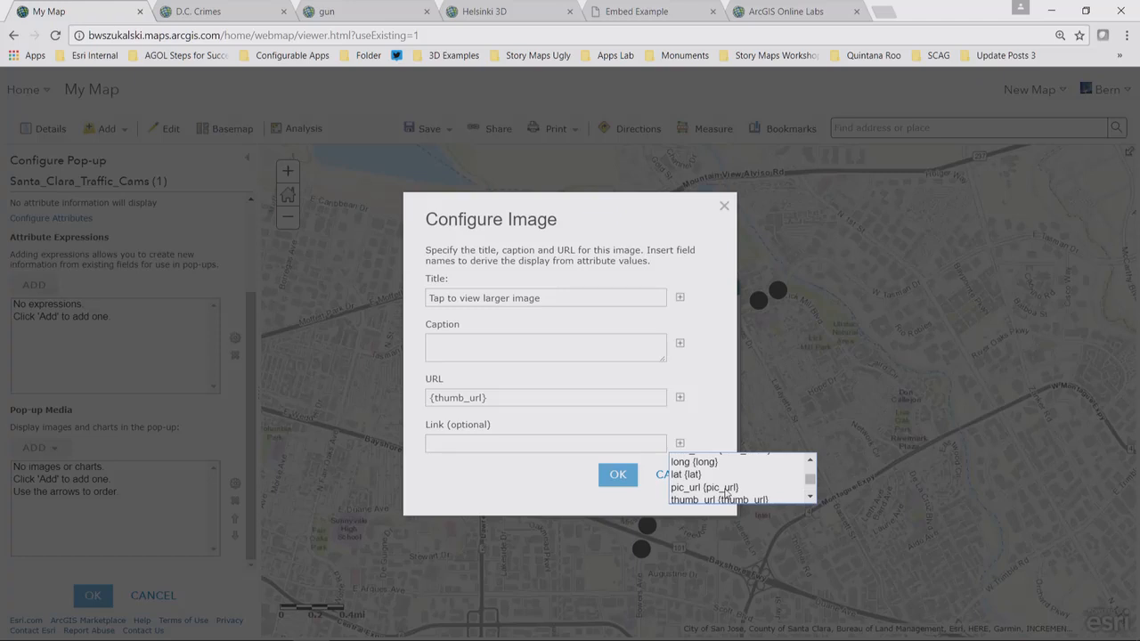
{"action": "left_click", "coordinate": [723, 489]}
{"action": "left_click", "coordinate": [617, 474]}
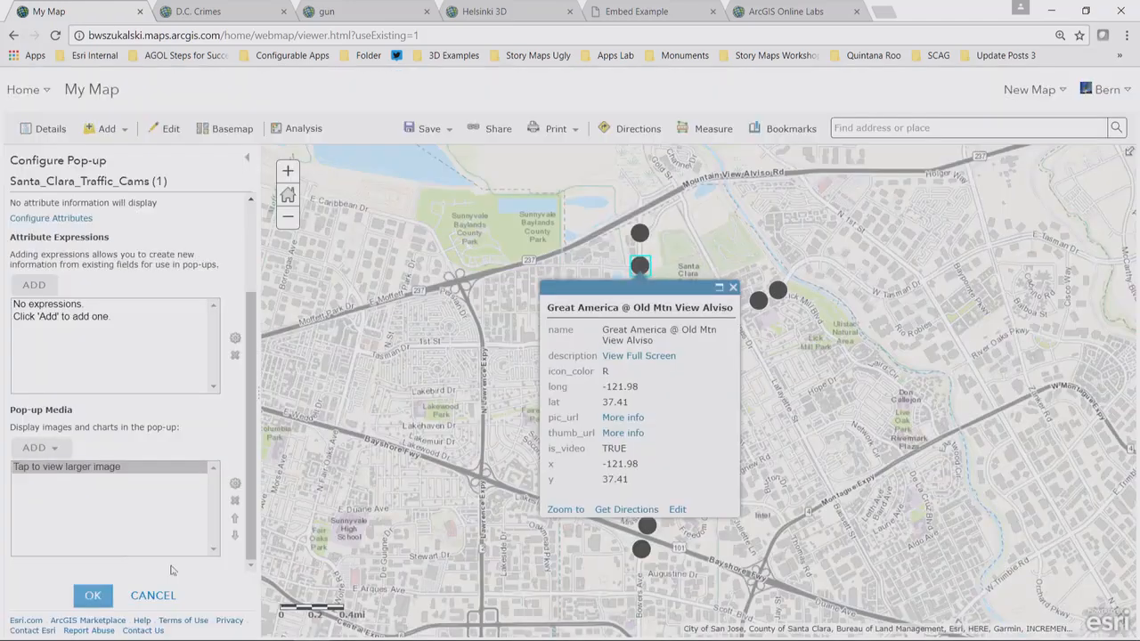
{"action": "left_click", "coordinate": [93, 595]}
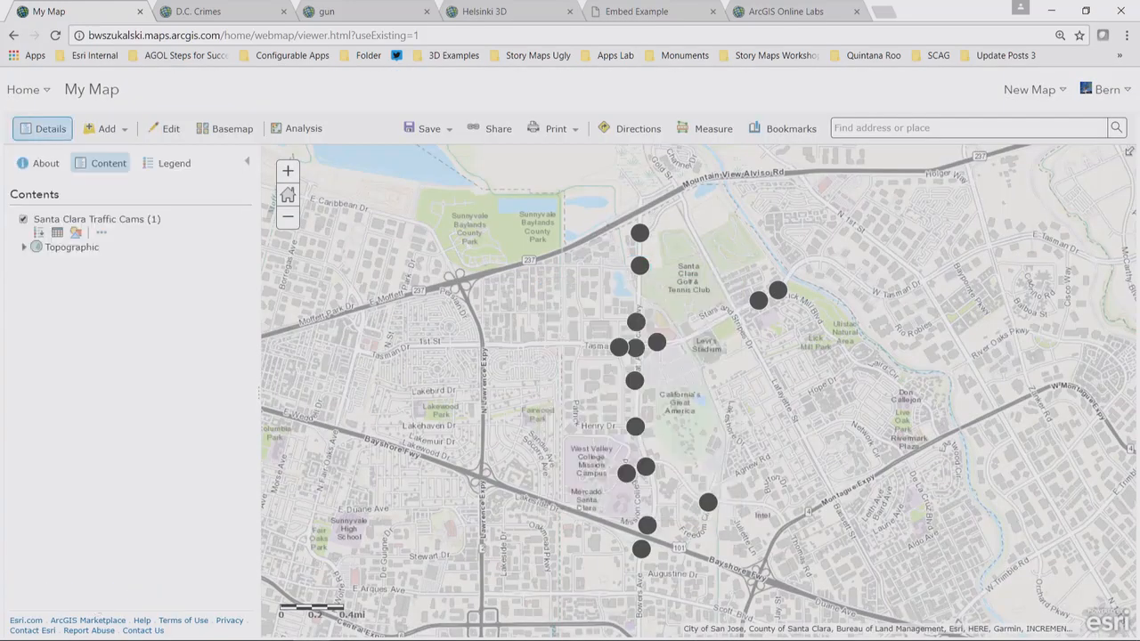
- Check the configured pop-up on the Great America @ Old Mtn View Alviso camera and view its larger linked image
{"action": "left_click", "coordinate": [638, 266]}
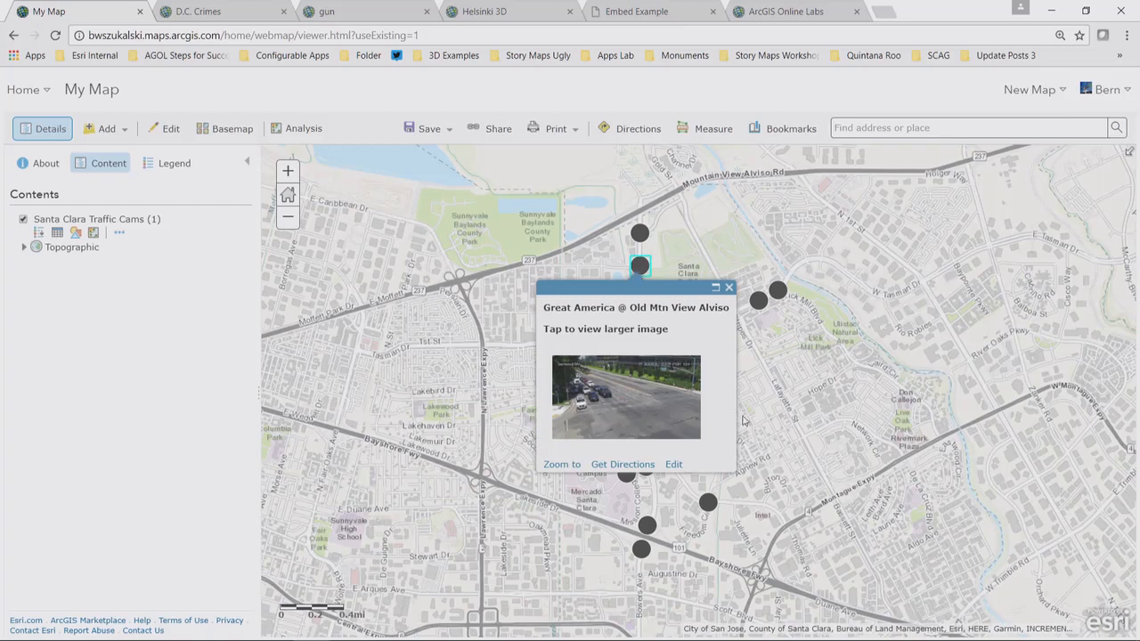
{"action": "left_click", "coordinate": [691, 406]}
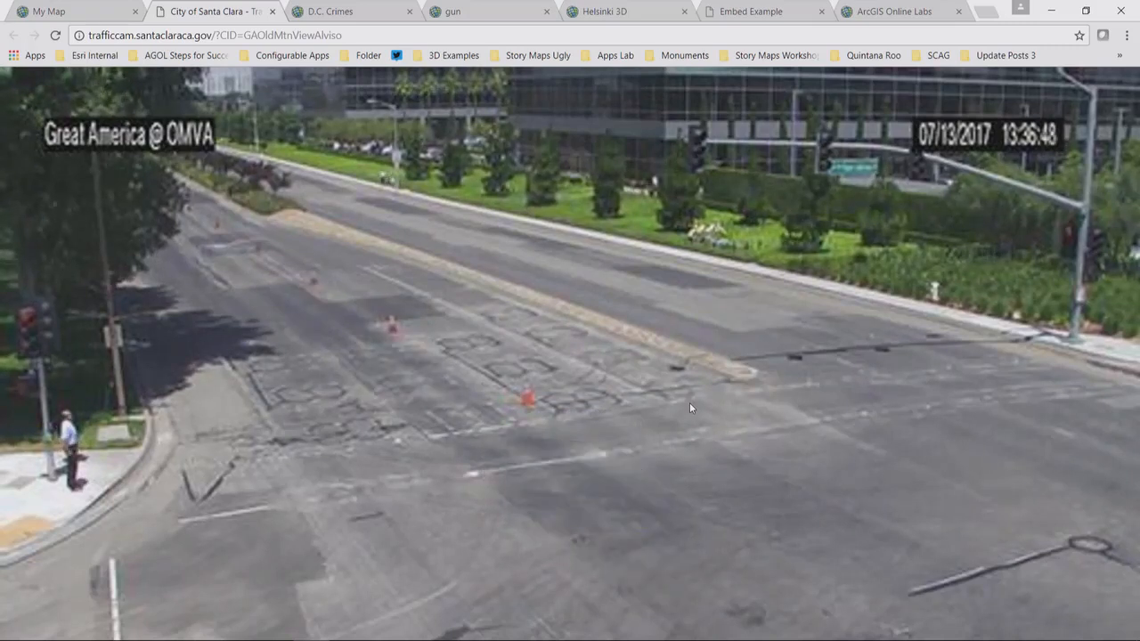
{"action": "left_click", "coordinate": [272, 10]}
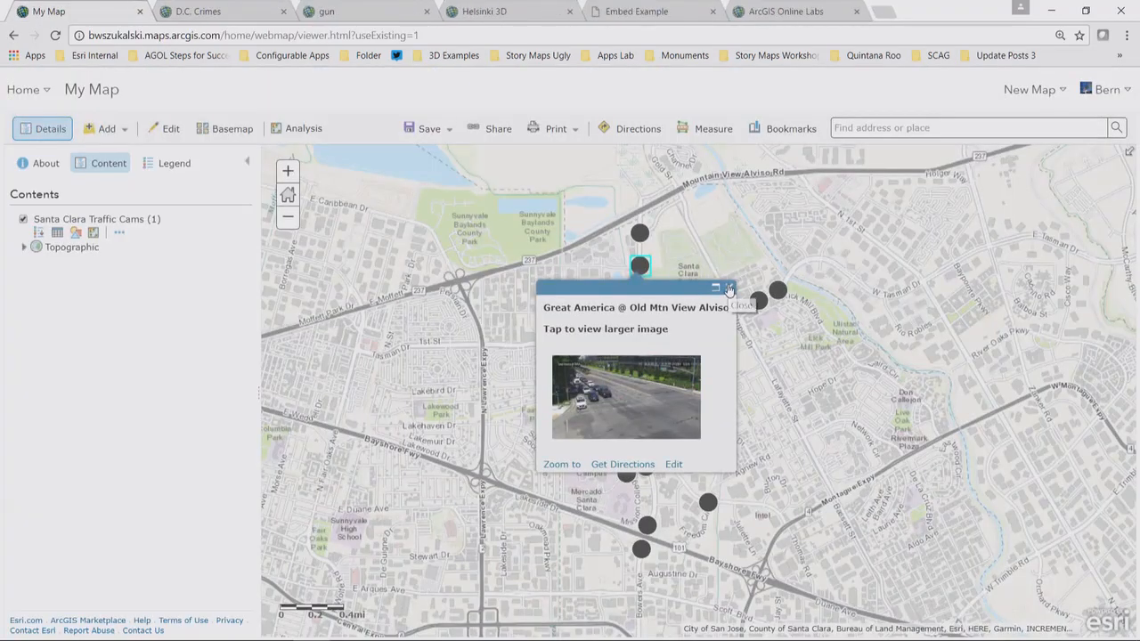
- Close the camera pop-up, switch to the D.C. Crimes map and close the My Map browser page
{"action": "left_click", "coordinate": [728, 287]}
{"action": "left_click", "coordinate": [200, 11]}
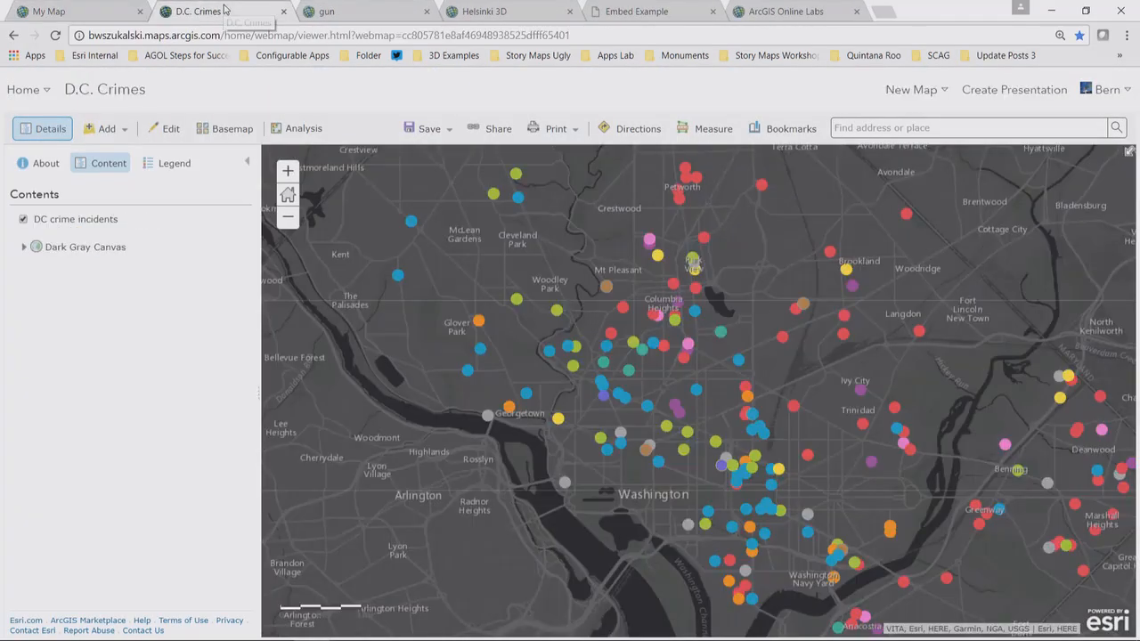
{"action": "left_click", "coordinate": [140, 12]}
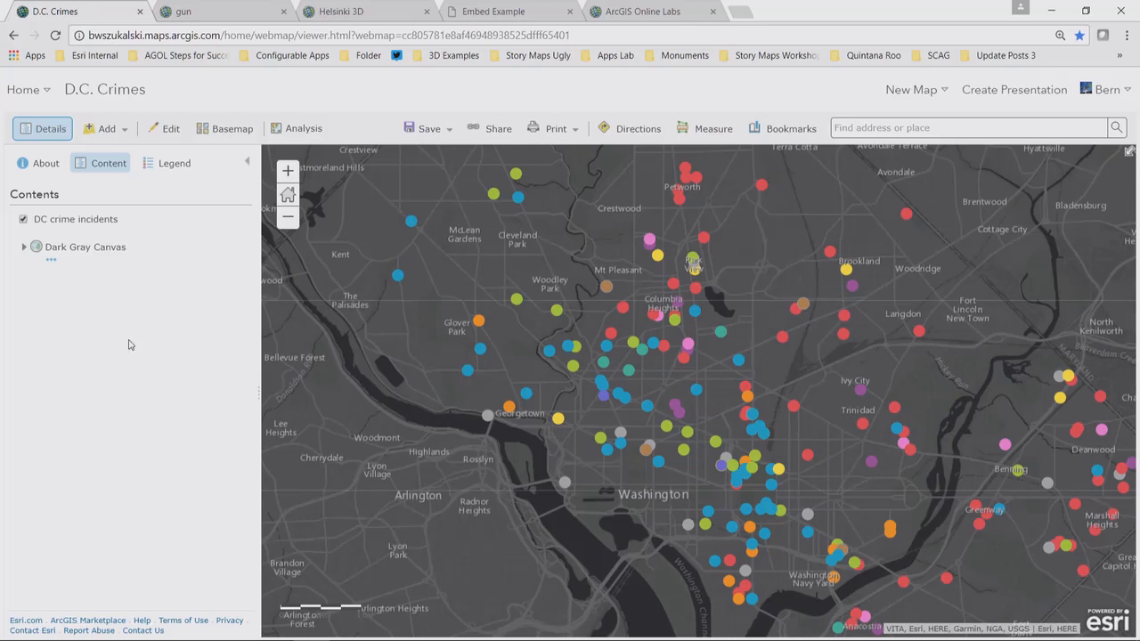
- Examine the attributes in the pop-ups of a red incident near Park View and an orange incident near Glover Park
{"action": "left_click", "coordinate": [704, 239]}
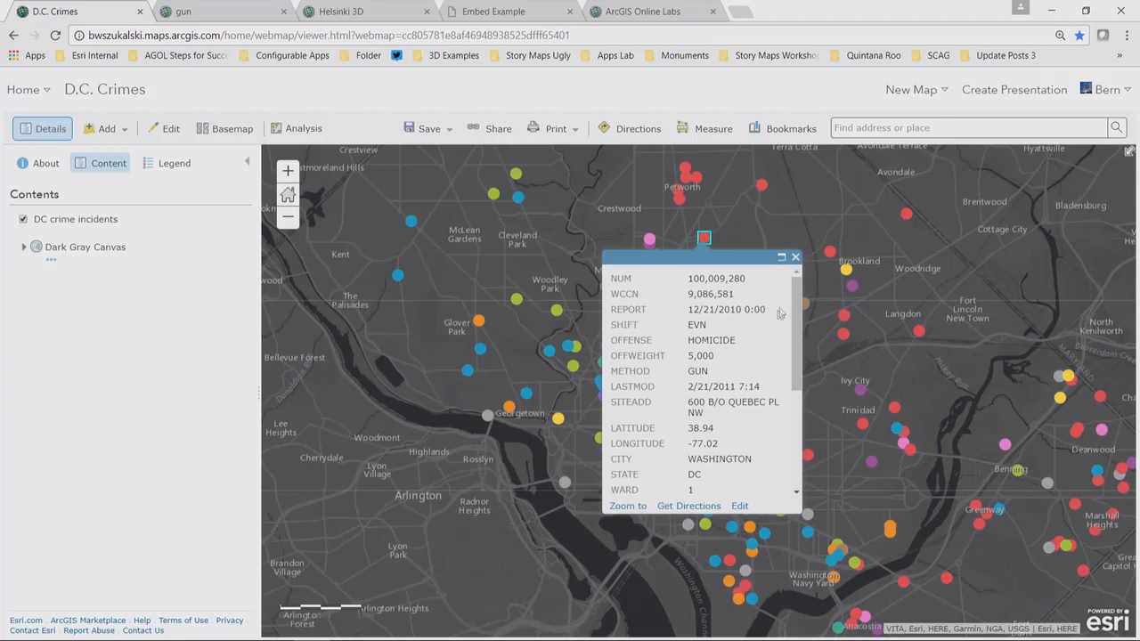
{"action": "left_click_drag", "start_coordinate": [795, 294], "coordinate": [796, 392]}
{"action": "scroll", "coordinate": [723, 356], "scroll_direction": "up", "scroll_amount": 3}
{"action": "left_click_drag", "start_coordinate": [715, 370], "coordinate": [689, 371]}
{"action": "left_click", "coordinate": [478, 323]}
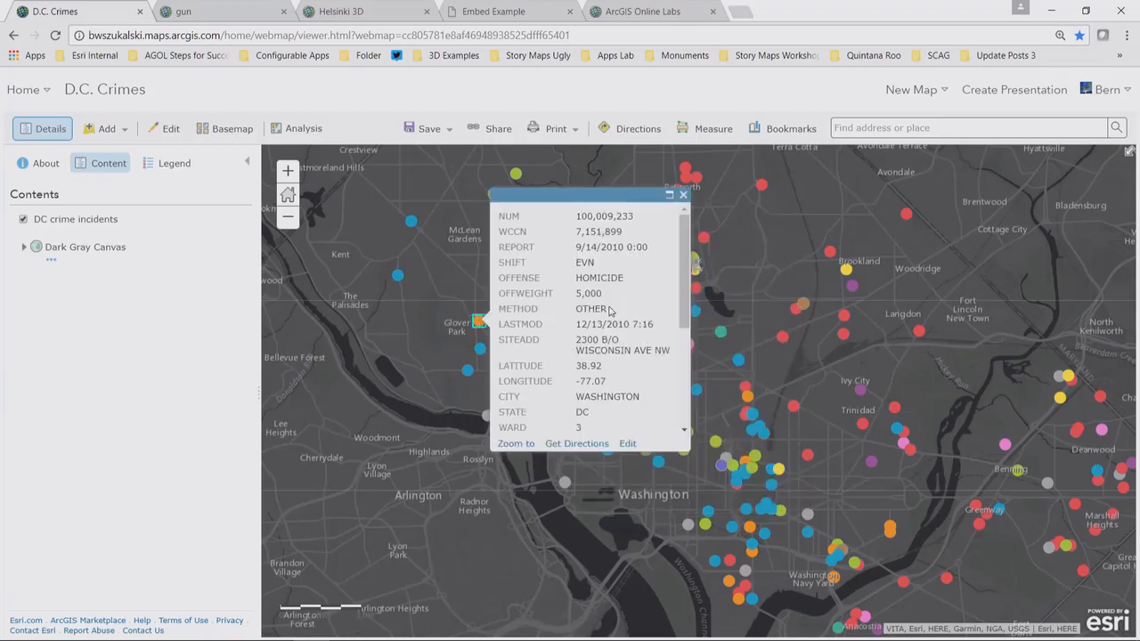
{"action": "left_click", "coordinate": [683, 195]}
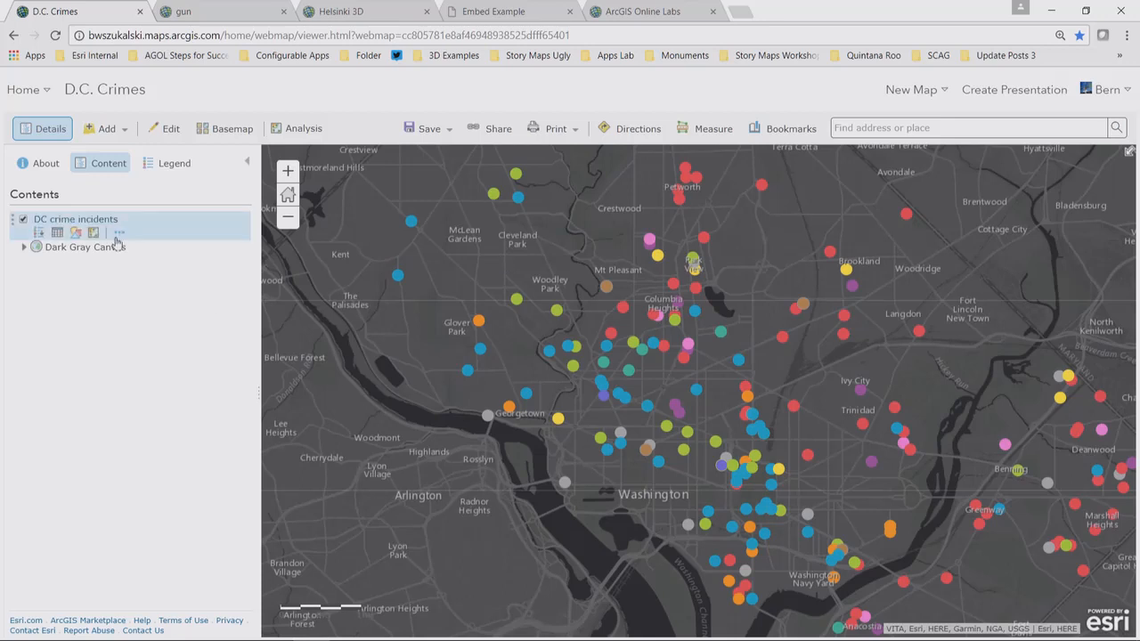
- Open the pop-up configuration of the DC crime incidents layer at its attribute expressions
{"action": "left_click", "coordinate": [118, 233]}
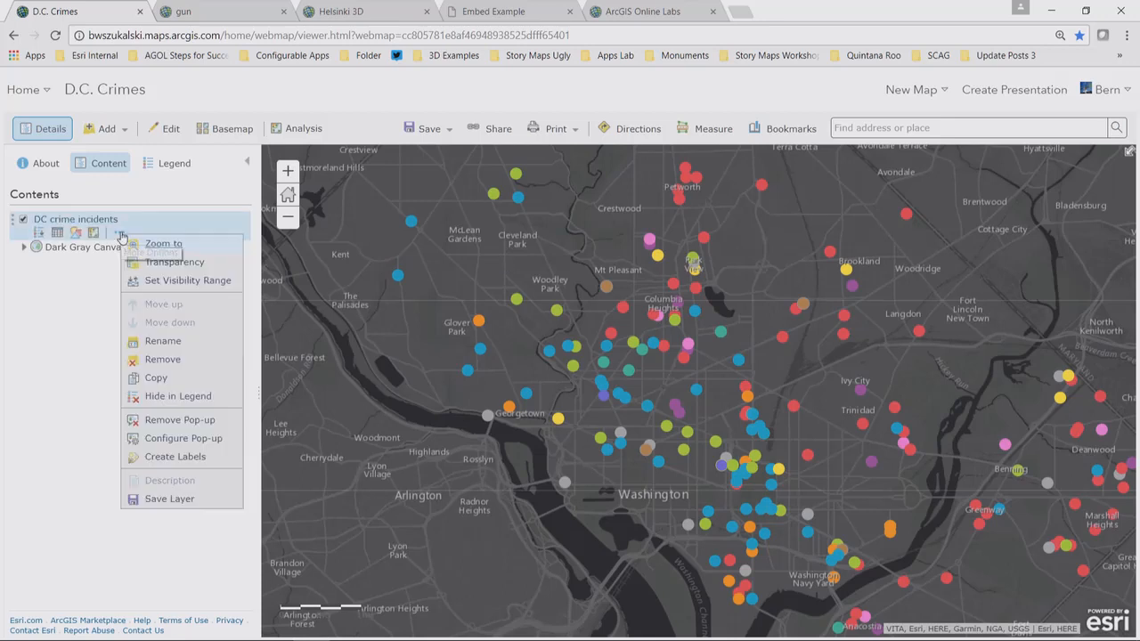
{"action": "left_click", "coordinate": [191, 438]}
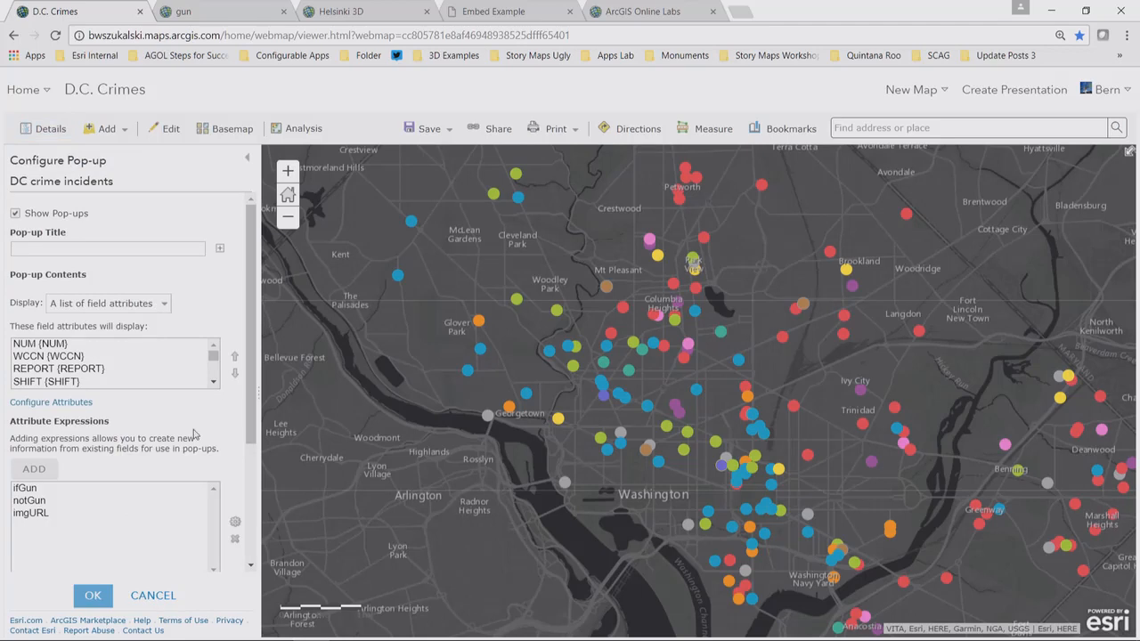
{"action": "scroll", "coordinate": [252, 286], "scroll_direction": "down", "scroll_amount": 2}
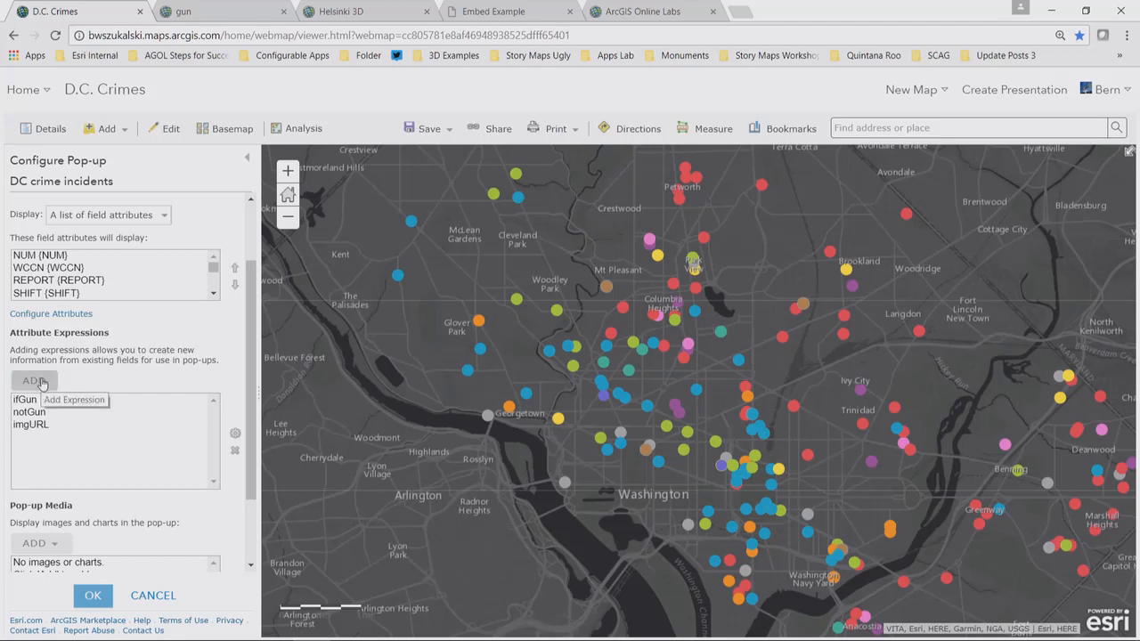
{"action": "left_click", "coordinate": [44, 384]}
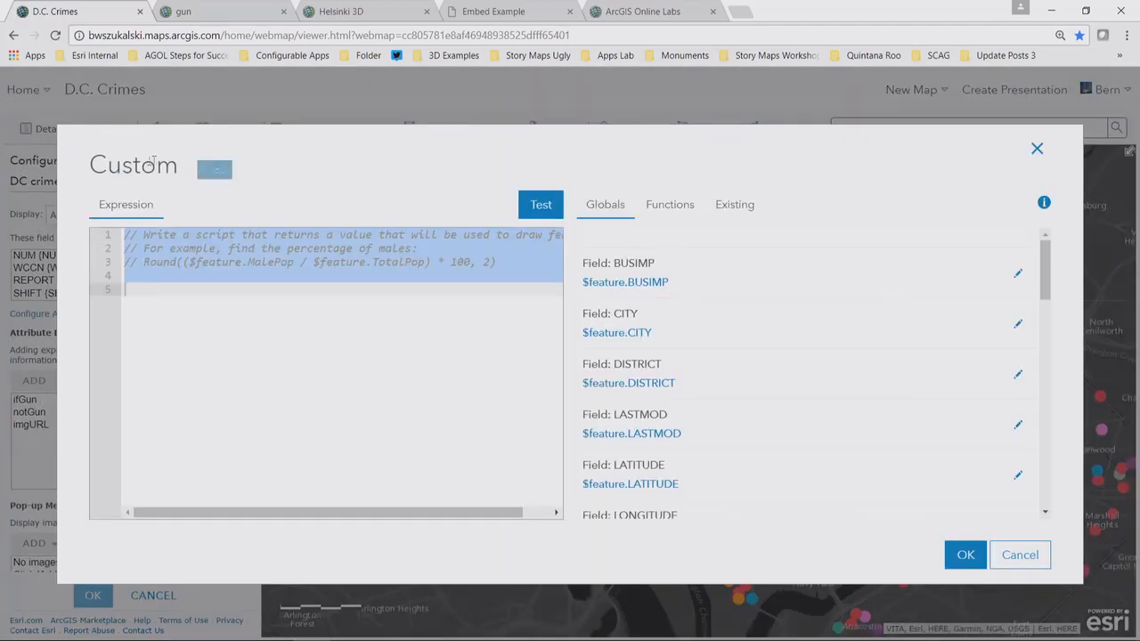
{"action": "left_click", "coordinate": [178, 289]}
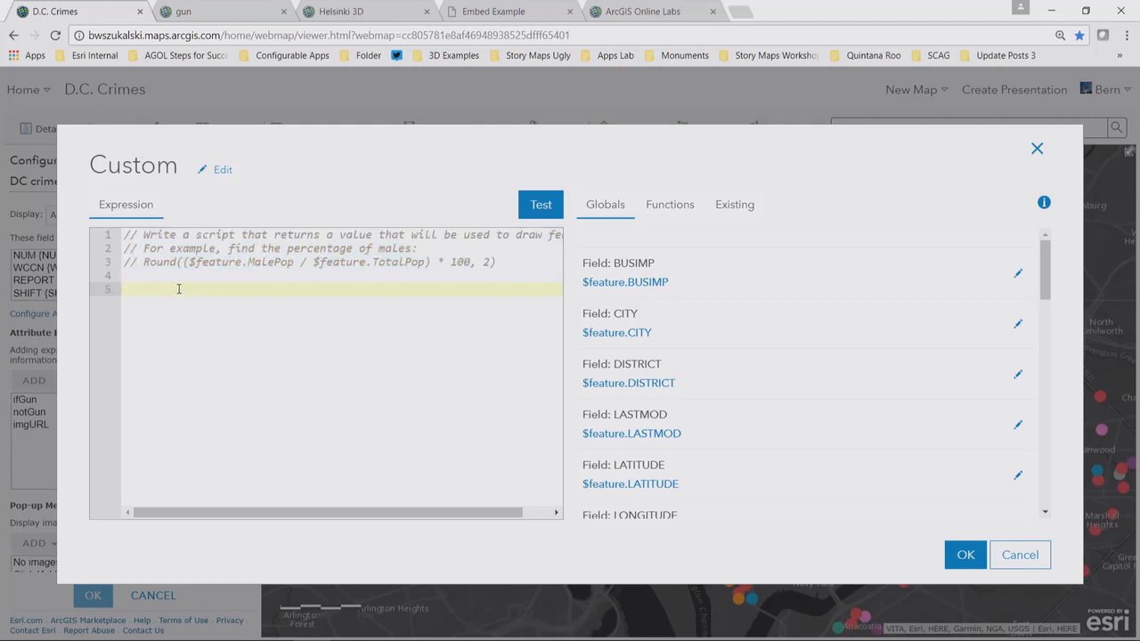
{"action": "type", "text": "if"}
{"action": "left_click", "coordinate": [682, 204]}
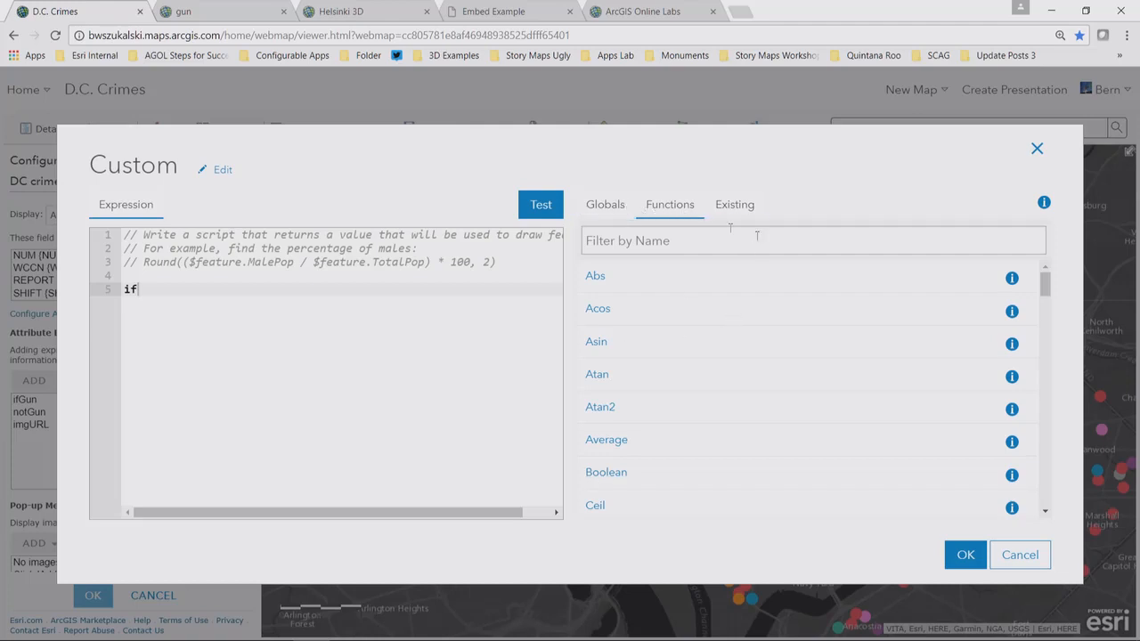
{"action": "left_click", "coordinate": [1036, 151]}
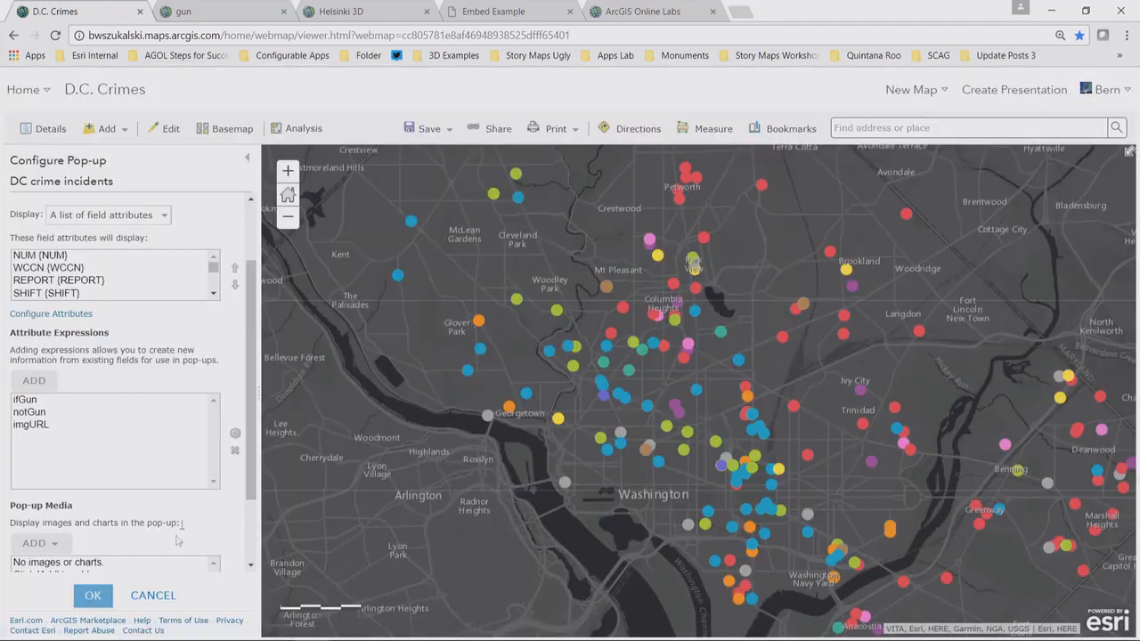
- Switch to the Notepad file dc crime arcade2.txt and examine the ifGun and NotGun expressions
{"action": "left_click", "coordinate": [458, 627]}
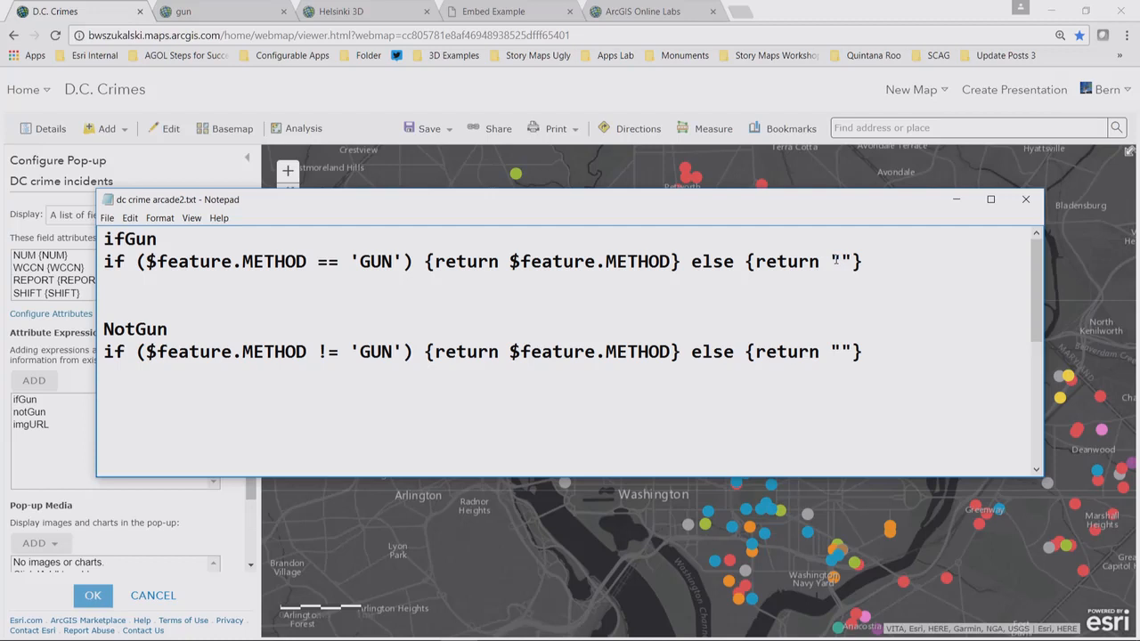
{"action": "left_click_drag", "start_coordinate": [862, 261], "coordinate": [89, 255]}
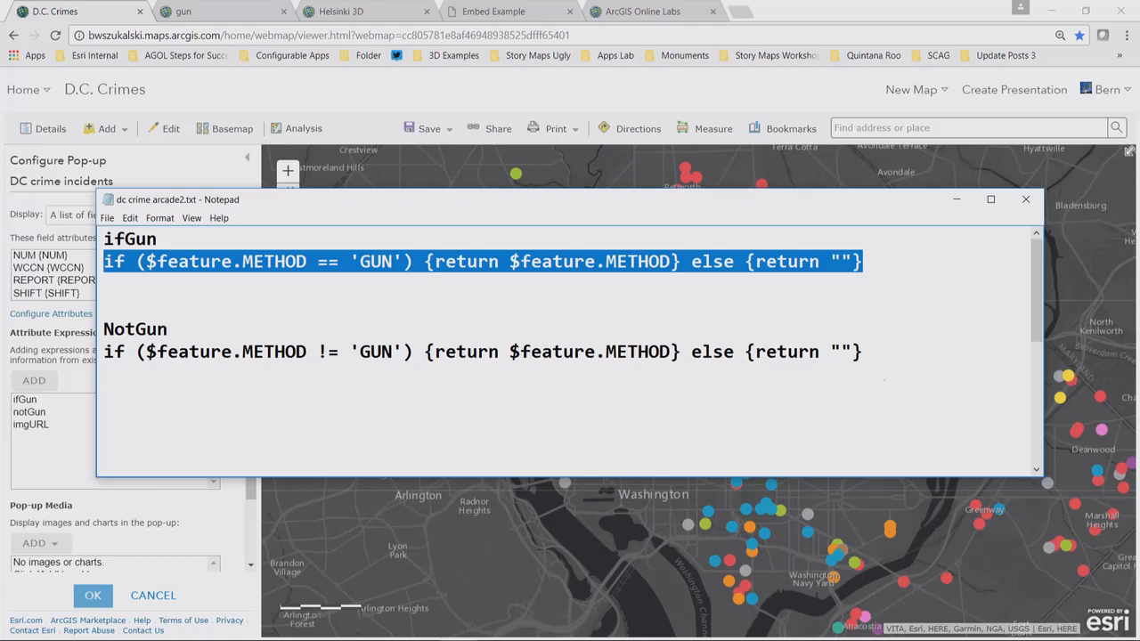
{"action": "left_click_drag", "start_coordinate": [869, 350], "coordinate": [102, 350]}
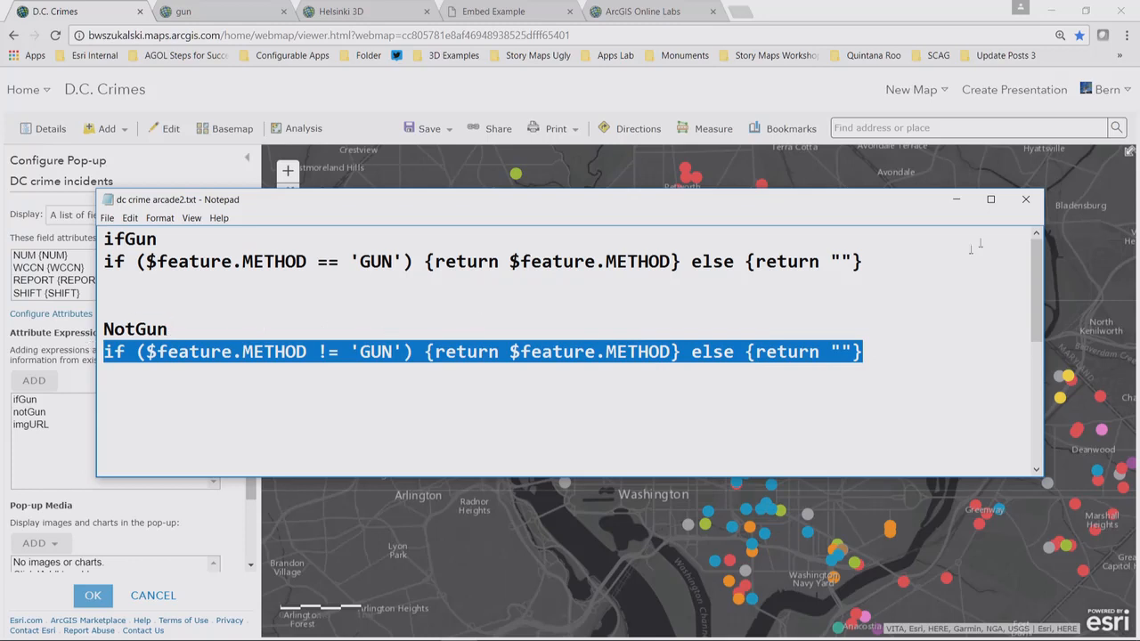
{"action": "left_click_drag", "start_coordinate": [1038, 270], "coordinate": [1035, 393]}
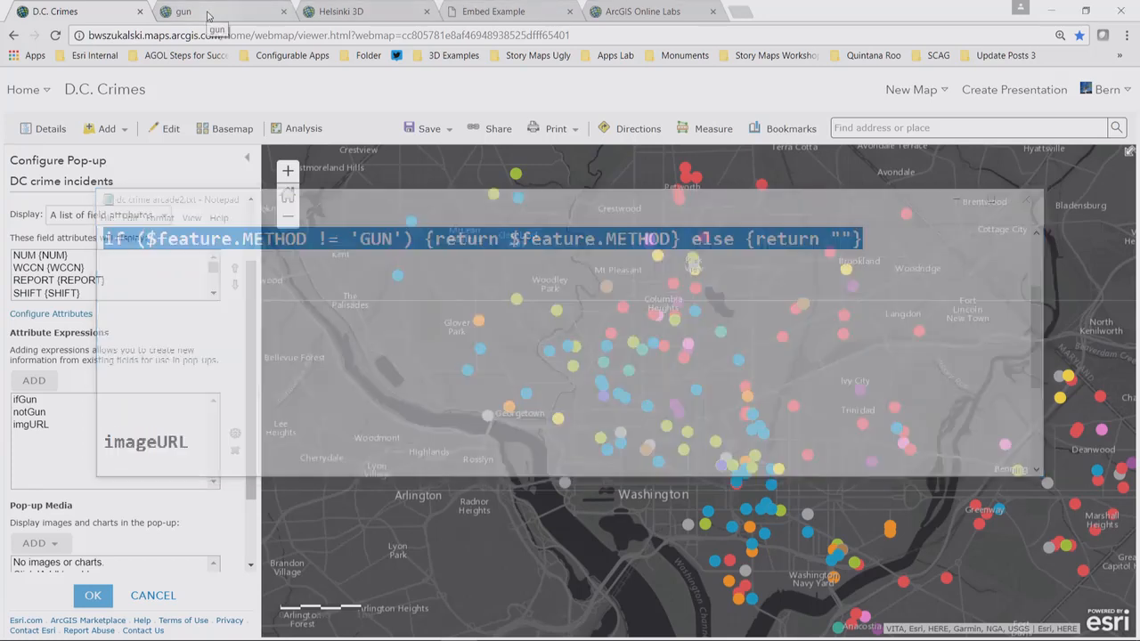
- Examine the gun image item's page and URL in the browser, and review the imageURL expression in Notepad
{"action": "left_click", "coordinate": [208, 16]}
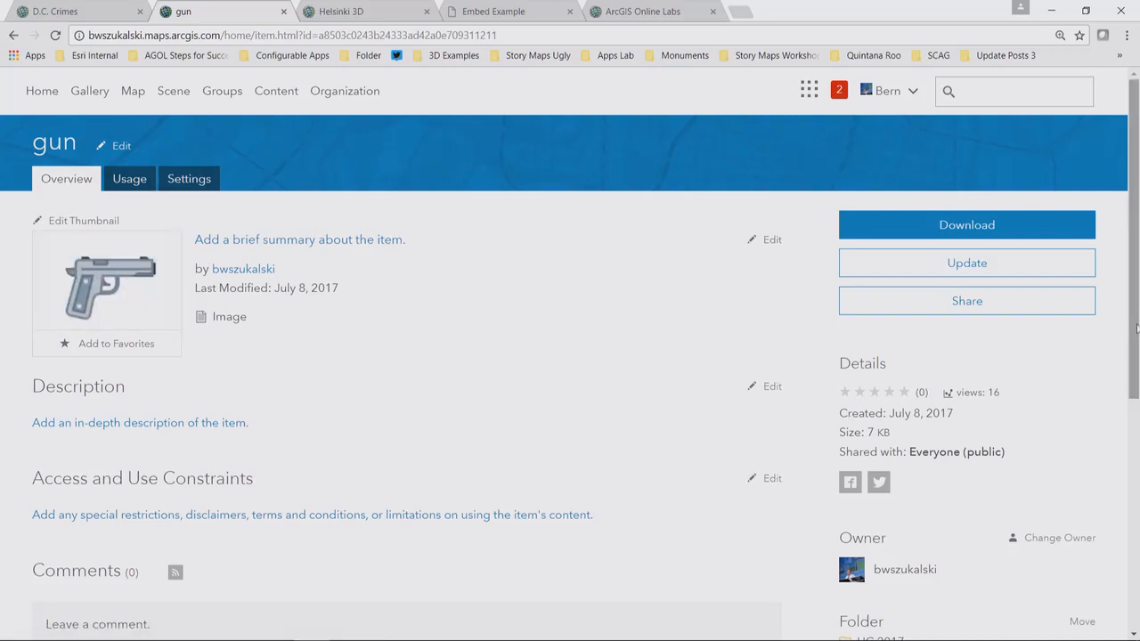
{"action": "scroll", "coordinate": [1137, 330], "scroll_direction": "down", "scroll_amount": 5}
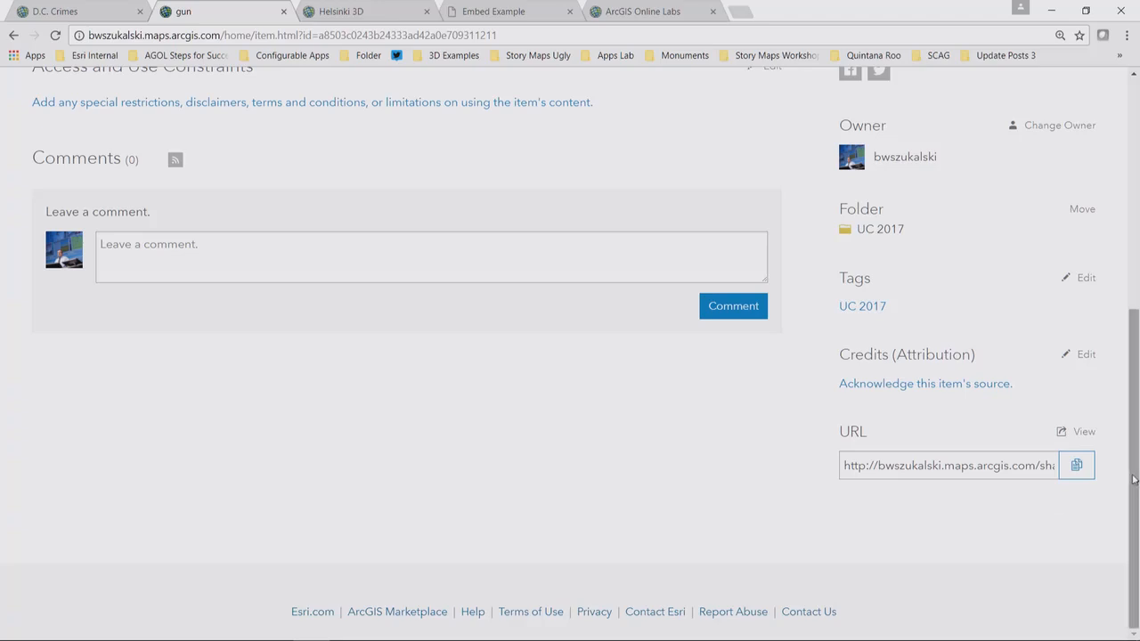
{"action": "left_click_drag", "start_coordinate": [1135, 479], "coordinate": [1135, 242]}
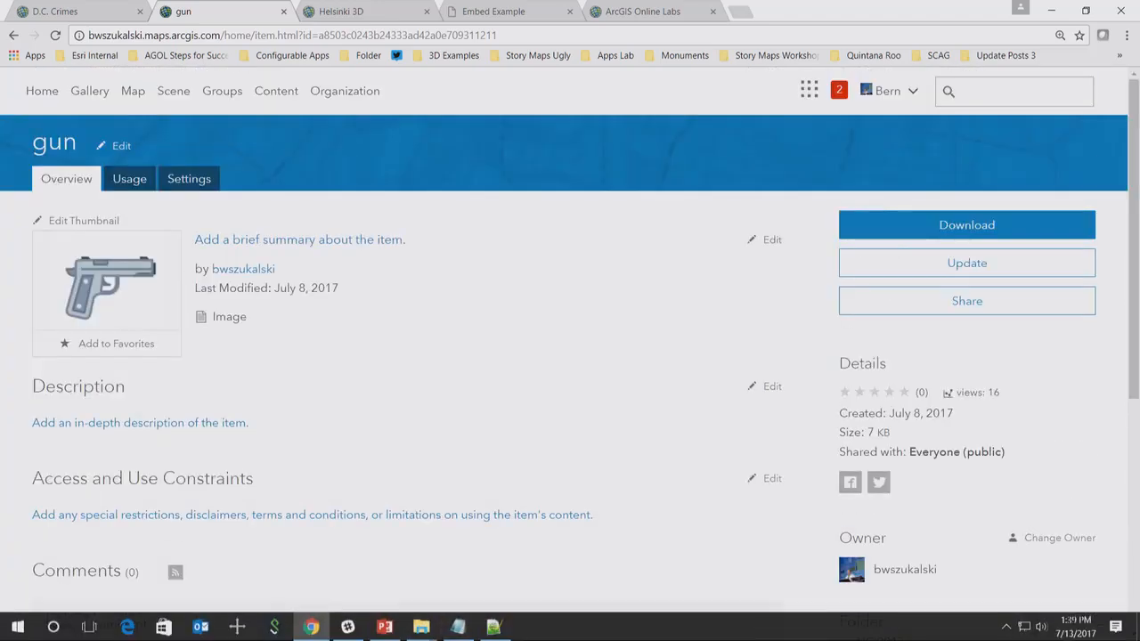
{"action": "left_click", "coordinate": [457, 627]}
{"action": "scroll", "coordinate": [478, 348], "scroll_direction": "up", "scroll_amount": 1}
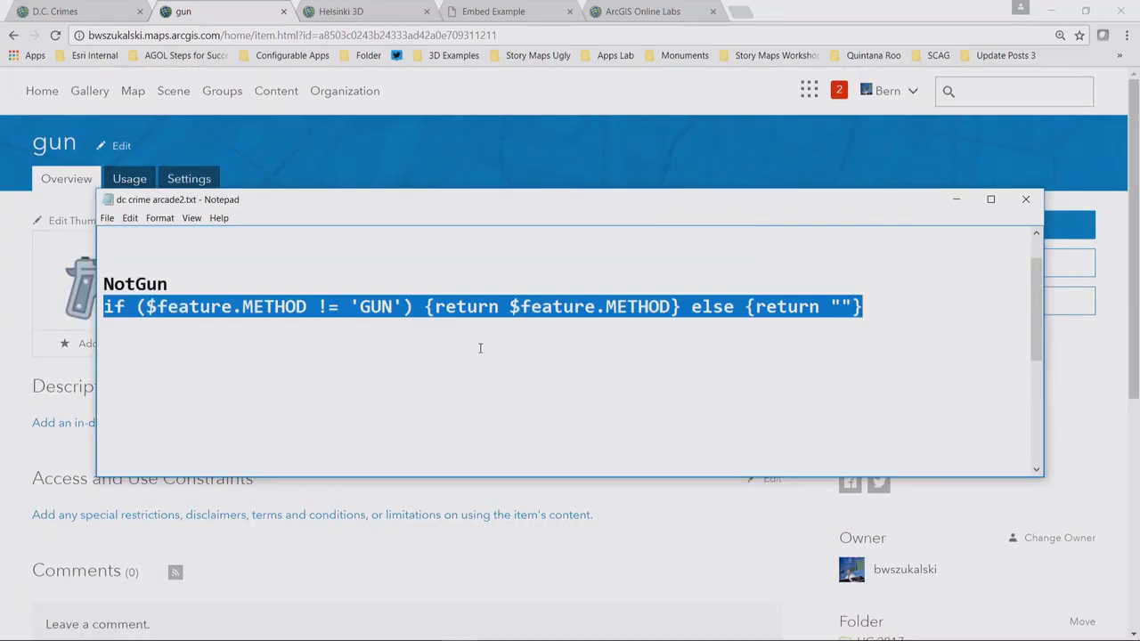
{"action": "scroll", "coordinate": [479, 348], "scroll_direction": "down", "scroll_amount": 4}
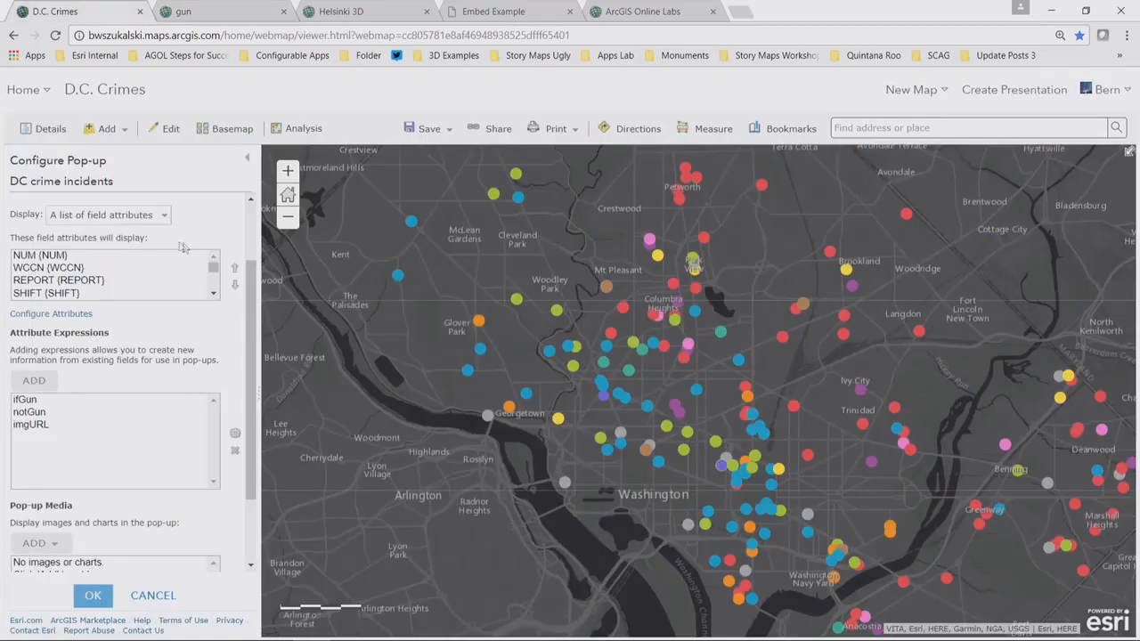
- Set the D.C. Crimes pop-up contents to a custom attribute display and open its layout for editing
{"action": "scroll", "coordinate": [180, 326], "scroll_direction": "up", "scroll_amount": 2}
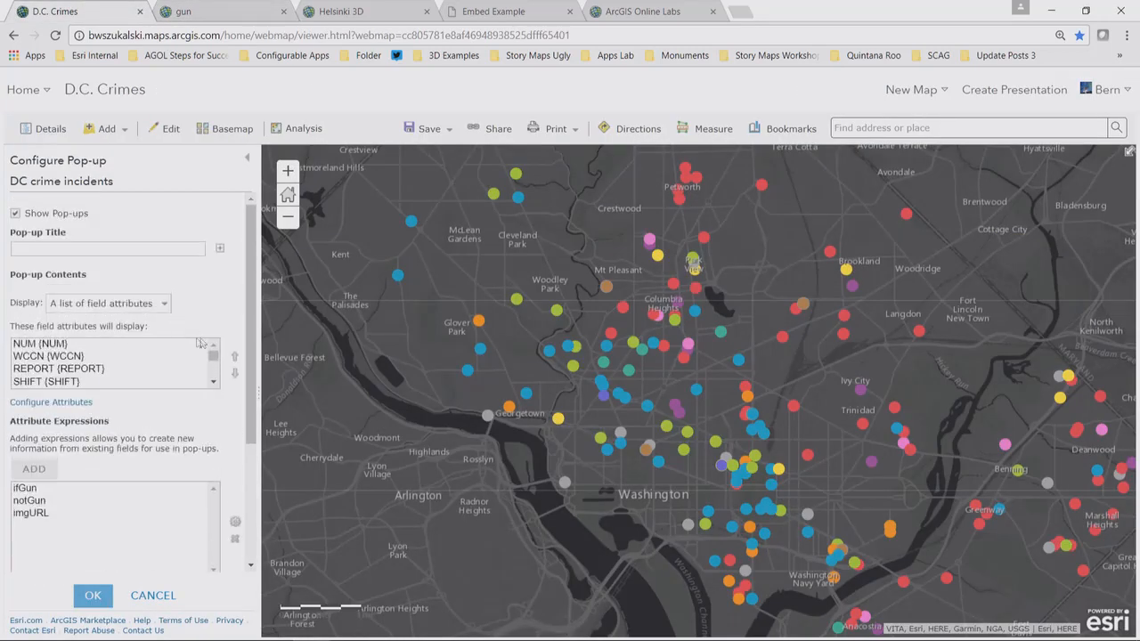
{"action": "left_click", "coordinate": [166, 304]}
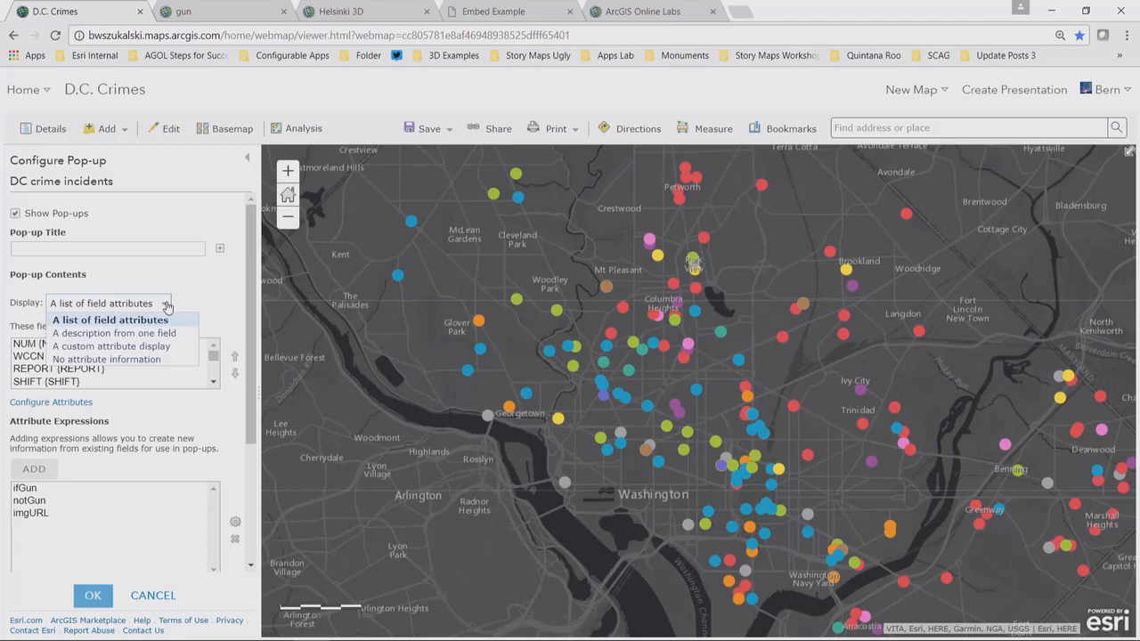
{"action": "left_click", "coordinate": [145, 350]}
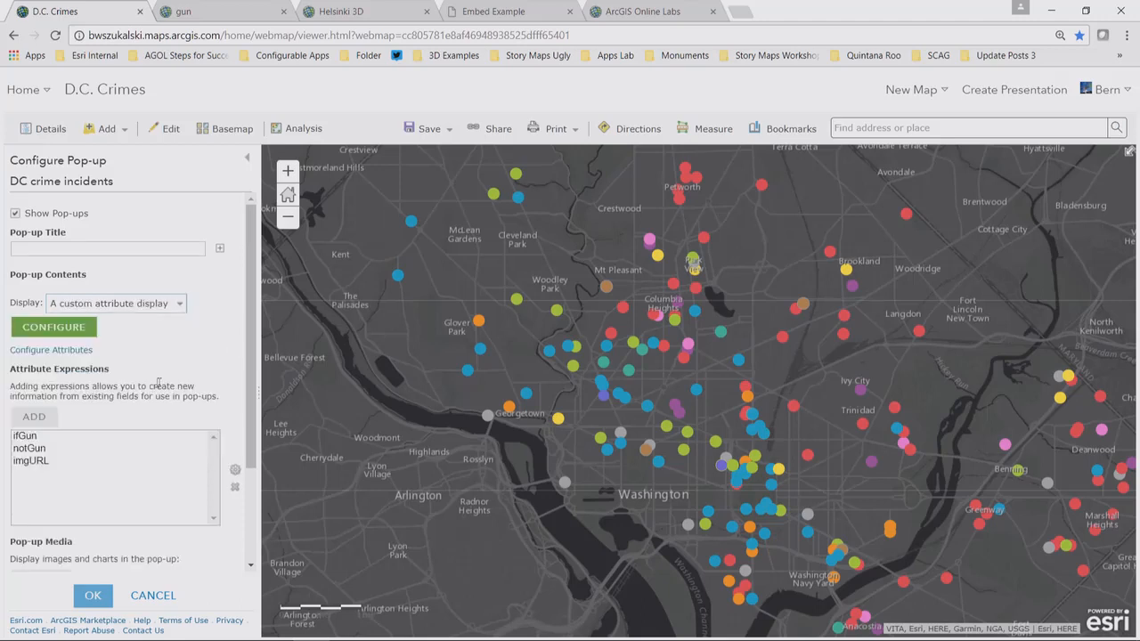
{"action": "left_click", "coordinate": [53, 329]}
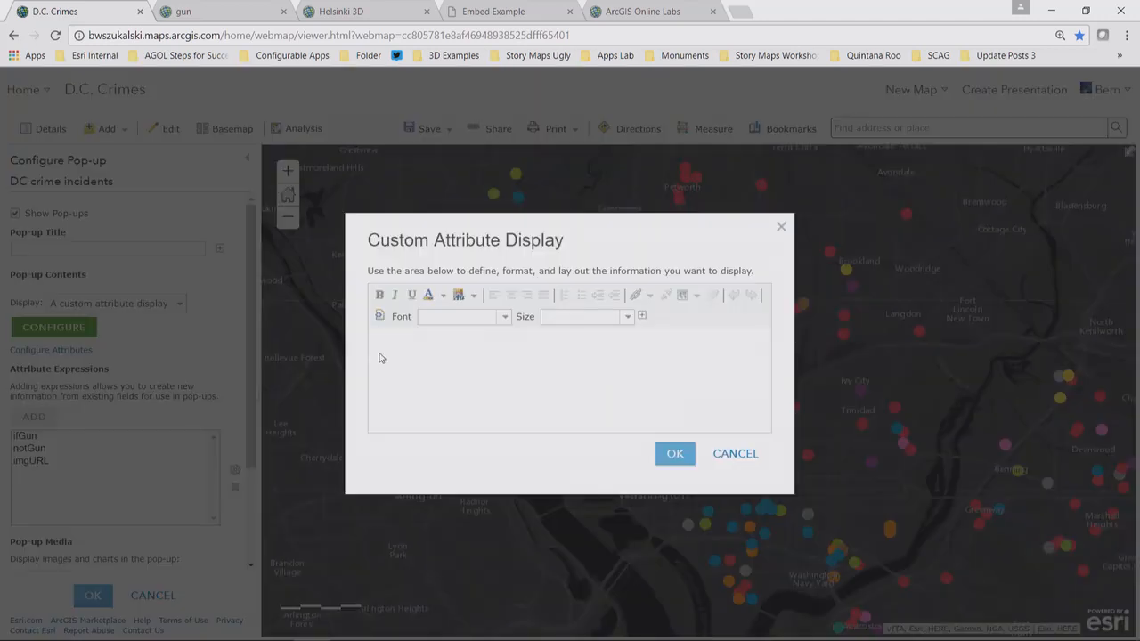
{"action": "left_click", "coordinate": [411, 362]}
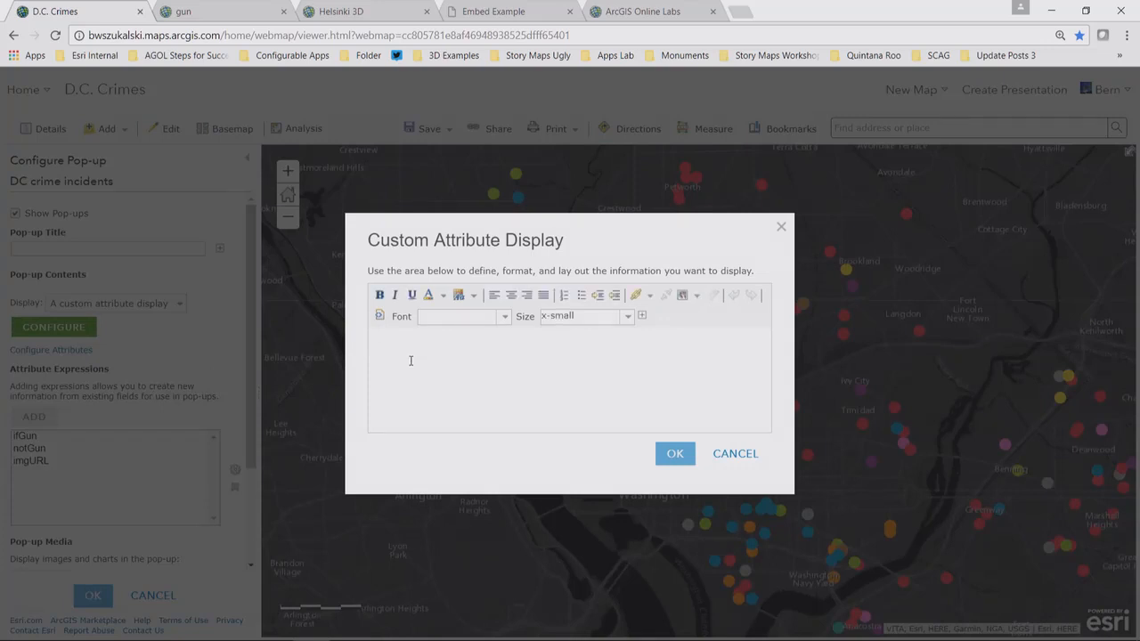
- Enlarge the browser zoom to 125% and enter "The crime was committed with a" in the custom attribute display
{"action": "left_click", "coordinate": [1127, 35]}
{"action": "left_click", "coordinate": [1082, 175]}
{"action": "left_click", "coordinate": [1082, 175]}
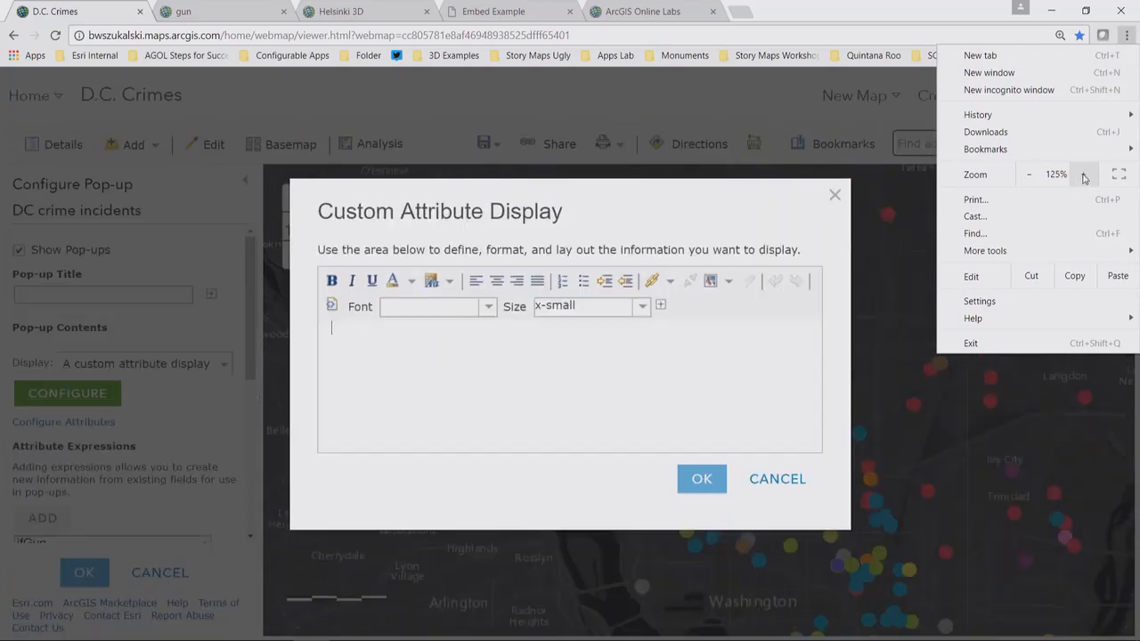
{"action": "left_click", "coordinate": [456, 375]}
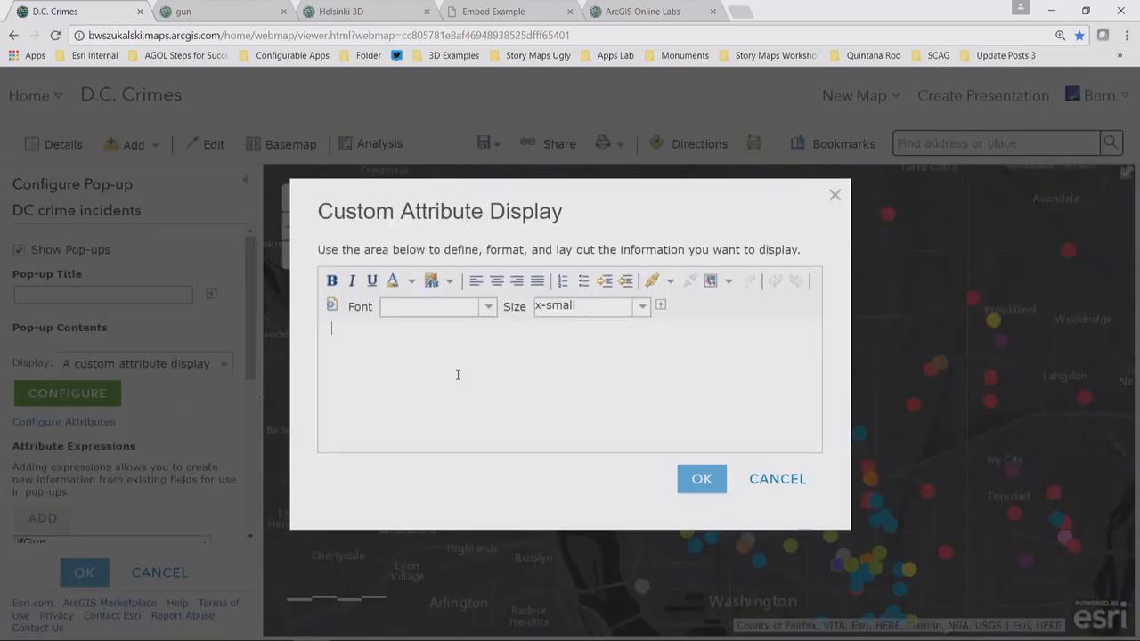
{"action": "type", "text": "The crime was committed "}
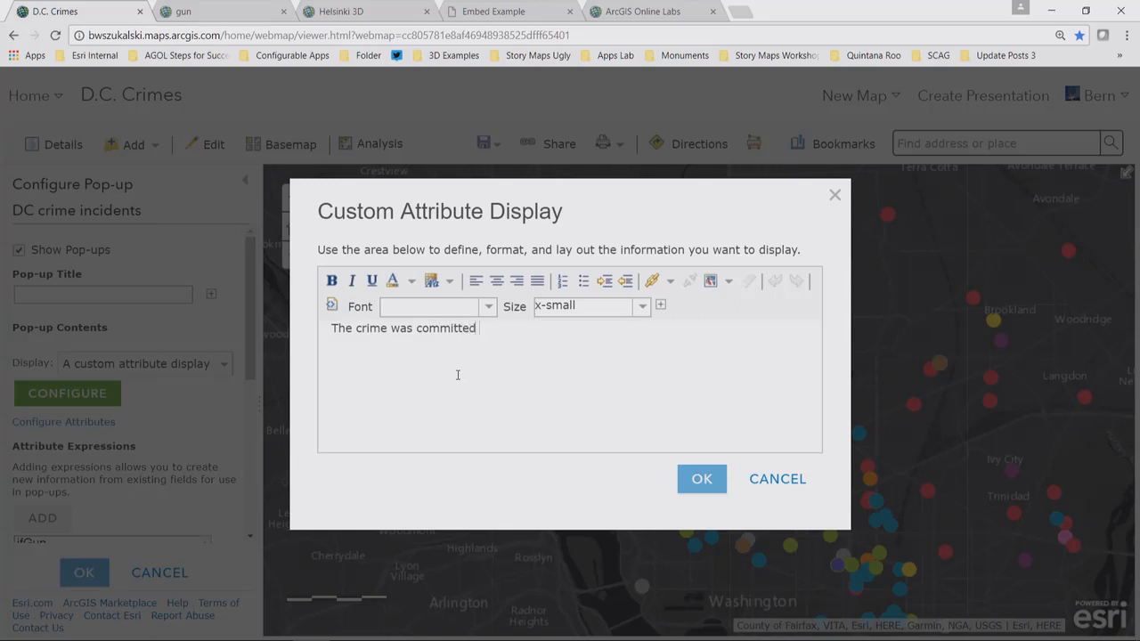
{"action": "type", "text": "with a"}
- Insert the ifGun {expression/expr0} field after the text and format it bold and red
{"action": "left_click", "coordinate": [660, 305]}
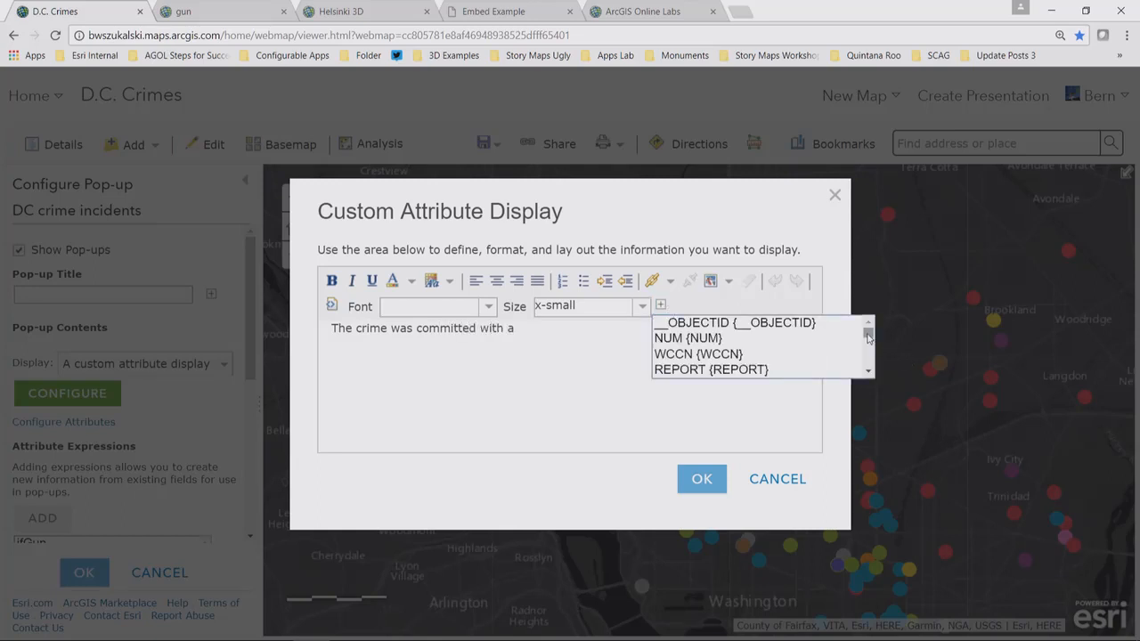
{"action": "left_click_drag", "start_coordinate": [869, 327], "coordinate": [868, 370]}
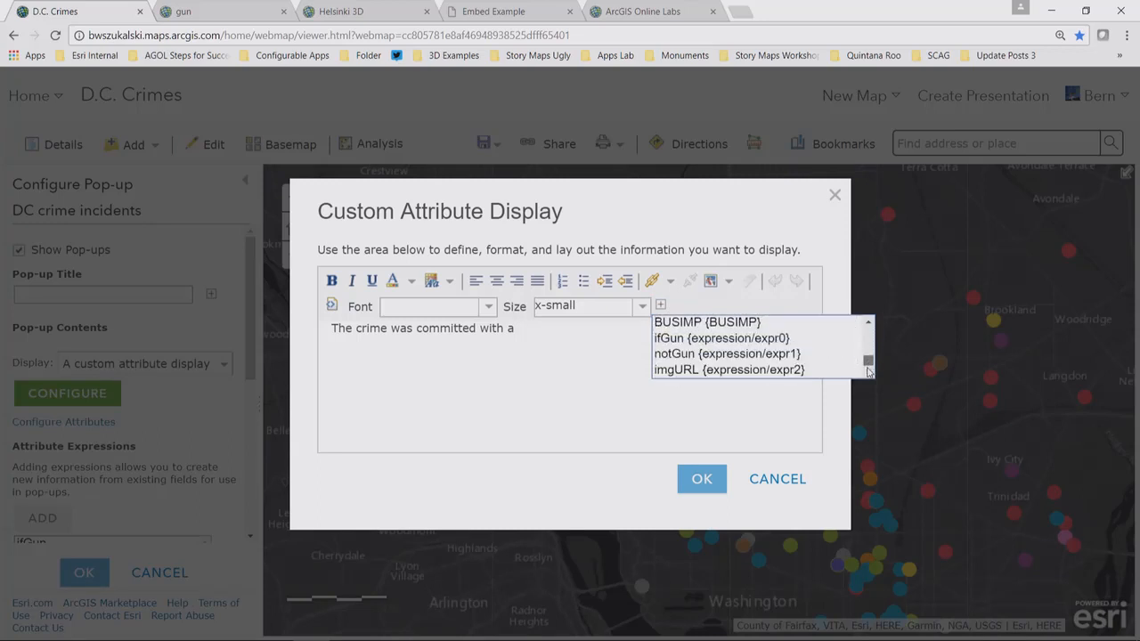
{"action": "left_click", "coordinate": [724, 342]}
{"action": "left_click_drag", "start_coordinate": [630, 329], "coordinate": [519, 337]}
{"action": "left_click", "coordinate": [331, 281]}
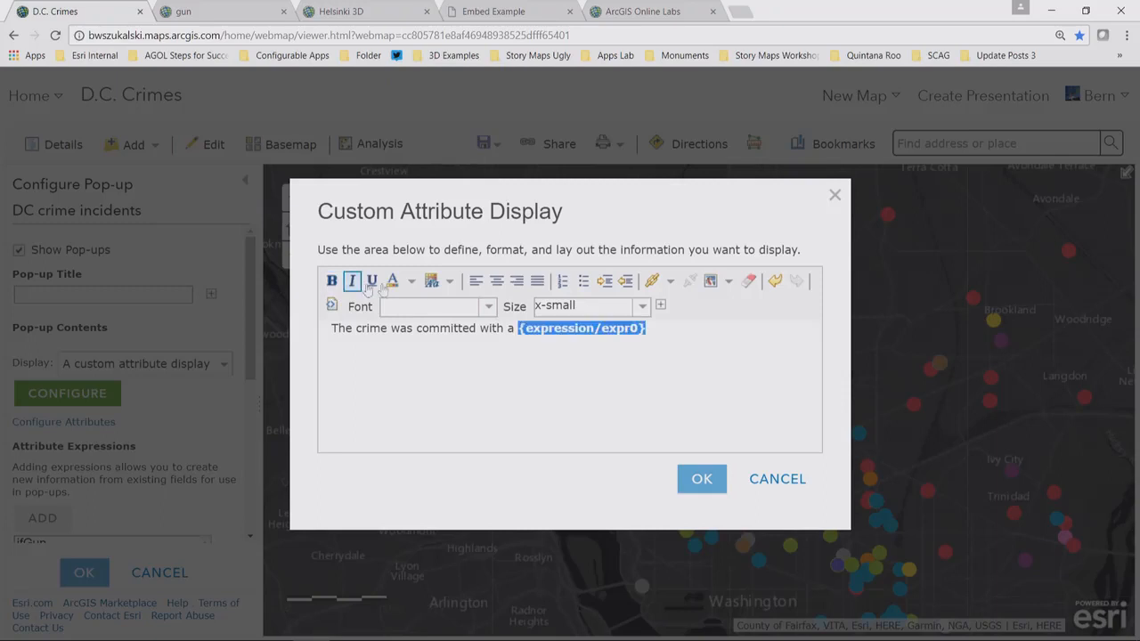
{"action": "left_click", "coordinate": [414, 281]}
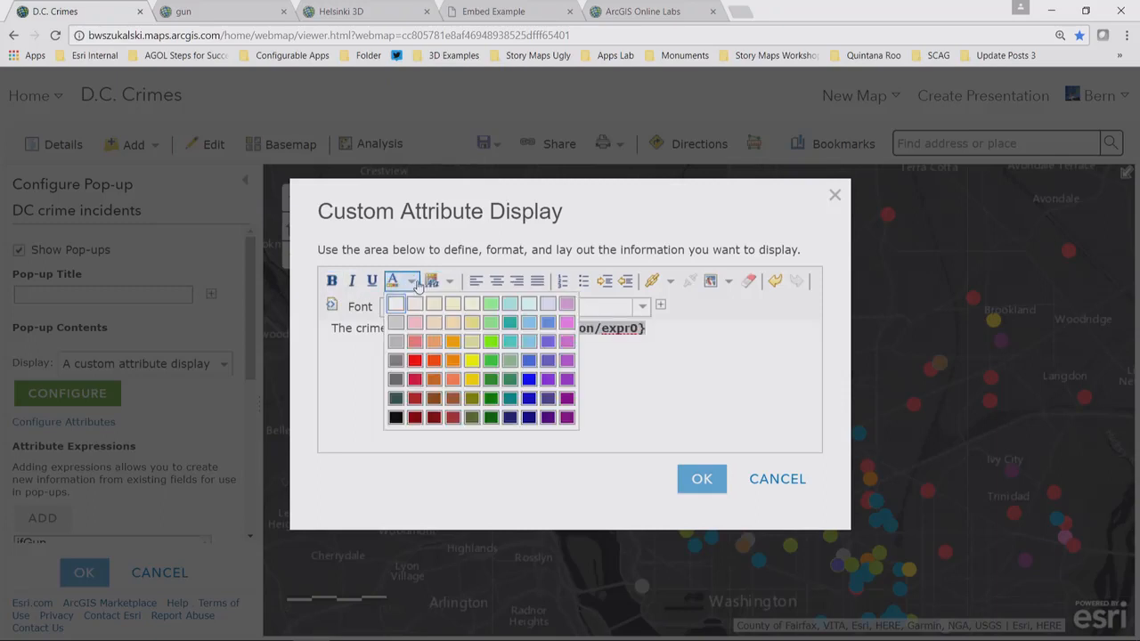
{"action": "left_click", "coordinate": [414, 361]}
- Insert the notGun {expression/expr1} field right after ifGun, format it bold and blue, and accept the custom attribute display
{"action": "left_click", "coordinate": [660, 304]}
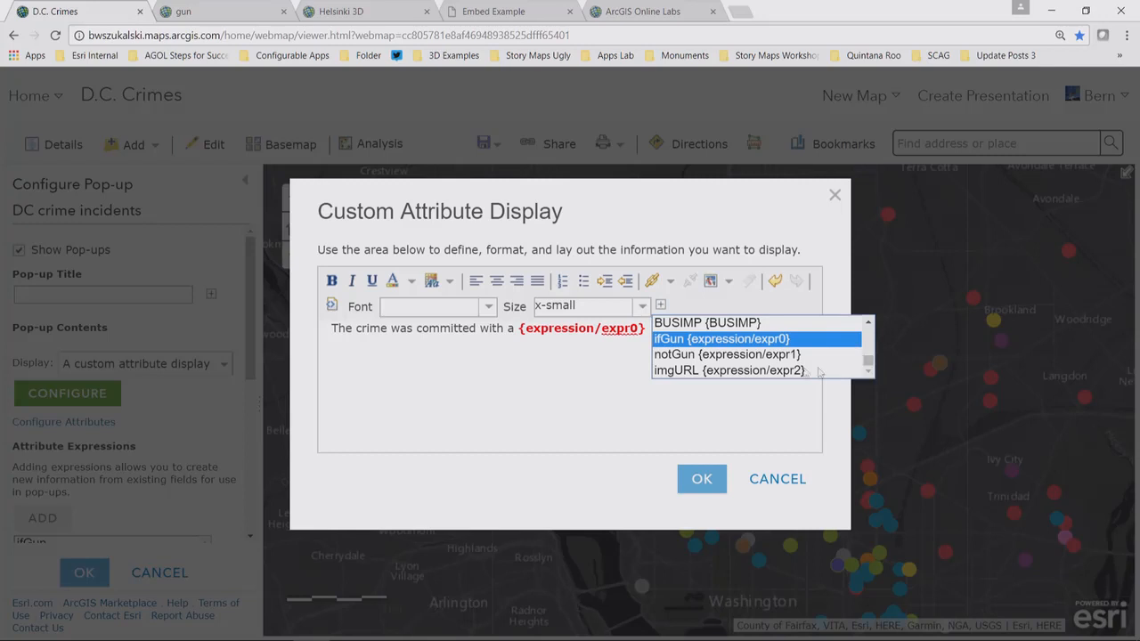
{"action": "left_click", "coordinate": [729, 357]}
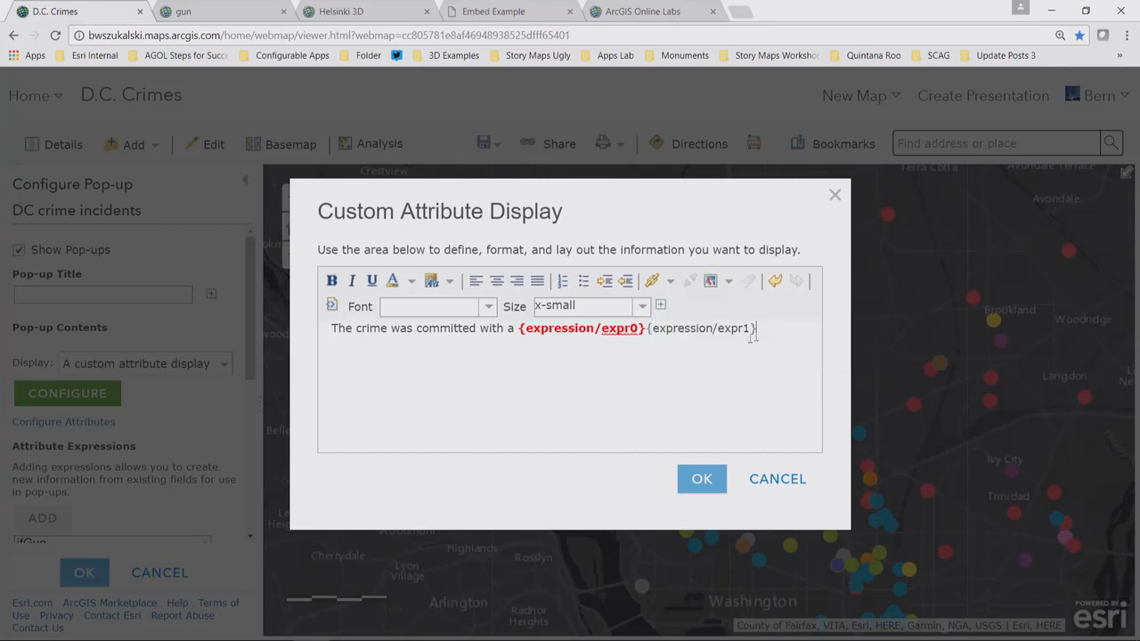
{"action": "left_click_drag", "start_coordinate": [761, 329], "coordinate": [646, 330]}
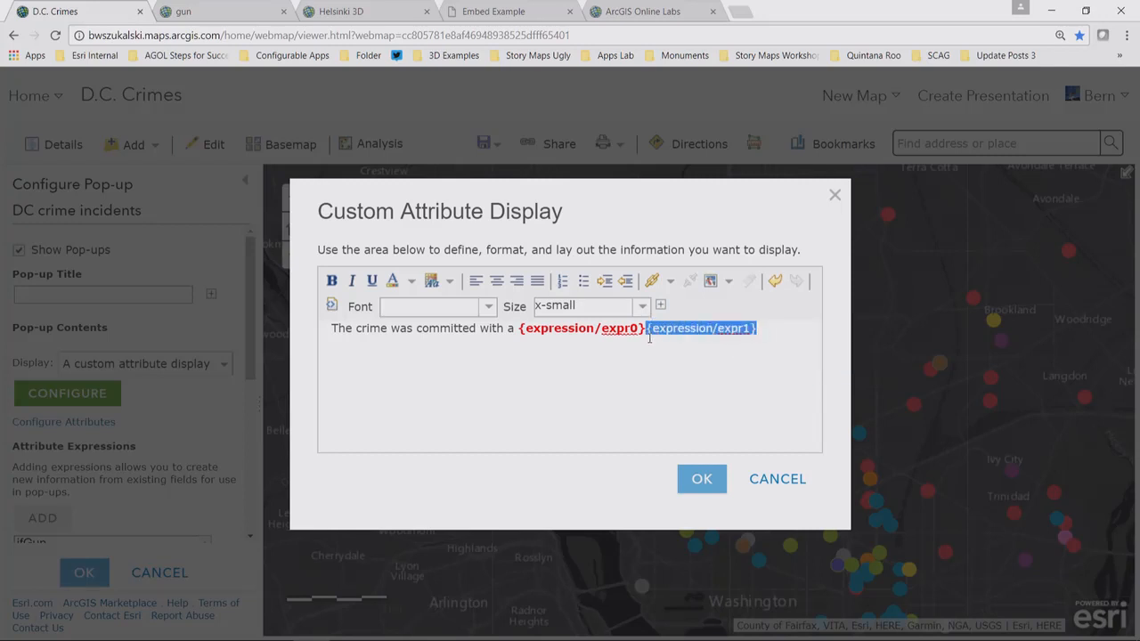
{"action": "left_click", "coordinate": [330, 282]}
{"action": "left_click", "coordinate": [412, 282]}
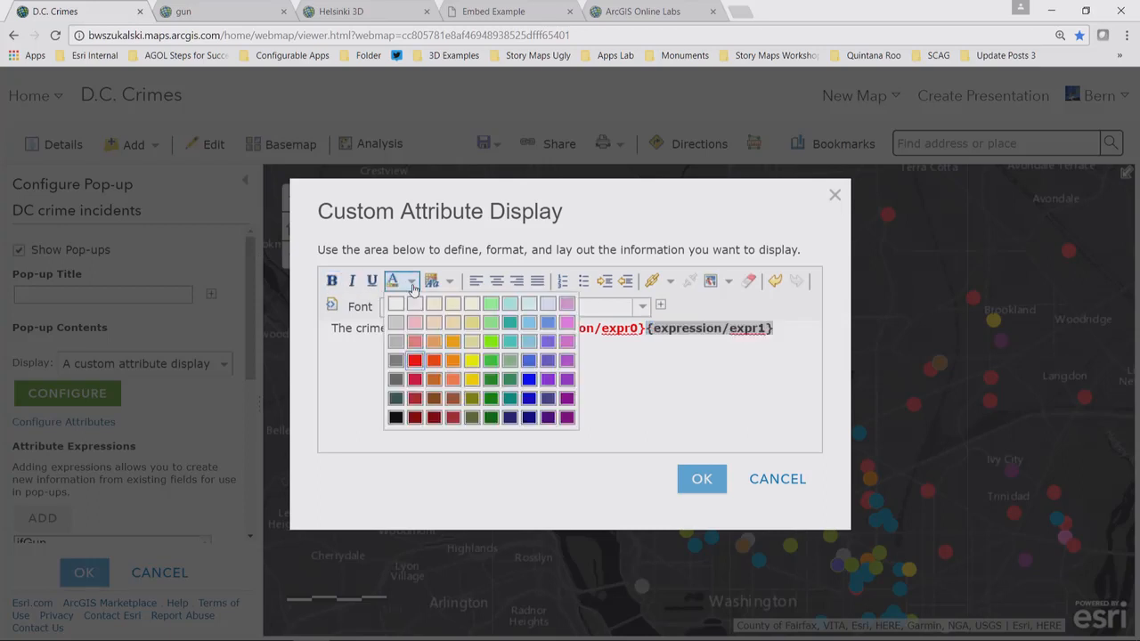
{"action": "left_click", "coordinate": [529, 397]}
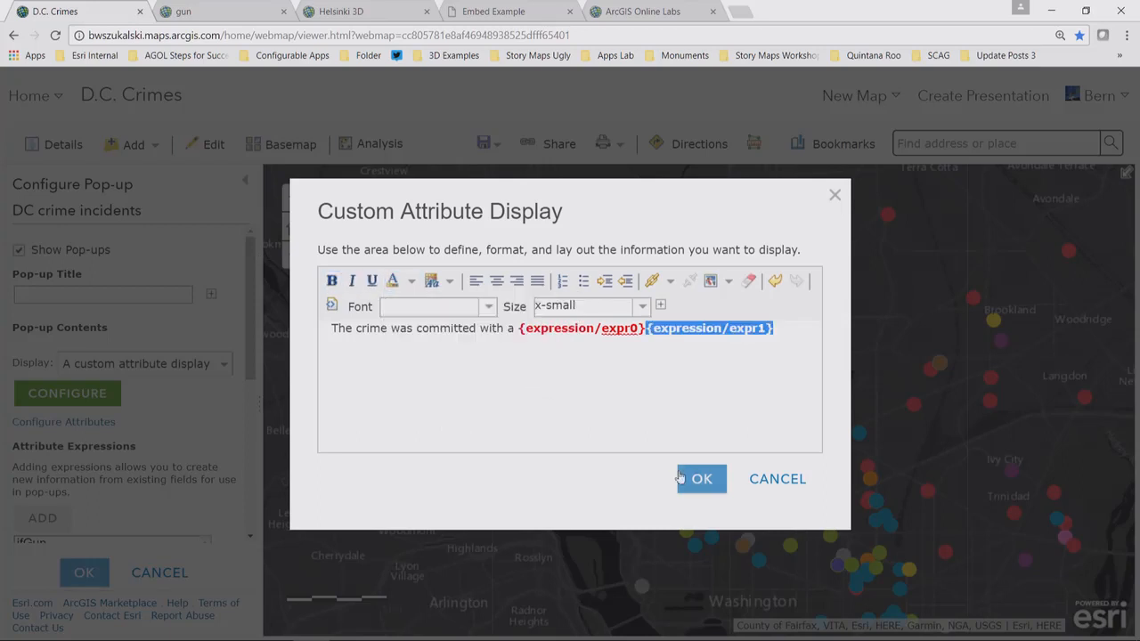
{"action": "left_click", "coordinate": [708, 362]}
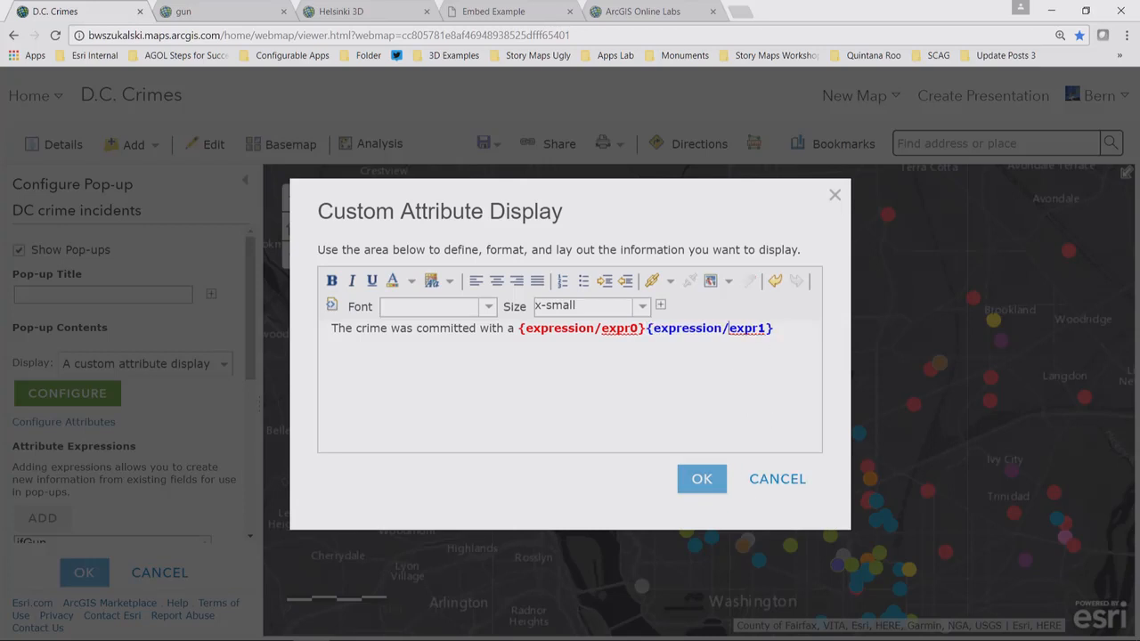
{"action": "left_click", "coordinate": [702, 480]}
{"action": "scroll", "coordinate": [150, 473], "scroll_direction": "down", "scroll_amount": 5}
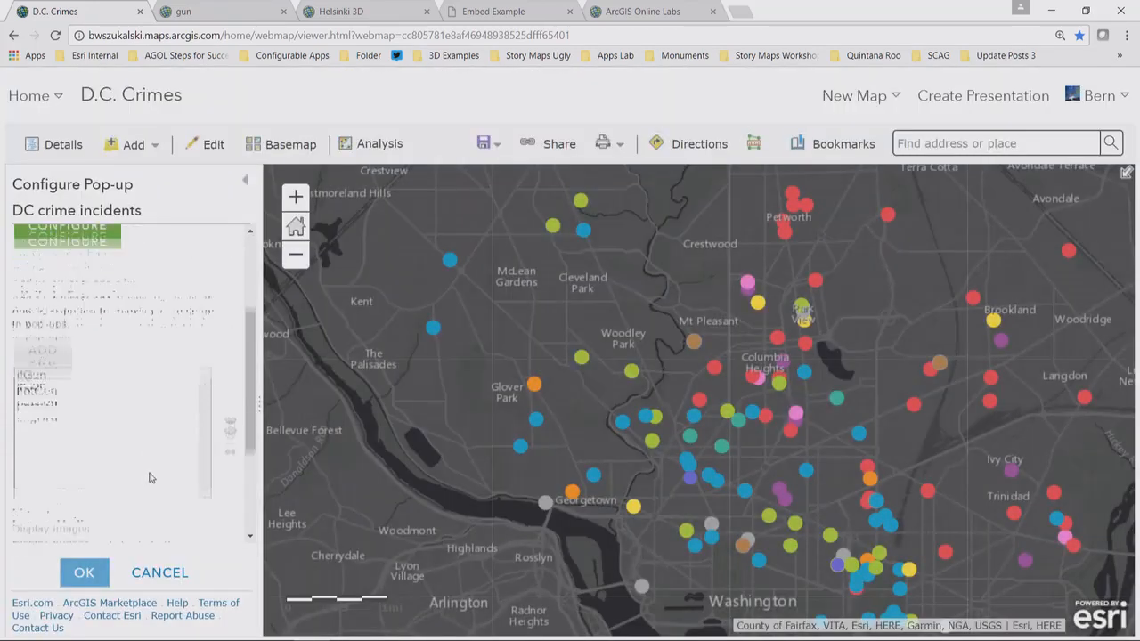
- Add an image to the pop-up media with the imgURL {expression/expr2} expression as its URL, and accept the pop-up configuration
{"action": "left_click", "coordinate": [46, 387]}
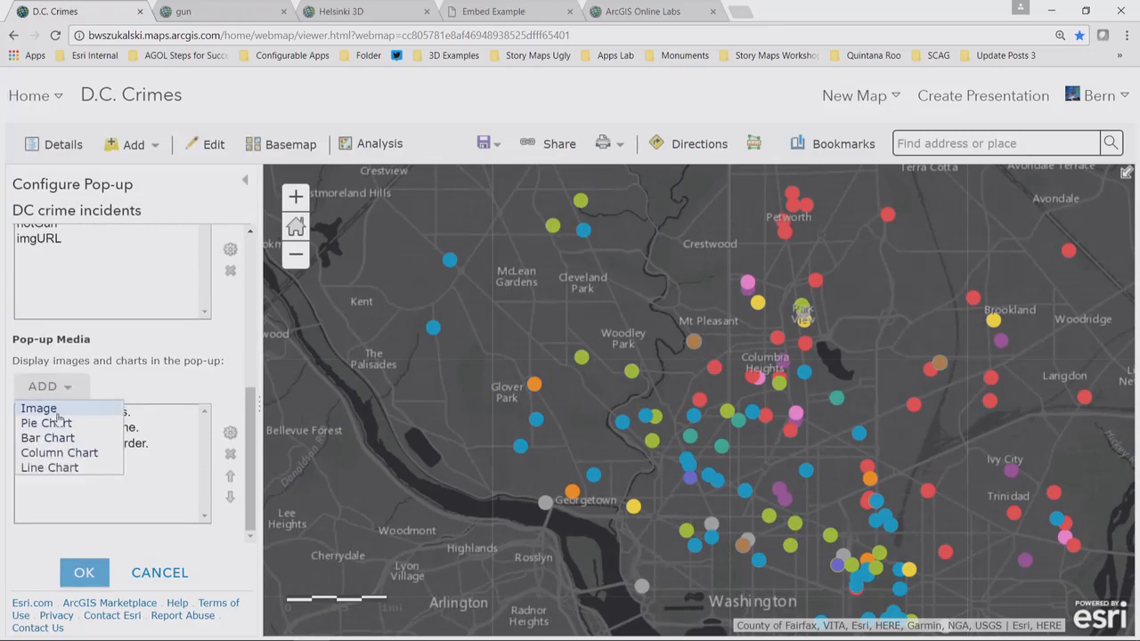
{"action": "left_click", "coordinate": [53, 405]}
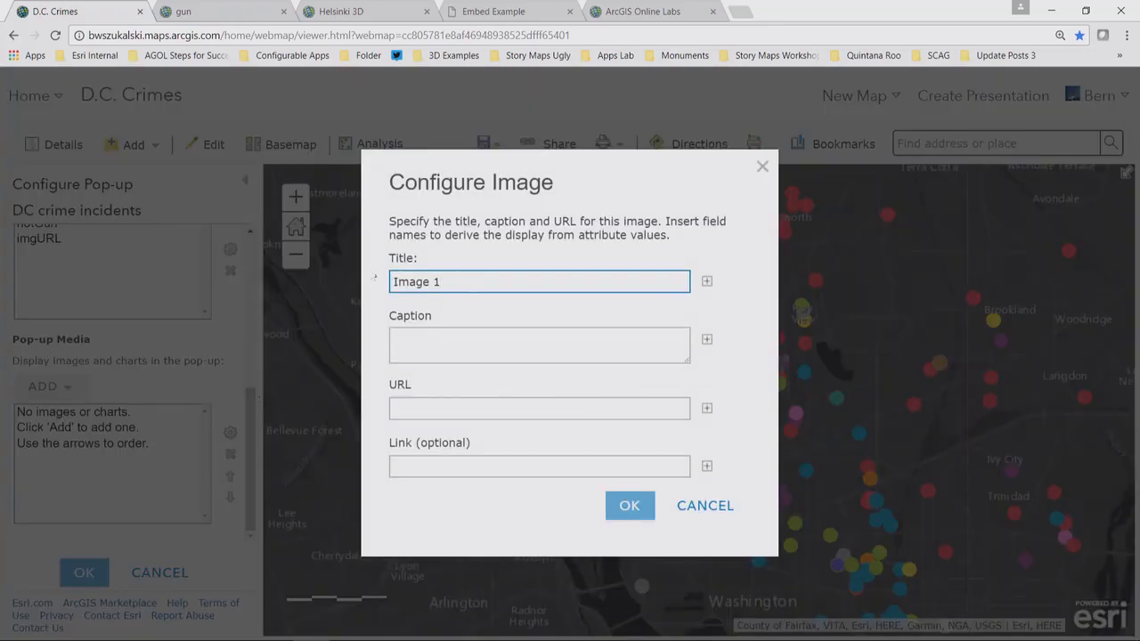
{"action": "left_click", "coordinate": [706, 408]}
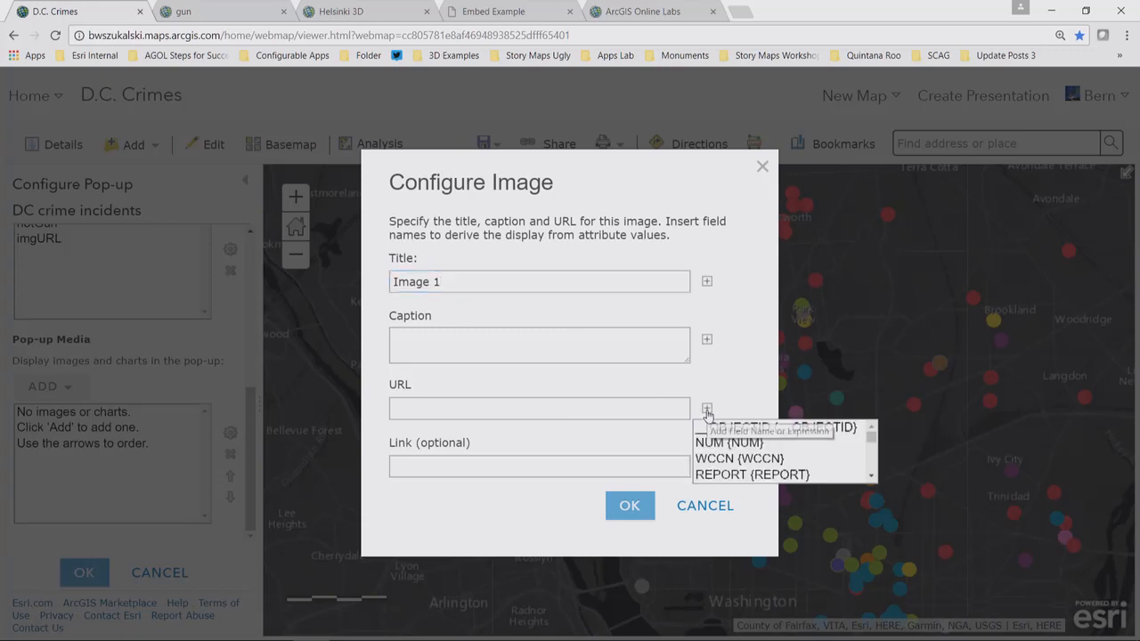
{"action": "left_click_drag", "start_coordinate": [871, 436], "coordinate": [868, 467]}
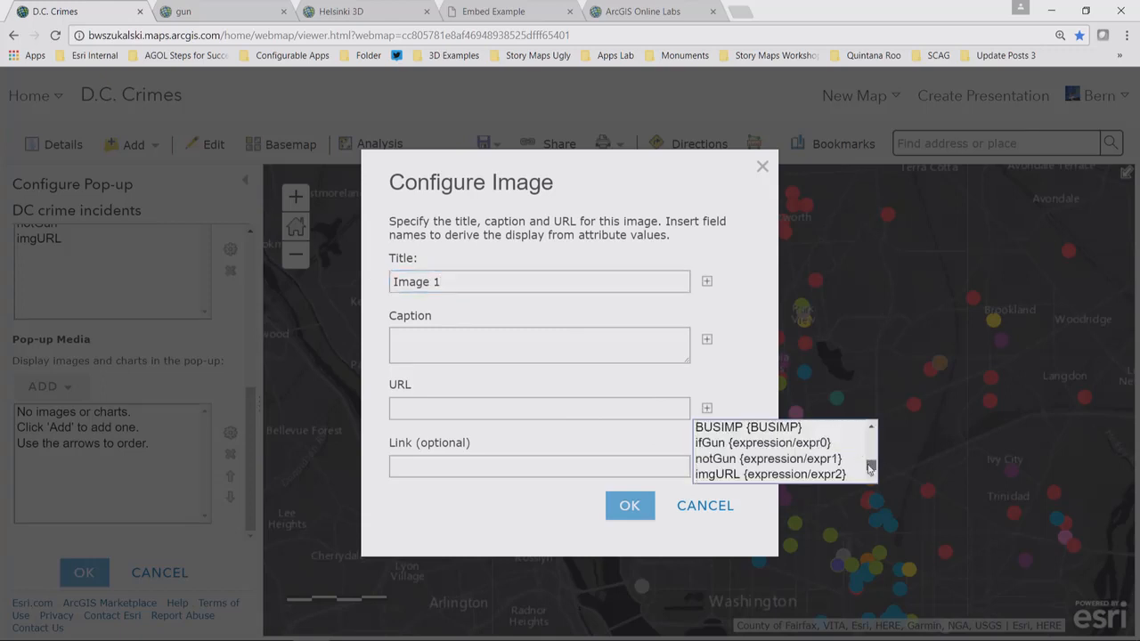
{"action": "left_click", "coordinate": [741, 476]}
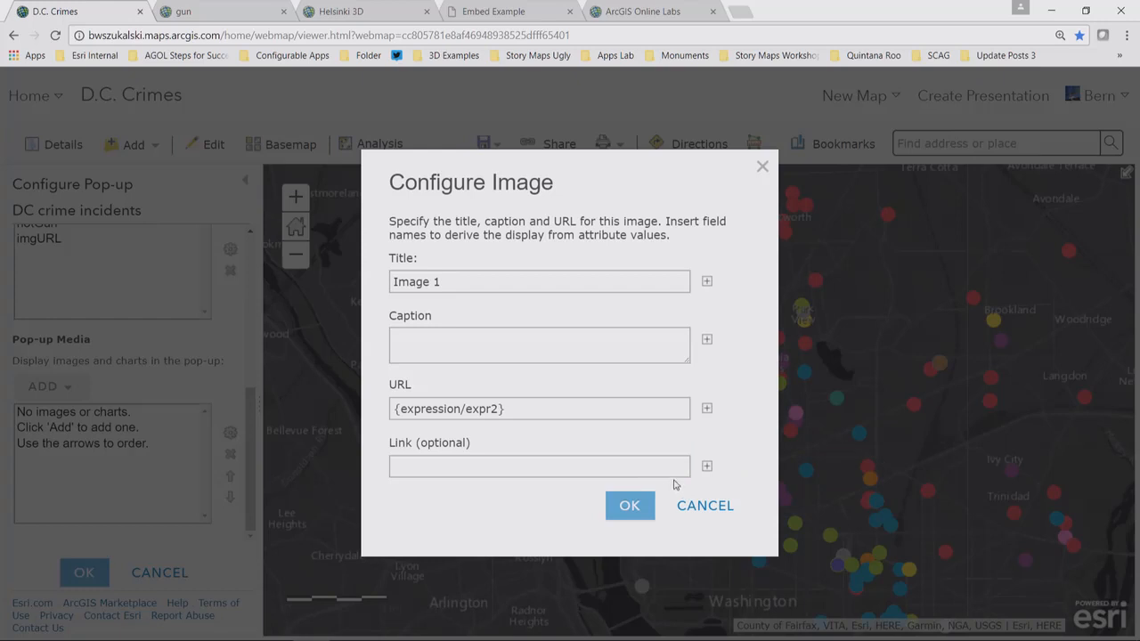
{"action": "left_click", "coordinate": [636, 513]}
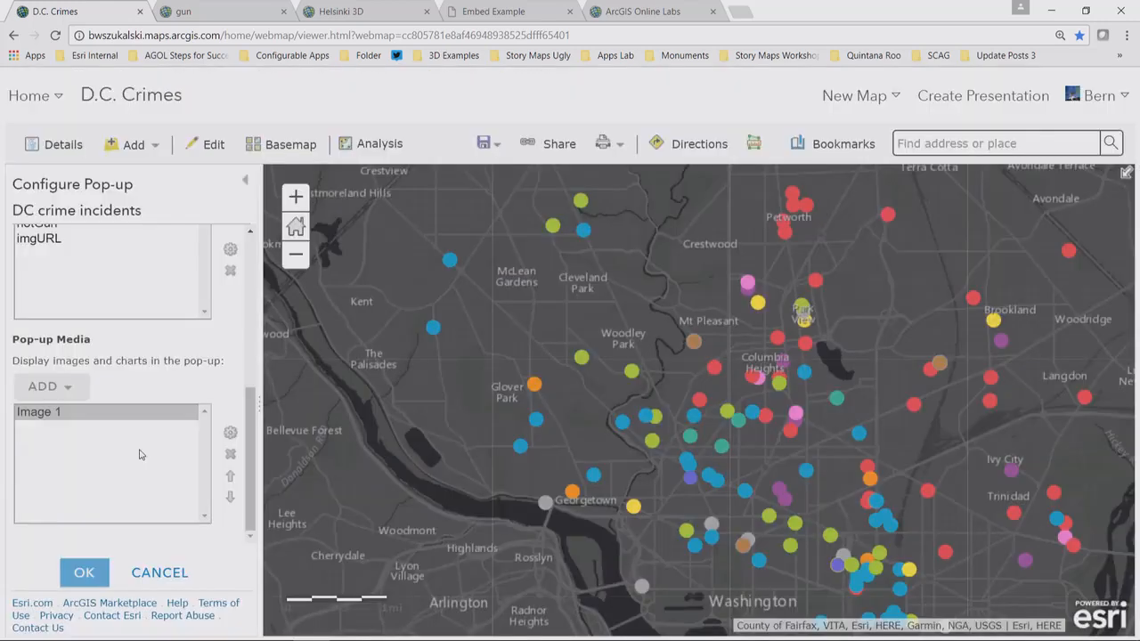
{"action": "left_click", "coordinate": [85, 575]}
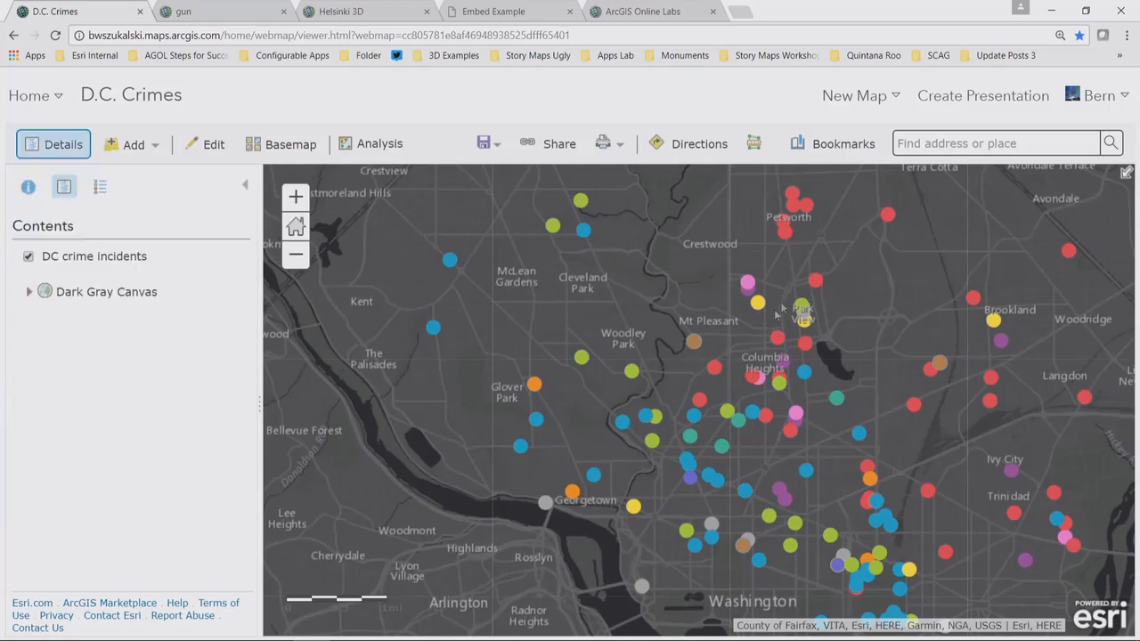
- Check the text and image in the pop-ups of several differently coloured crime incidents on the map
{"action": "left_click", "coordinate": [814, 282]}
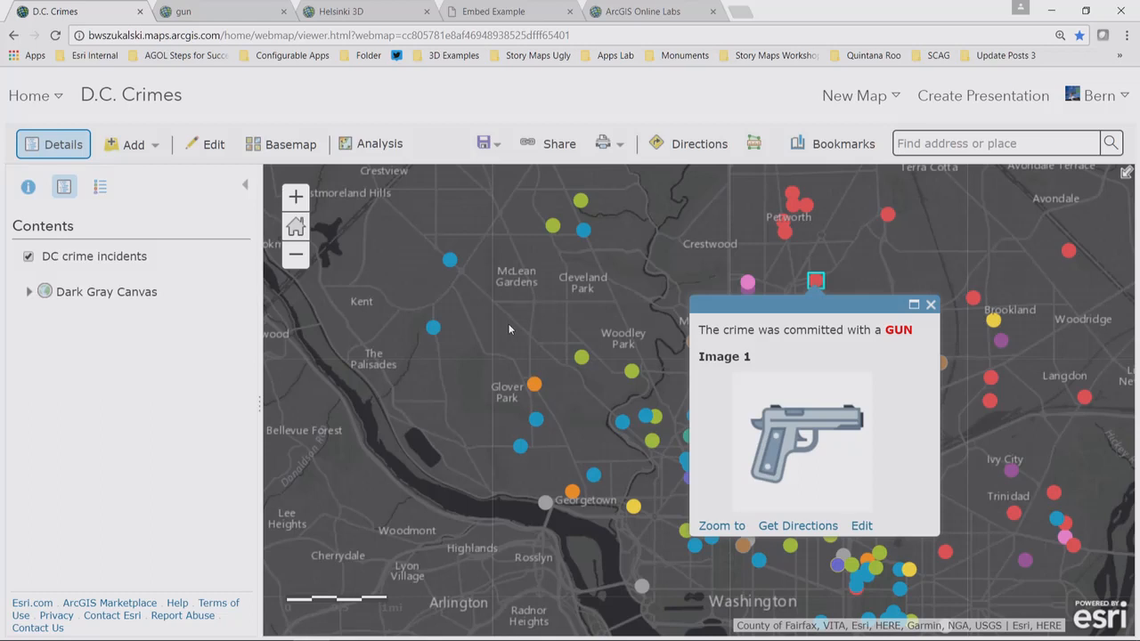
{"action": "left_click", "coordinate": [432, 329]}
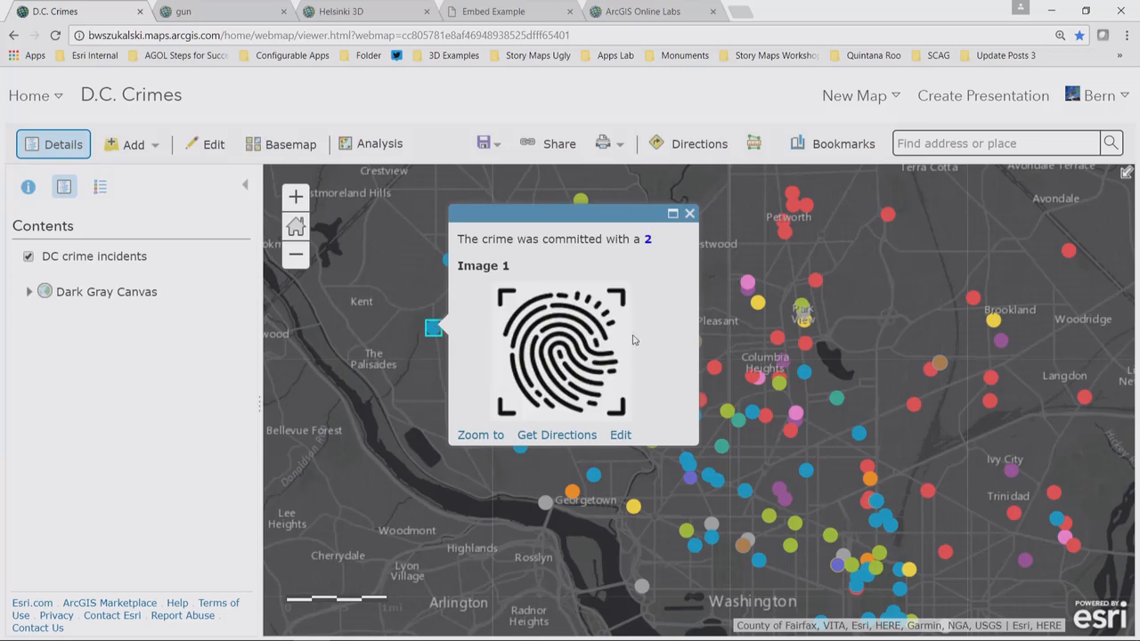
{"action": "left_click", "coordinate": [838, 402]}
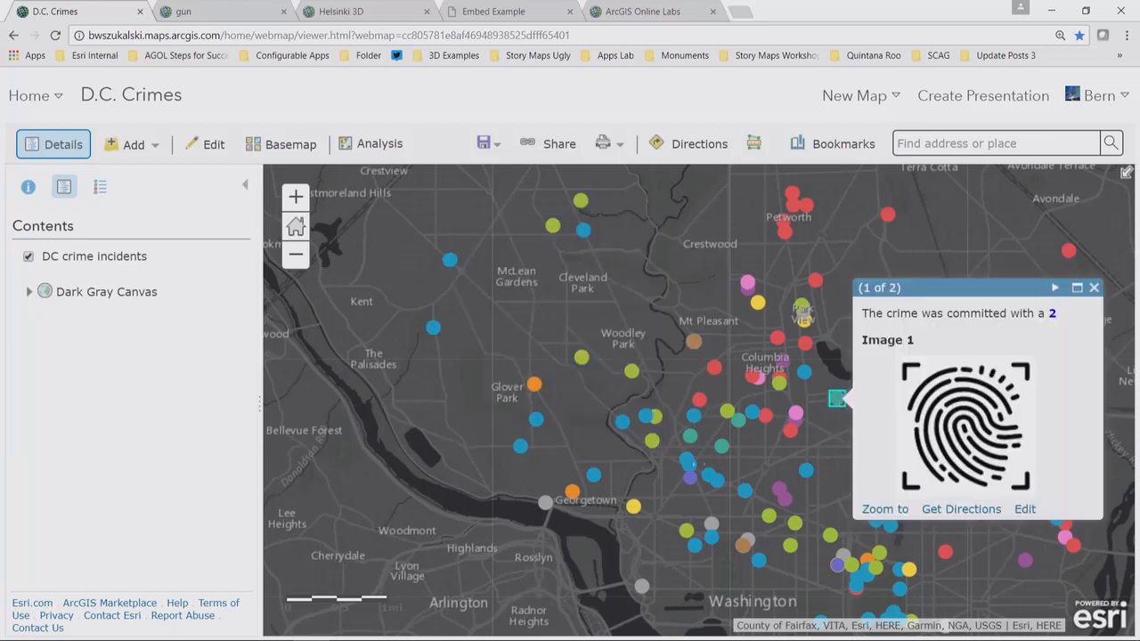
{"action": "left_click", "coordinate": [688, 461]}
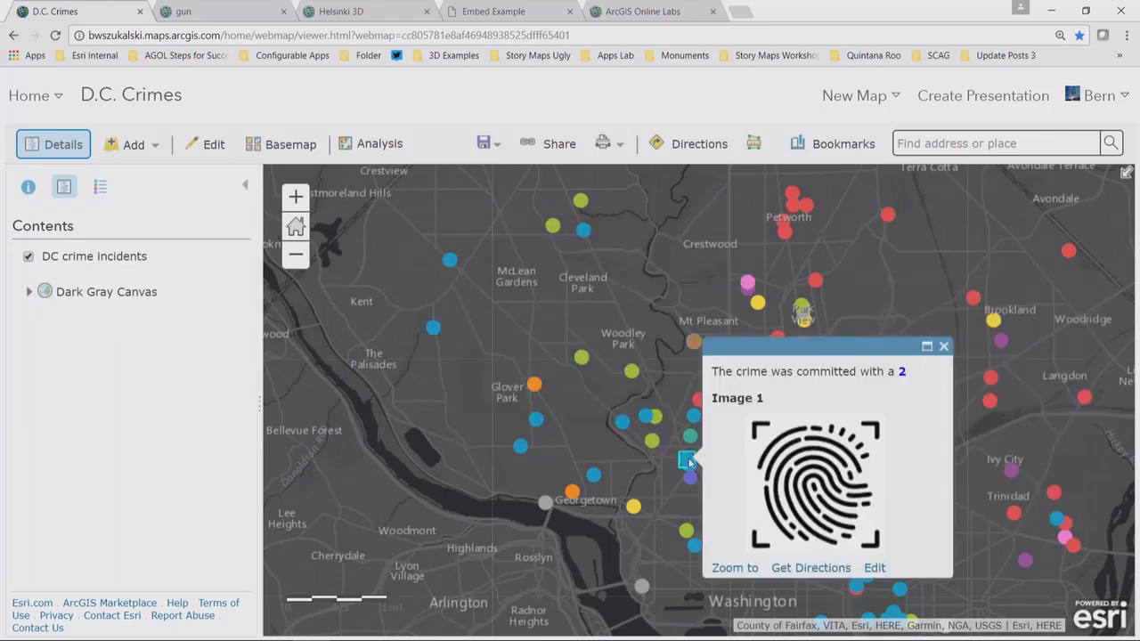
{"action": "left_click", "coordinate": [634, 506]}
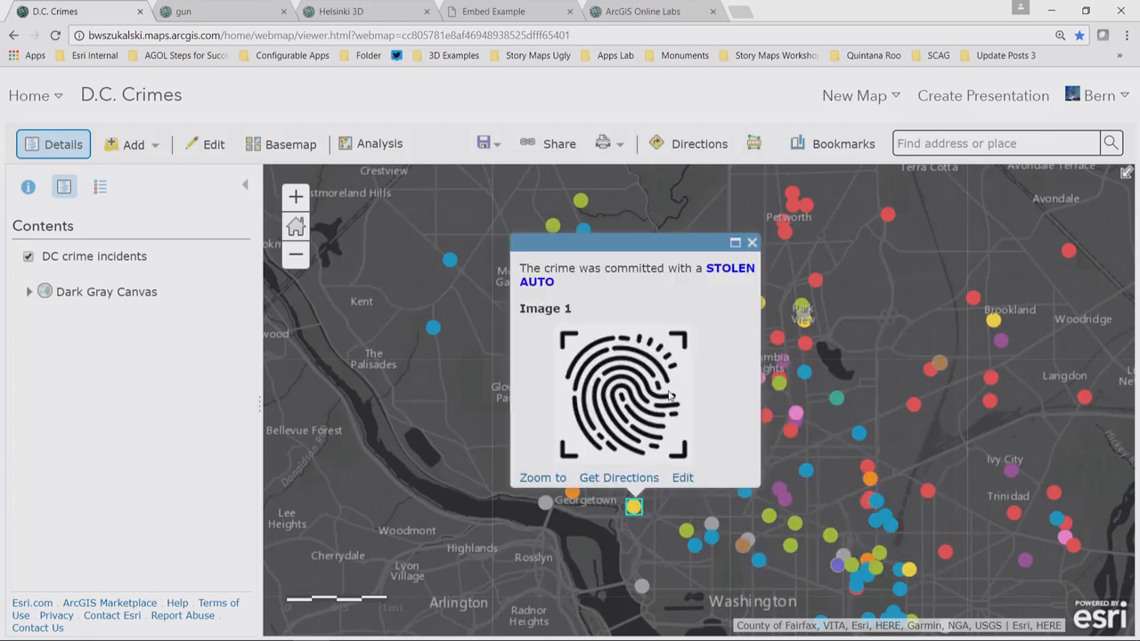
{"action": "left_click", "coordinate": [751, 243]}
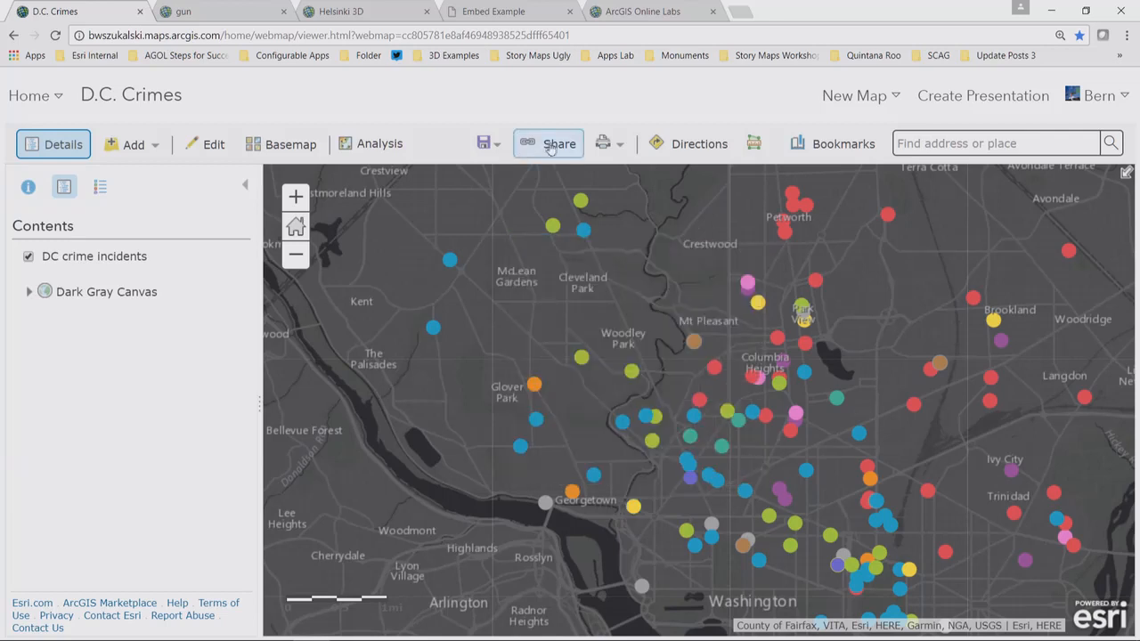
- Save the D.C. Crimes map and start creating a web app from its sharing options
{"action": "left_click", "coordinate": [498, 153]}
{"action": "left_click", "coordinate": [489, 173]}
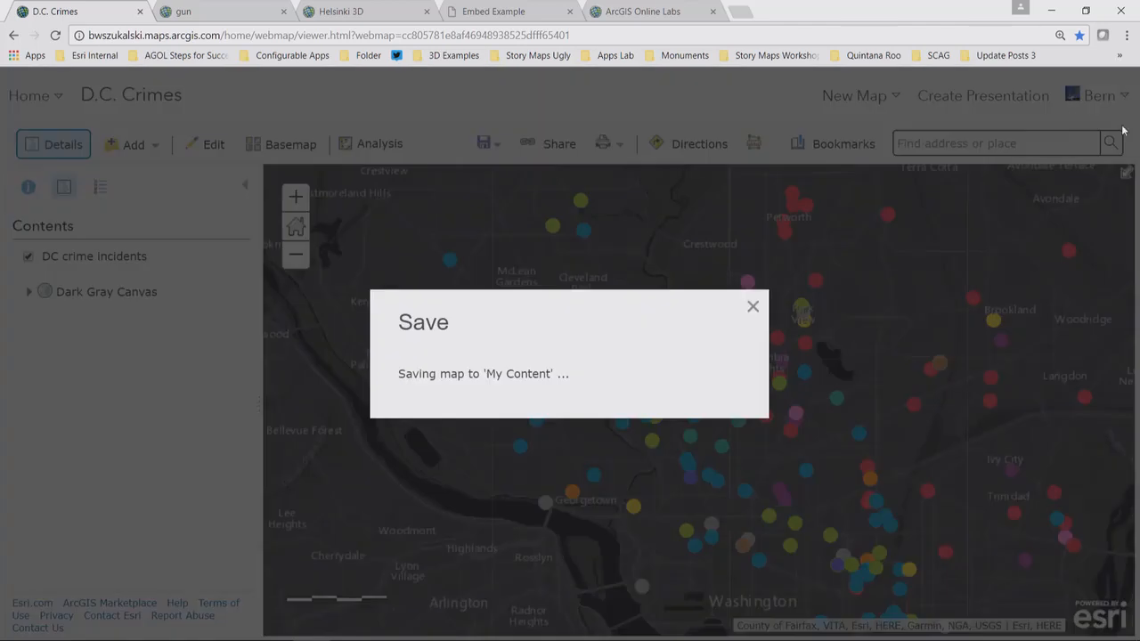
{"action": "left_click", "coordinate": [560, 144]}
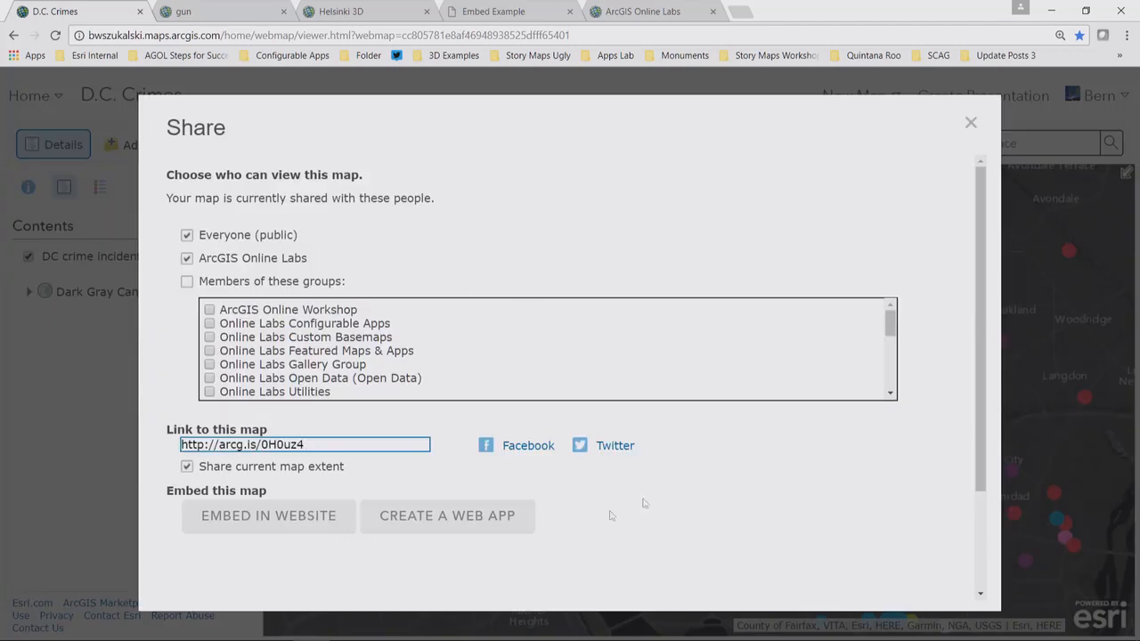
{"action": "left_click", "coordinate": [527, 515]}
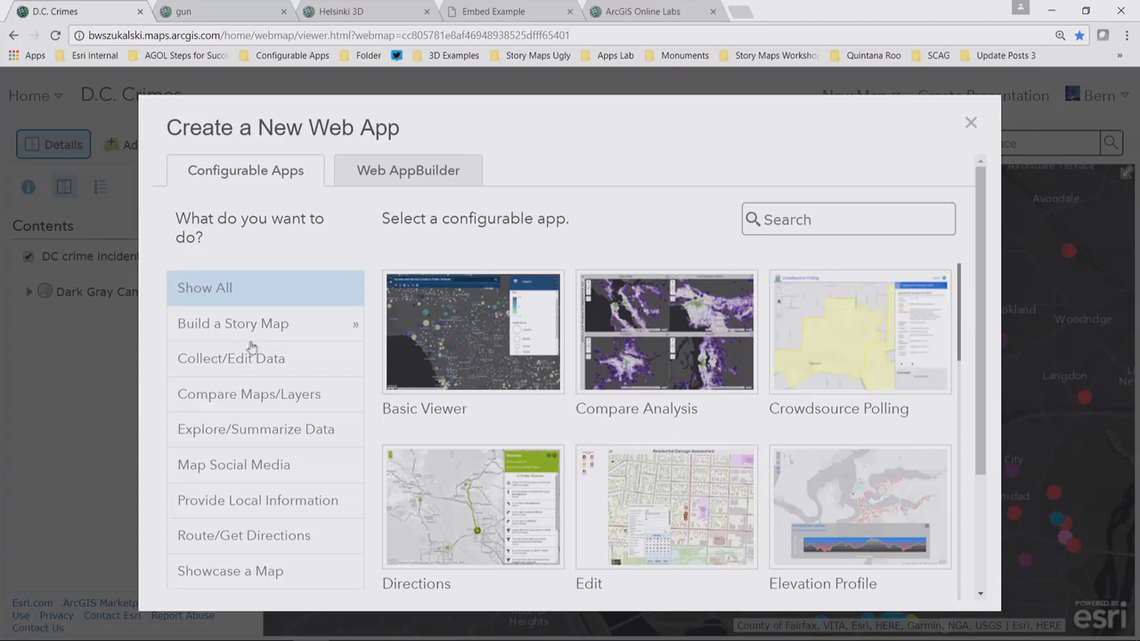
- Choose the Basic Viewer configurable app and preview the D.C. Crimes map in it, closing the preview again
{"action": "left_click", "coordinate": [456, 329]}
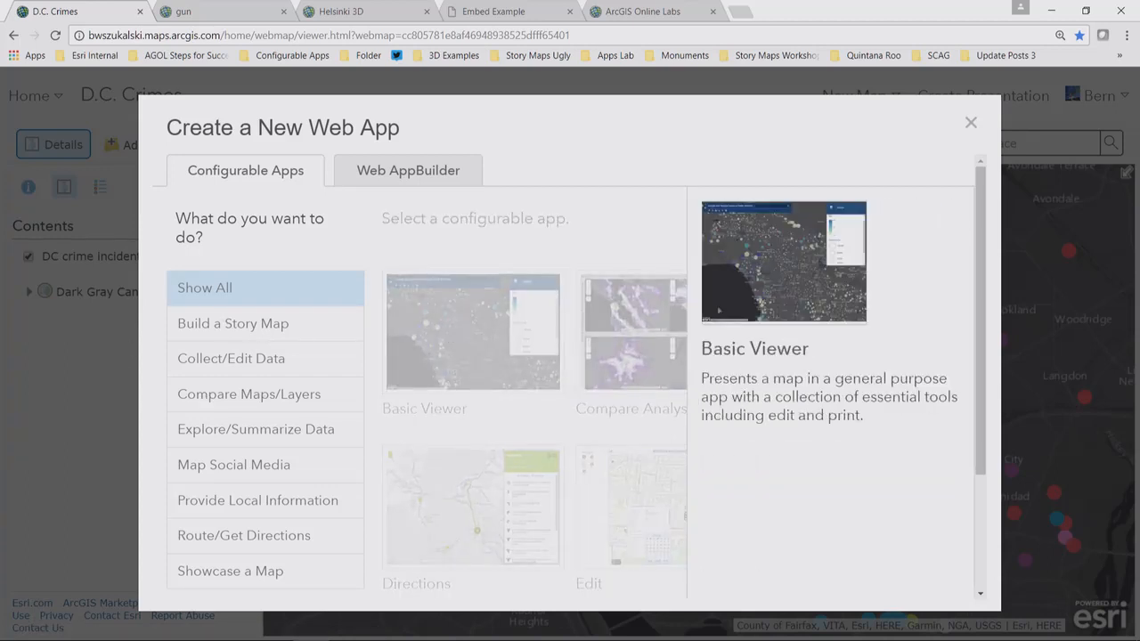
{"action": "left_click_drag", "start_coordinate": [988, 232], "coordinate": [989, 358]}
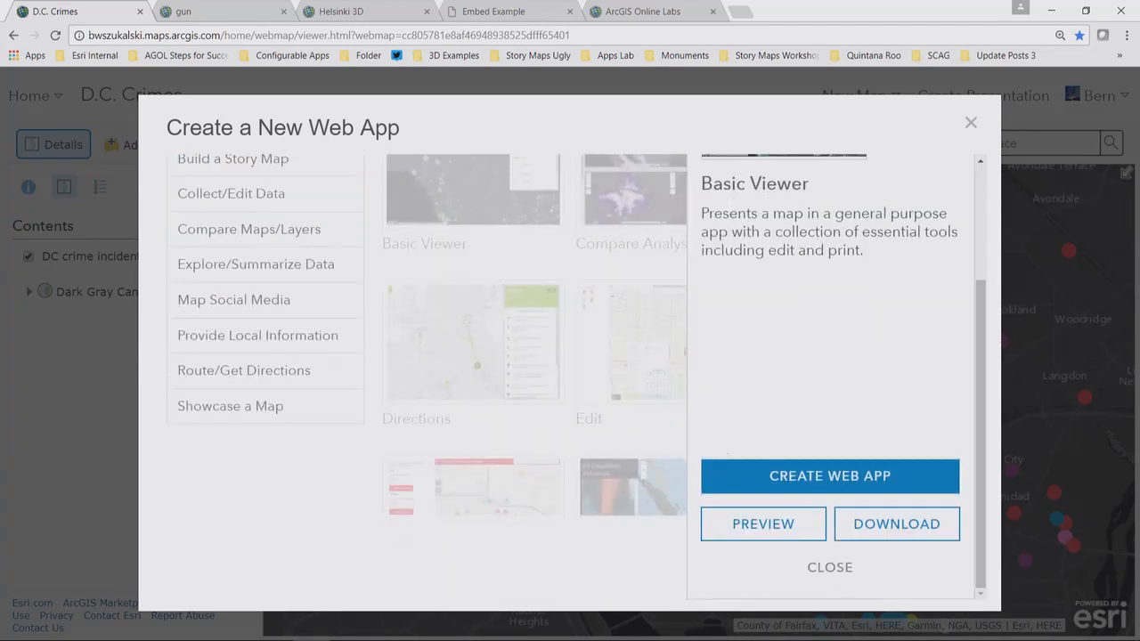
{"action": "left_click", "coordinate": [762, 525]}
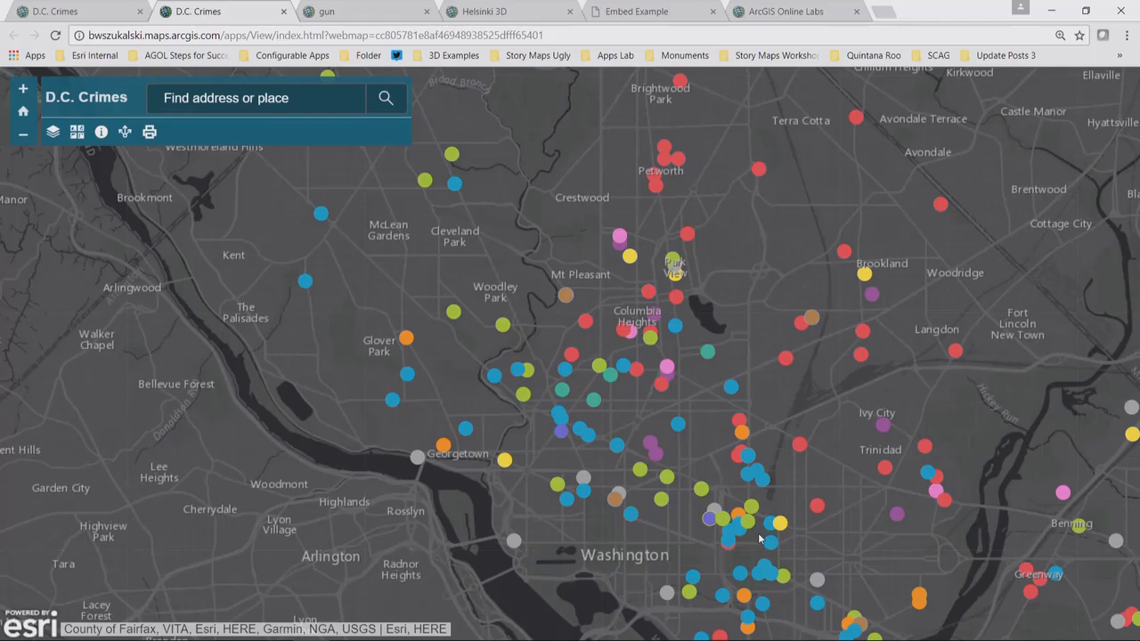
{"action": "left_click", "coordinate": [284, 12]}
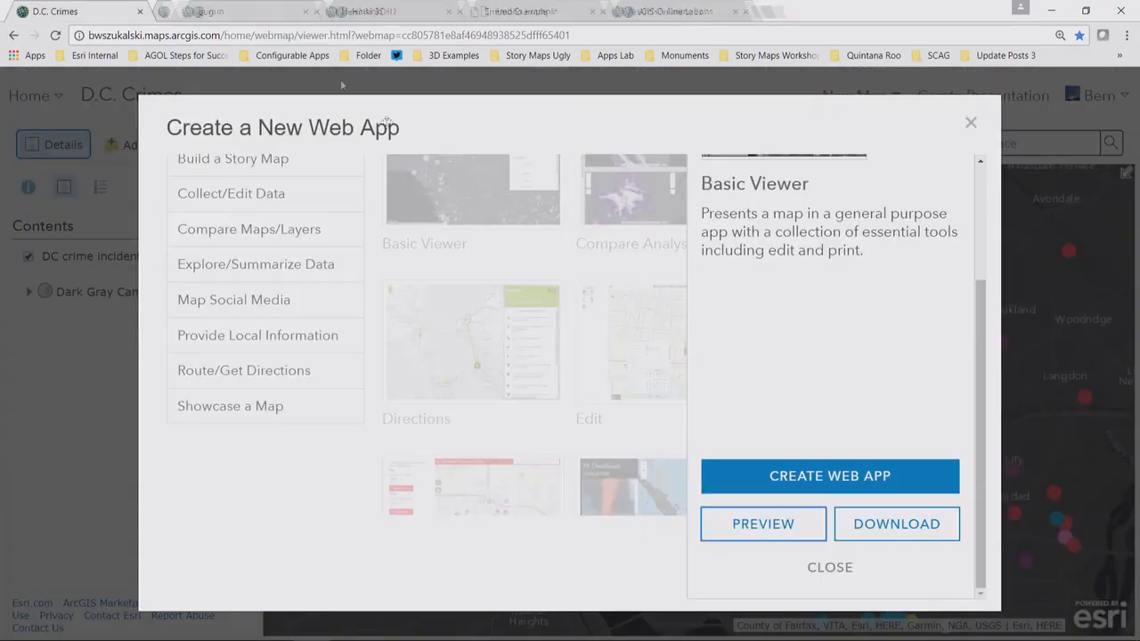
- Create the Basic Viewer web app titled "D.C. Crimes App" in the UC 2017 folder, shared the same way as the map
{"action": "left_click", "coordinate": [830, 475]}
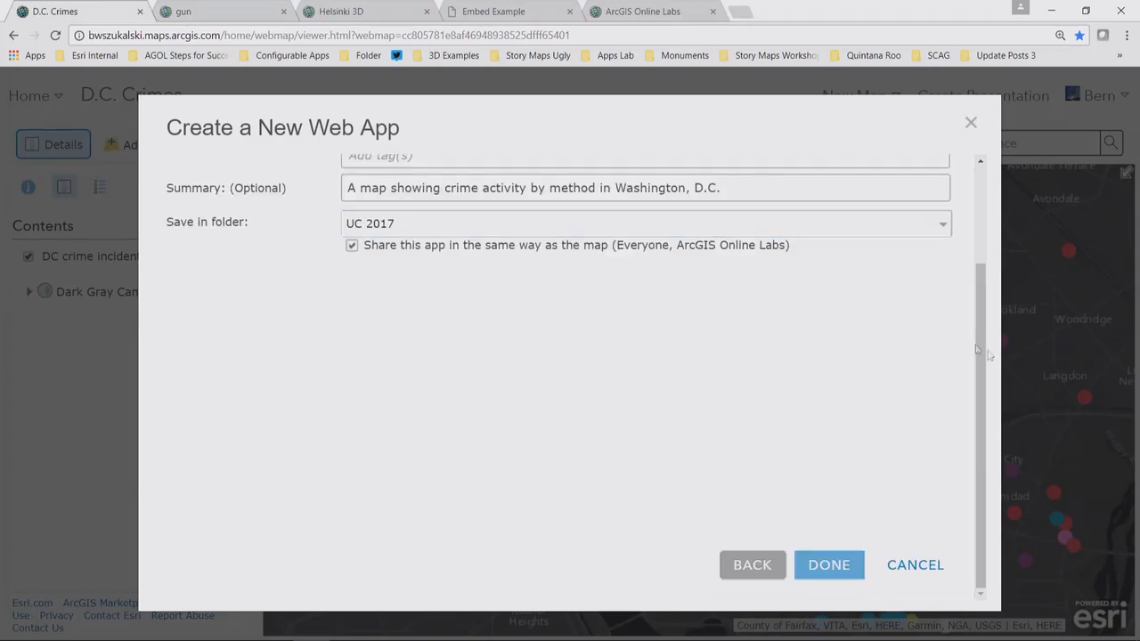
{"action": "scroll", "coordinate": [978, 349], "scroll_direction": "up", "scroll_amount": 3}
{"action": "left_click", "coordinate": [494, 229]}
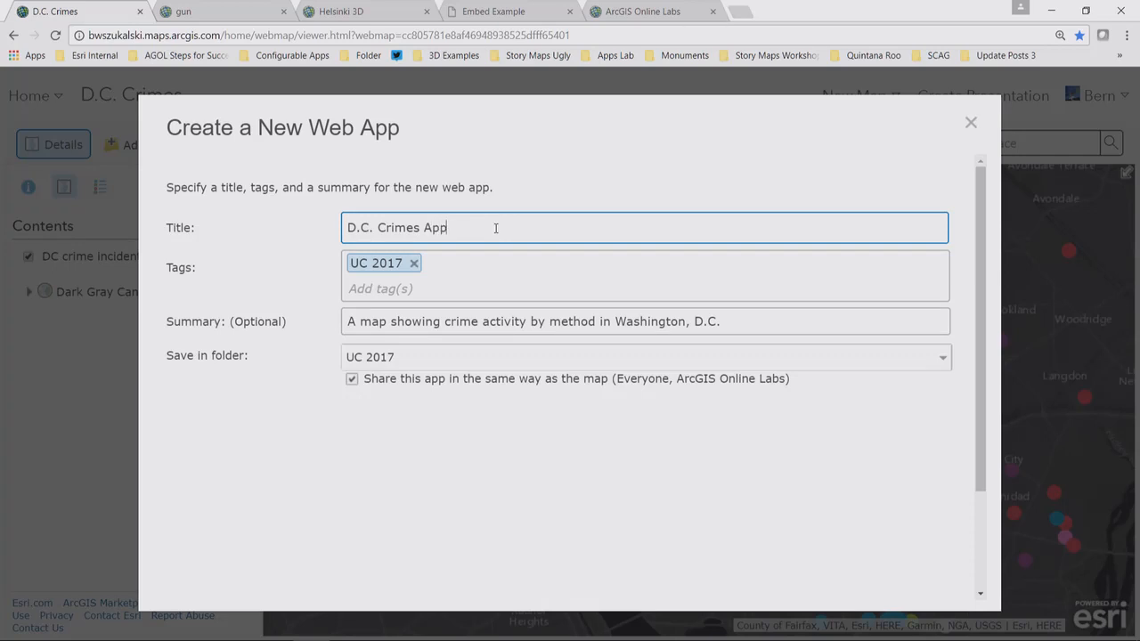
{"action": "scroll", "coordinate": [976, 456], "scroll_direction": "down", "scroll_amount": 3}
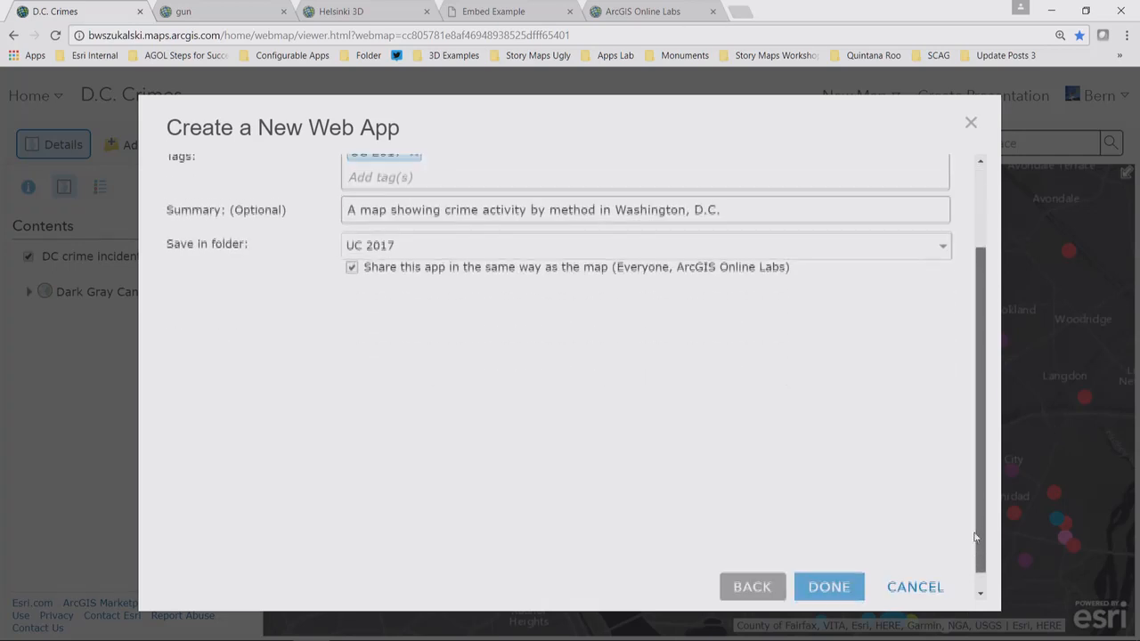
{"action": "left_click", "coordinate": [842, 585]}
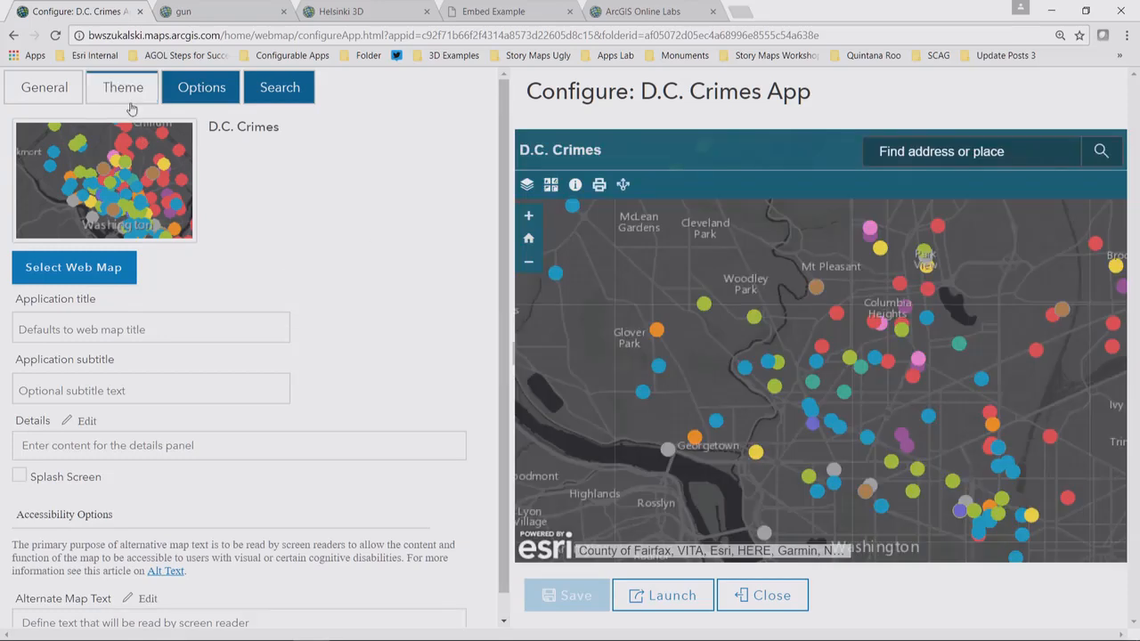
- Look through the app's general, theme, options and search settings
{"action": "left_click", "coordinate": [122, 86]}
{"action": "left_click", "coordinate": [201, 87]}
{"action": "left_click", "coordinate": [260, 98]}
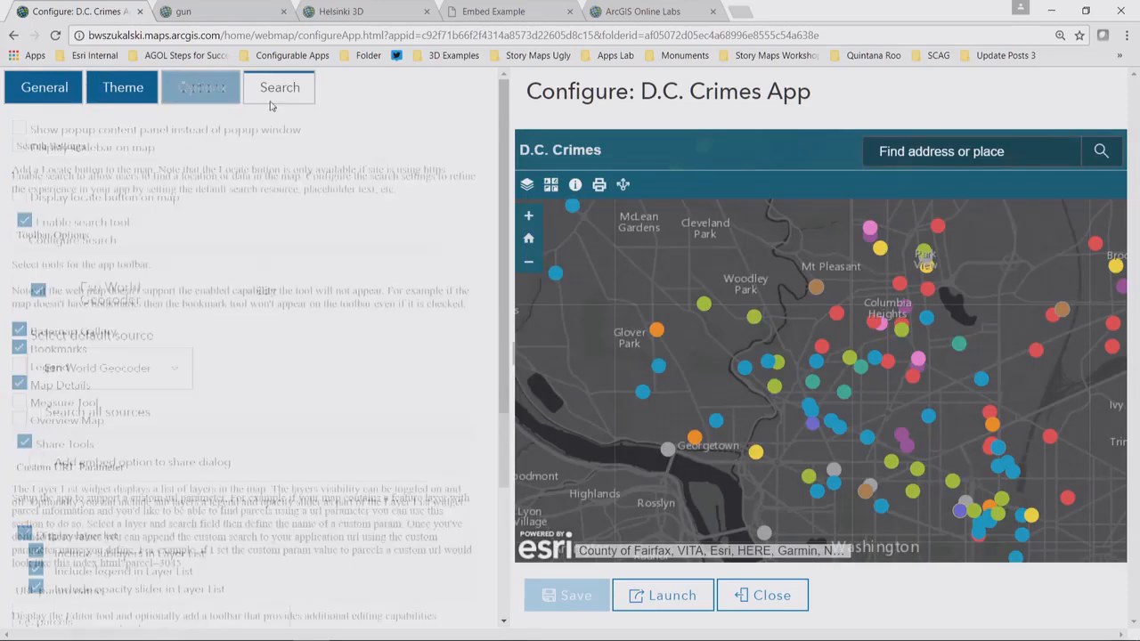
{"action": "left_click", "coordinate": [224, 100]}
{"action": "left_click", "coordinate": [140, 100]}
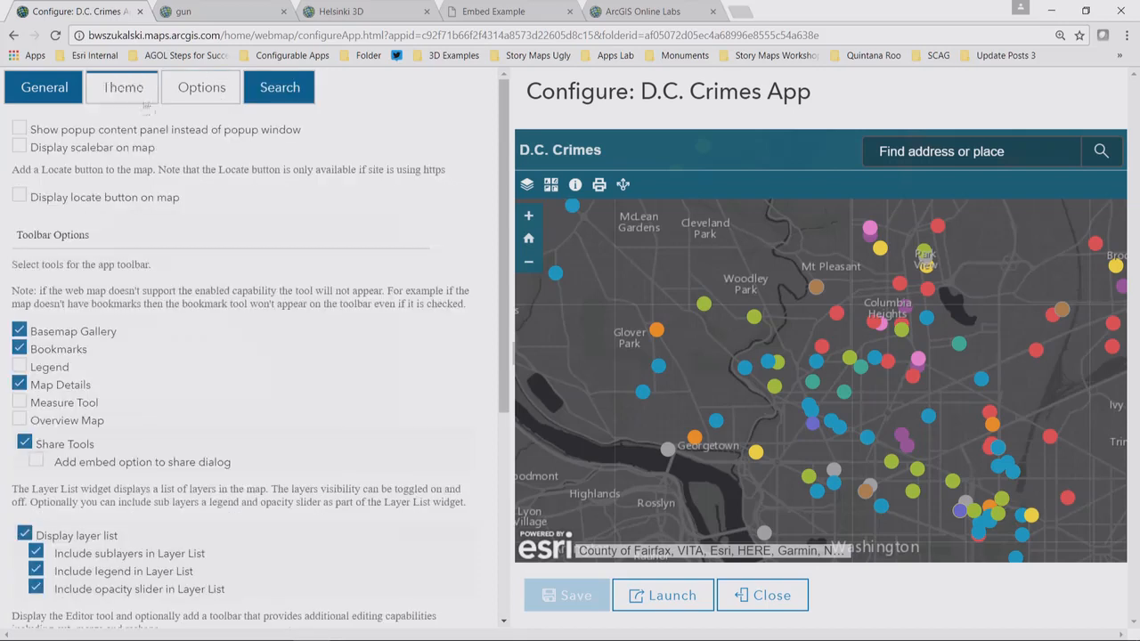
{"action": "left_click", "coordinate": [63, 100]}
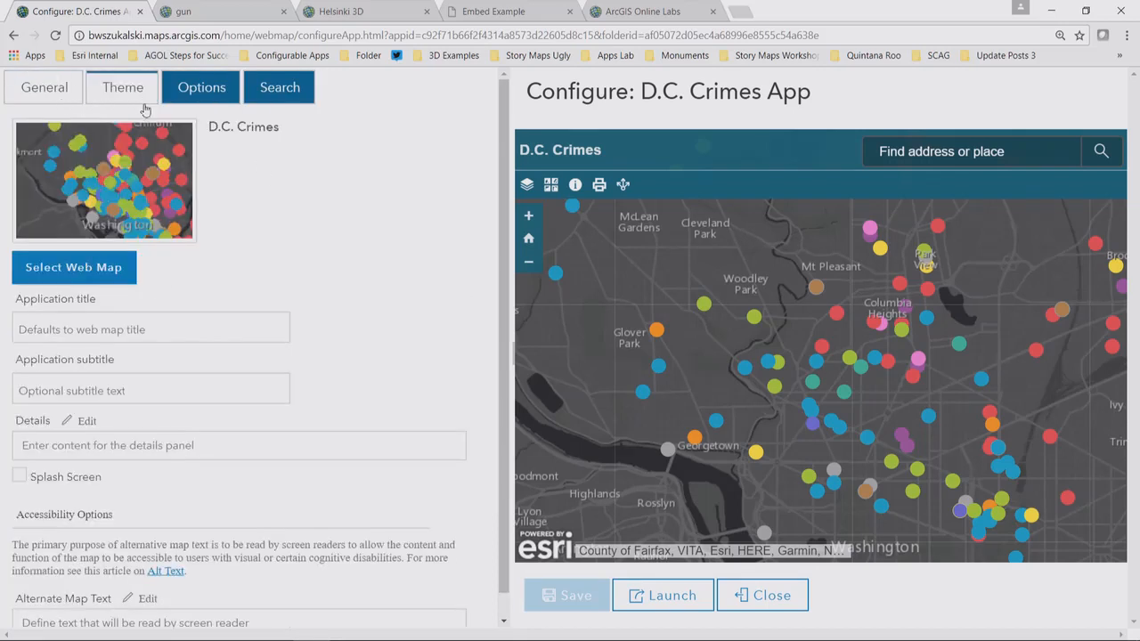
{"action": "left_click", "coordinate": [143, 96]}
- Set the app to show the popup content panel instead of the popup window, and save it
{"action": "left_click", "coordinate": [222, 106]}
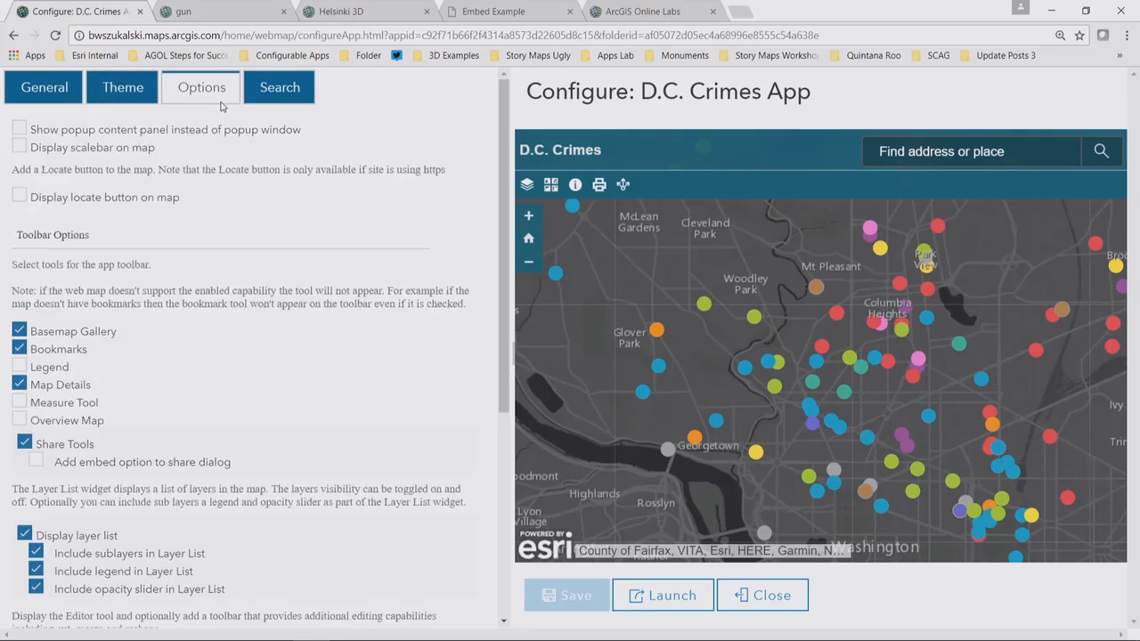
{"action": "left_click", "coordinate": [20, 130]}
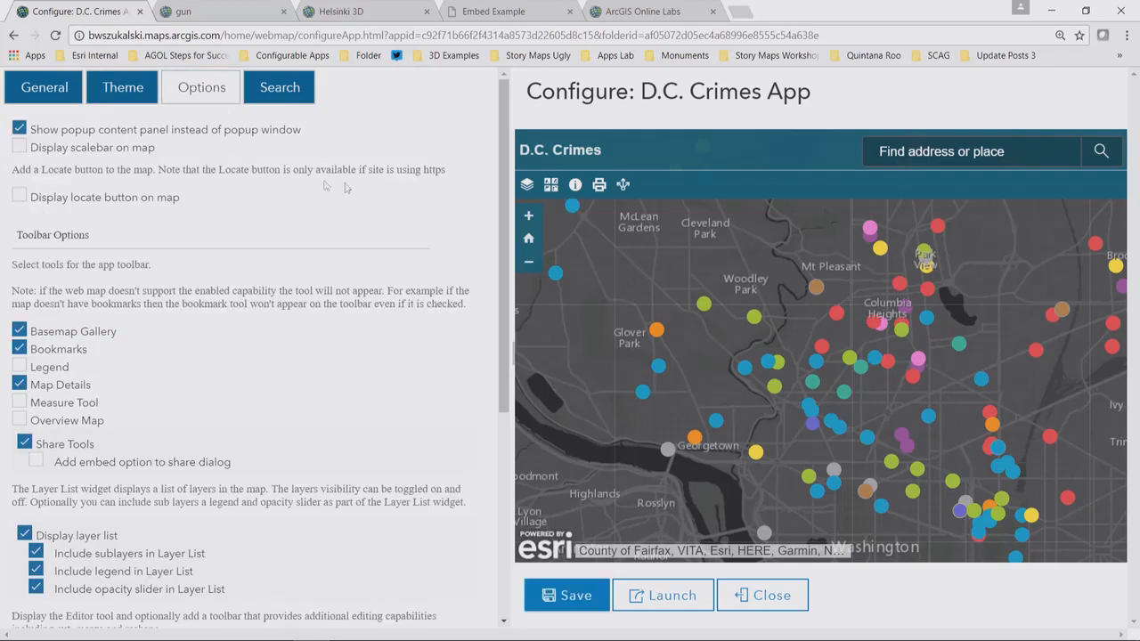
{"action": "left_click", "coordinate": [574, 602]}
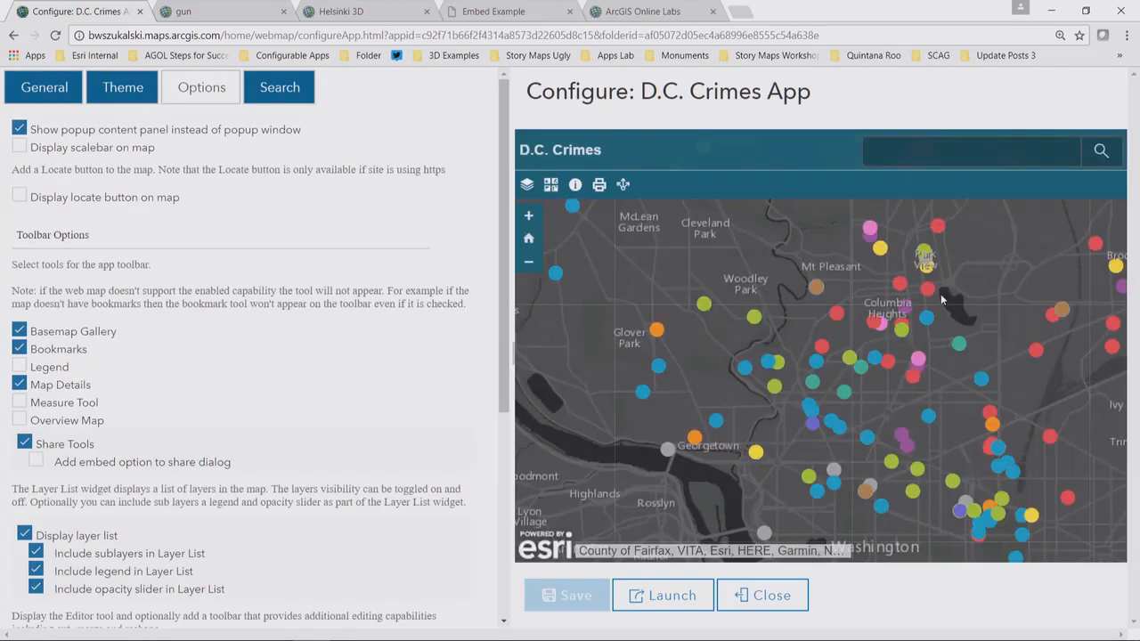
- Check the content panel for a red incident north of Columbia Heights in the app preview and close it
{"action": "left_click", "coordinate": [936, 228]}
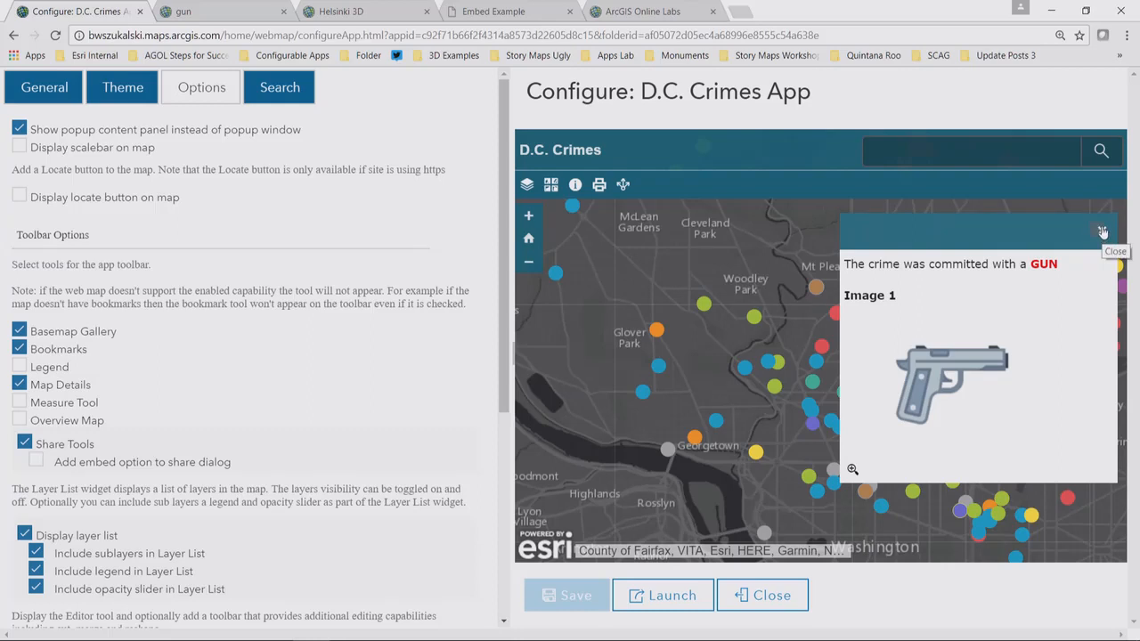
{"action": "left_click", "coordinate": [1102, 232]}
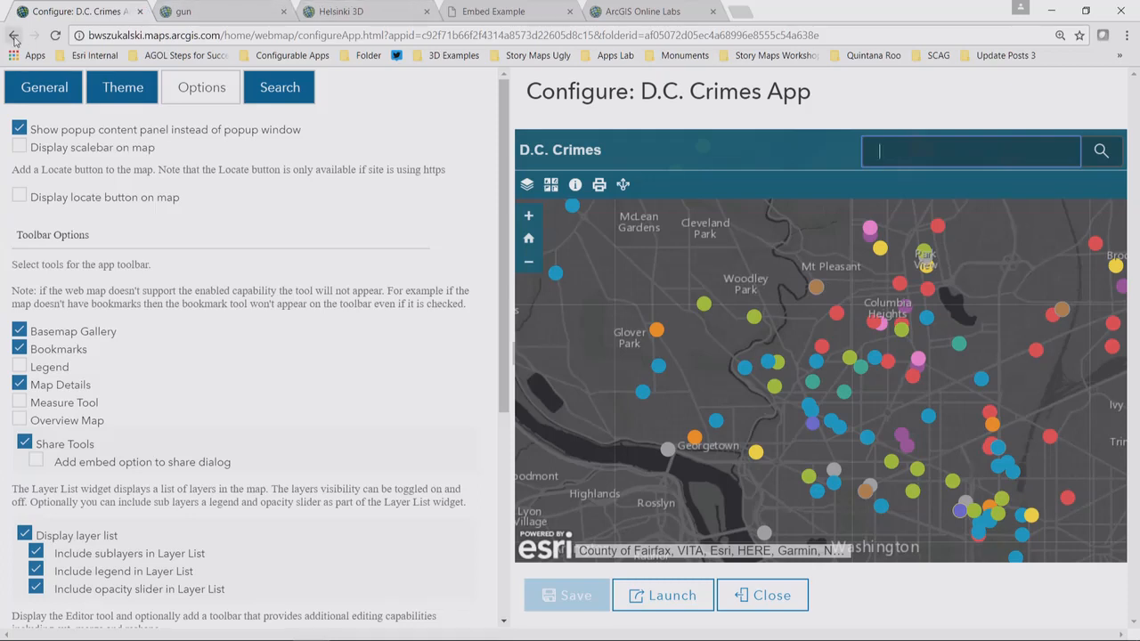
- Close the app configuration, go back to it, and switch to the Helsinki 3D scene
{"action": "left_click", "coordinate": [748, 595]}
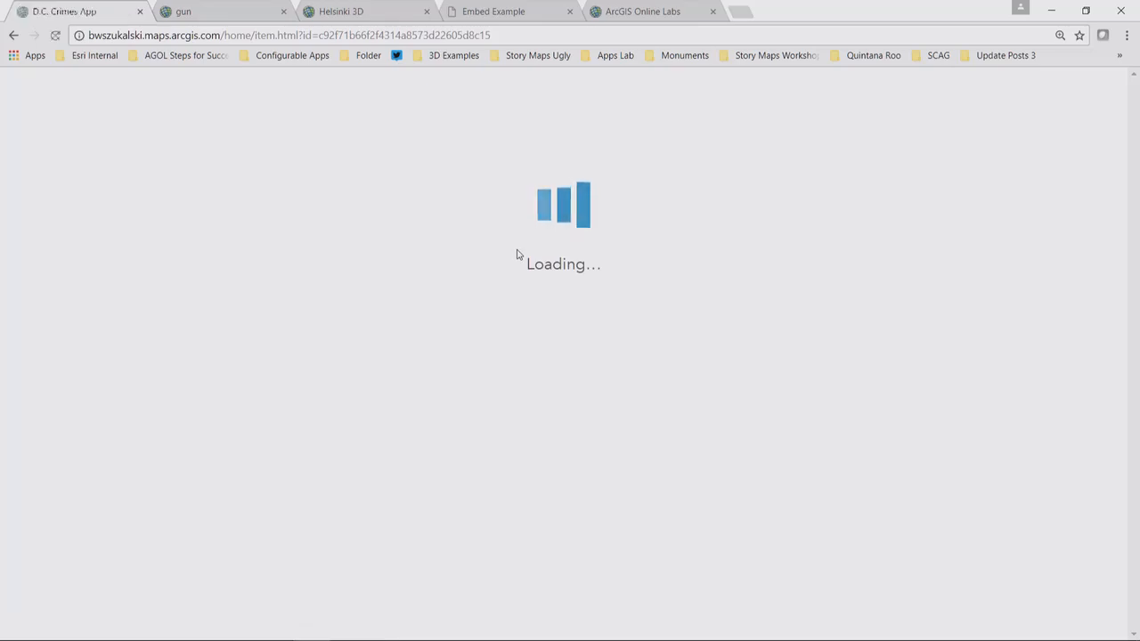
{"action": "left_click", "coordinate": [13, 35]}
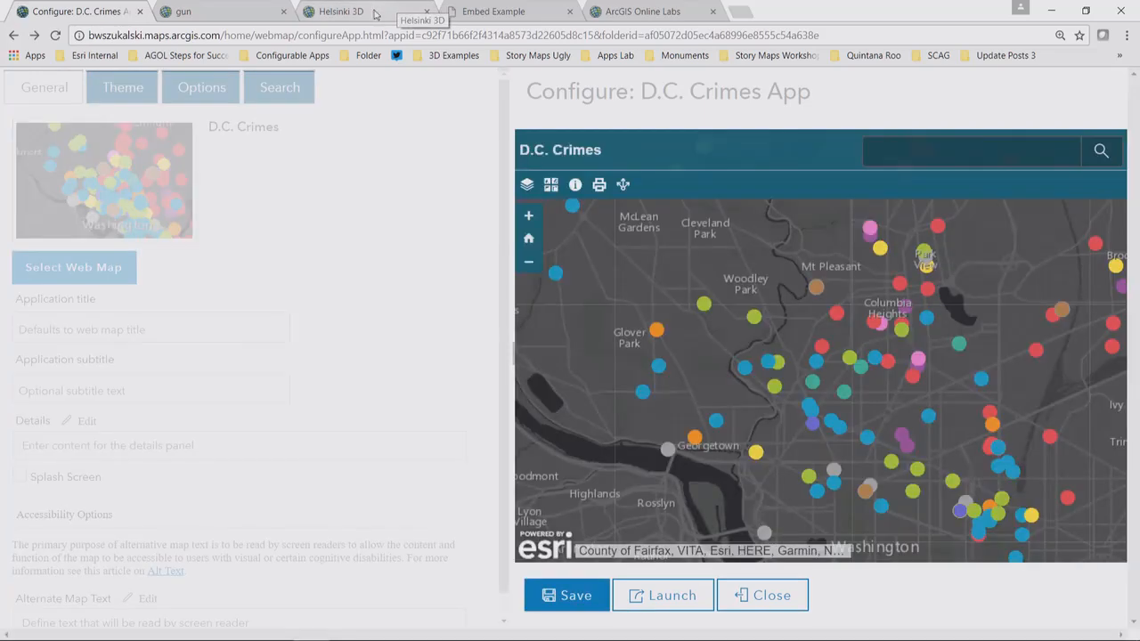
{"action": "left_click", "coordinate": [375, 14]}
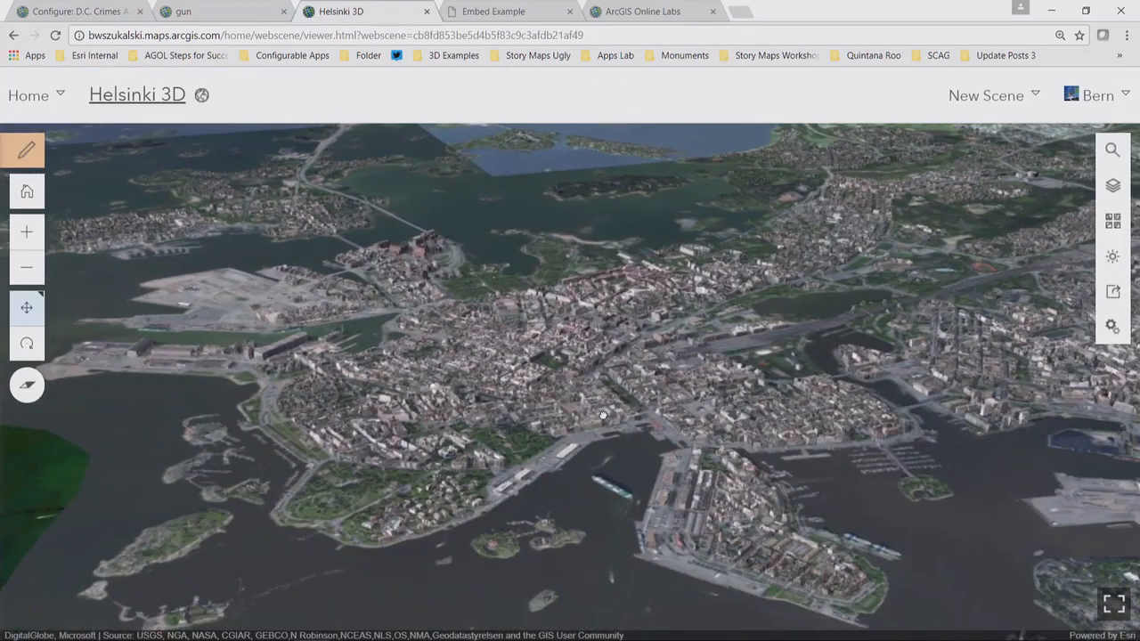
- Preview the Helsinki 3D scene as a web app with the Scene Styler (beta) template
{"action": "scroll", "coordinate": [603, 415], "scroll_direction": "up", "scroll_amount": 5}
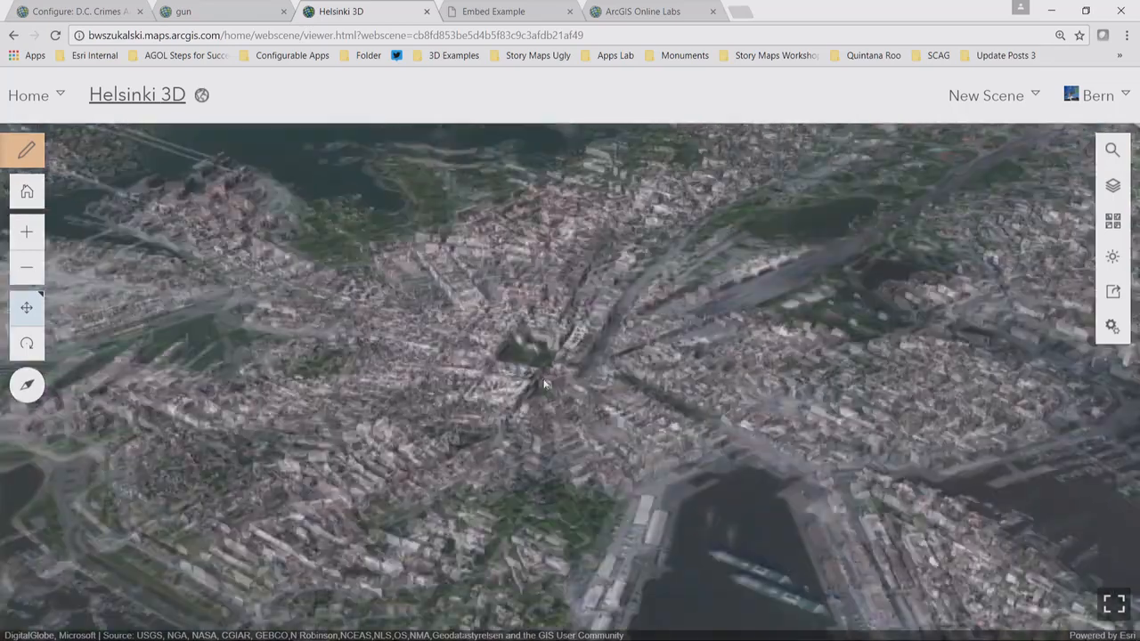
{"action": "scroll", "coordinate": [545, 384], "scroll_direction": "up", "scroll_amount": 3}
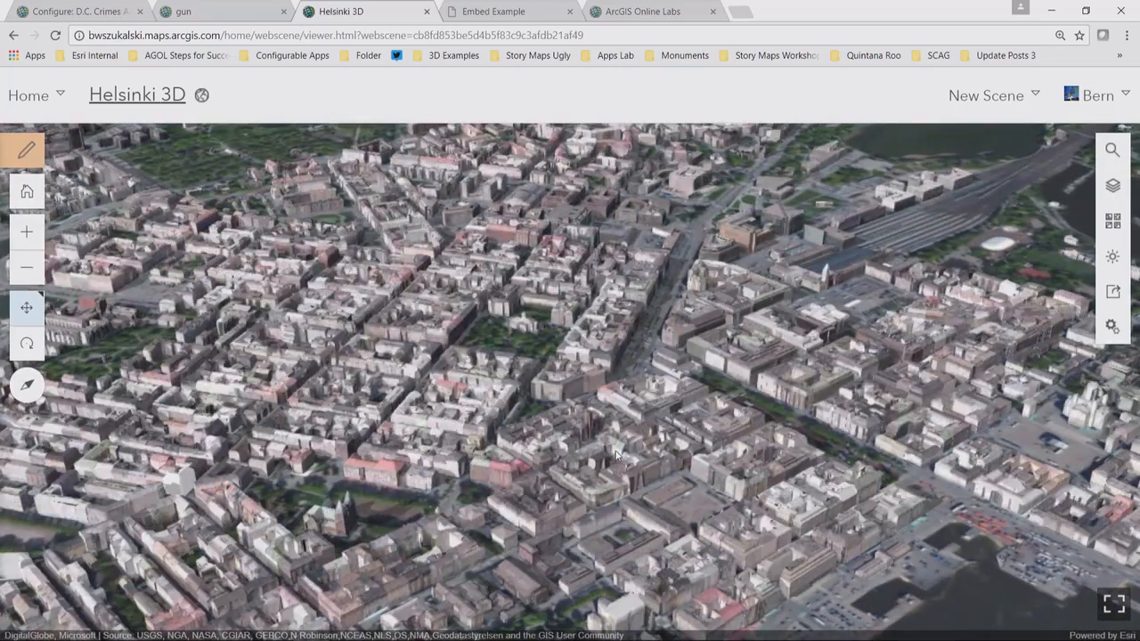
{"action": "scroll", "coordinate": [616, 454], "scroll_direction": "down", "scroll_amount": 5}
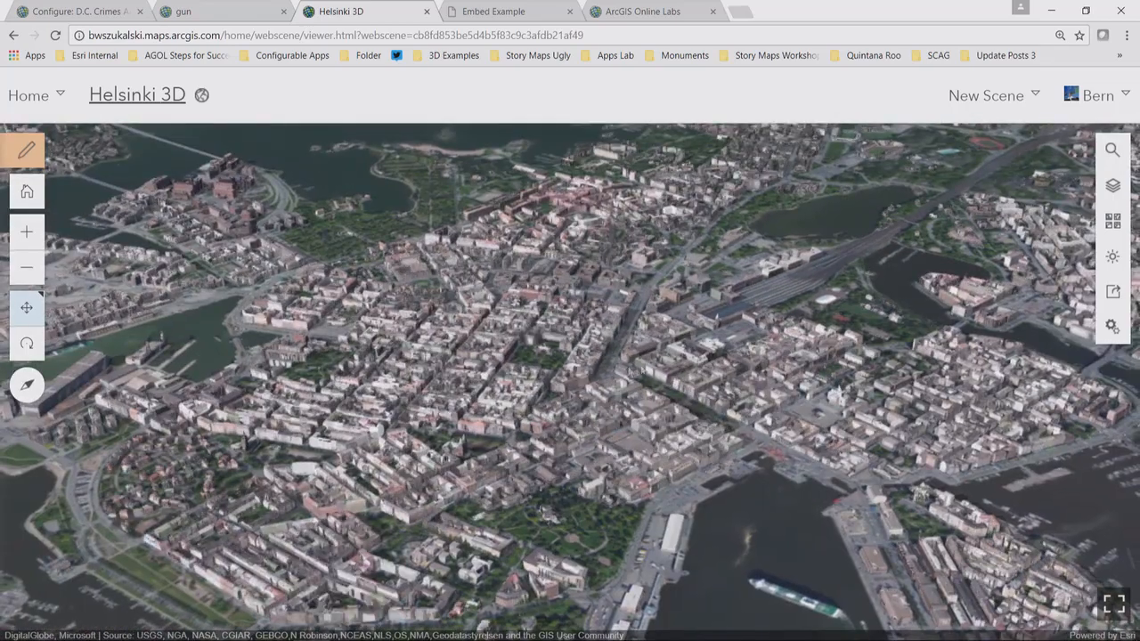
{"action": "left_click_drag", "start_coordinate": [579, 417], "coordinate": [608, 395]}
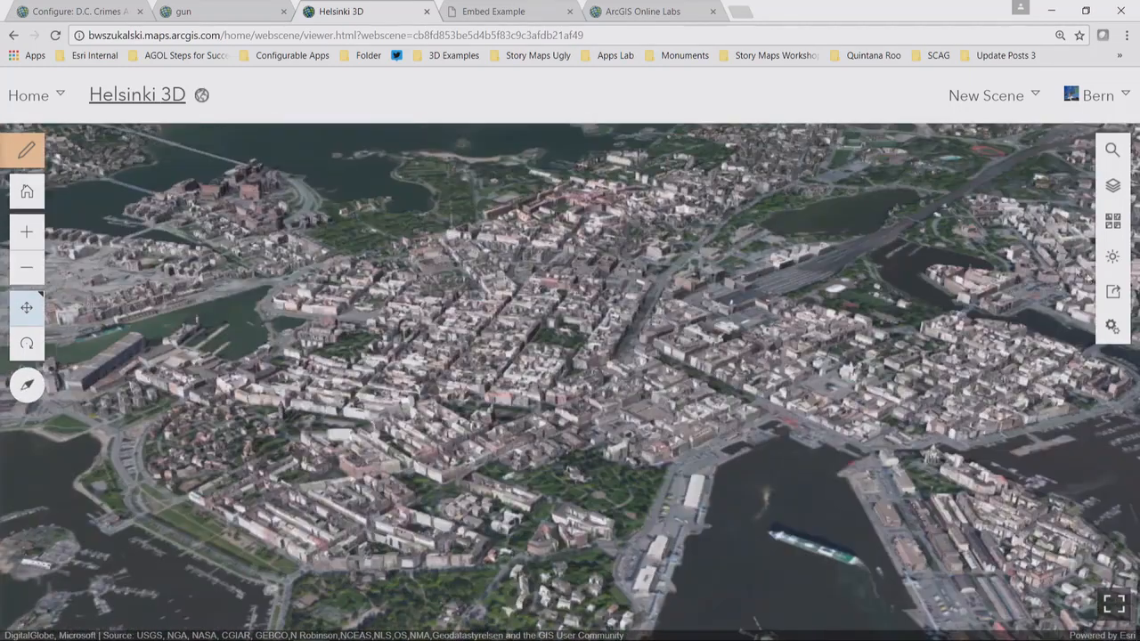
{"action": "left_click", "coordinate": [1113, 294]}
{"action": "left_click", "coordinate": [949, 427]}
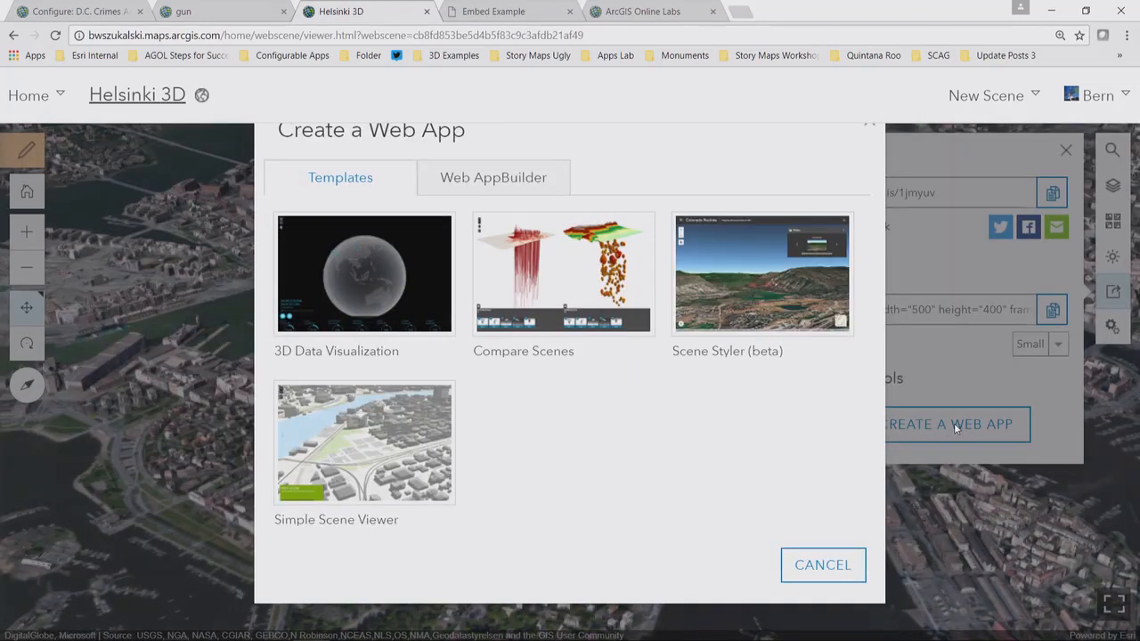
{"action": "left_click", "coordinate": [766, 307]}
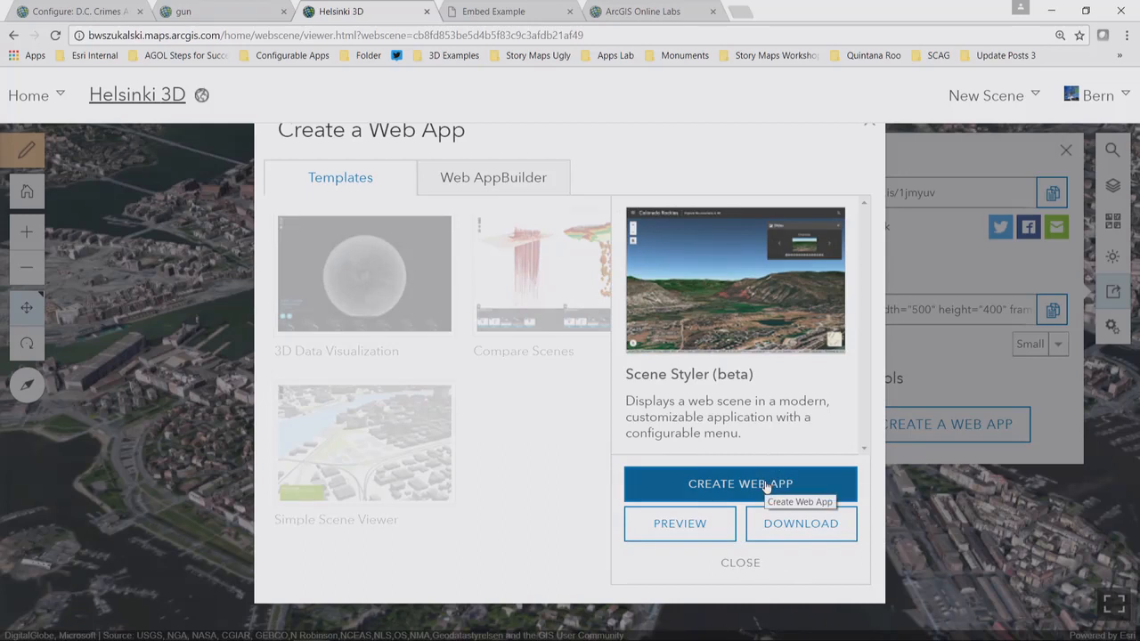
{"action": "left_click", "coordinate": [674, 524]}
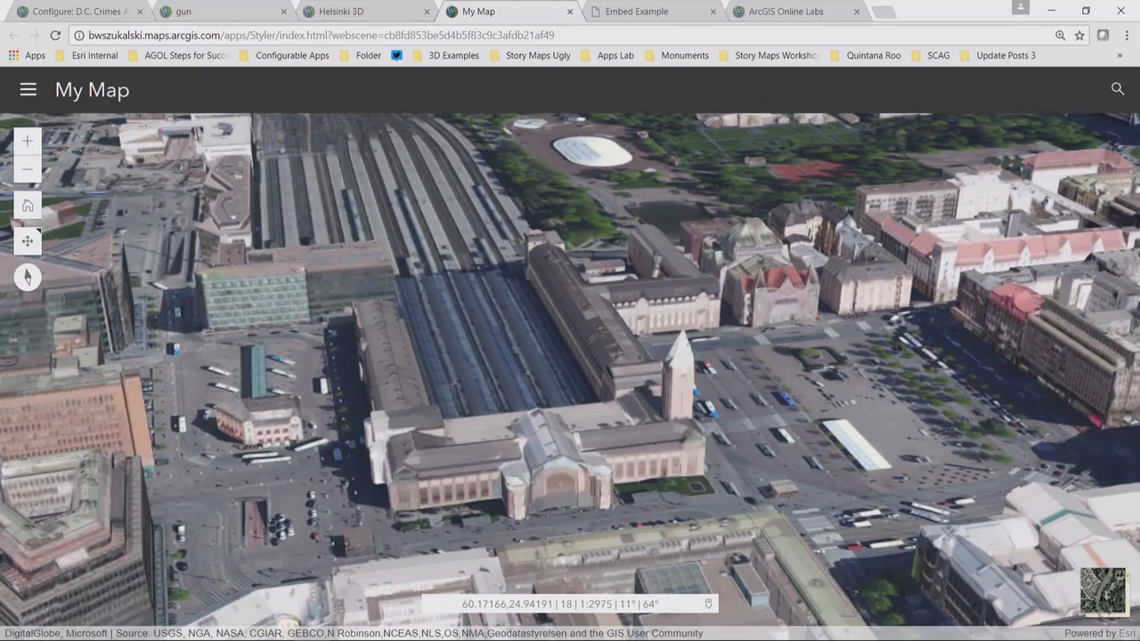
{"action": "left_click_drag", "start_coordinate": [599, 296], "coordinate": [659, 309]}
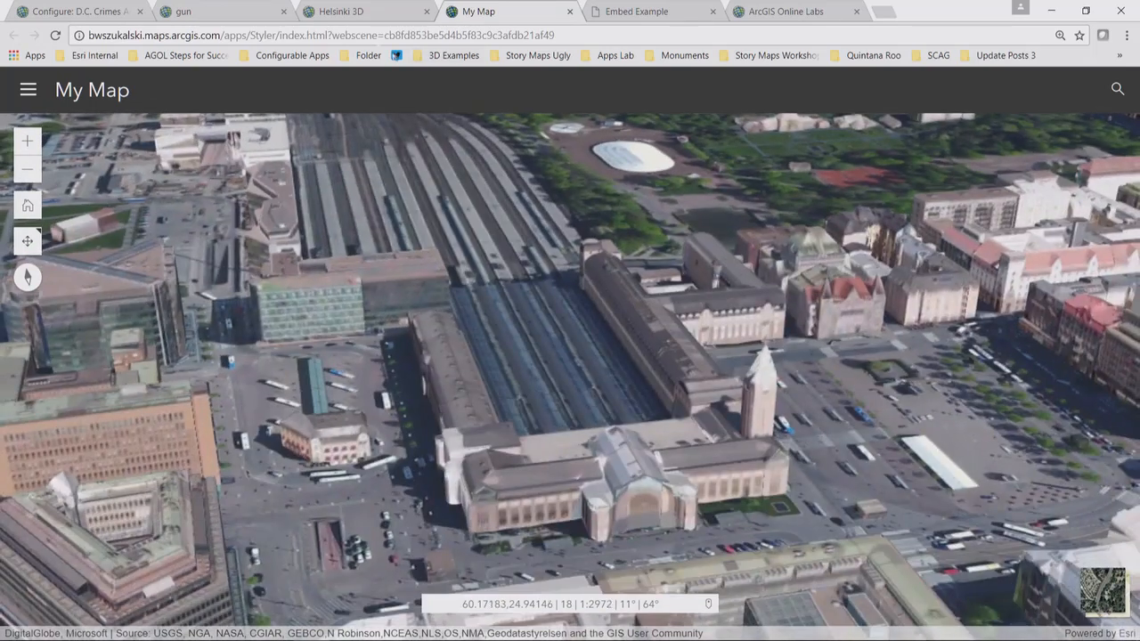
- Leave the app configuration for the D.C. Crimes web map and look at the Embed Example page
{"action": "left_click", "coordinate": [106, 13]}
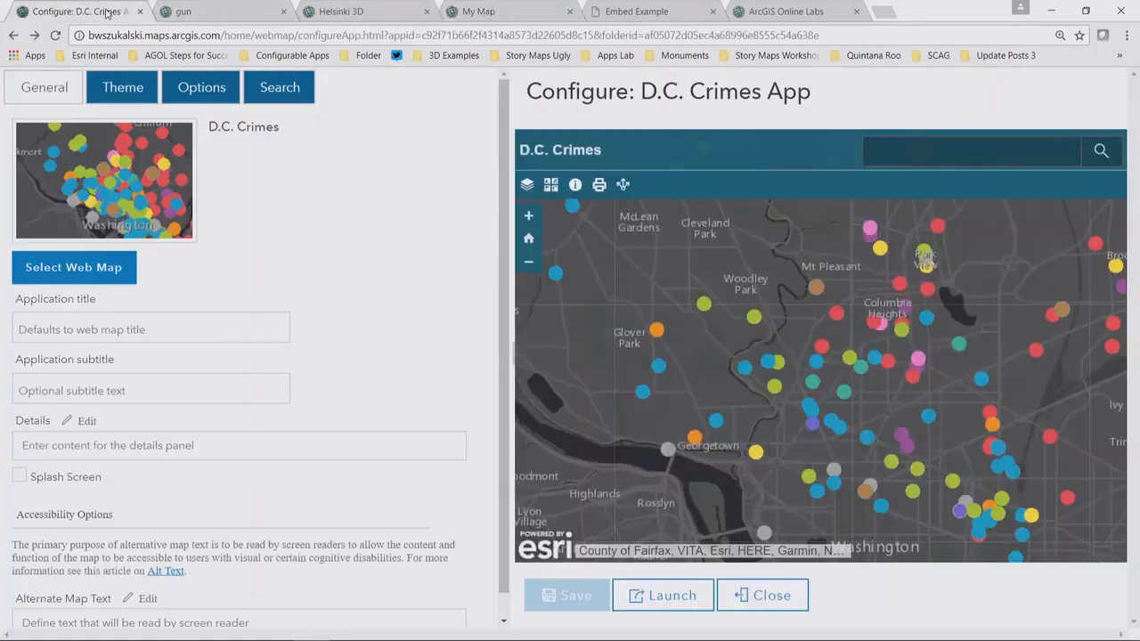
{"action": "left_click", "coordinate": [13, 36]}
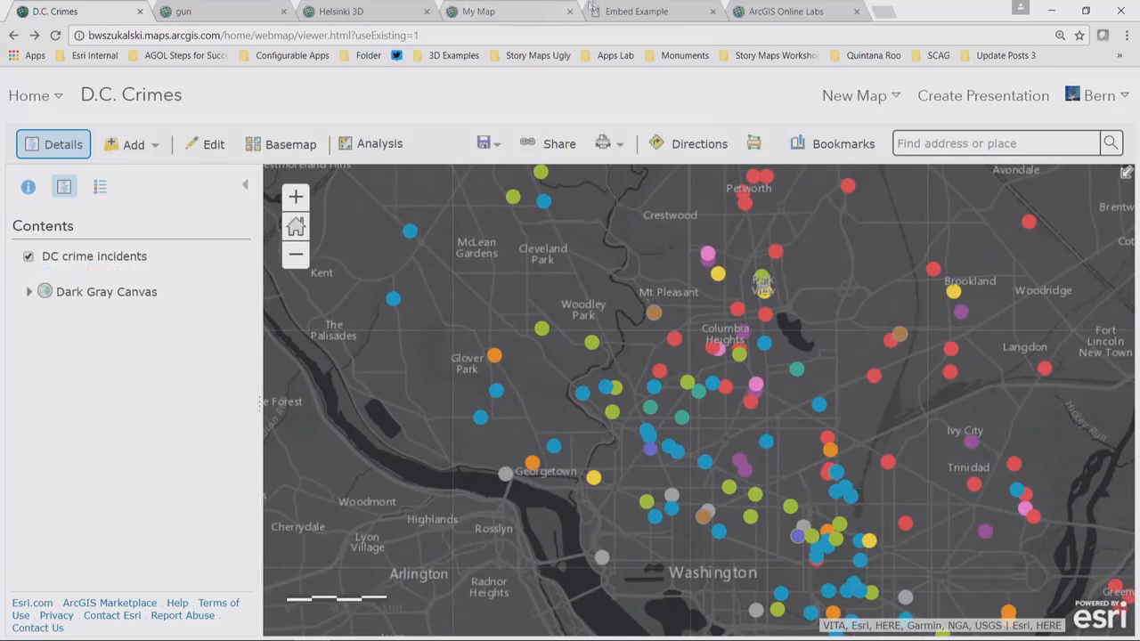
{"action": "left_click", "coordinate": [663, 12]}
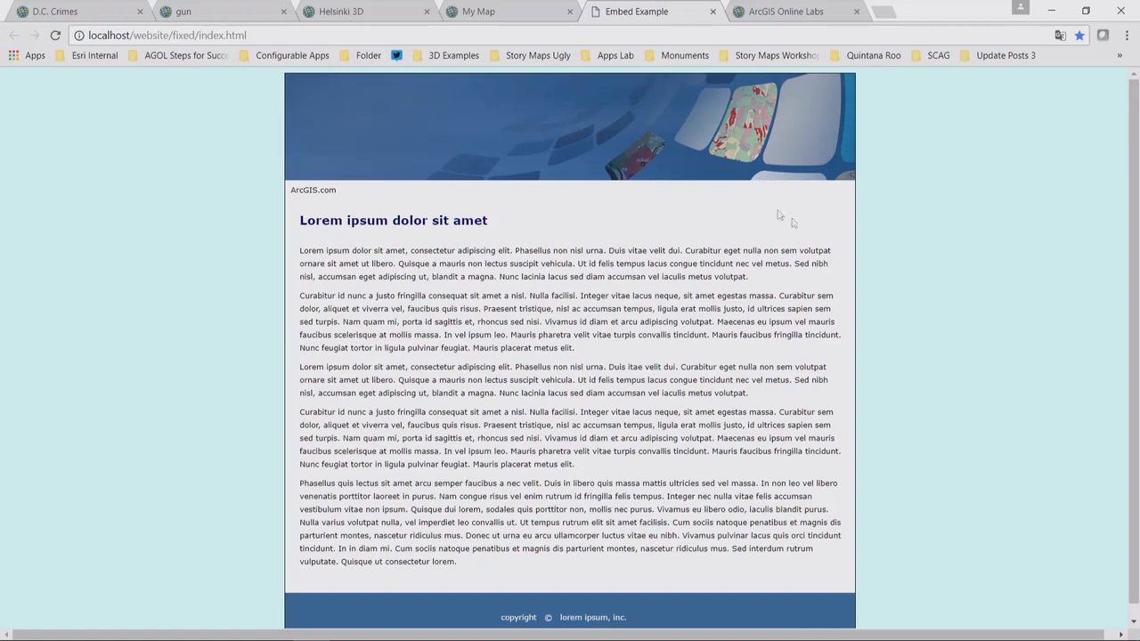
- Return to the D.C. Crimes map and open the website embedding options from its sharing settings
{"action": "left_click", "coordinate": [91, 11]}
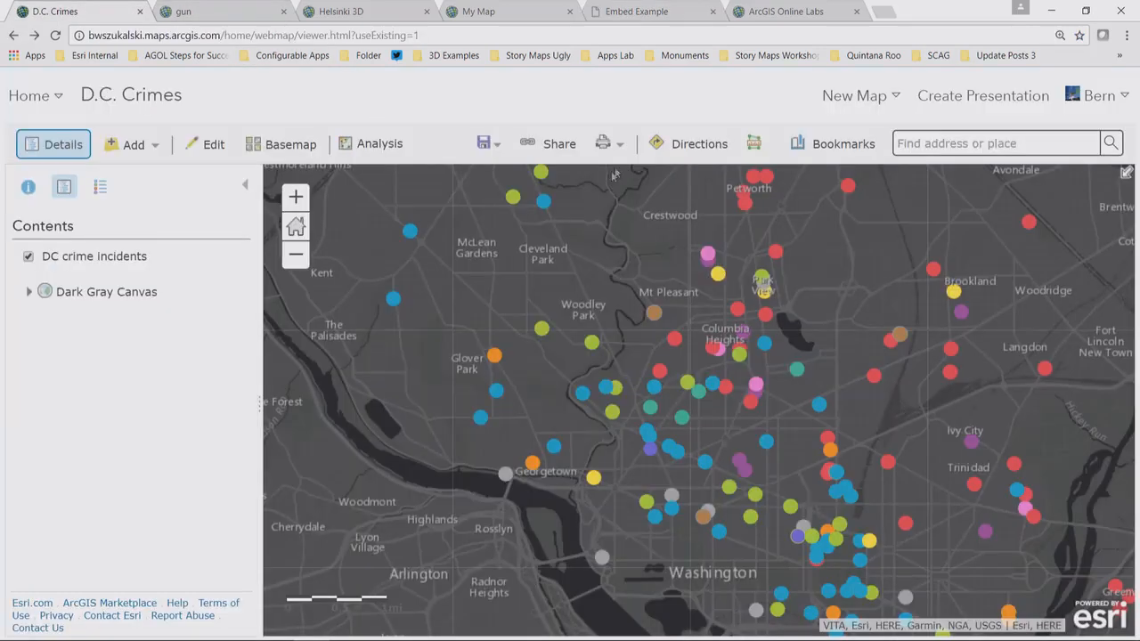
{"action": "left_click", "coordinate": [554, 142]}
{"action": "scroll", "coordinate": [645, 534], "scroll_direction": "down", "scroll_amount": 2}
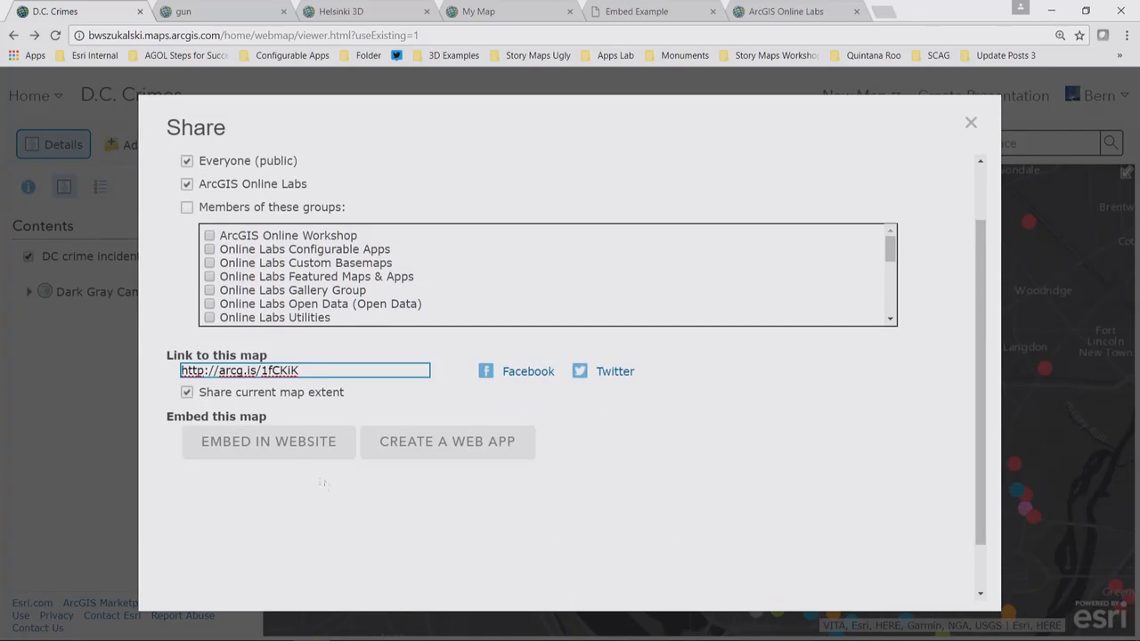
{"action": "left_click", "coordinate": [303, 445]}
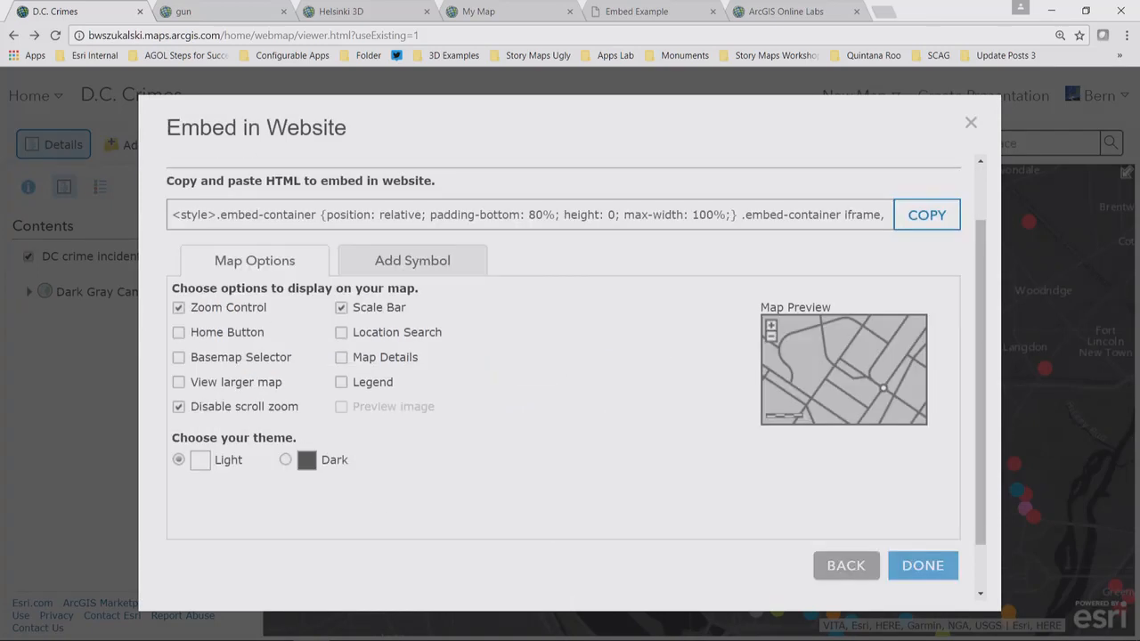
- Add a home button and a basemap toggle with Streets as the second basemap to the embedded map
{"action": "left_click", "coordinate": [179, 334]}
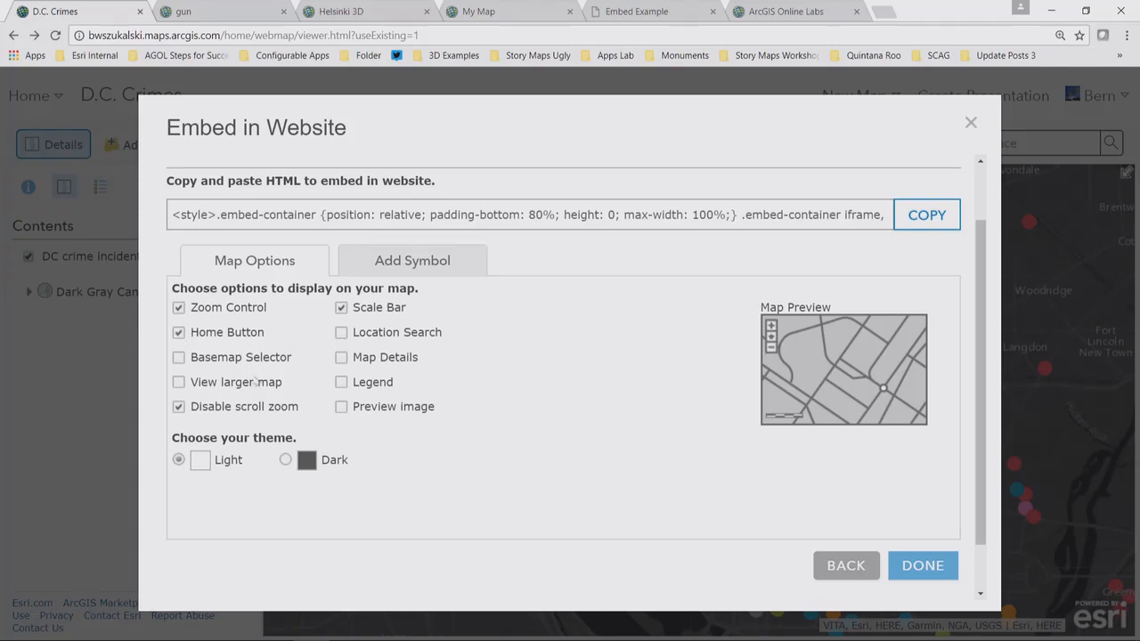
{"action": "left_click", "coordinate": [179, 358]}
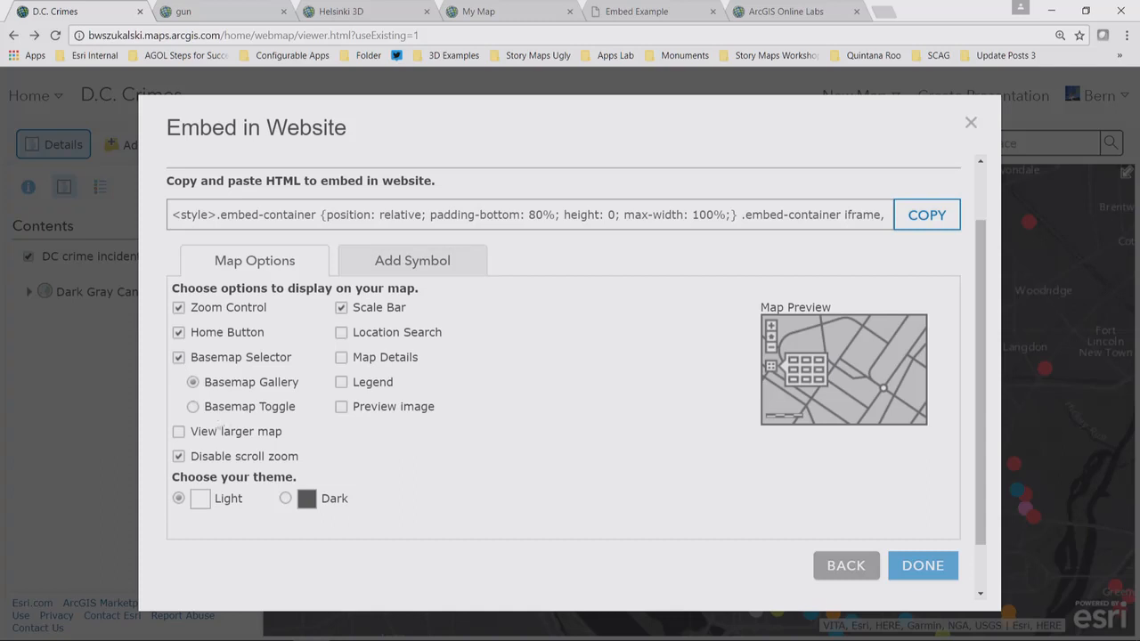
{"action": "left_click", "coordinate": [194, 407]}
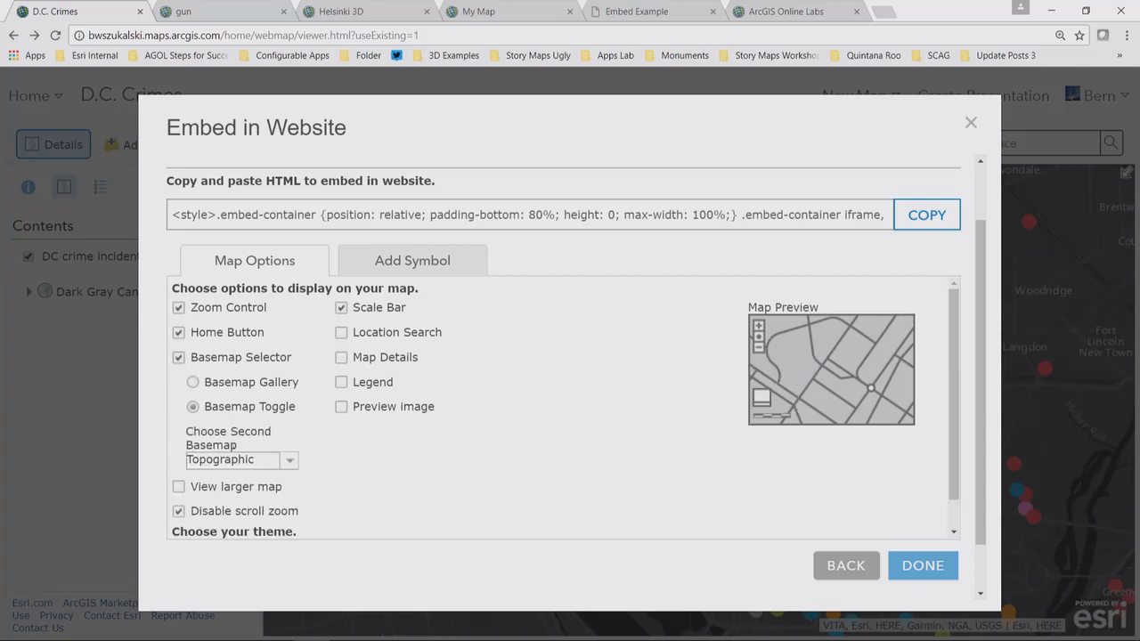
{"action": "left_click", "coordinate": [289, 460]}
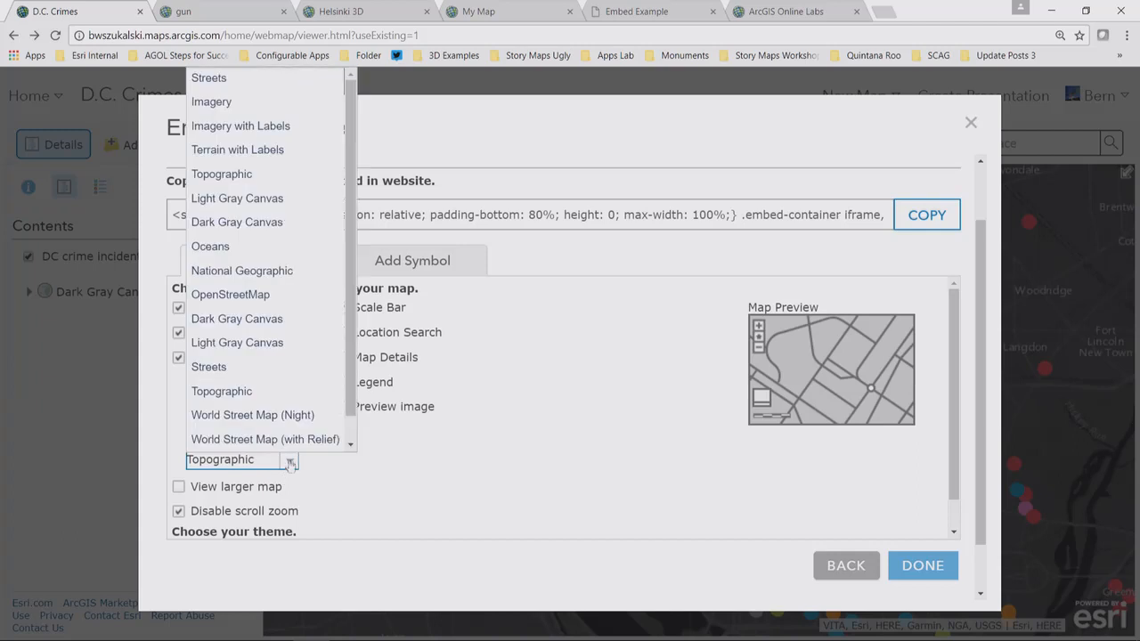
{"action": "left_click", "coordinate": [223, 369]}
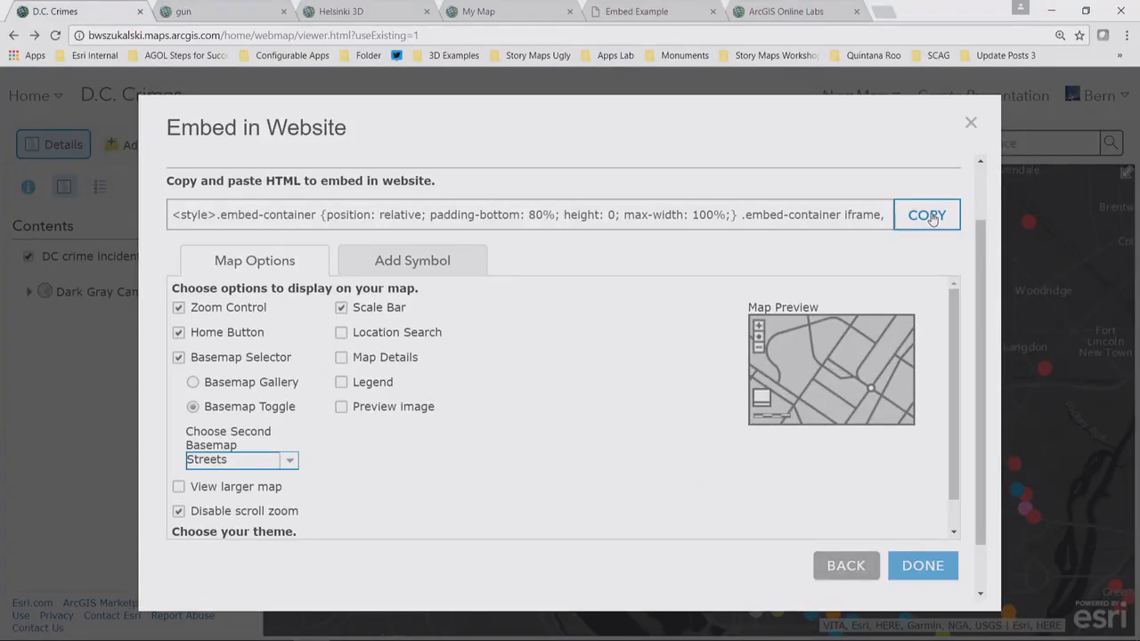
- Set the embedded map's width to 900 and copy the embed HTML
{"action": "scroll", "coordinate": [407, 193], "scroll_direction": "up", "scroll_amount": 2}
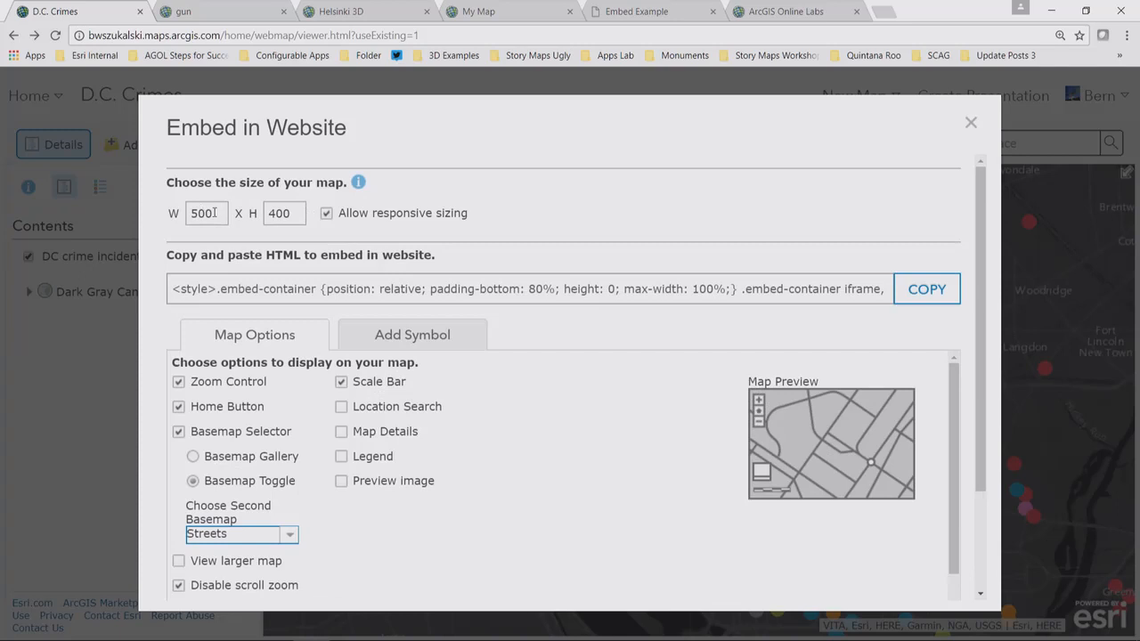
{"action": "left_click_drag", "start_coordinate": [215, 213], "coordinate": [189, 214]}
{"action": "type", "text": "9"}
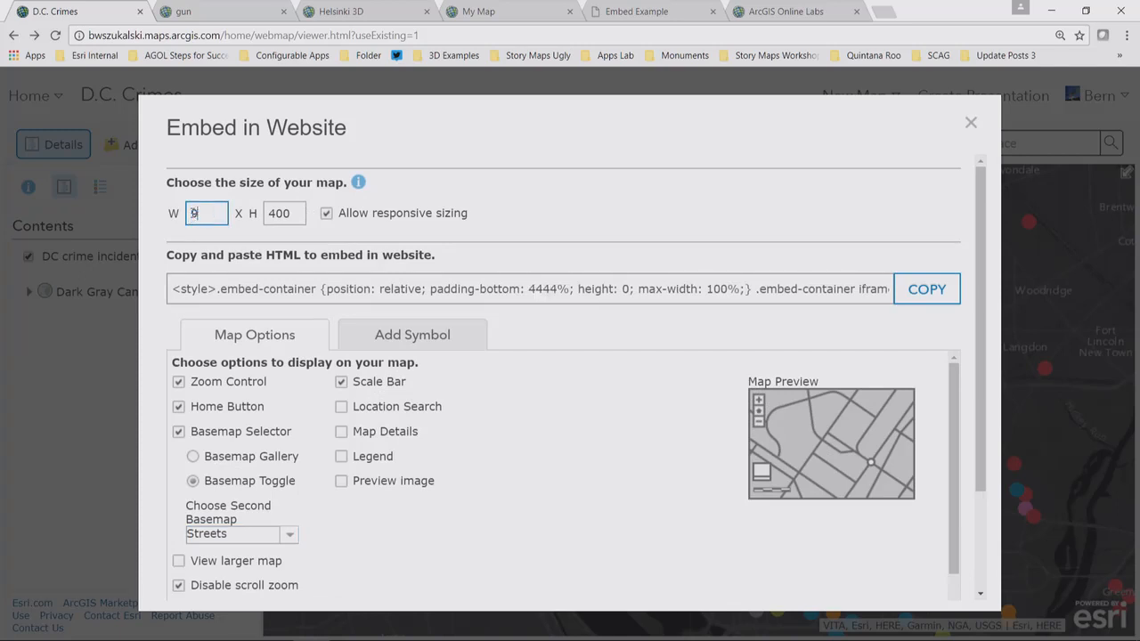
{"action": "type", "text": "00"}
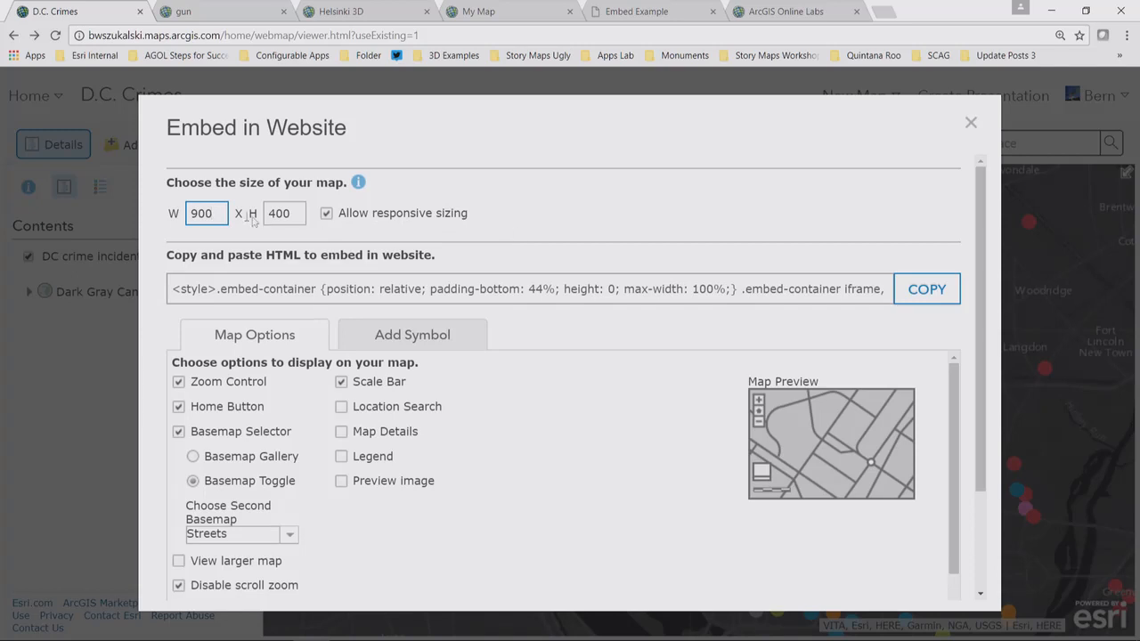
{"action": "left_click", "coordinate": [934, 296]}
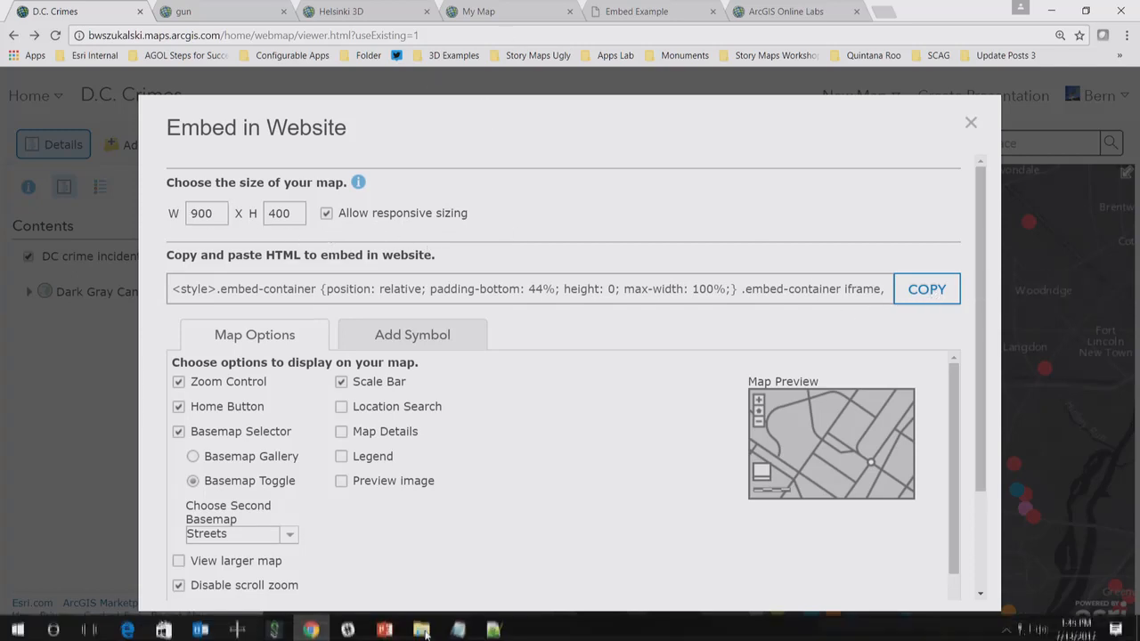
- Switch to index.html in Notepad++, paste the embed HTML between the first and second body paragraphs, and save the file
{"action": "mouse_move", "coordinate": [421, 634]}
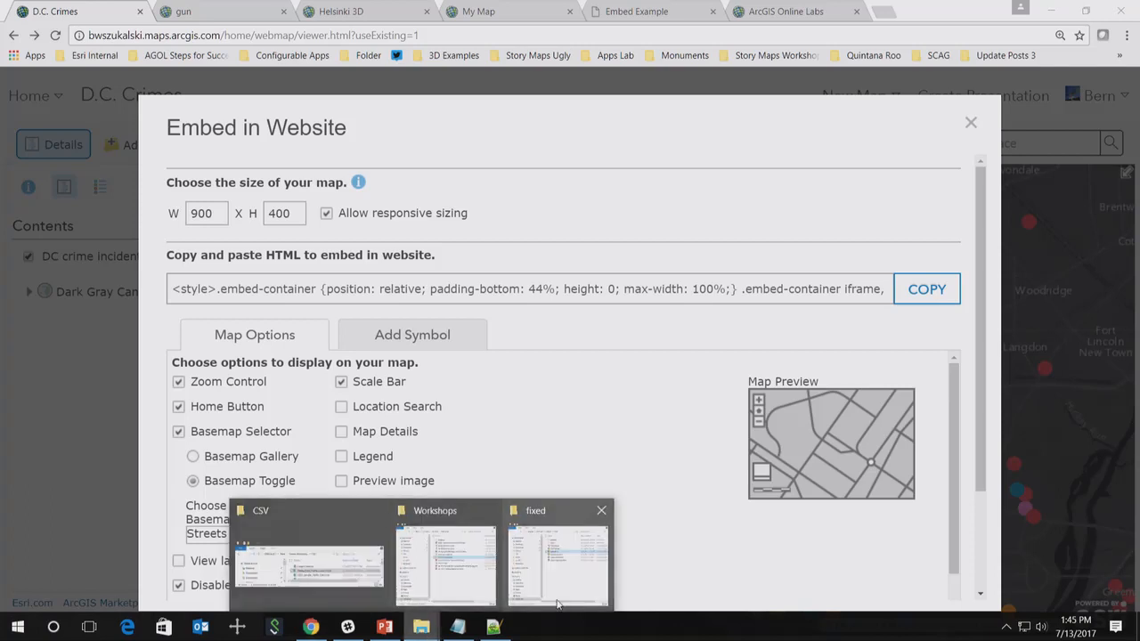
{"action": "mouse_move", "coordinate": [557, 604]}
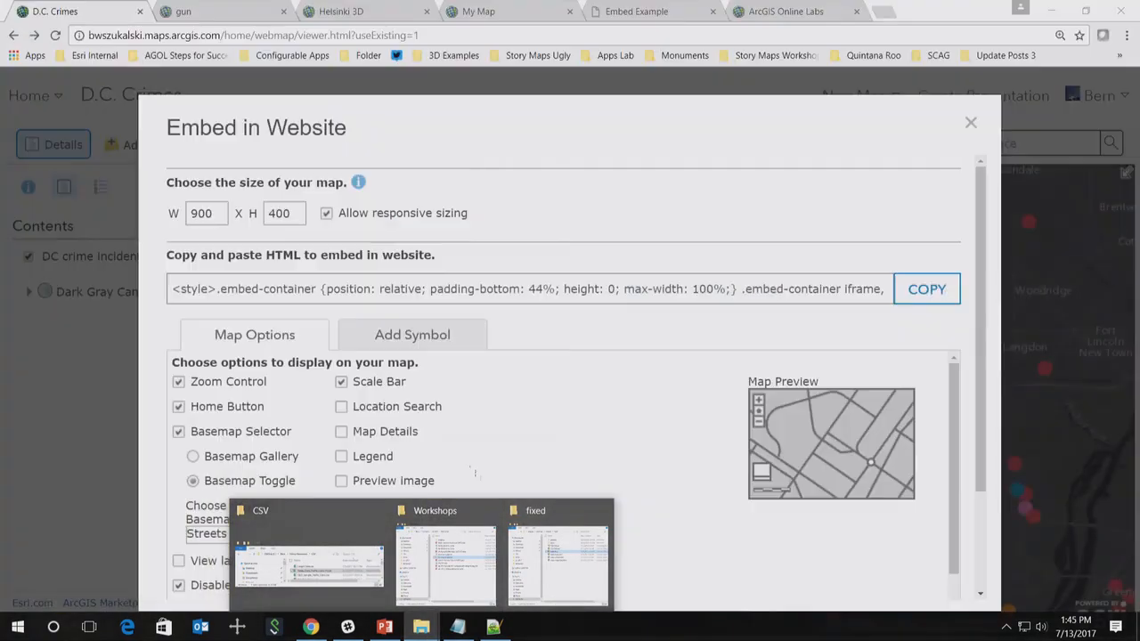
{"action": "left_click", "coordinate": [554, 569]}
{"action": "left_click", "coordinate": [494, 627]}
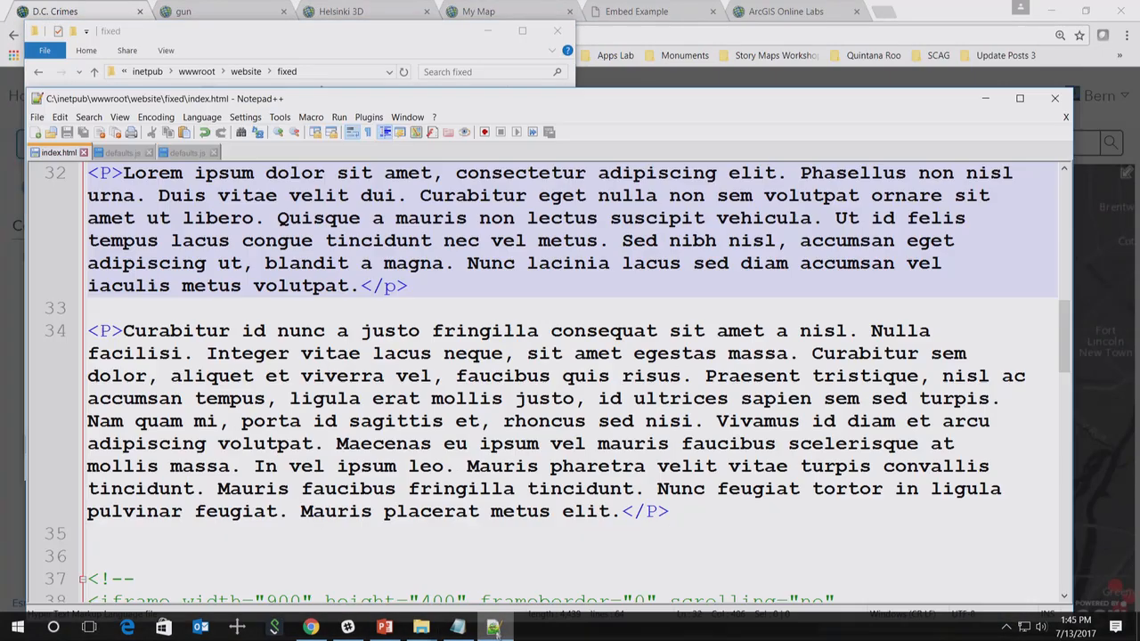
{"action": "scroll", "coordinate": [436, 291], "scroll_direction": "up", "scroll_amount": 6}
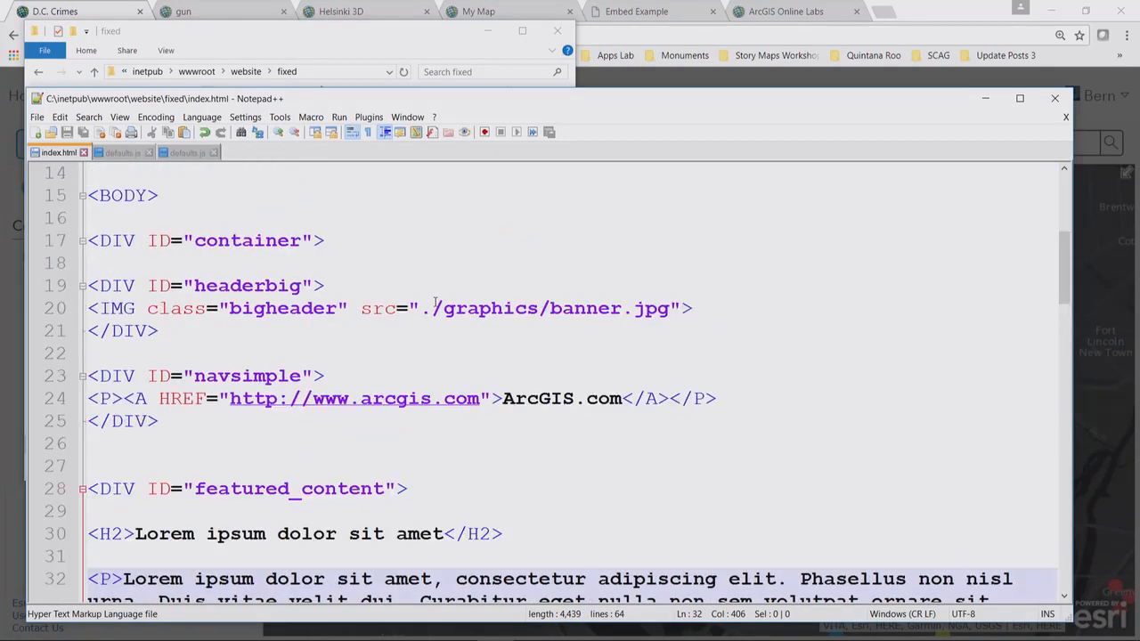
{"action": "scroll", "coordinate": [435, 303], "scroll_direction": "down", "scroll_amount": 5}
{"action": "key", "text": "Return"}
{"action": "key", "text": "Return"}
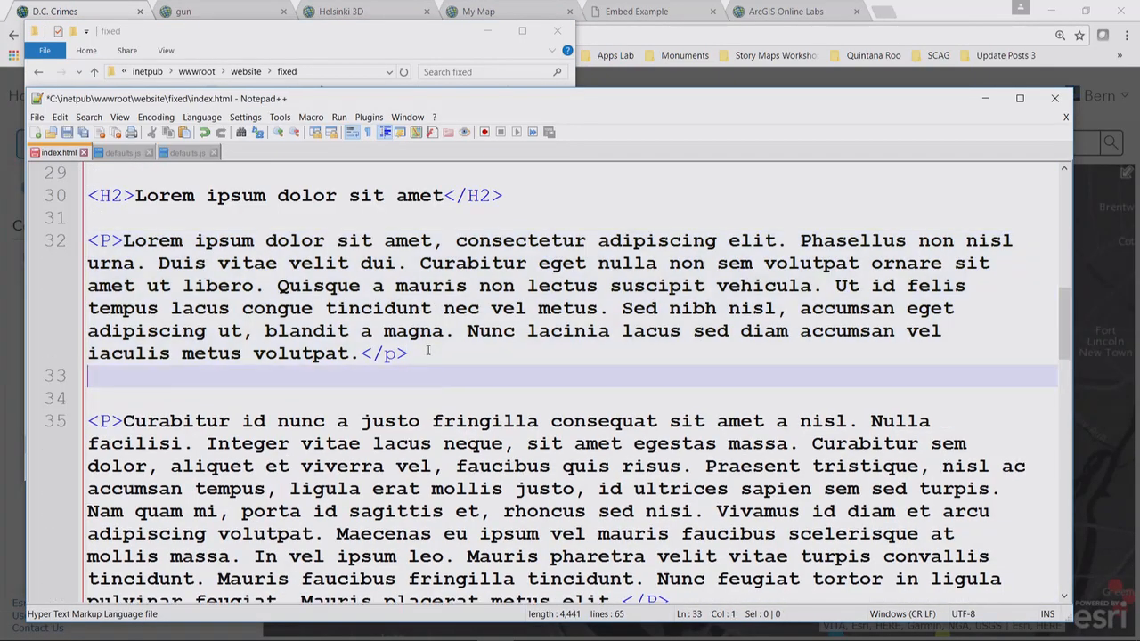
{"action": "key", "text": "ctrl+v"}
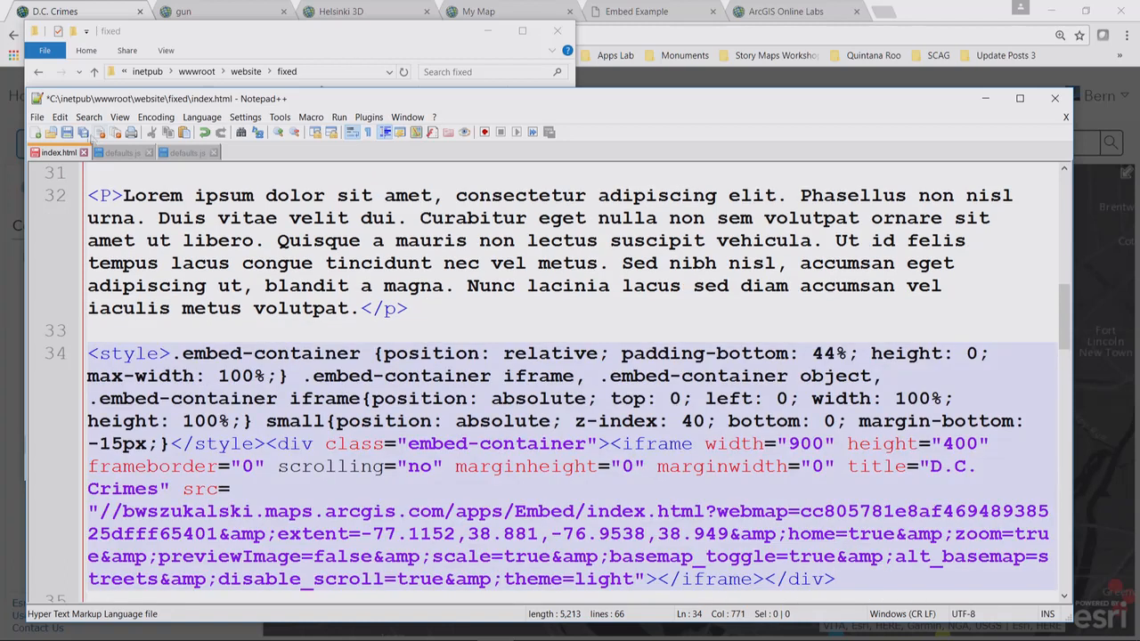
{"action": "left_click", "coordinate": [37, 117]}
{"action": "left_click", "coordinate": [57, 206]}
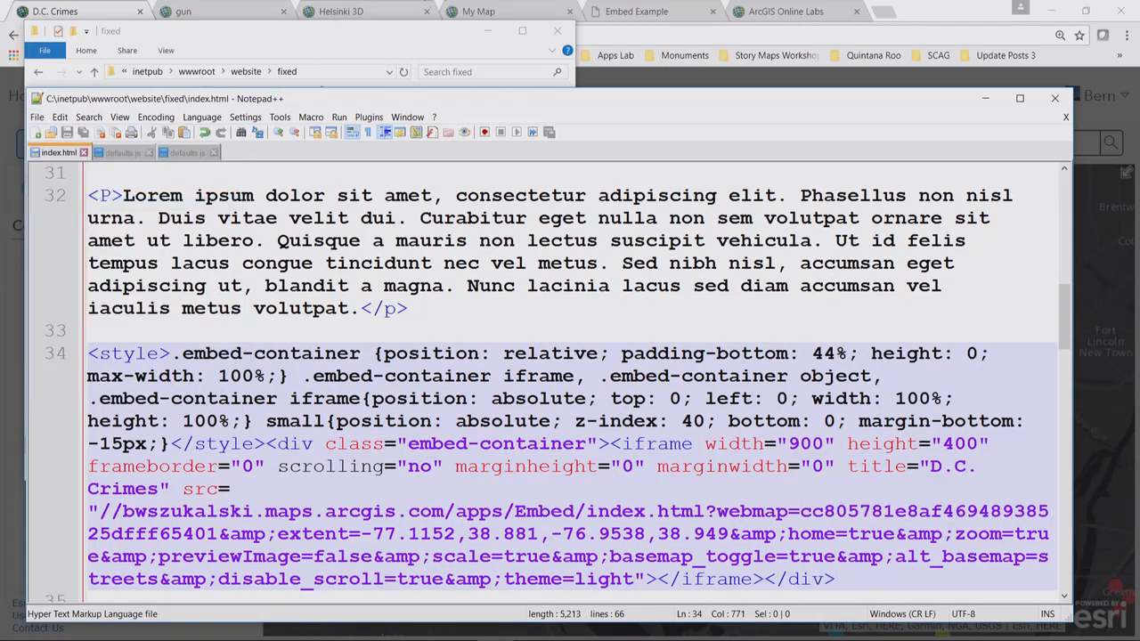
- Reload the Embed Example page and check the pop-up text and image of a red incident at Columbia Heights
{"action": "left_click", "coordinate": [504, 13]}
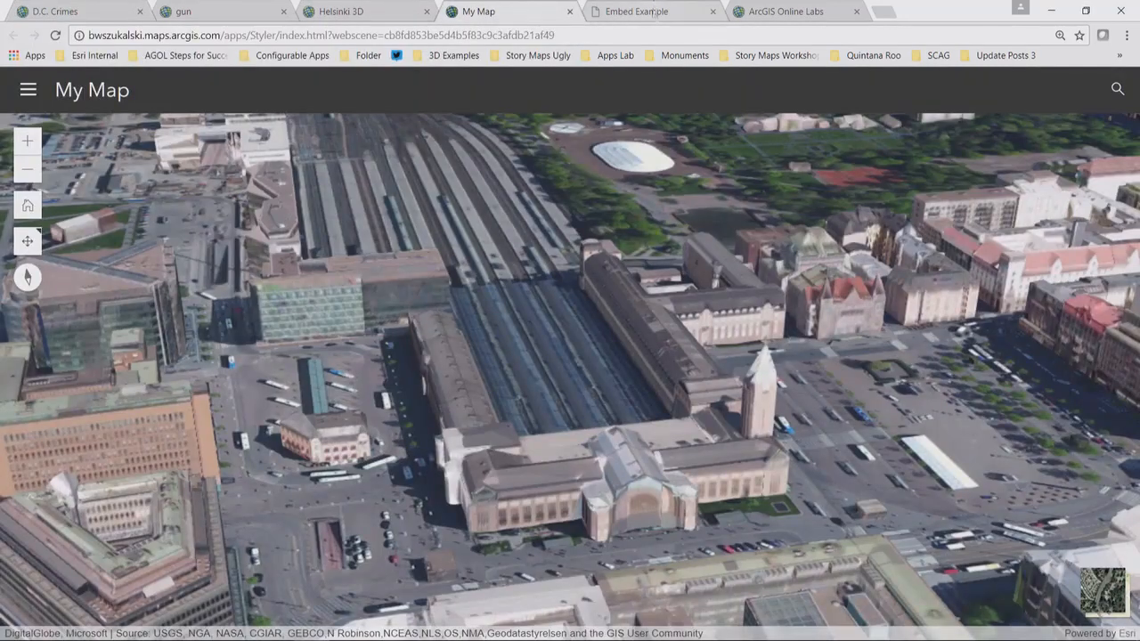
{"action": "left_click", "coordinate": [597, 14]}
{"action": "left_click", "coordinate": [54, 36]}
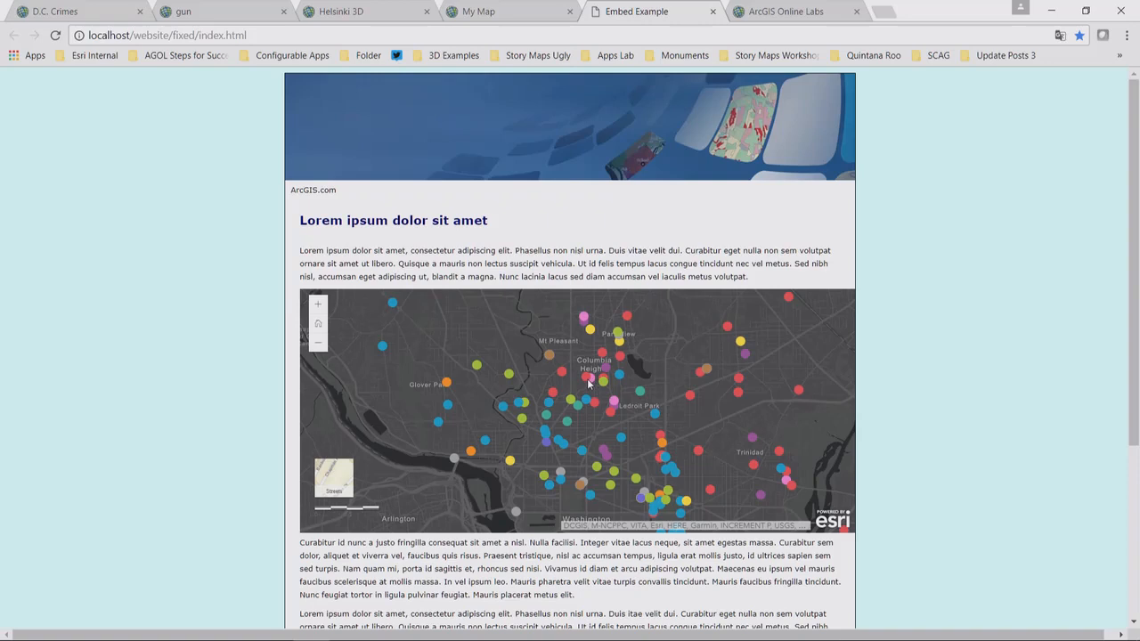
{"action": "left_click", "coordinate": [589, 380]}
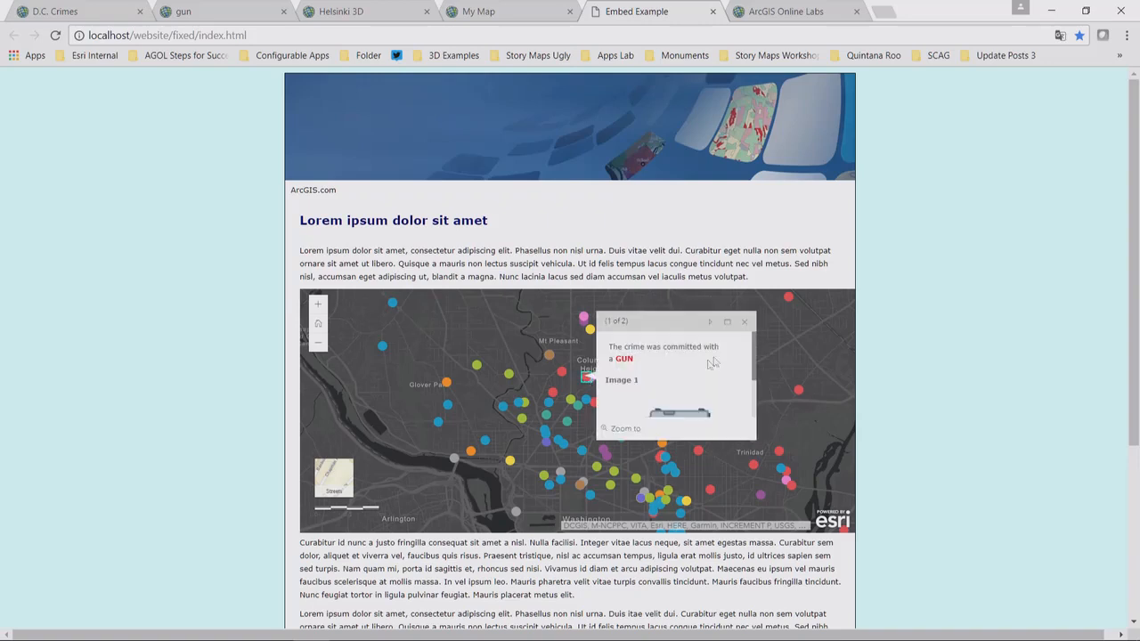
{"action": "left_click_drag", "start_coordinate": [755, 348], "coordinate": [759, 361]}
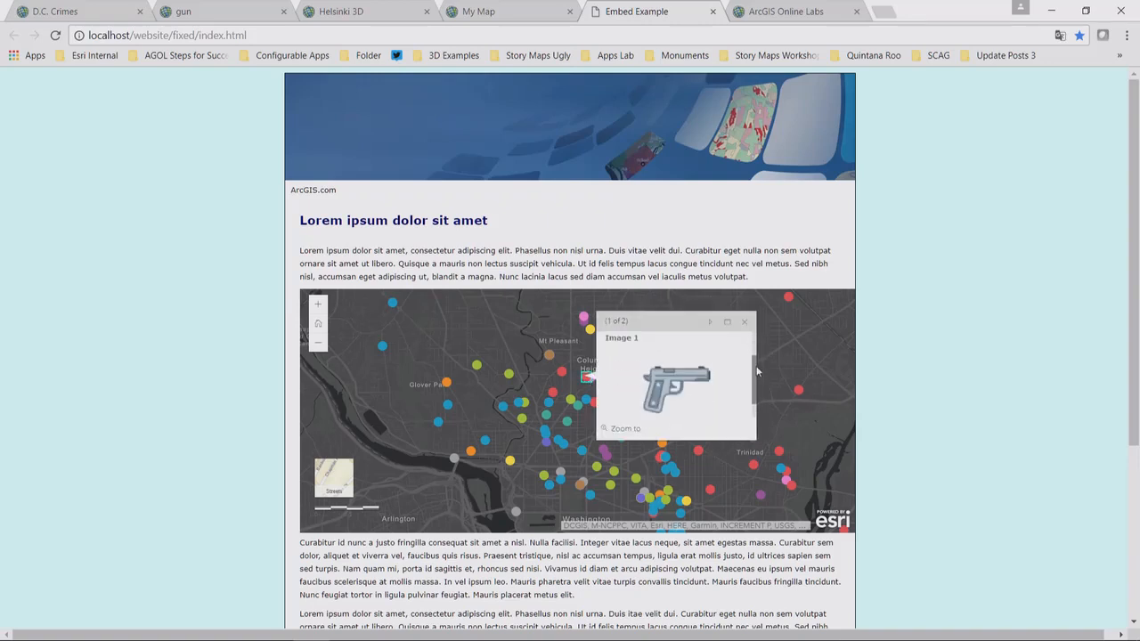
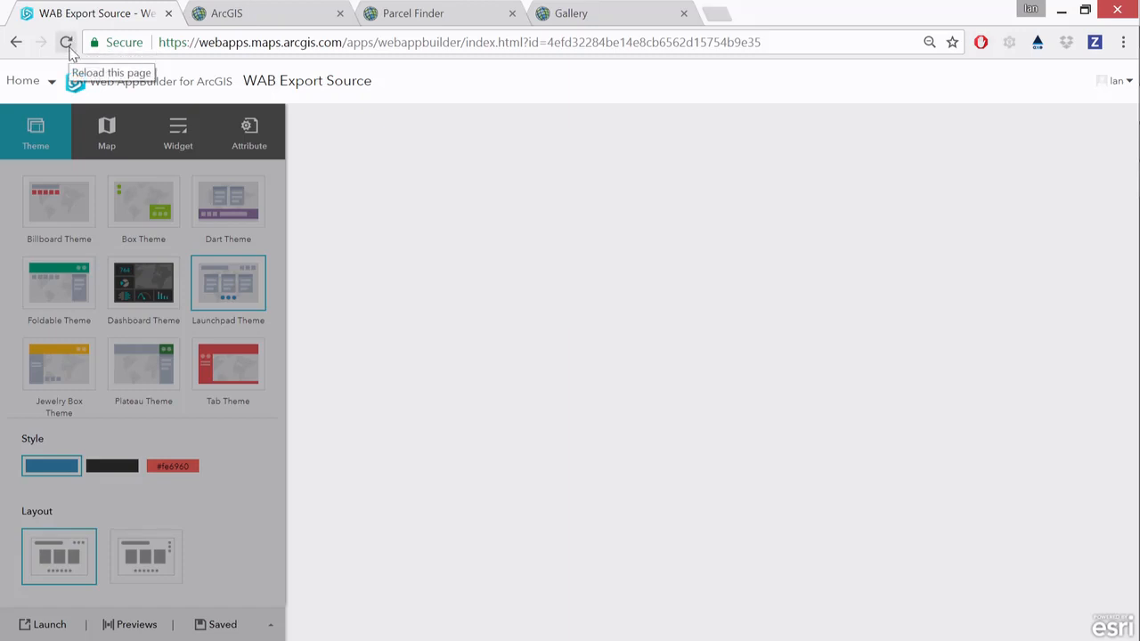
- Reload the WAB Export Source app builder page and apply the organization's shared #fe6960 colour as the theme style
{"action": "left_click", "coordinate": [66, 45]}
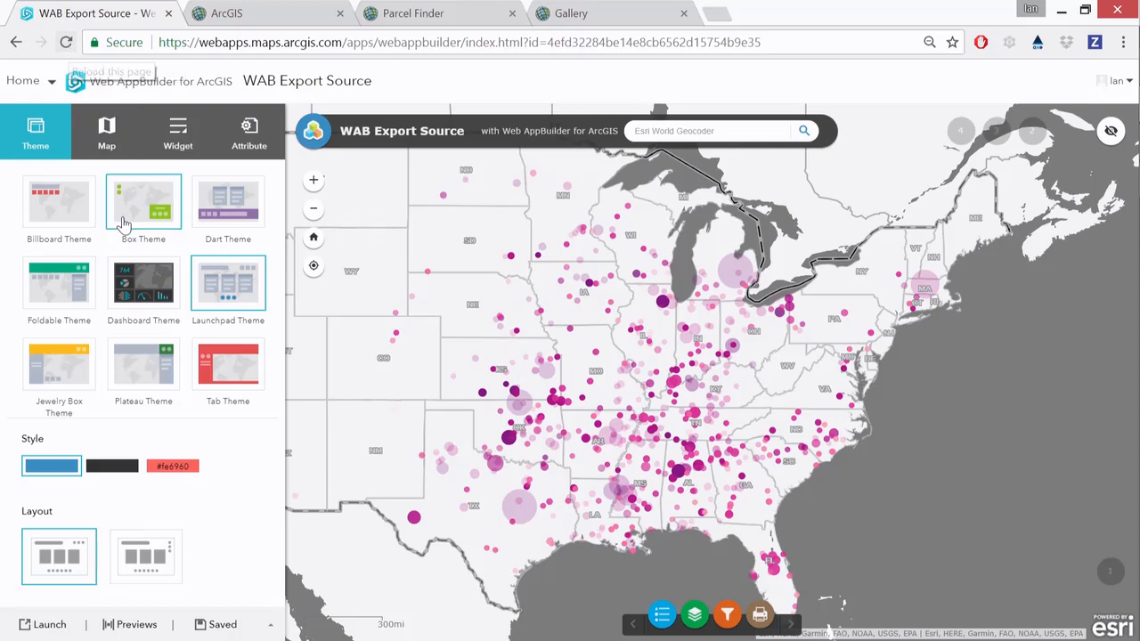
{"action": "left_click", "coordinate": [171, 463]}
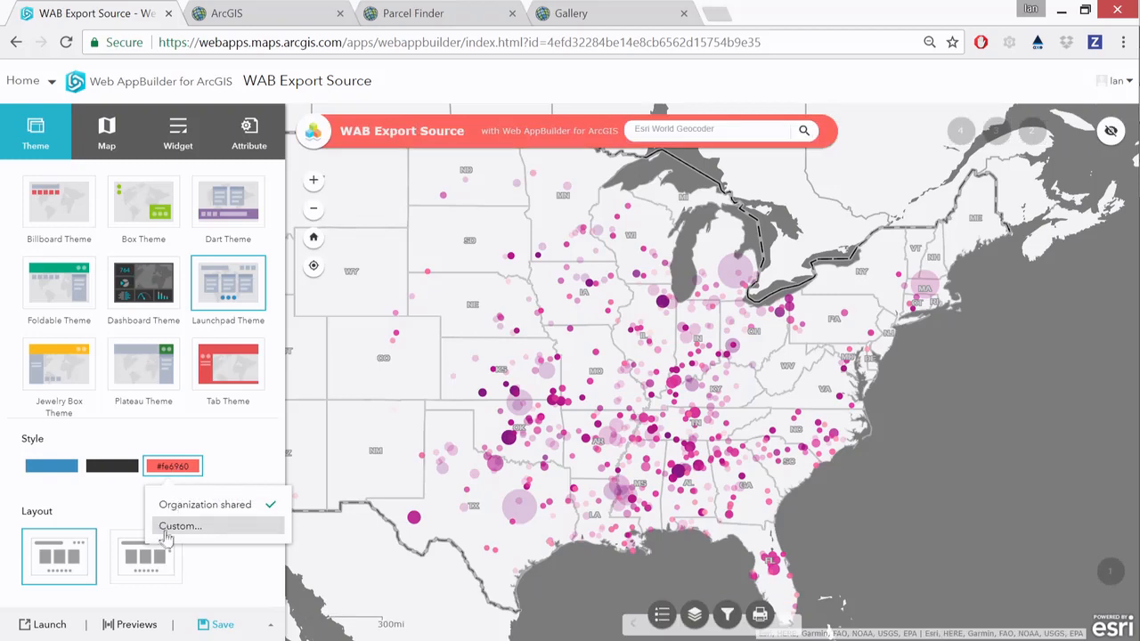
{"action": "left_click", "coordinate": [148, 575]}
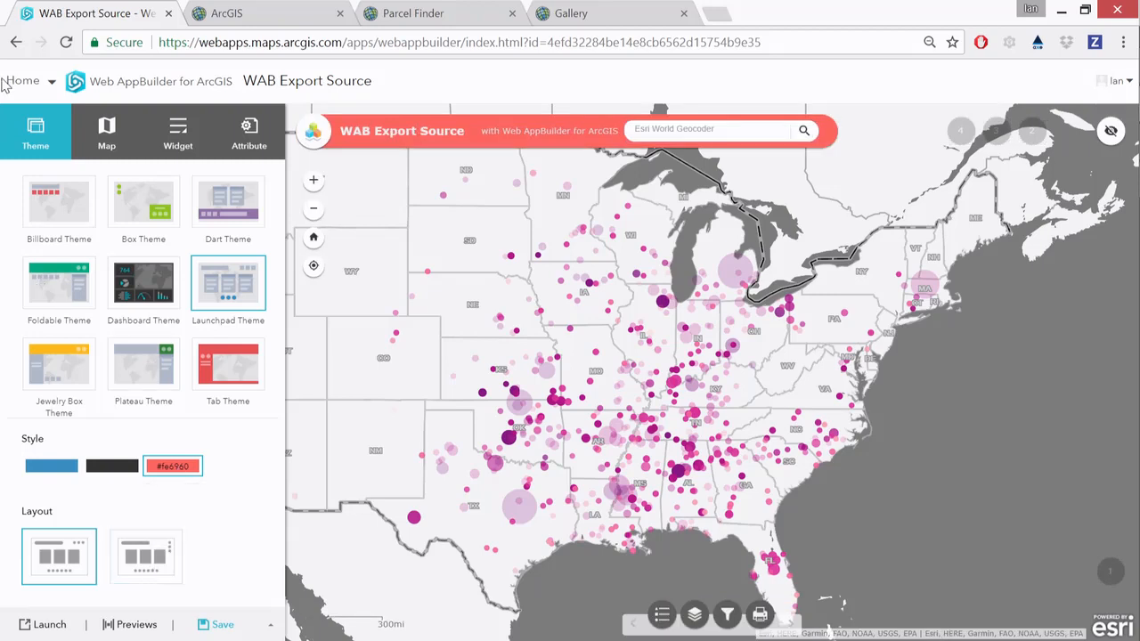
- Turn off the Scalebar widget in the WAB Export Source app and save the app
{"action": "left_click", "coordinate": [96, 110]}
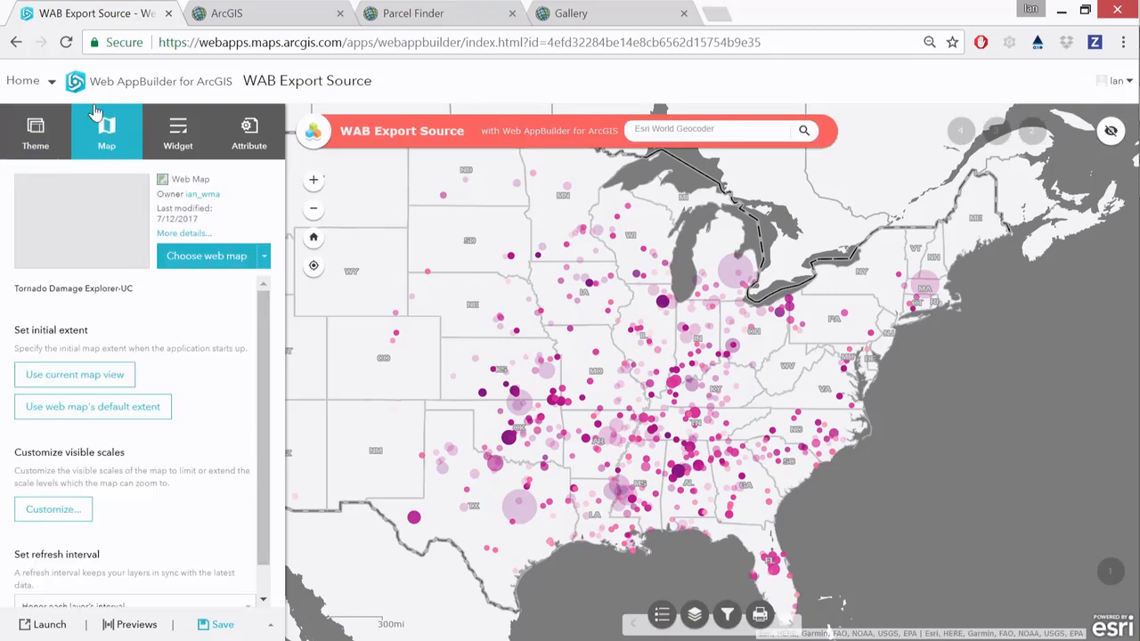
{"action": "left_click", "coordinate": [171, 125]}
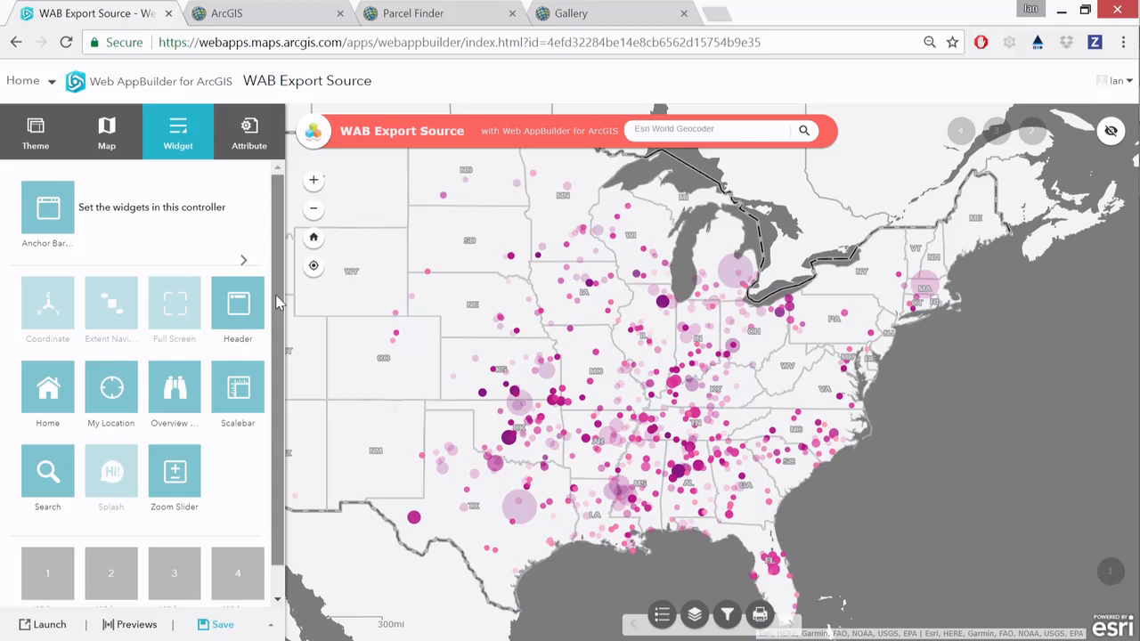
{"action": "left_click_drag", "start_coordinate": [275, 295], "coordinate": [277, 316]}
{"action": "mouse_move", "coordinate": [253, 383]}
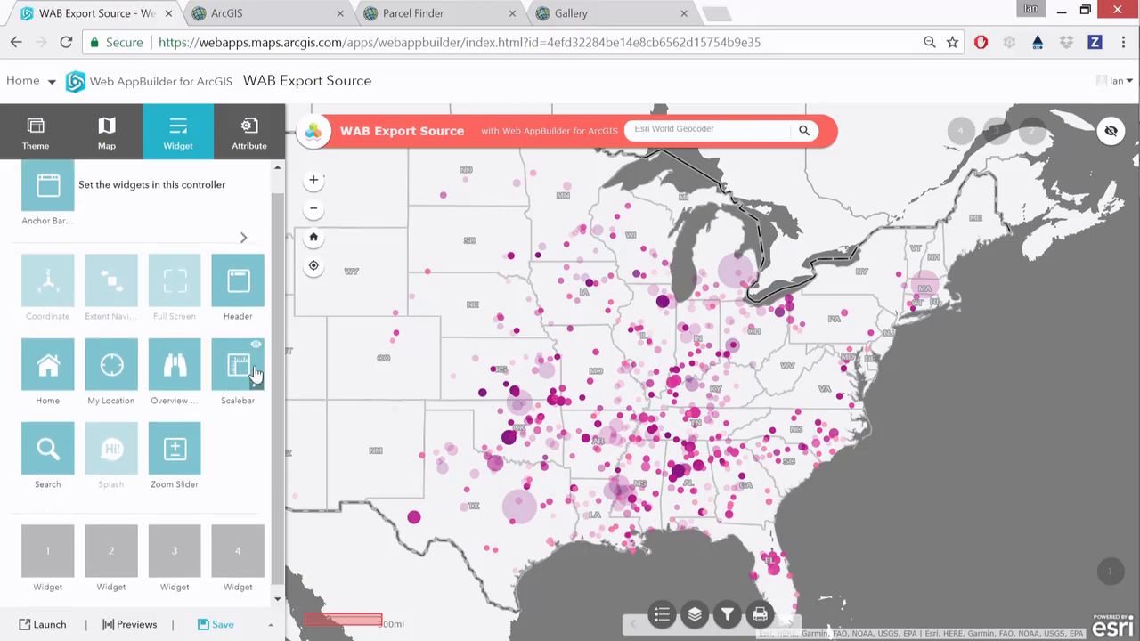
{"action": "left_click", "coordinate": [255, 347]}
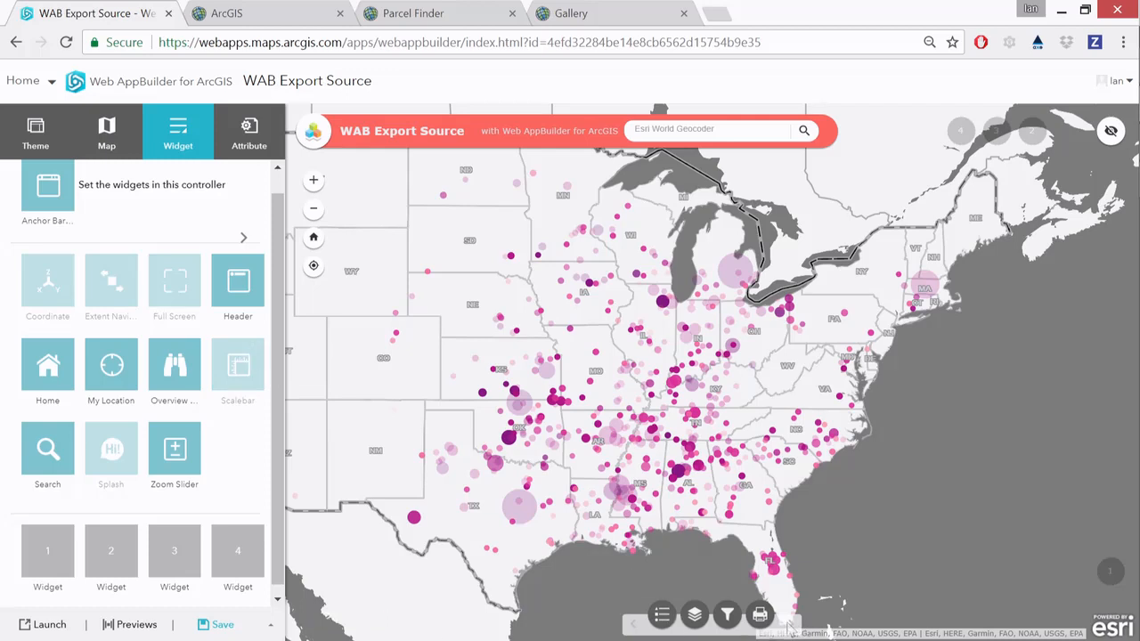
{"action": "left_click", "coordinate": [219, 626]}
- Start exporting the app as a template, add the Full Screen widget's visible property to the configurable parameters, and save them
{"action": "left_click", "coordinate": [269, 628]}
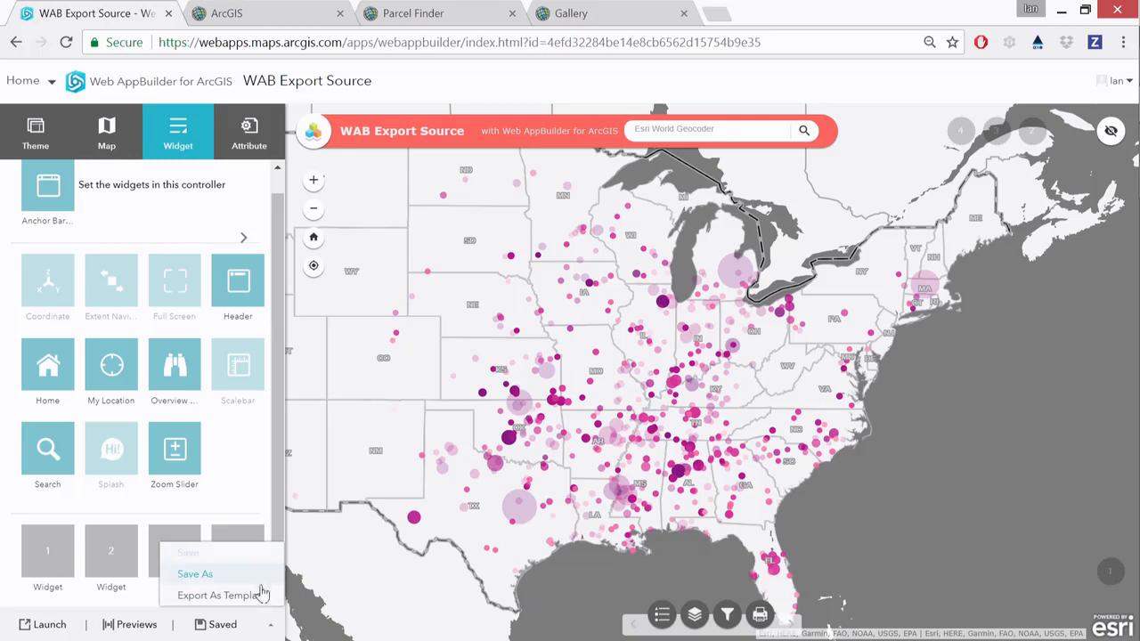
{"action": "left_click", "coordinate": [258, 594]}
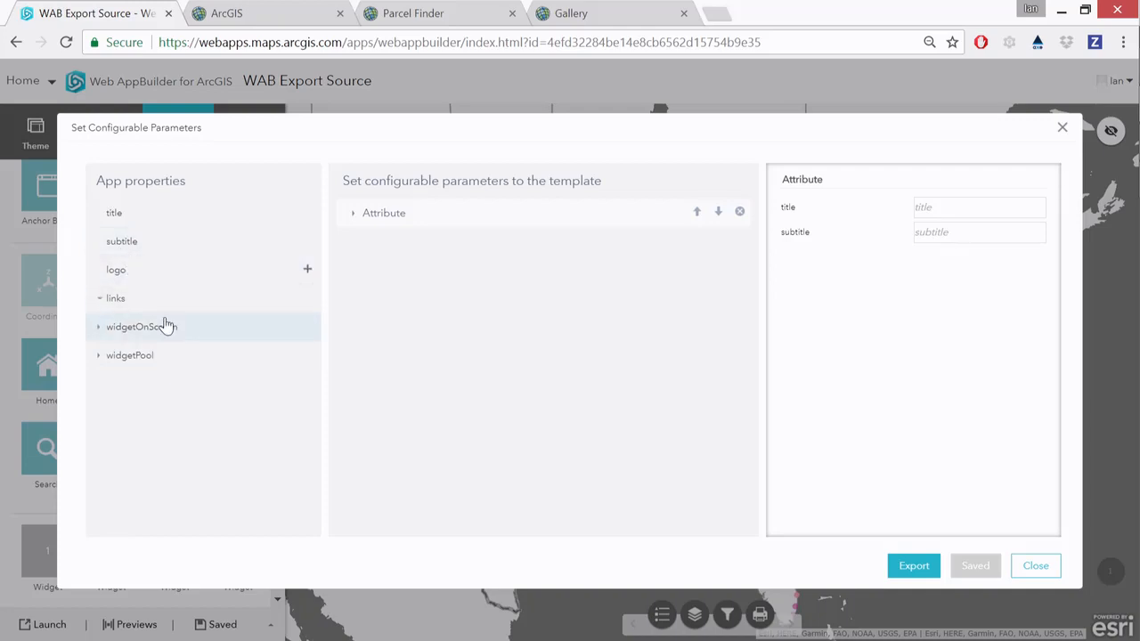
{"action": "left_click", "coordinate": [152, 329]}
{"action": "left_click", "coordinate": [144, 357]}
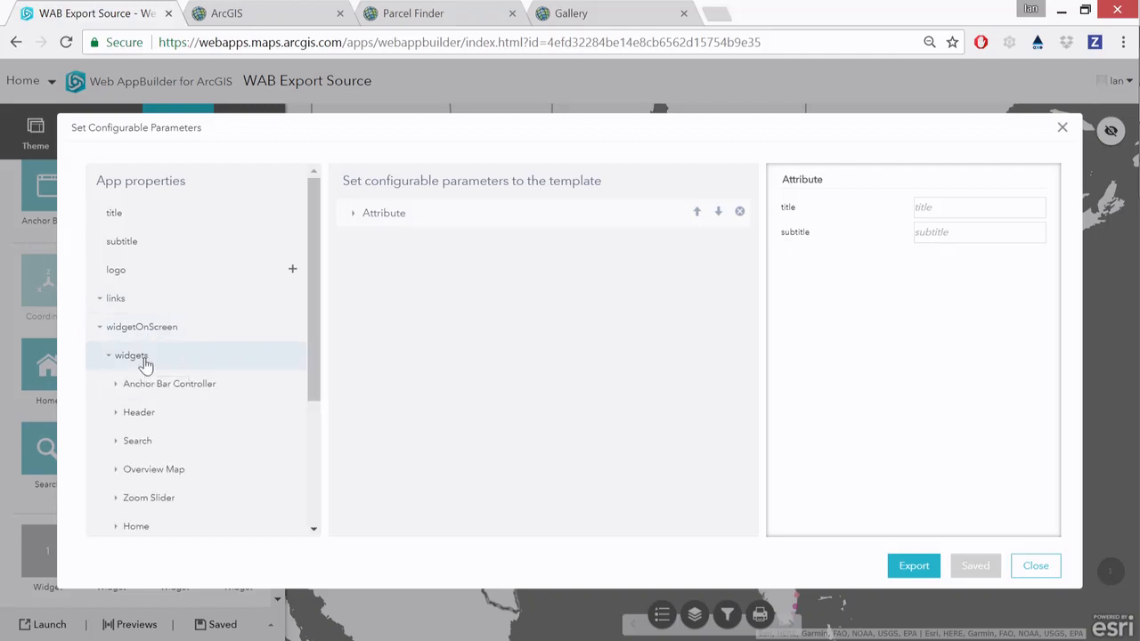
{"action": "left_click_drag", "start_coordinate": [314, 389], "coordinate": [303, 461]}
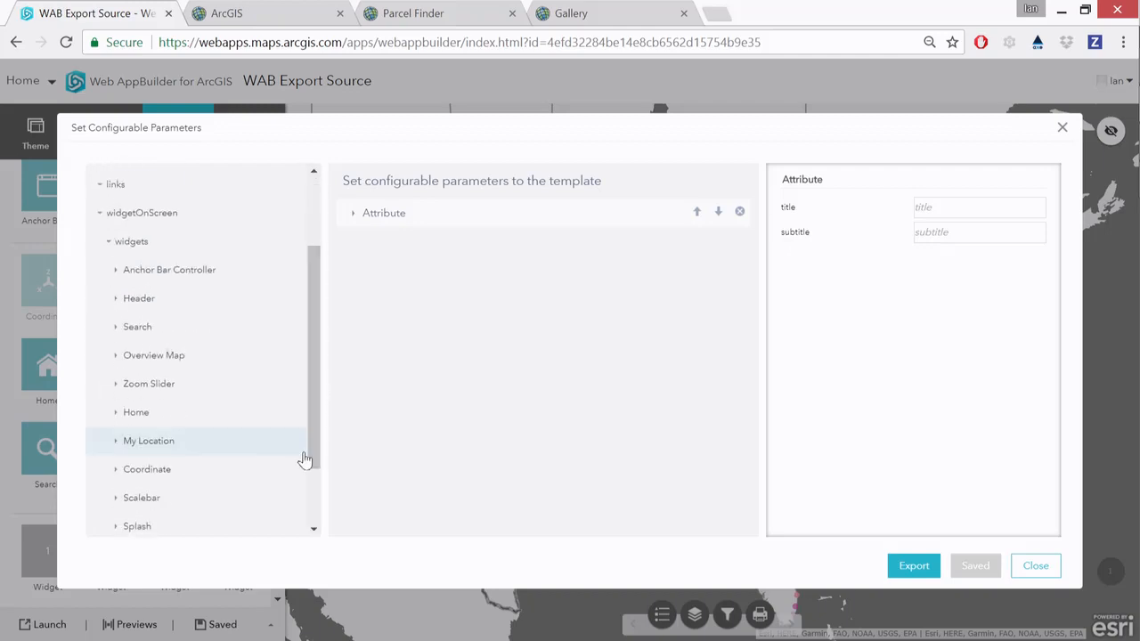
{"action": "left_click", "coordinate": [156, 359]}
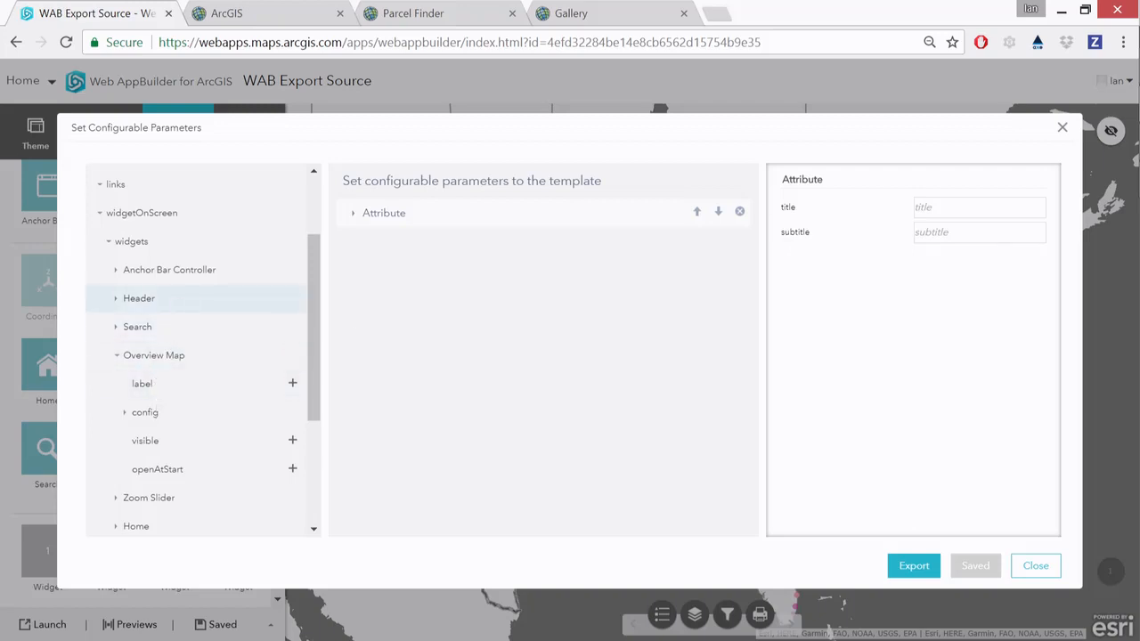
{"action": "left_click_drag", "start_coordinate": [313, 331], "coordinate": [312, 418]}
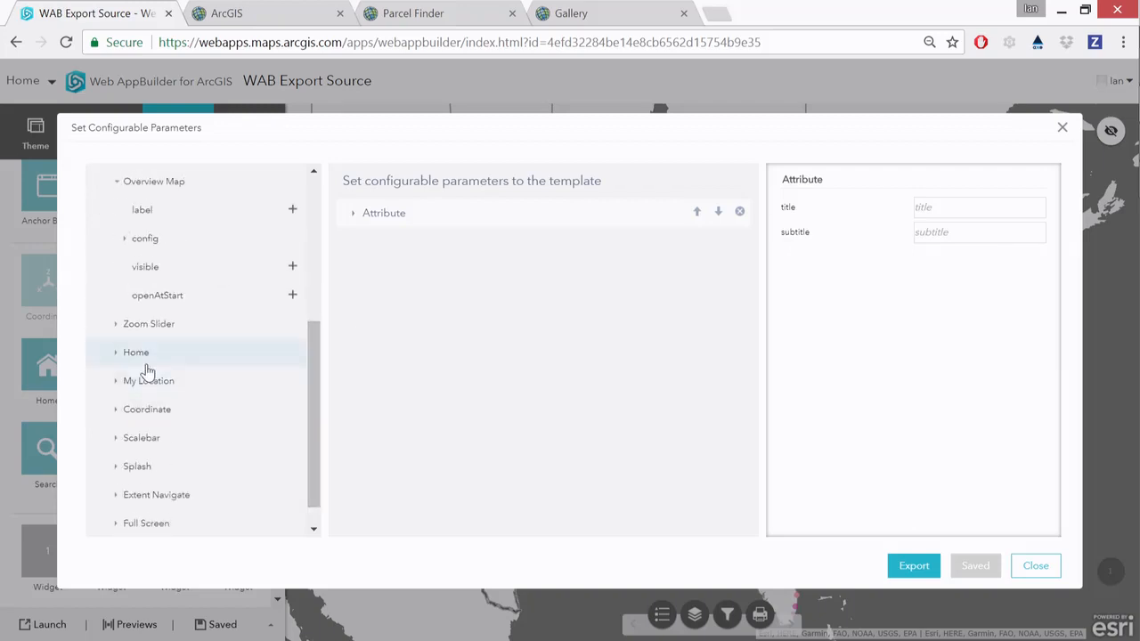
{"action": "left_click_drag", "start_coordinate": [317, 482], "coordinate": [313, 495]}
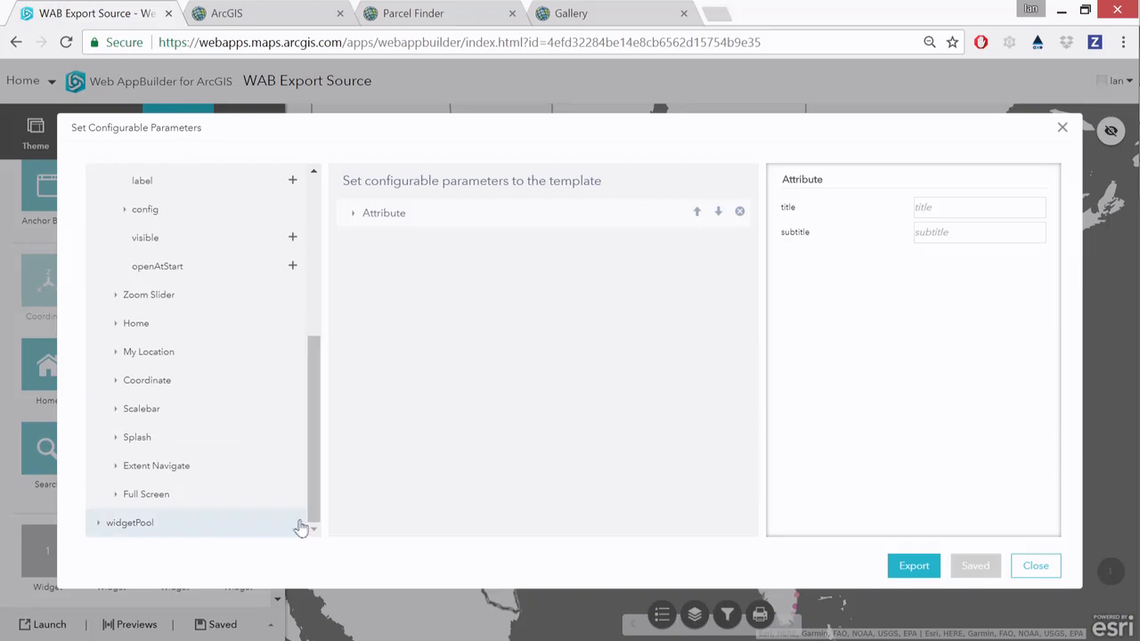
{"action": "left_click", "coordinate": [176, 496]}
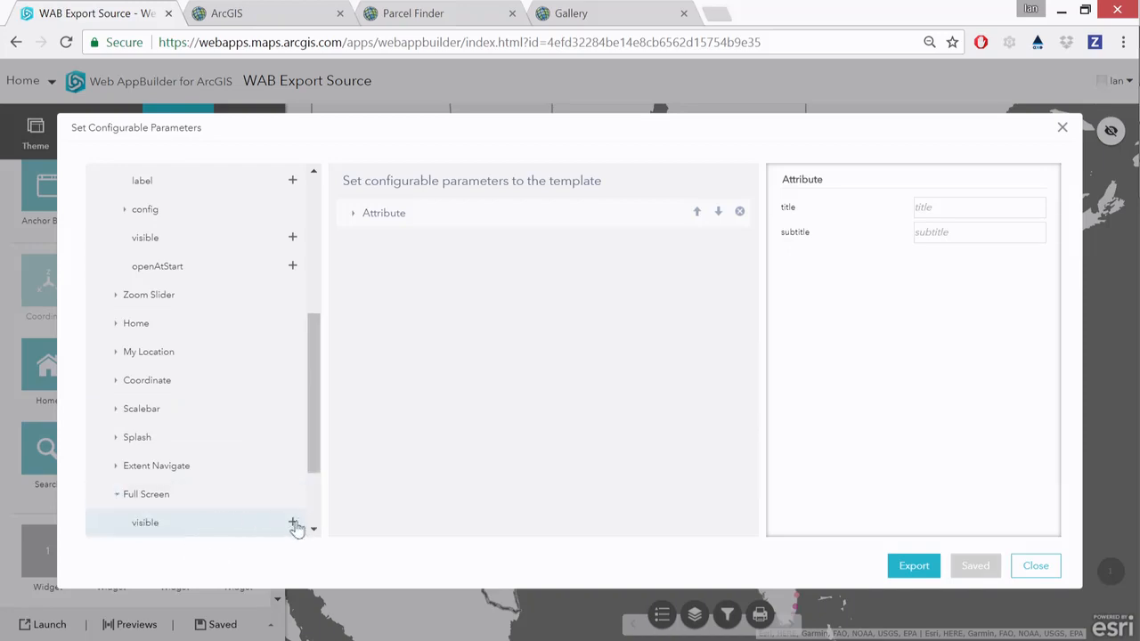
{"action": "left_click", "coordinate": [295, 523]}
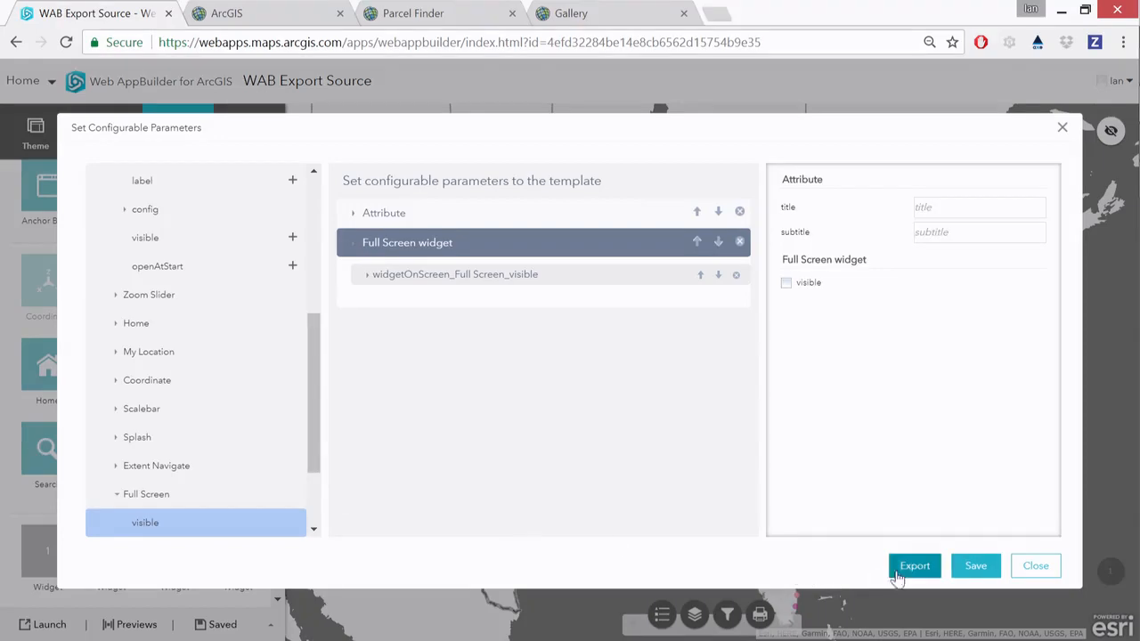
{"action": "left_click", "coordinate": [977, 566]}
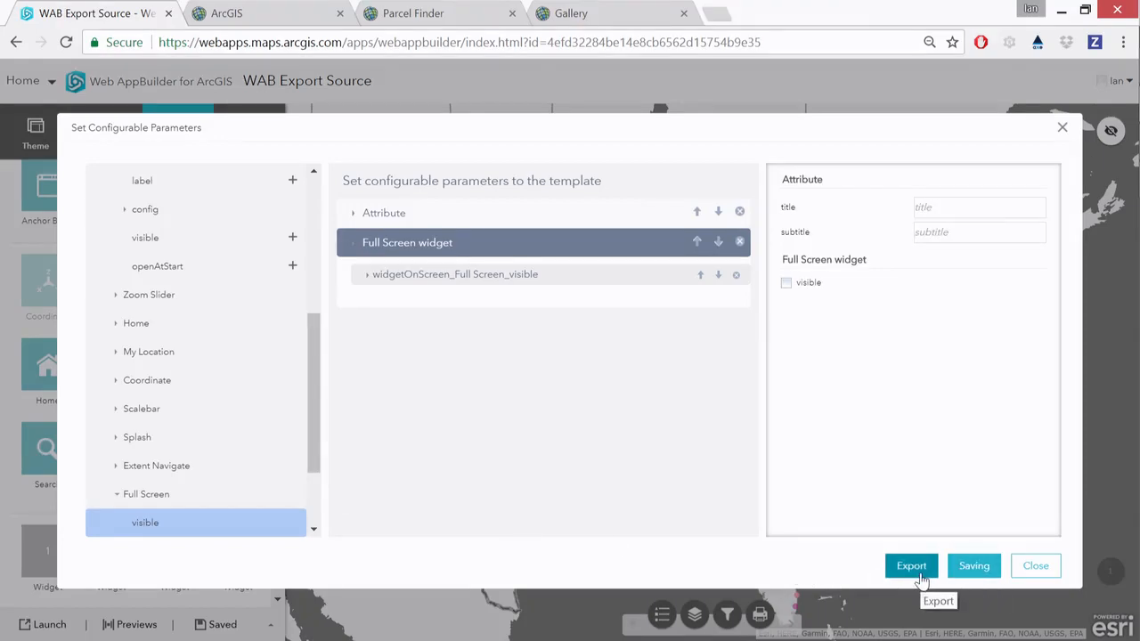
- Try to export the parameter settings as a web app template titled WAB Template
{"action": "left_click", "coordinate": [927, 577]}
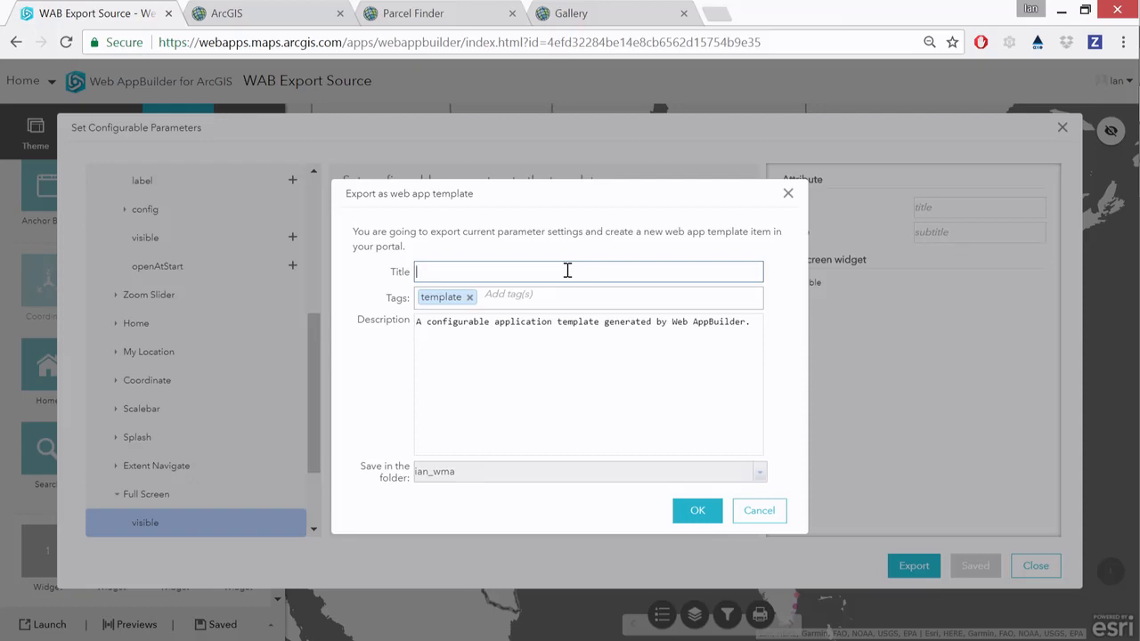
{"action": "type", "text": "WAB Template"}
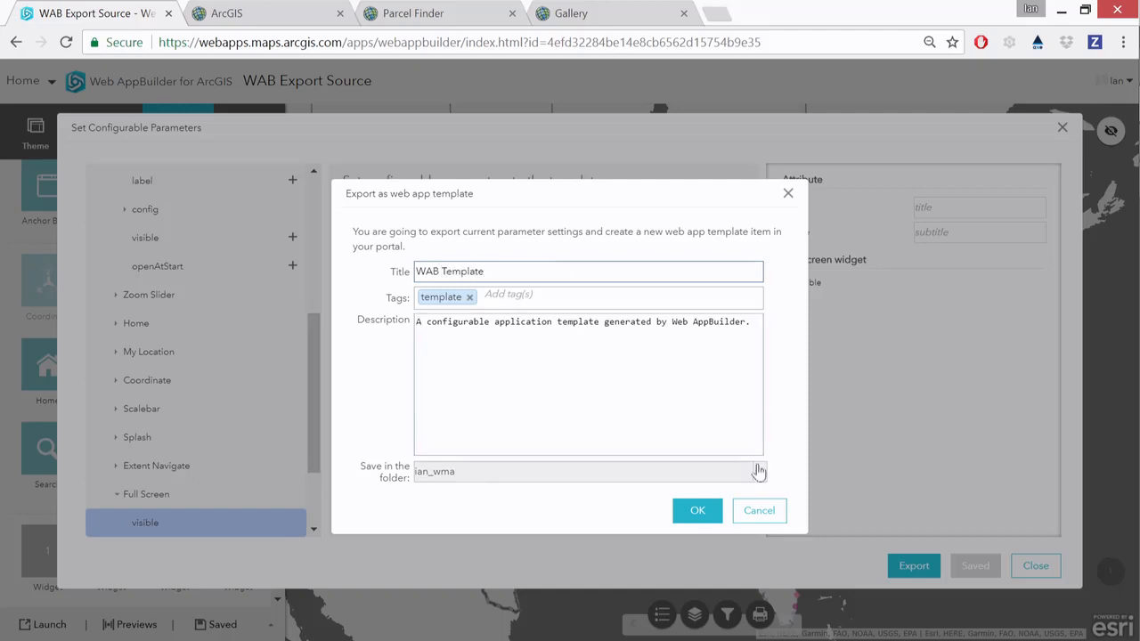
{"action": "left_click", "coordinate": [757, 473]}
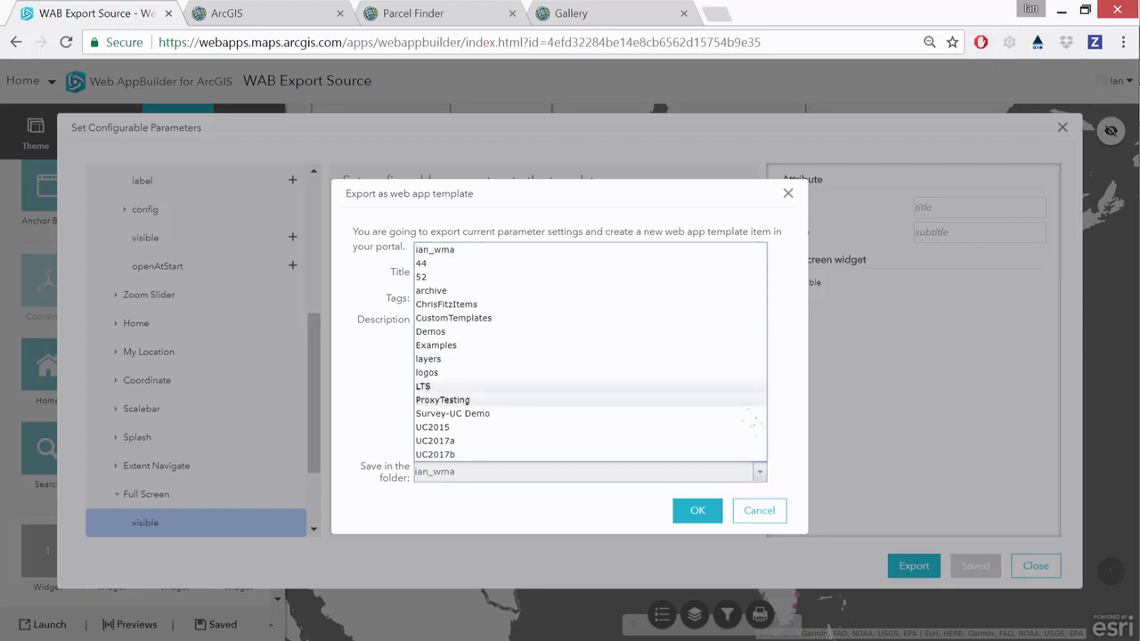
{"action": "left_click", "coordinate": [784, 451]}
{"action": "left_click", "coordinate": [703, 510]}
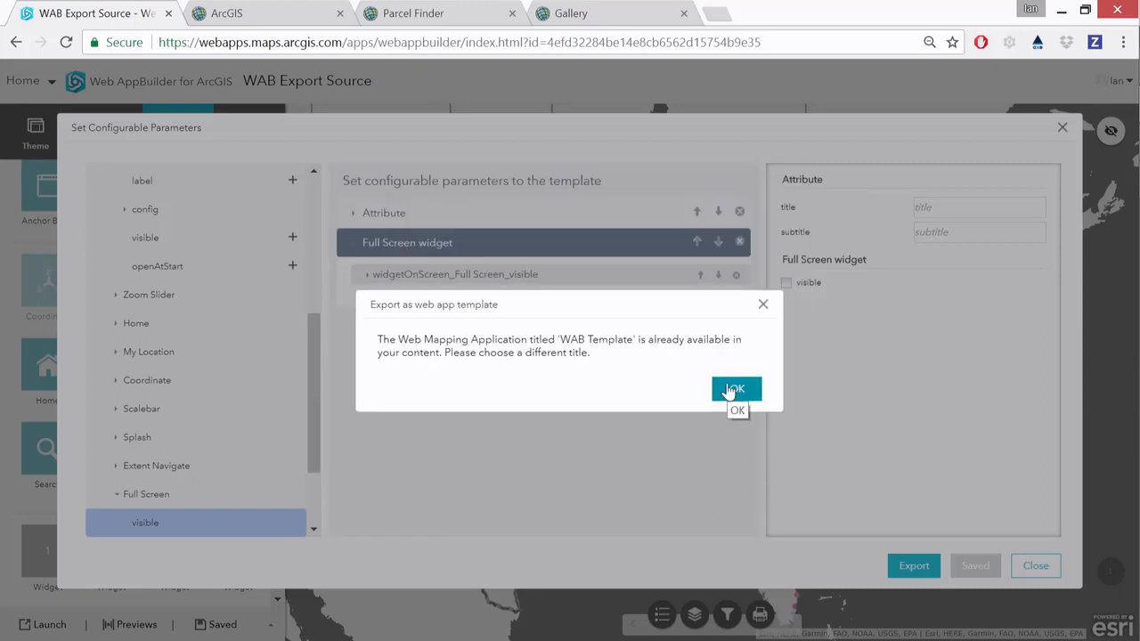
{"action": "left_click", "coordinate": [730, 391]}
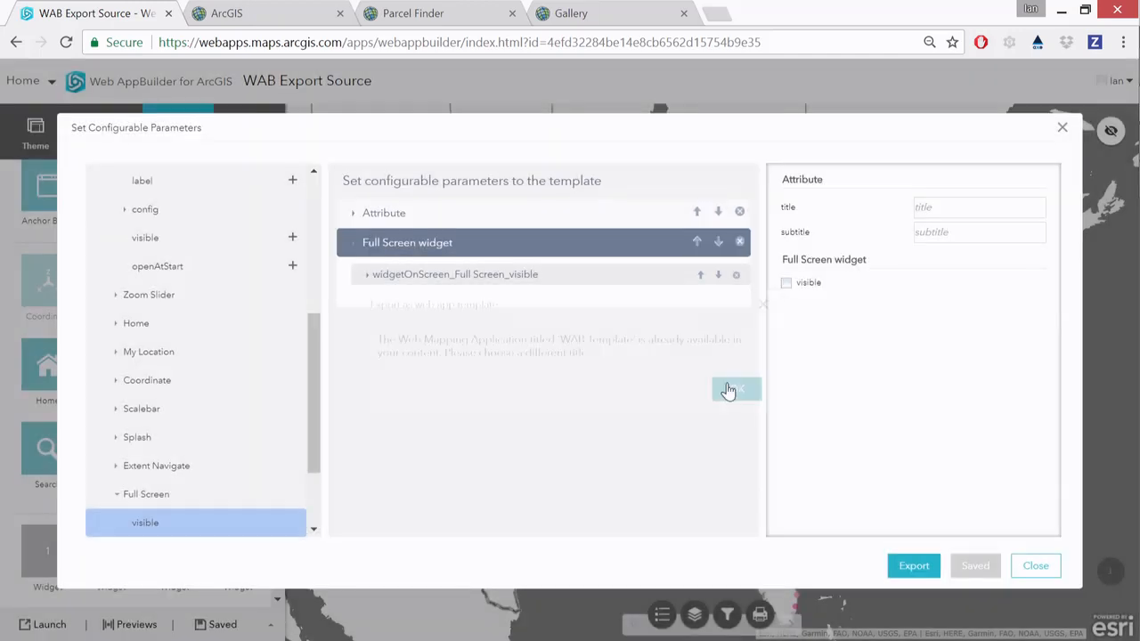
- Try to export the web app template under the title WAB Export
{"action": "left_click", "coordinate": [910, 567]}
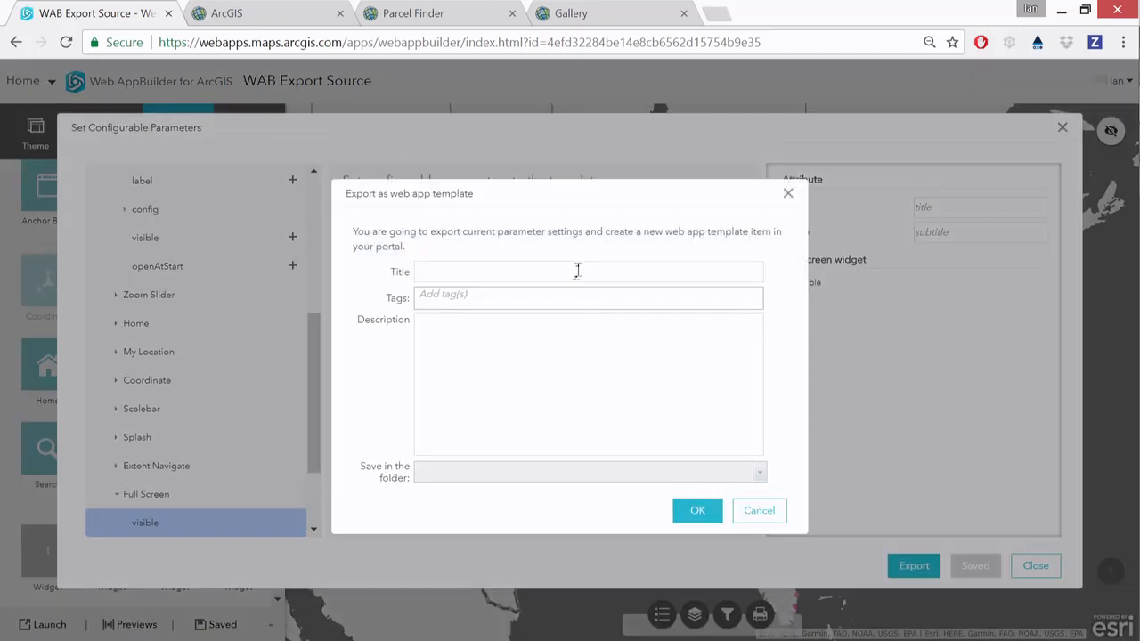
{"action": "left_click", "coordinate": [575, 272]}
{"action": "type", "text": "WAB Export"}
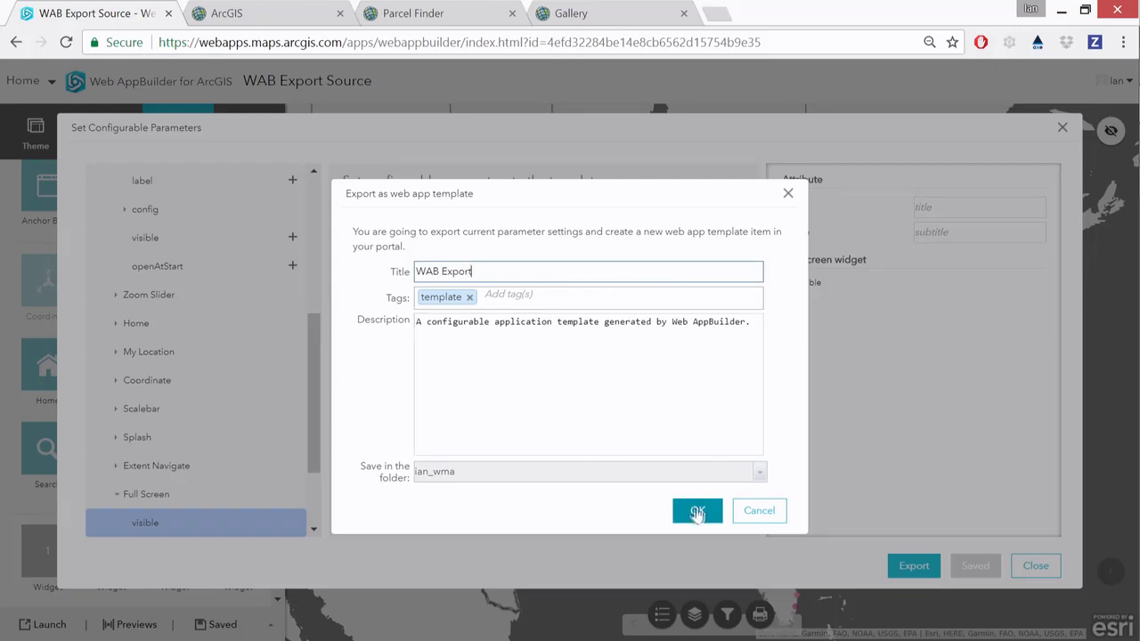
{"action": "left_click", "coordinate": [697, 510]}
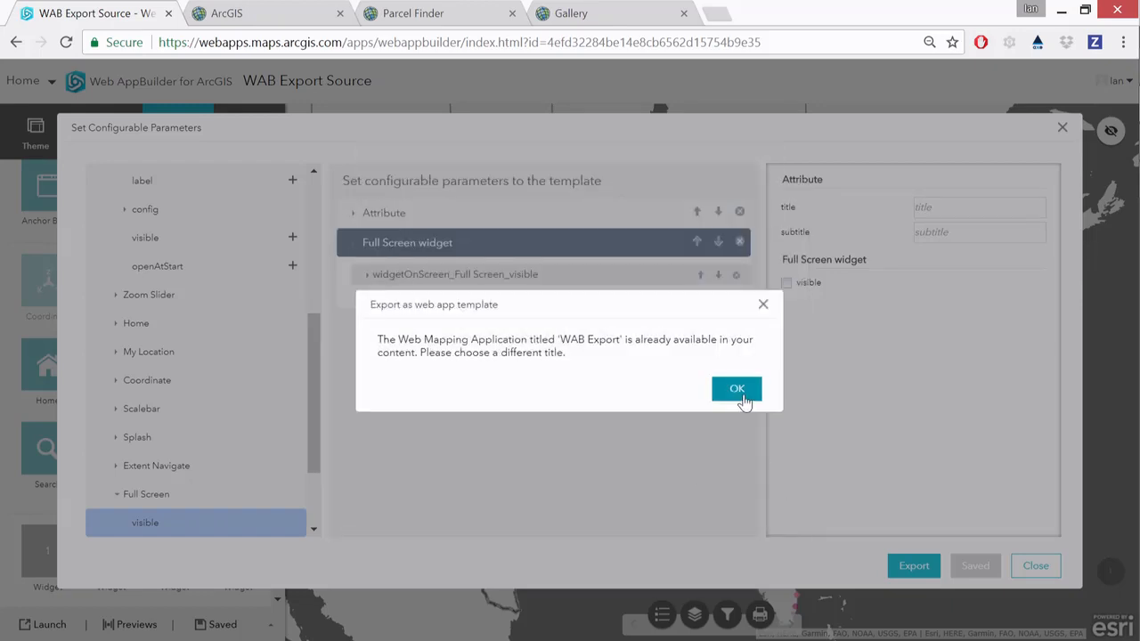
{"action": "left_click", "coordinate": [745, 401]}
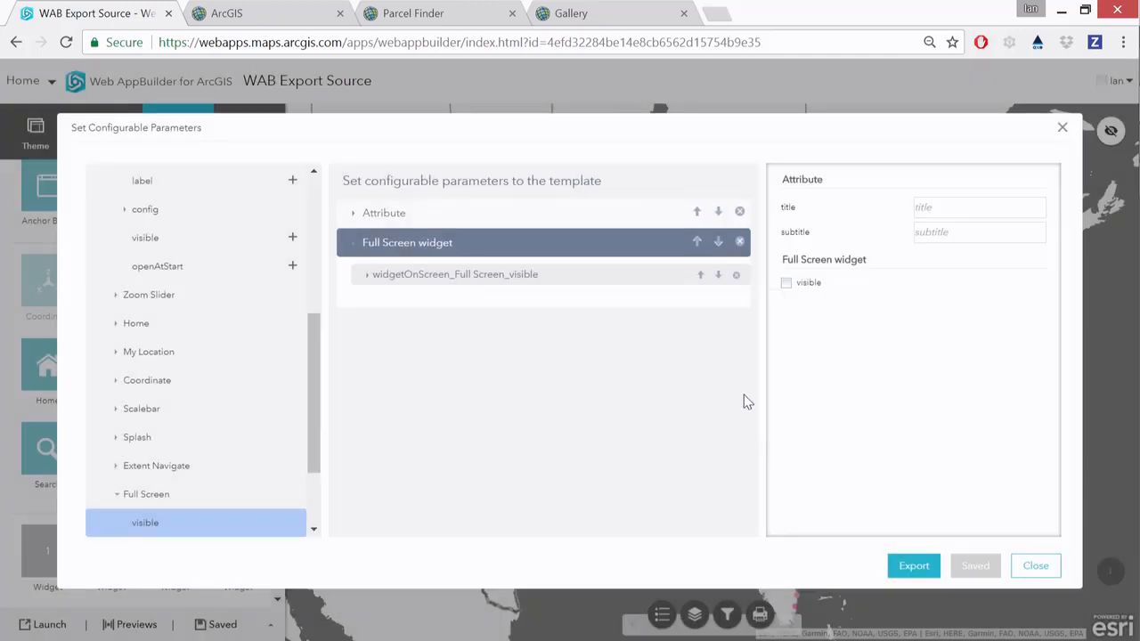
- Export the web app template with the title WAB Export1 and open the exported template's item details
{"action": "left_click", "coordinate": [908, 562]}
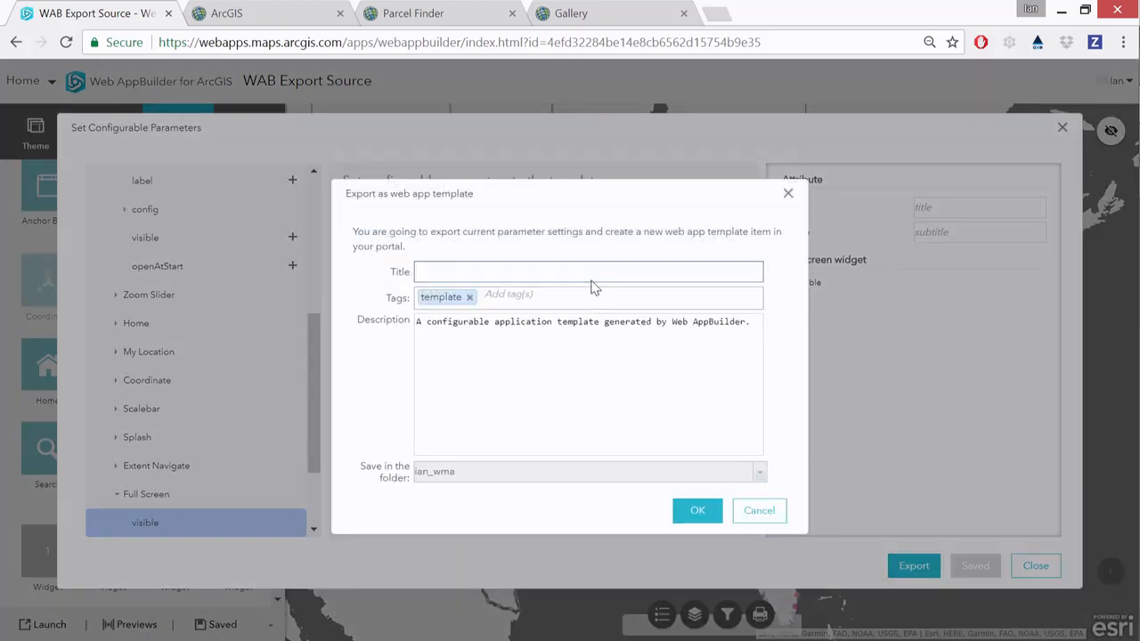
{"action": "type", "text": "WAB Export1"}
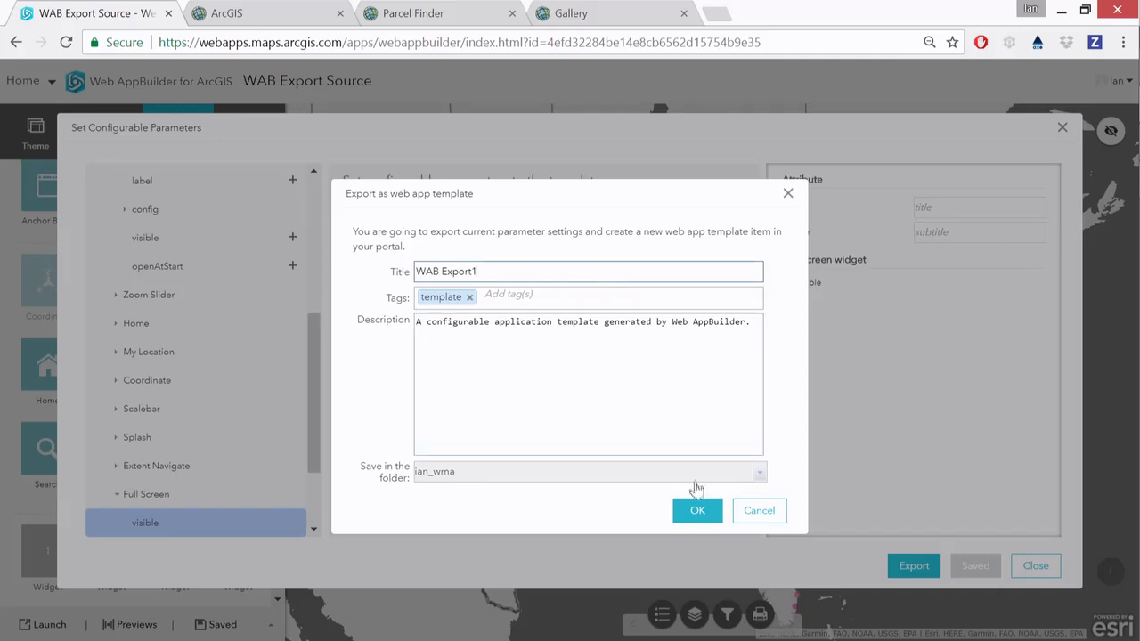
{"action": "left_click", "coordinate": [704, 515]}
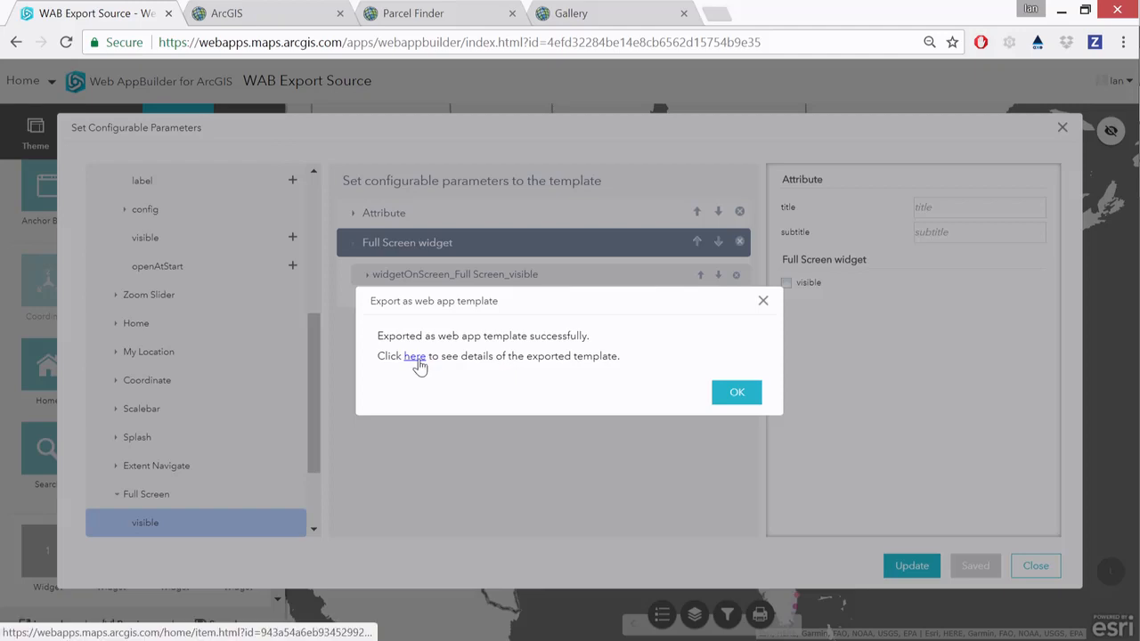
{"action": "left_click", "coordinate": [415, 356]}
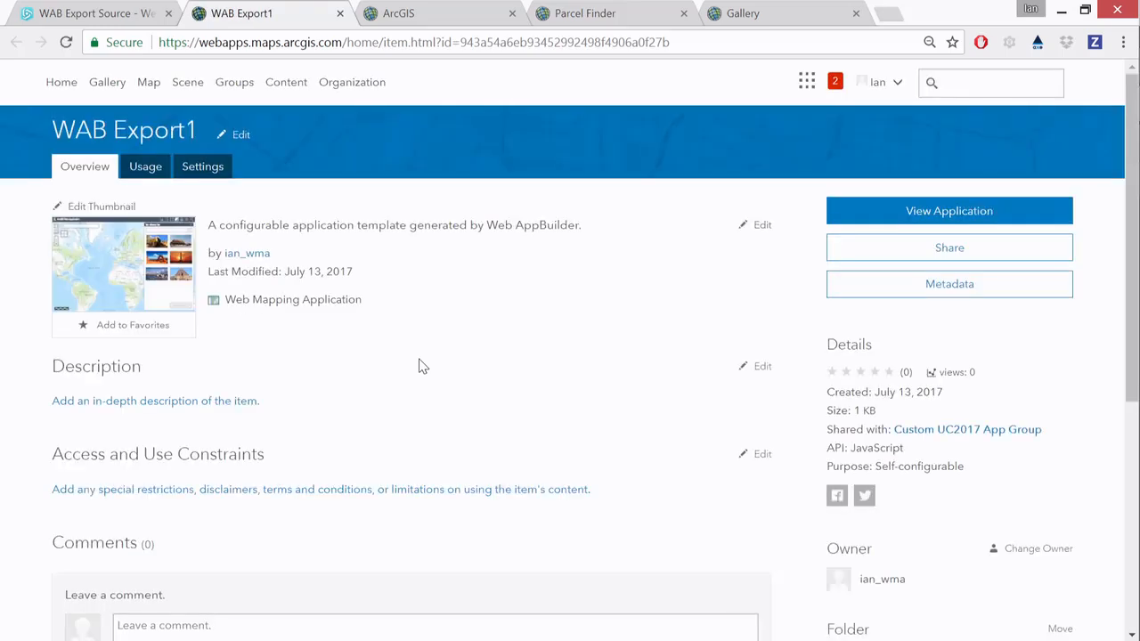
- Share the WAB Export1 template with everyone (public) in addition to the Custom UC2017 App Group
{"action": "left_click", "coordinate": [987, 249]}
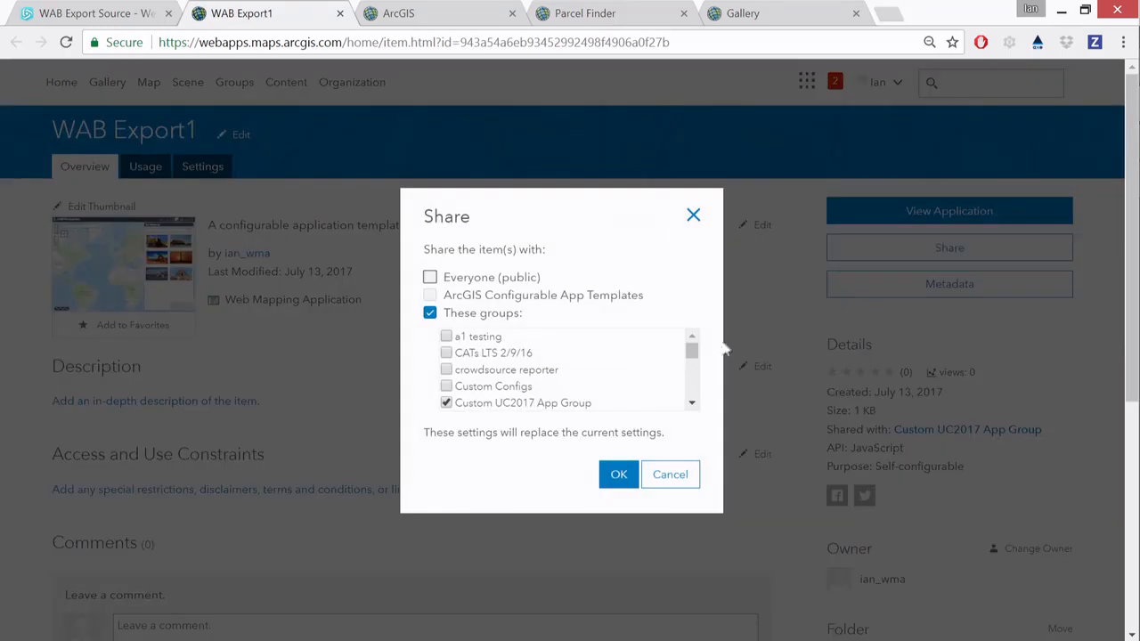
{"action": "left_click_drag", "start_coordinate": [695, 356], "coordinate": [698, 361]}
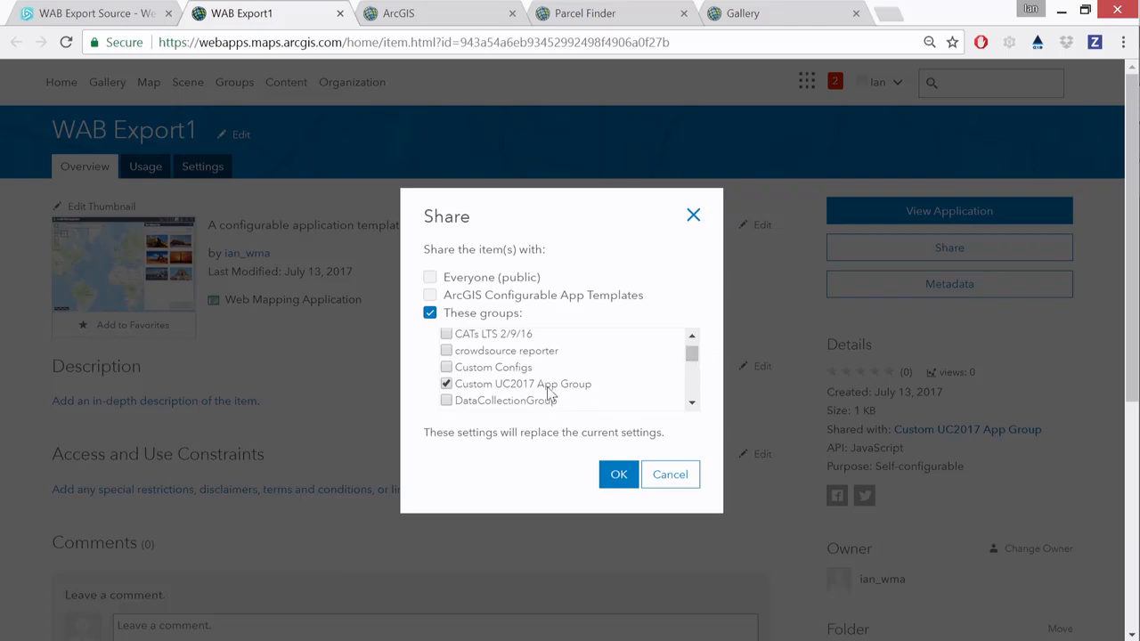
{"action": "left_click", "coordinate": [430, 278]}
{"action": "left_click", "coordinate": [610, 479]}
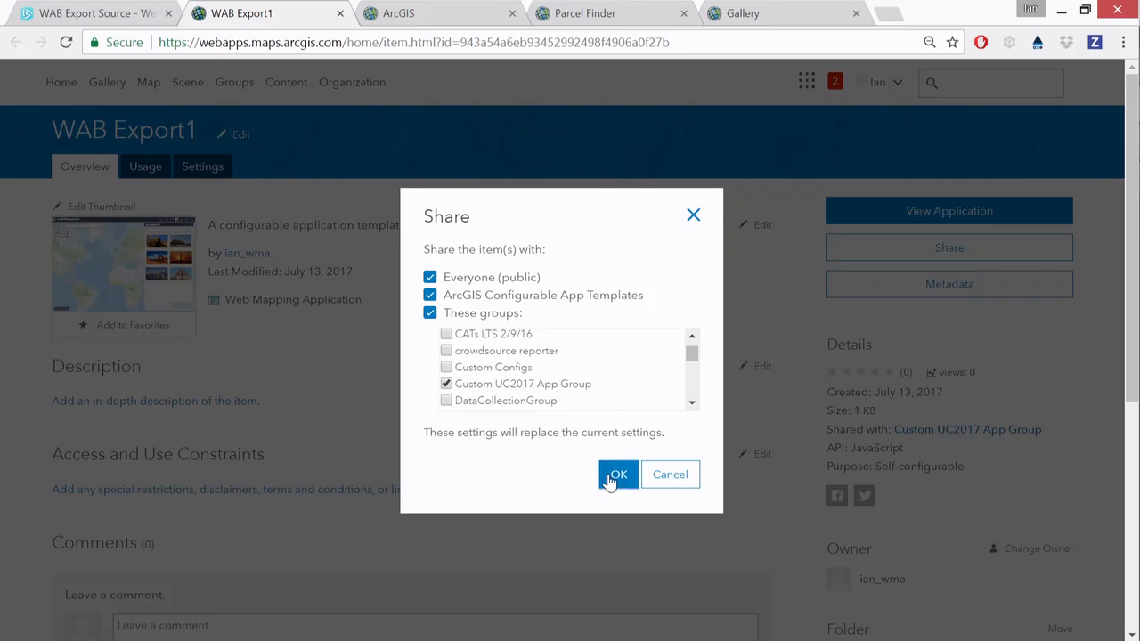
{"action": "left_click", "coordinate": [611, 478]}
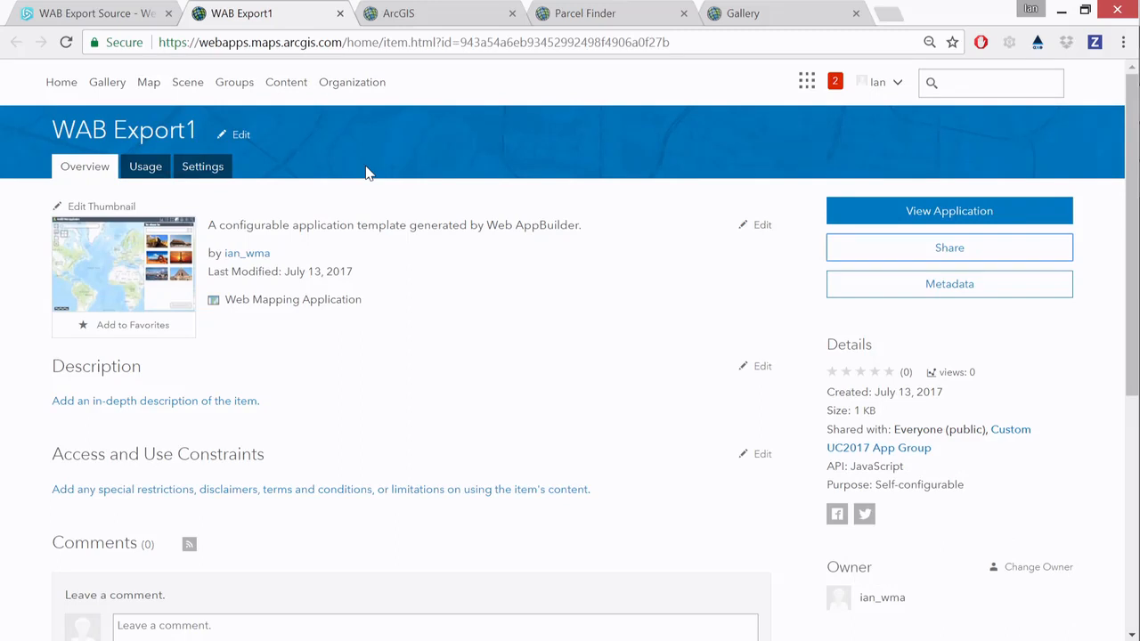
- Open the content list, switch to the slide presentation and advance to the Web App Configuration slide
{"action": "left_click", "coordinate": [286, 83]}
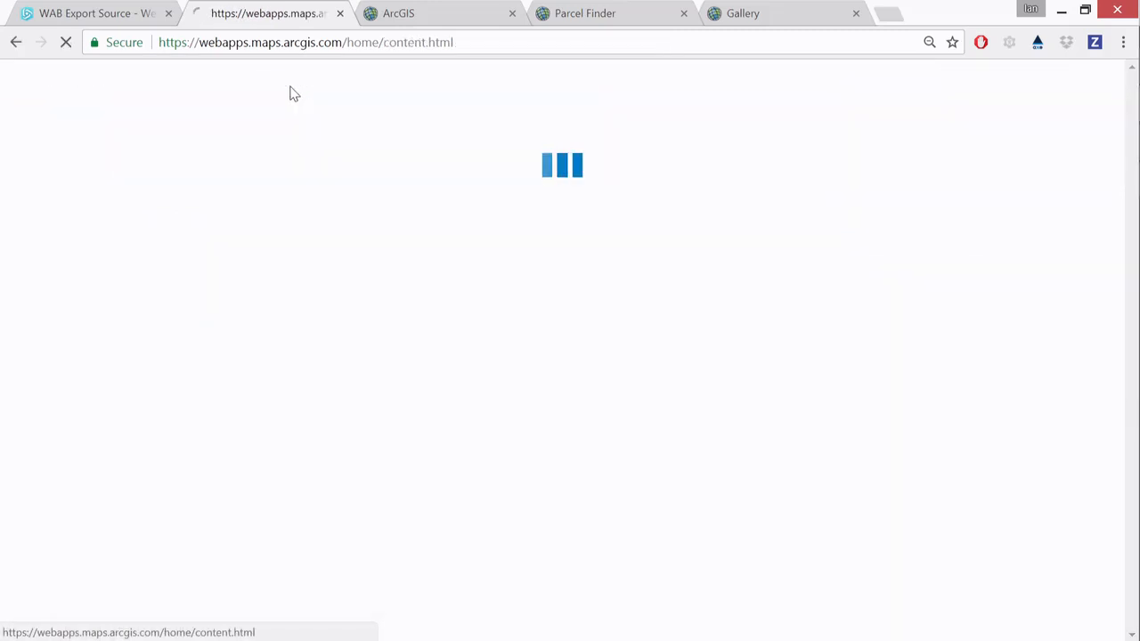
{"action": "key", "text": "alt+Tab"}
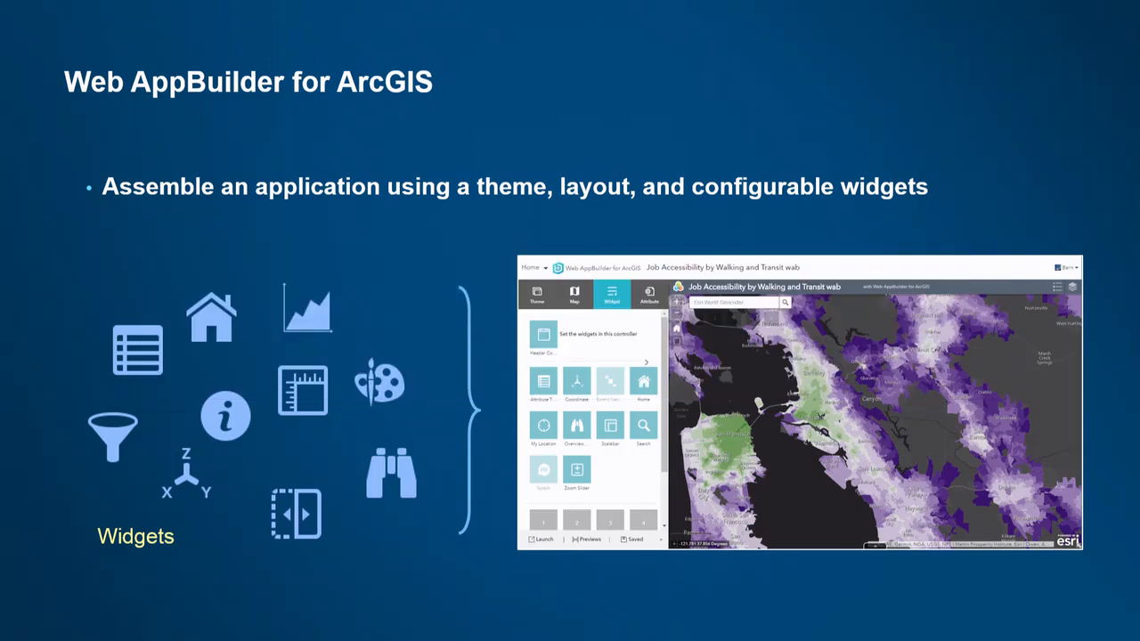
{"action": "key", "text": "Right"}
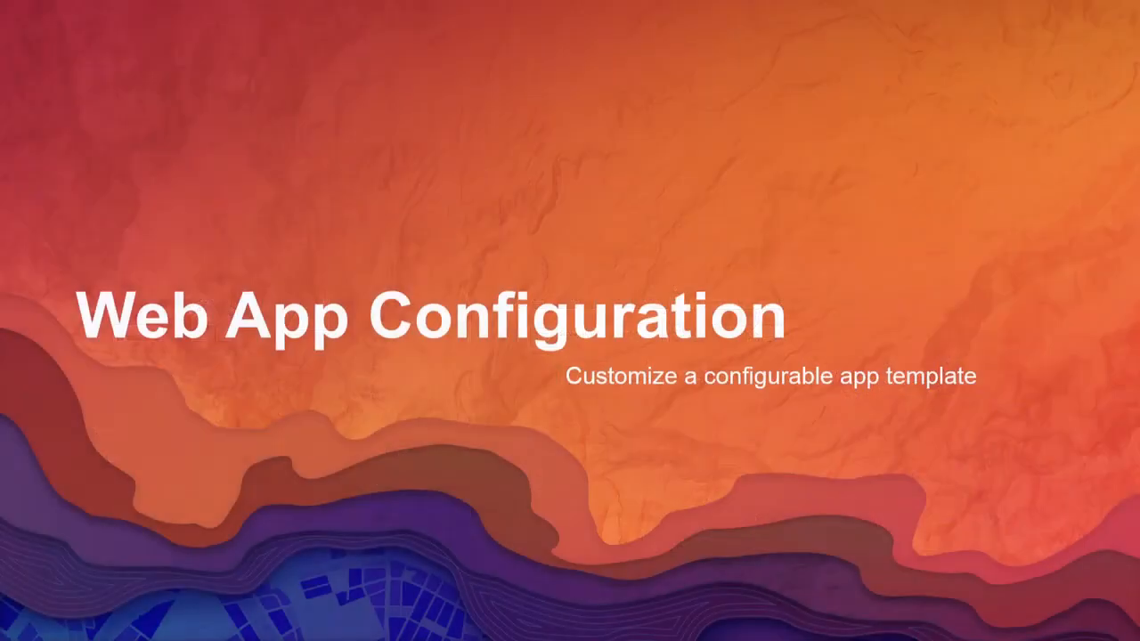
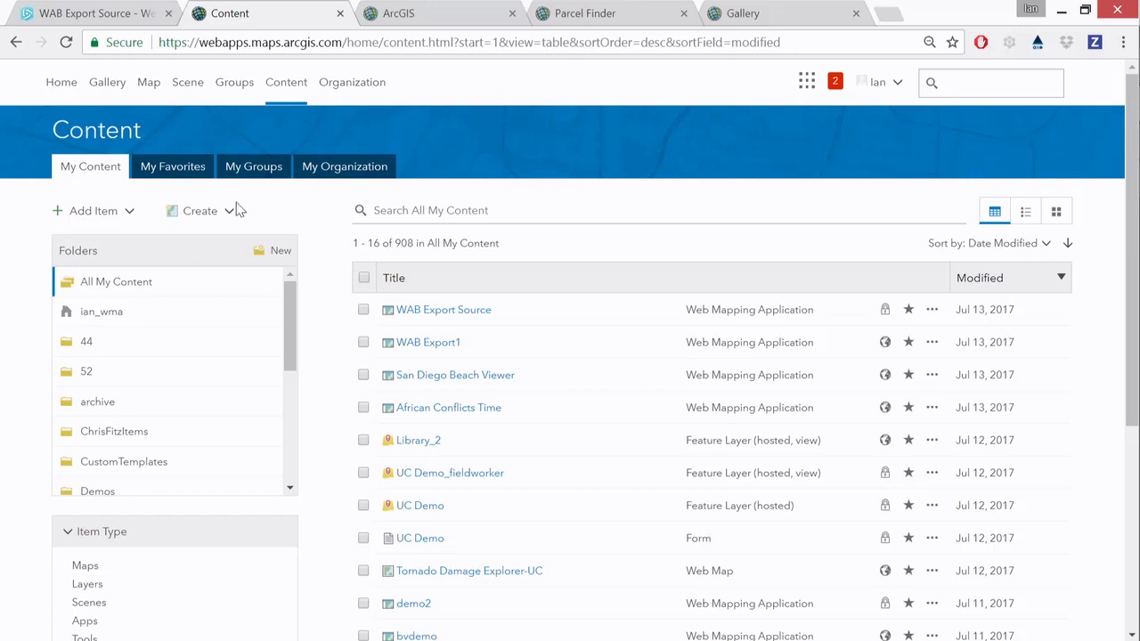
- Browse Esri's featured configurable apps in the gallery by the Collect/Edit Data, Display a Scene (3D) and Make a Gallery categories
{"action": "left_click", "coordinate": [103, 93]}
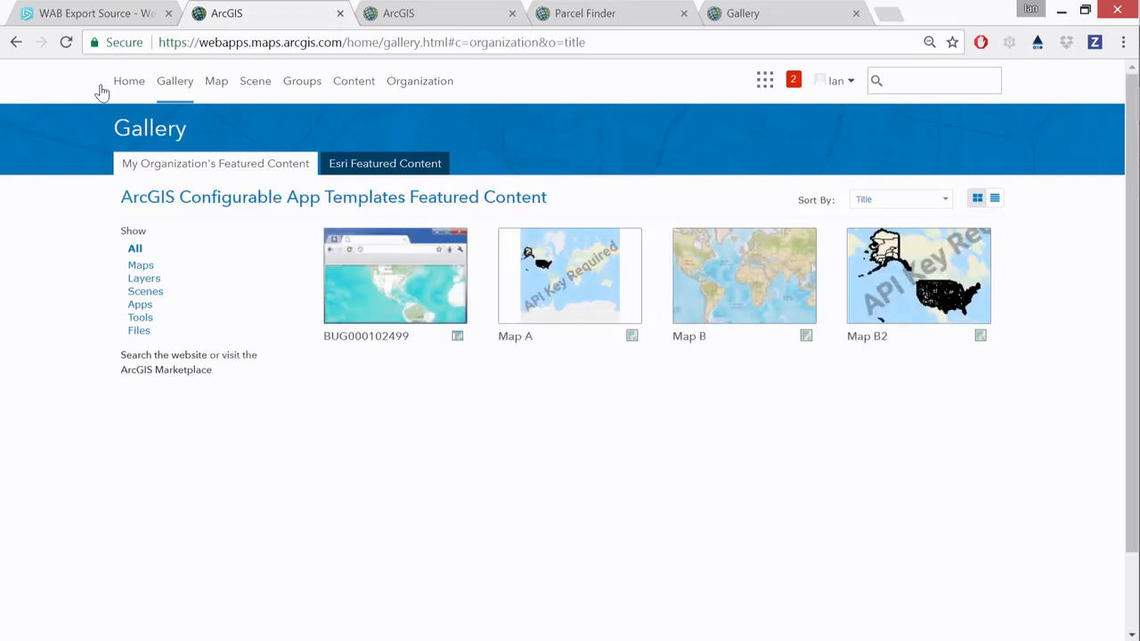
{"action": "left_click", "coordinate": [415, 163]}
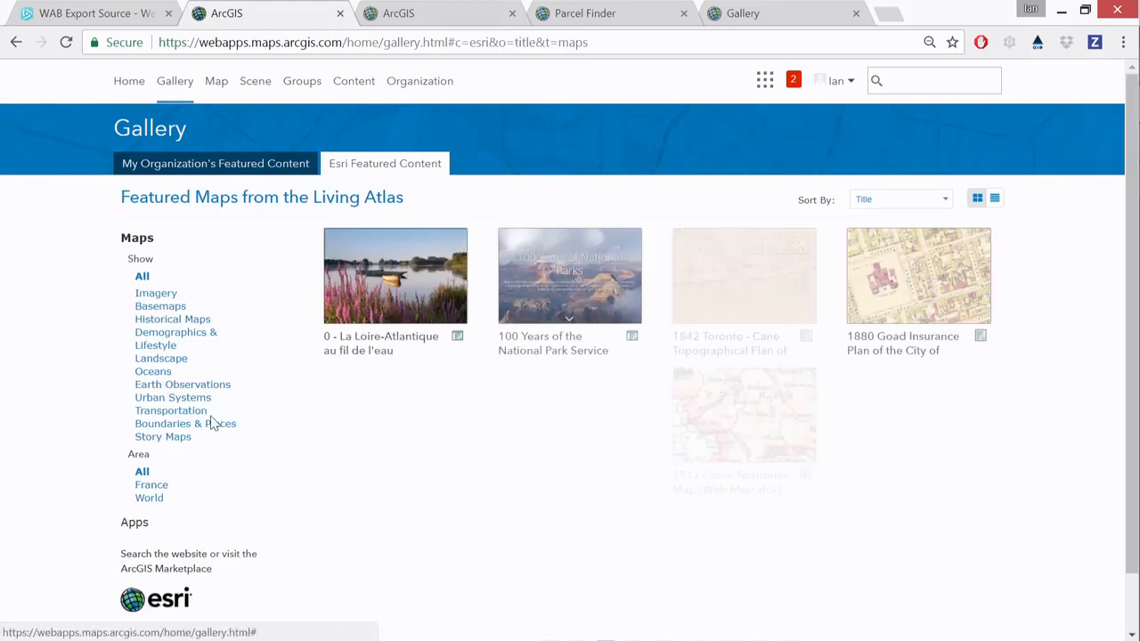
{"action": "left_click", "coordinate": [145, 523]}
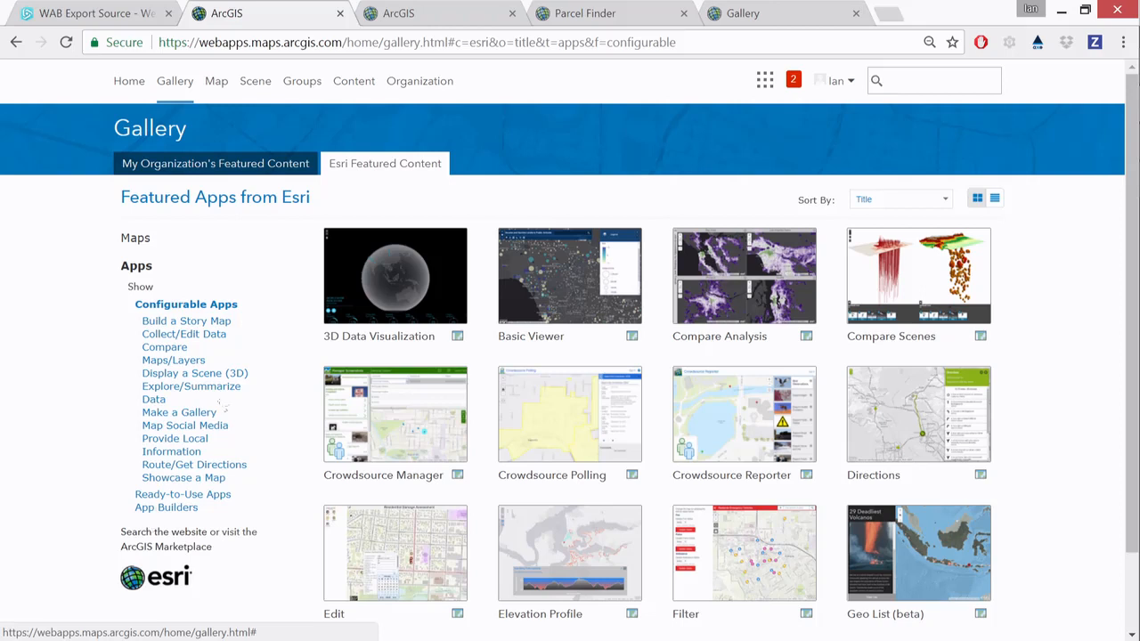
{"action": "left_click", "coordinate": [210, 336]}
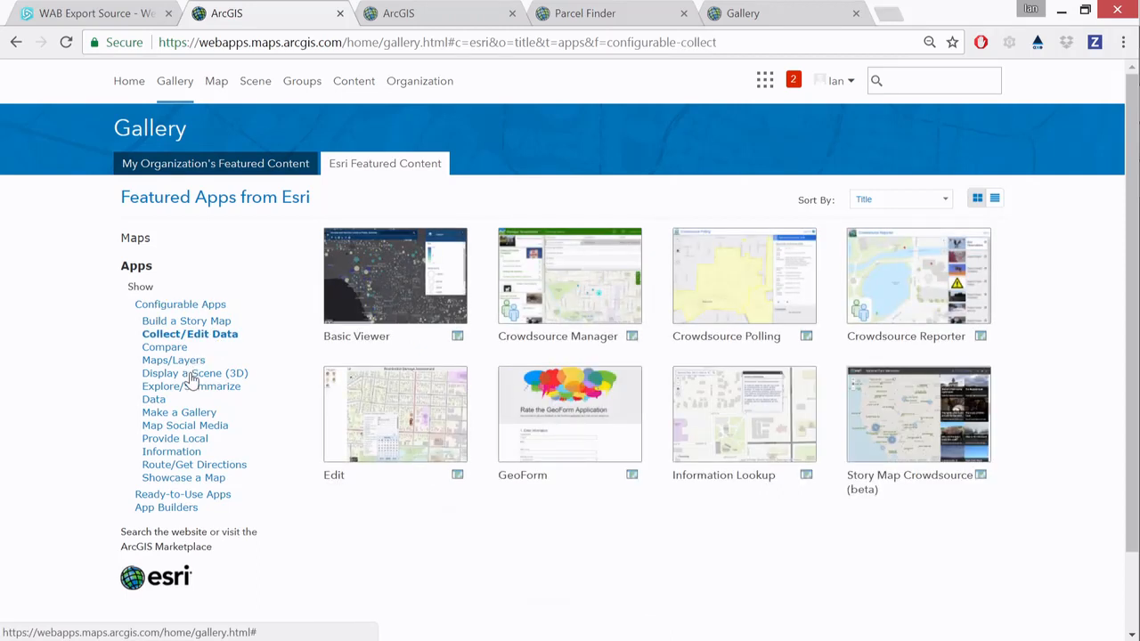
{"action": "left_click", "coordinate": [191, 374]}
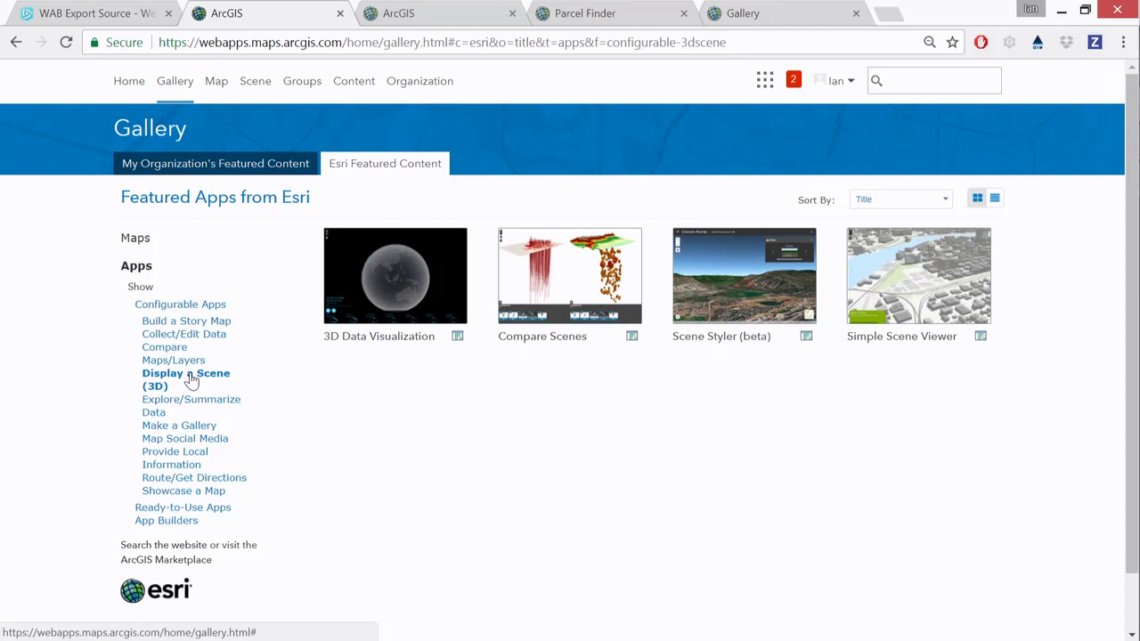
{"action": "left_click", "coordinate": [202, 427]}
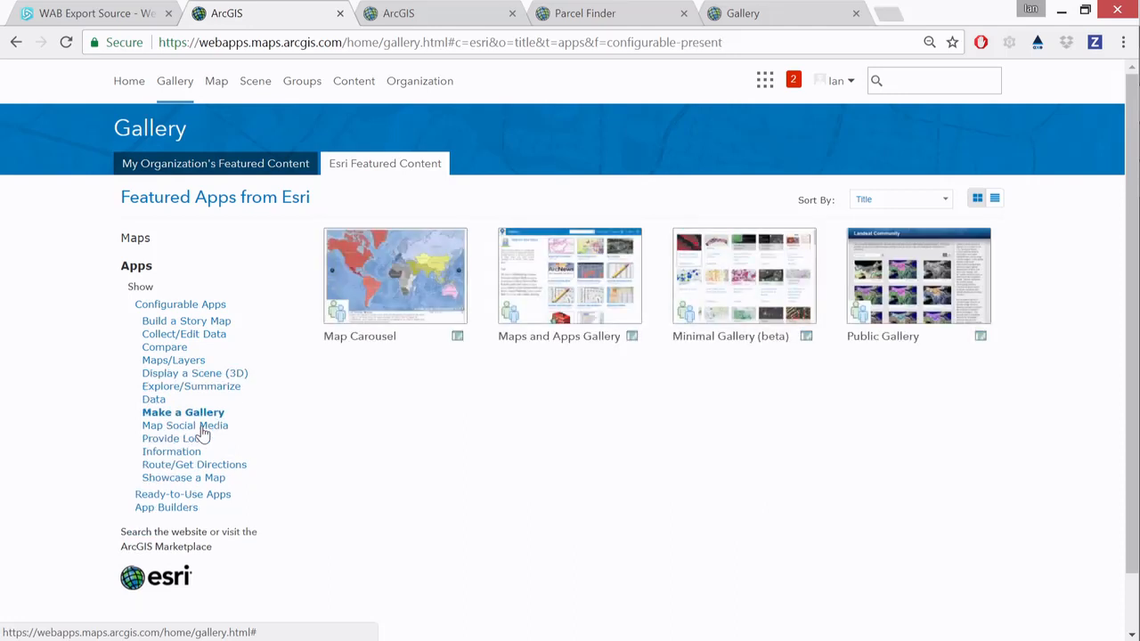
- Preview the Minimal Gallery (beta) app and return to the featured apps gallery
{"action": "mouse_move", "coordinate": [757, 283]}
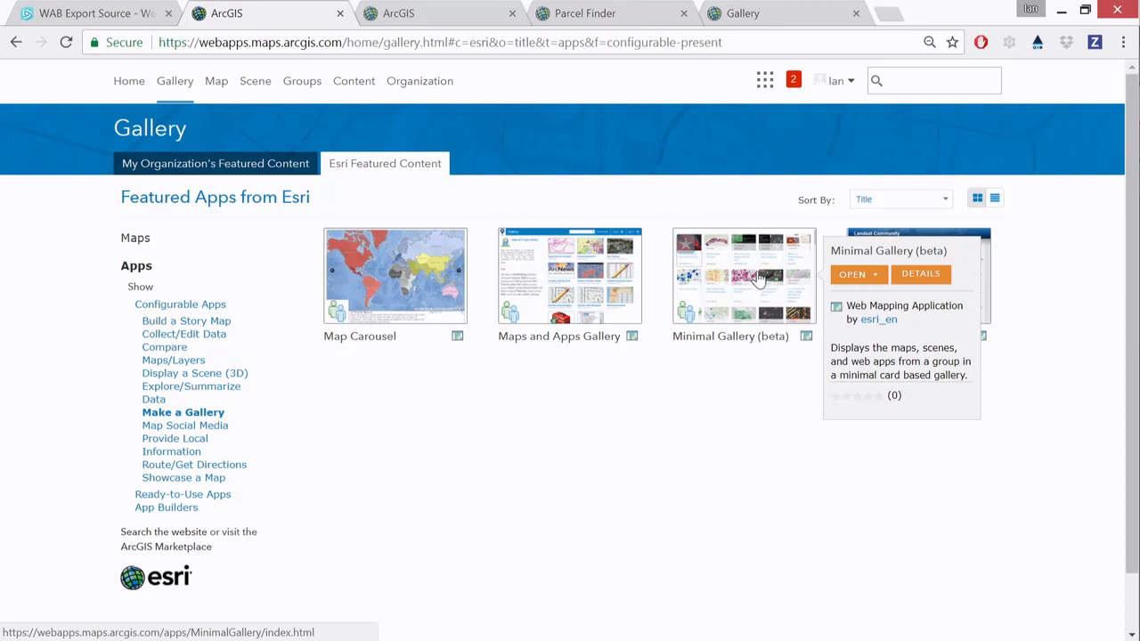
{"action": "left_click", "coordinate": [757, 278]}
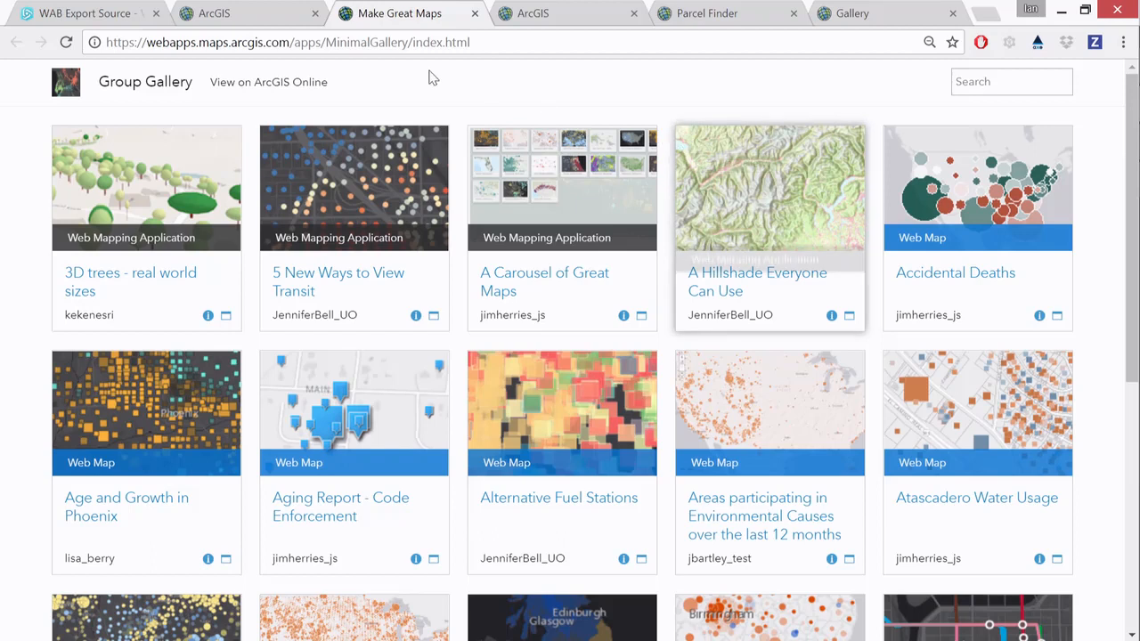
{"action": "left_click", "coordinate": [252, 18]}
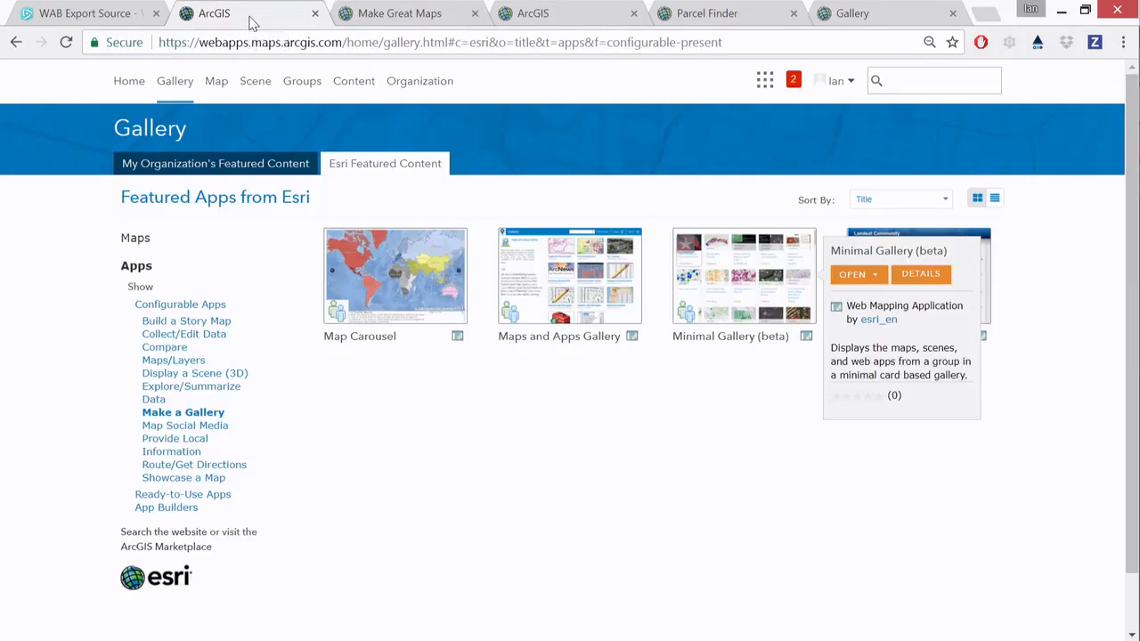
- Preview the Compare Scenes app from the Display a Scene (3D) category and return to the gallery
{"action": "left_click", "coordinate": [211, 378]}
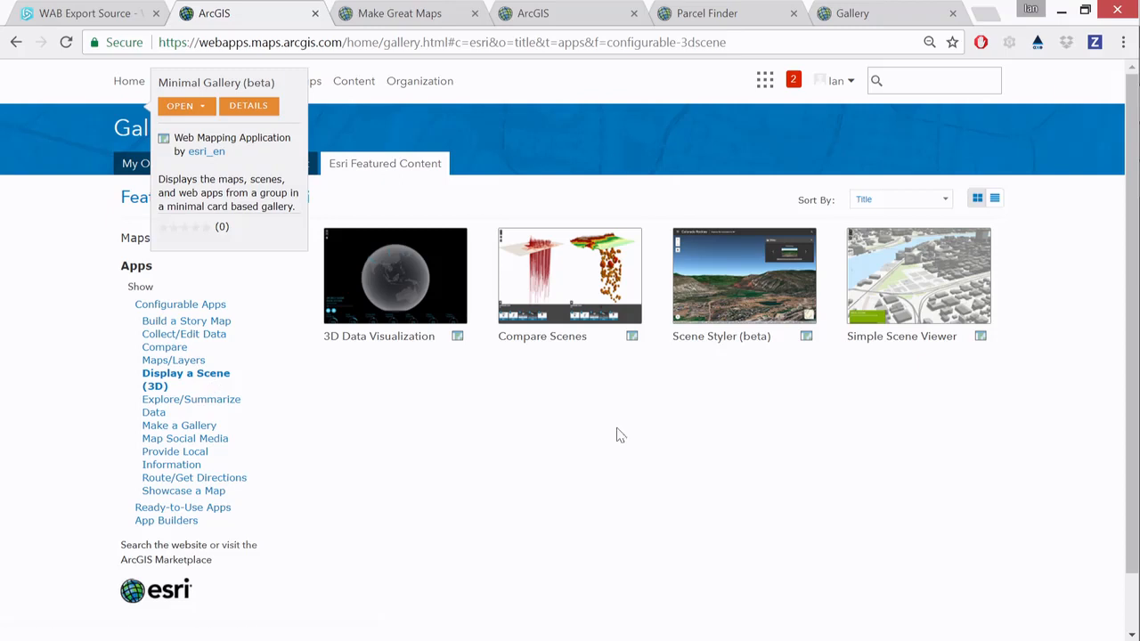
{"action": "left_click", "coordinate": [559, 262]}
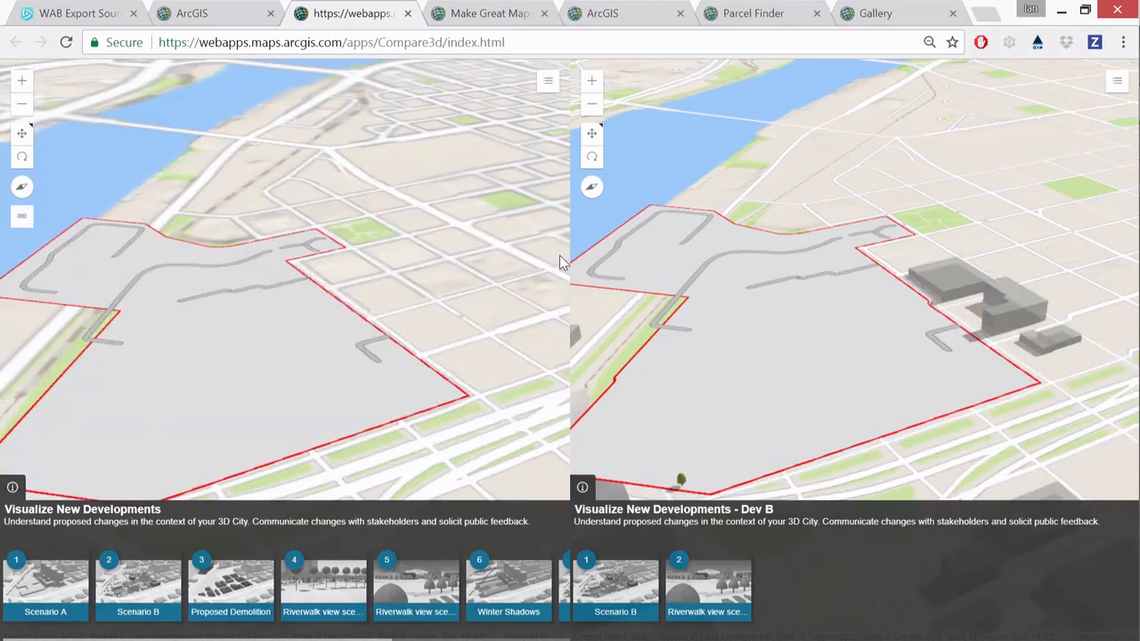
{"action": "left_click", "coordinate": [201, 11]}
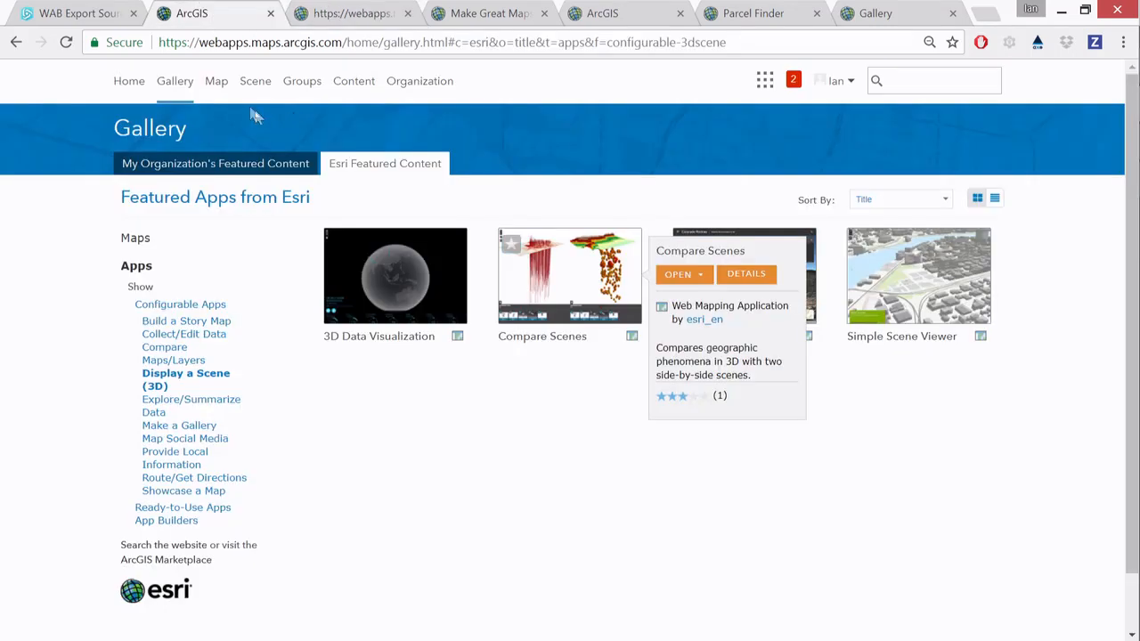
{"action": "left_click", "coordinate": [349, 87]}
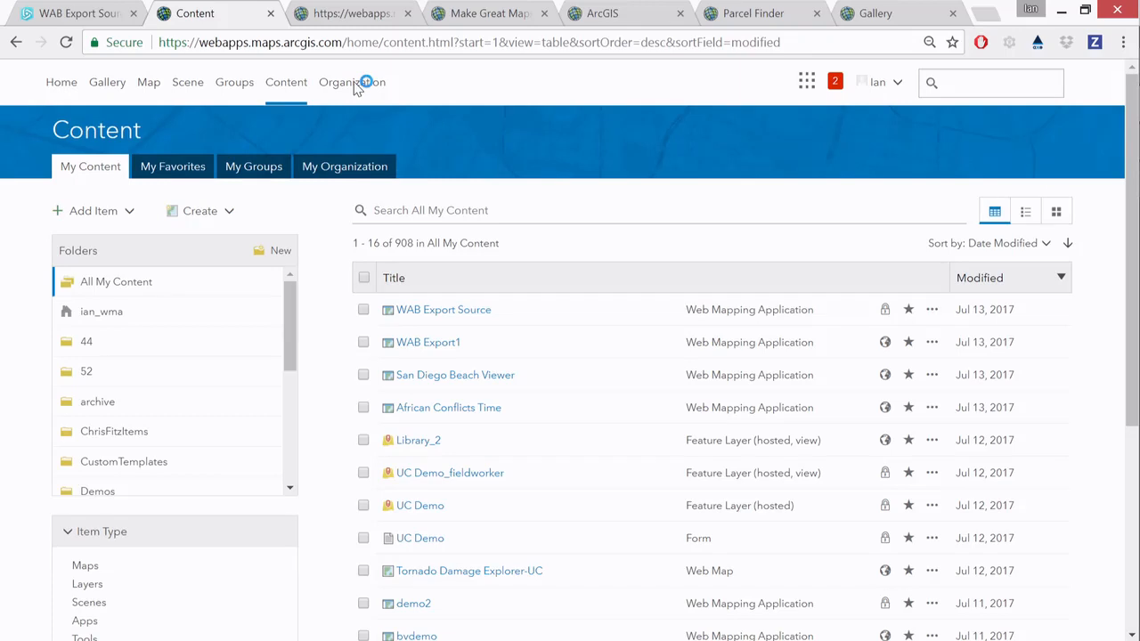
{"action": "left_click", "coordinate": [223, 218]}
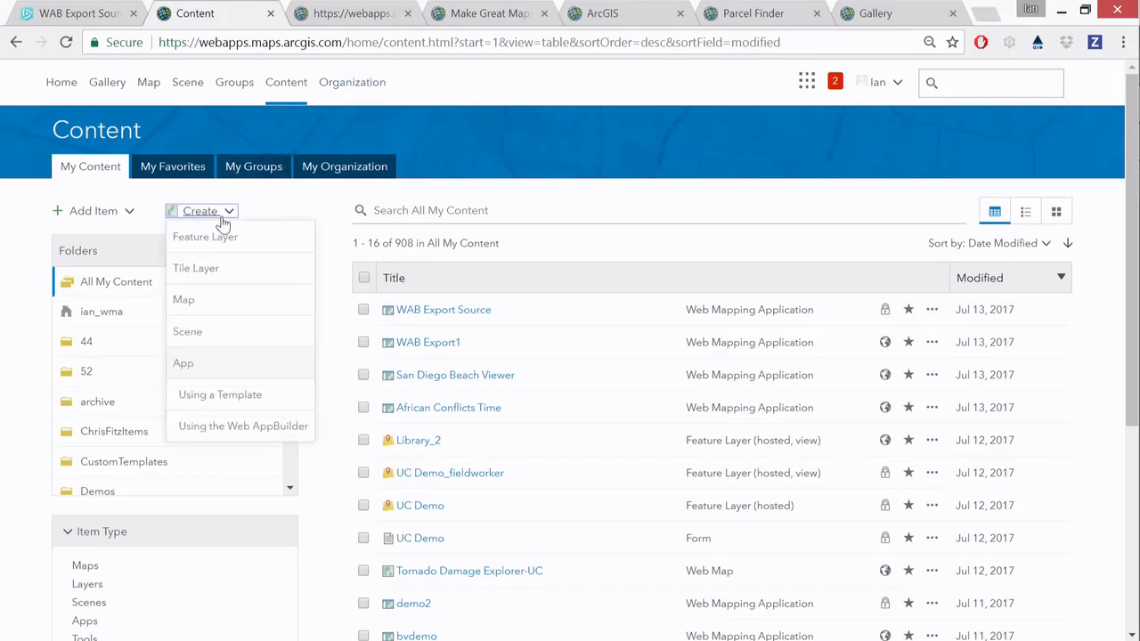
{"action": "left_click", "coordinate": [246, 405]}
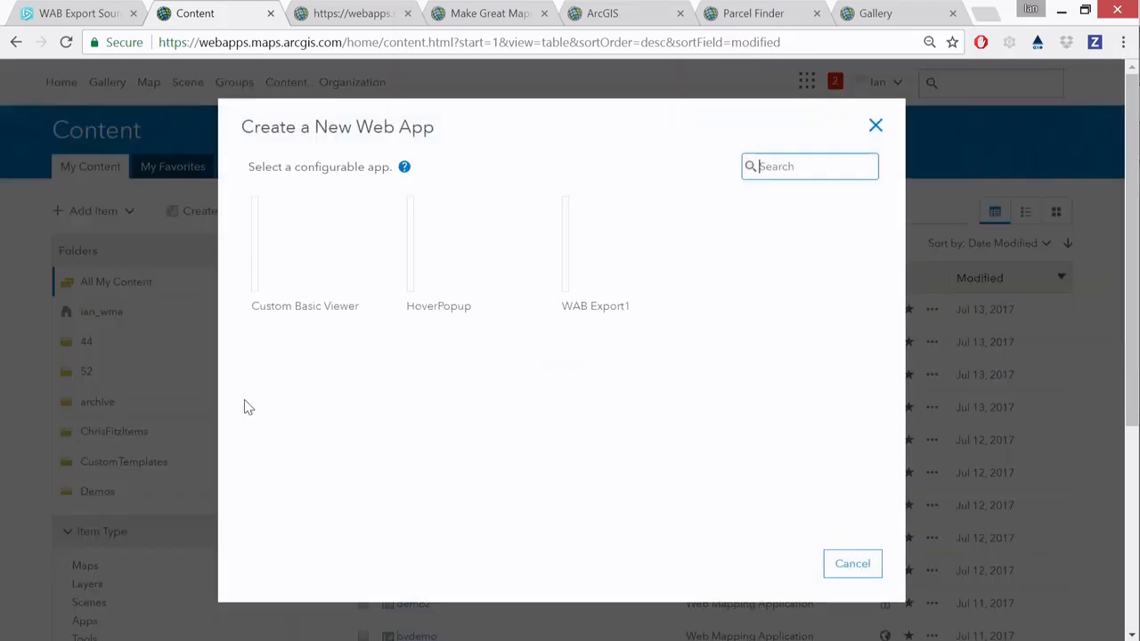
{"action": "left_click", "coordinate": [853, 563]}
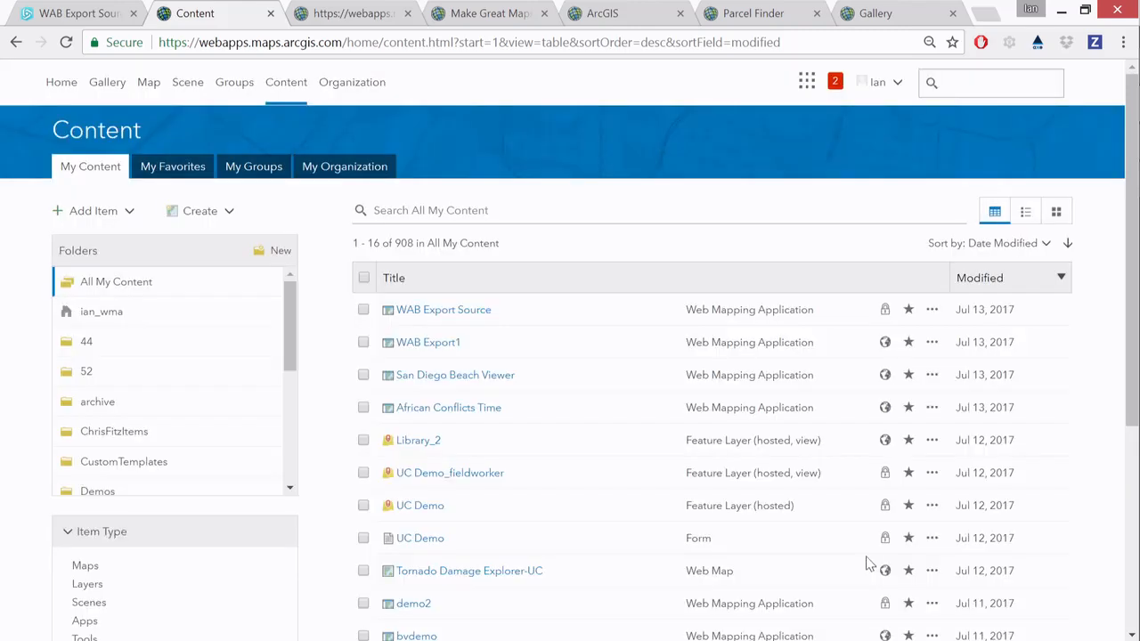
- Set the Configurable Apps group to Esri Default in the organization's map settings and save the settings
{"action": "left_click", "coordinate": [365, 96]}
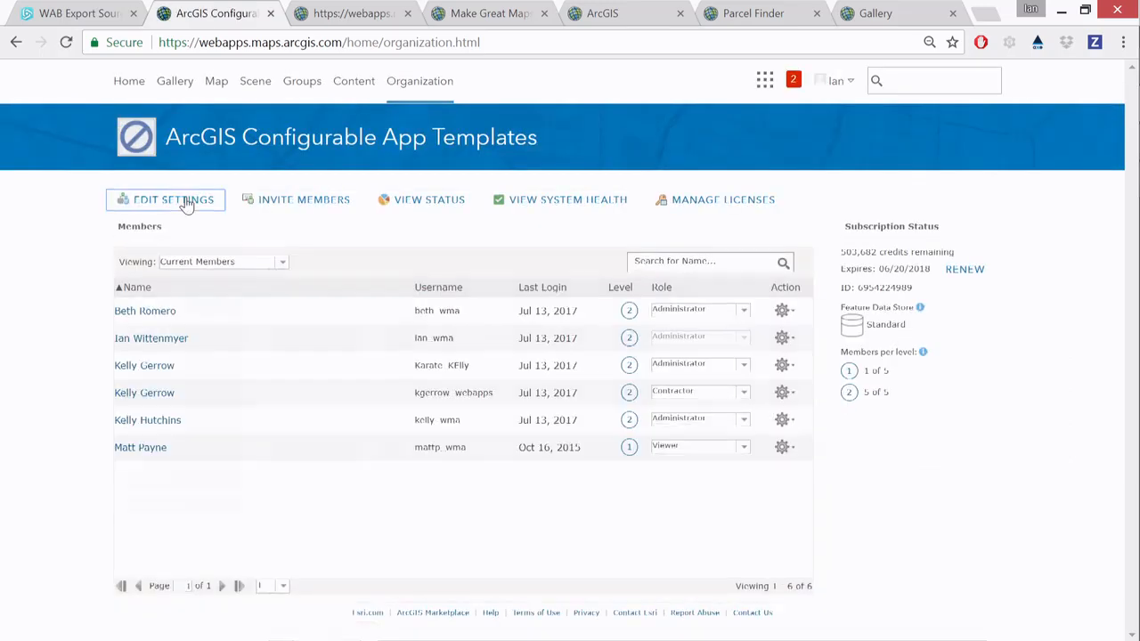
{"action": "left_click", "coordinate": [187, 201]}
{"action": "left_click", "coordinate": [229, 312]}
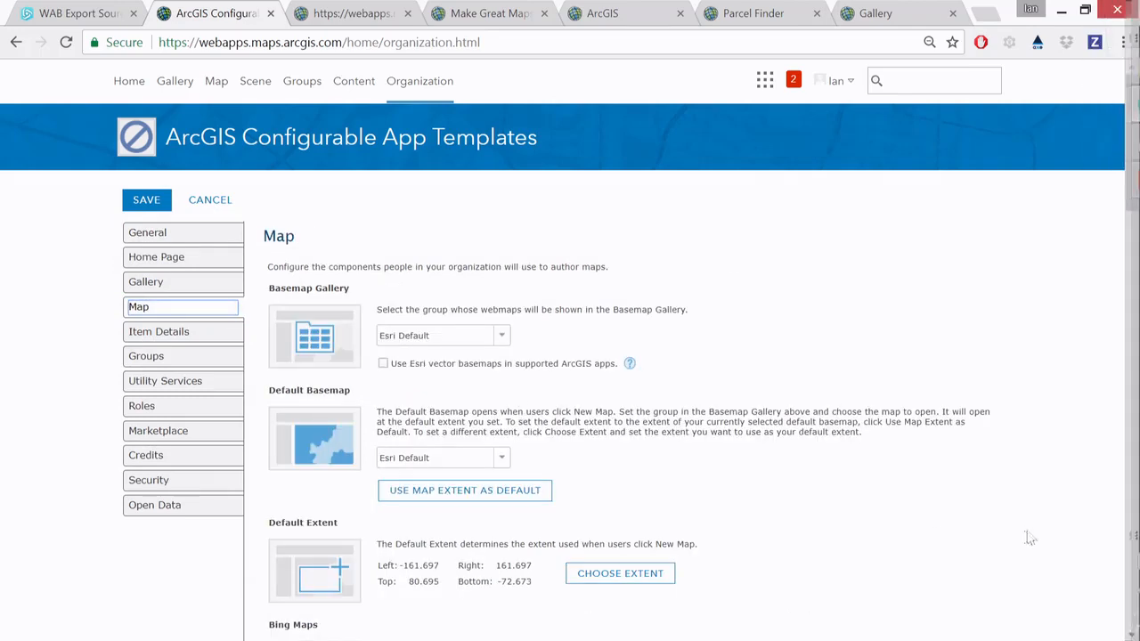
{"action": "scroll", "coordinate": [1024, 538], "scroll_direction": "down", "scroll_amount": 5}
{"action": "left_click", "coordinate": [502, 283]}
{"action": "left_click", "coordinate": [466, 298]}
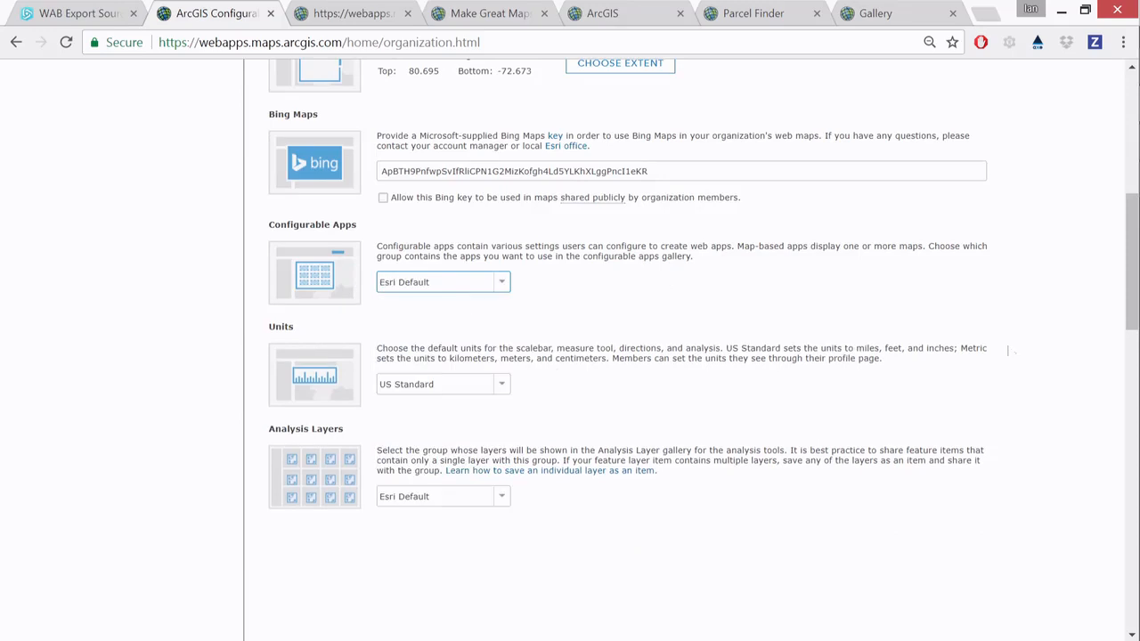
{"action": "left_click_drag", "start_coordinate": [1127, 324], "coordinate": [1120, 594]}
{"action": "left_click", "coordinate": [144, 600]}
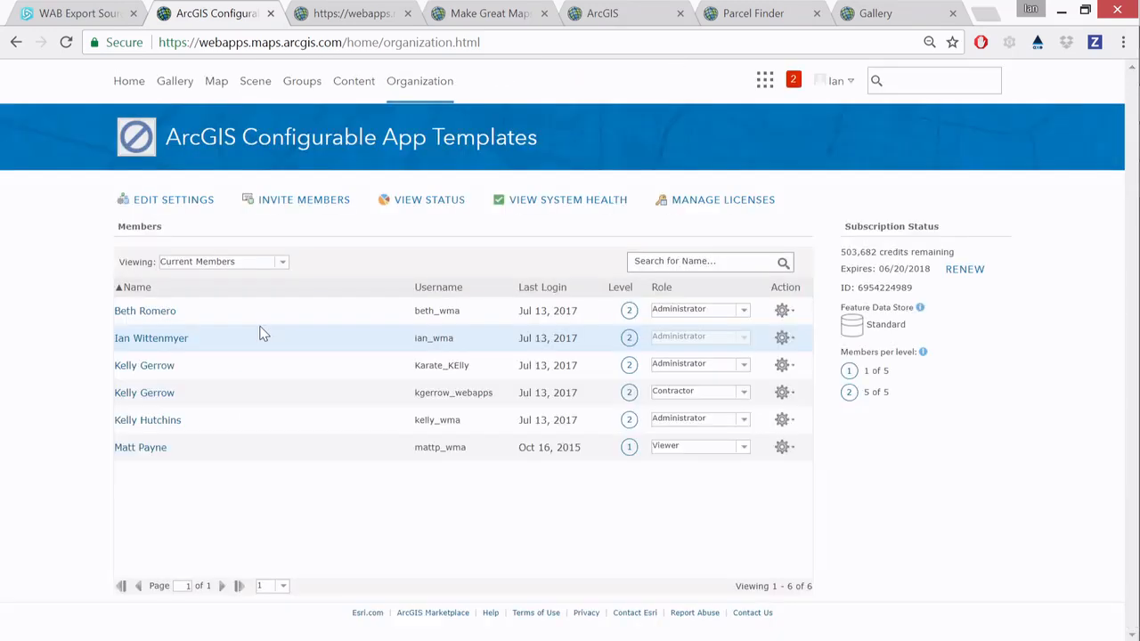
- Start a new web app from the content list using the Basic Viewer template
{"action": "left_click", "coordinate": [363, 94]}
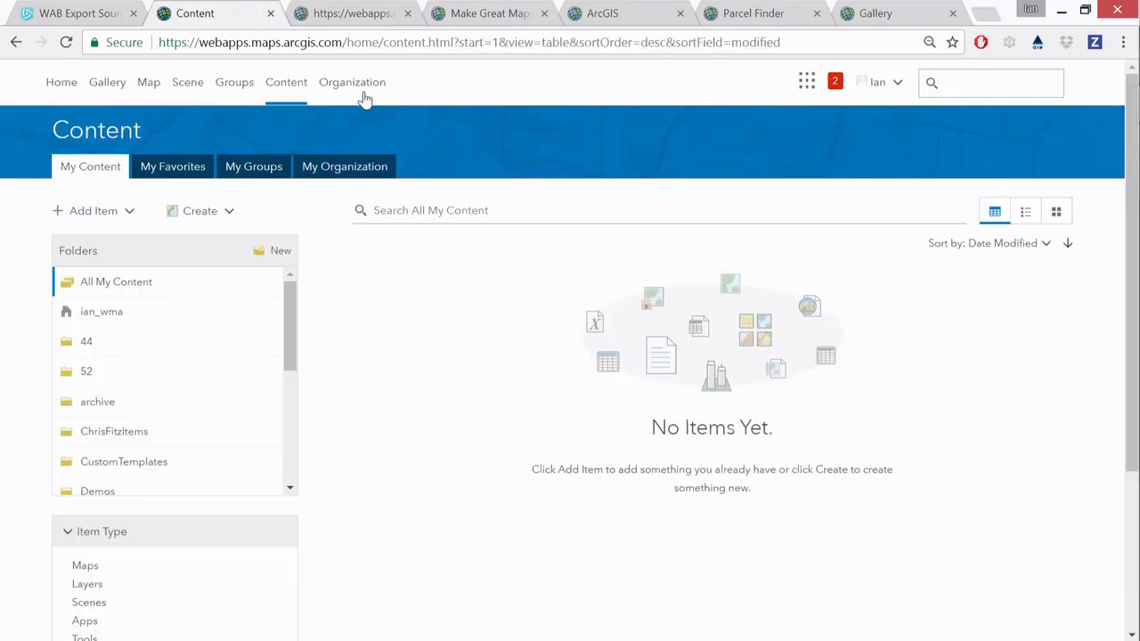
{"action": "left_click", "coordinate": [223, 212]}
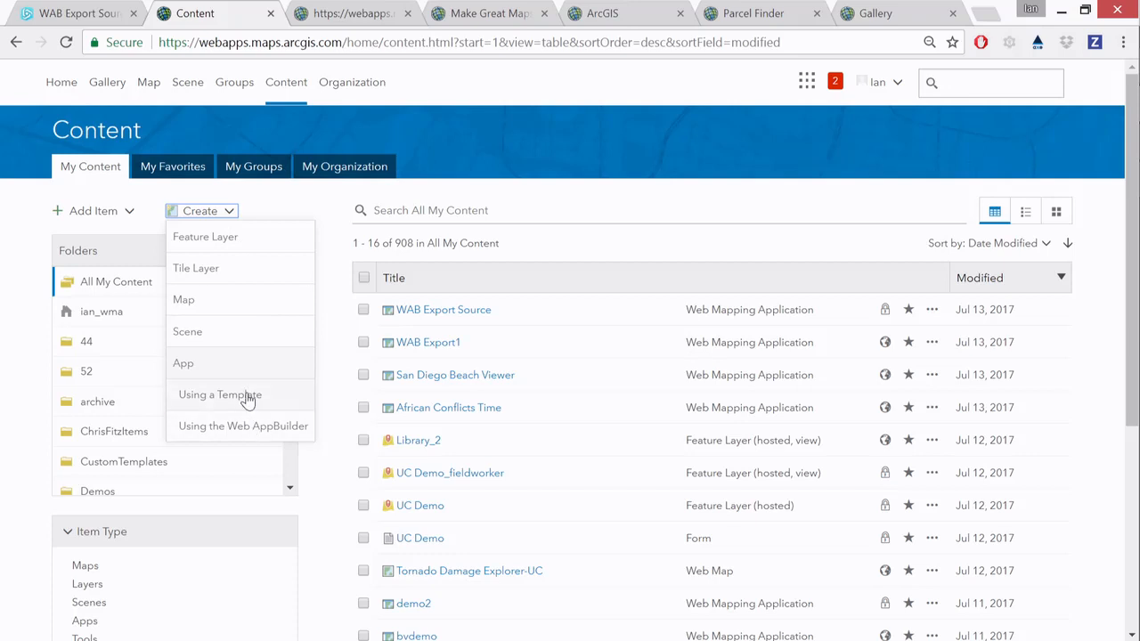
{"action": "left_click", "coordinate": [248, 402]}
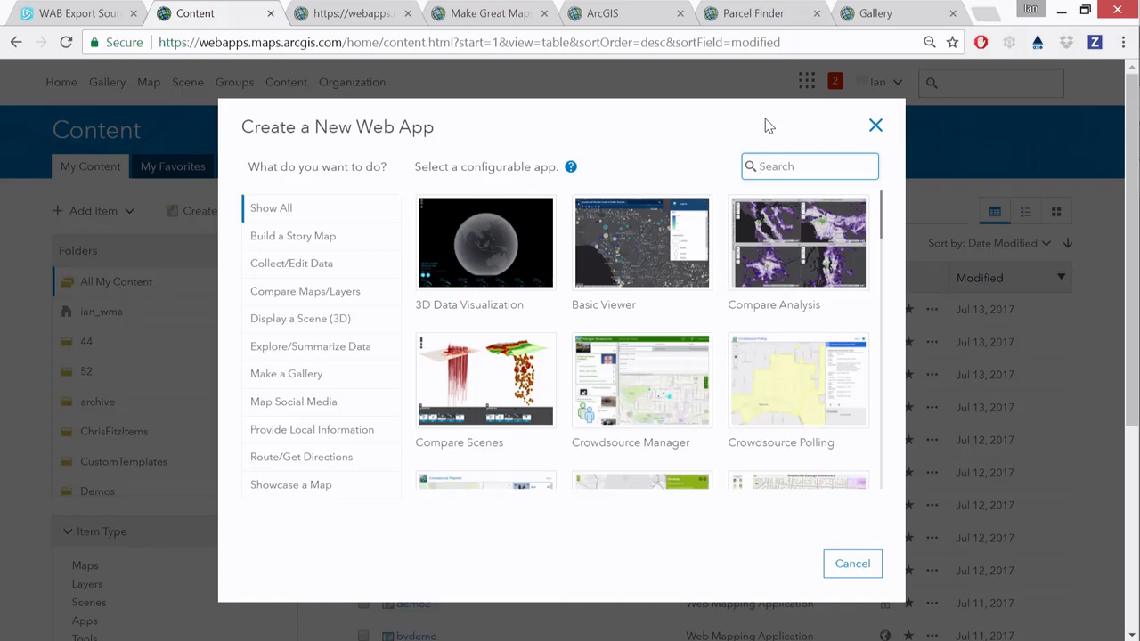
{"action": "left_click", "coordinate": [643, 250]}
{"action": "left_click", "coordinate": [753, 475]}
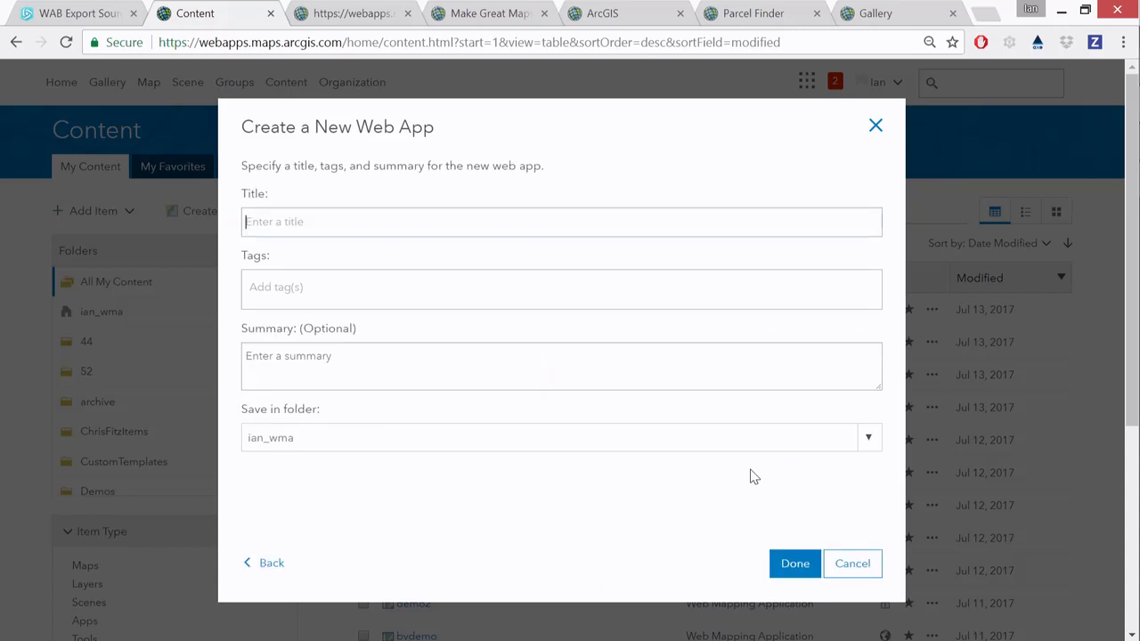
- Title the new web app Parcel Locator, tag it UC and create it
{"action": "type", "text": "Parcel Locator"}
{"action": "key", "text": "Tab"}
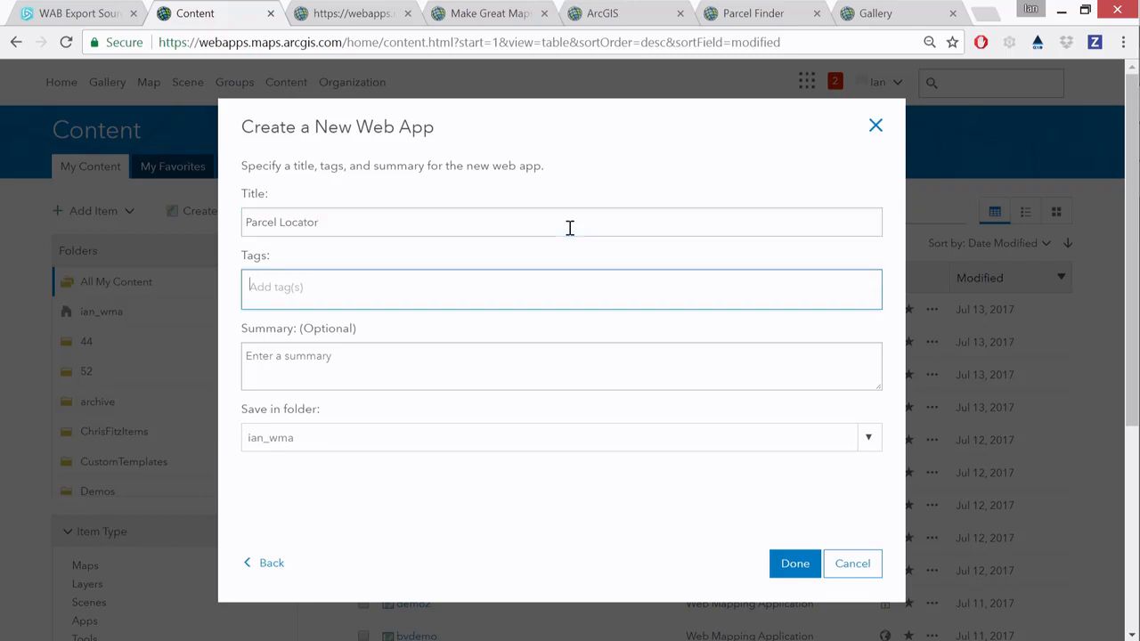
{"action": "type", "text": "U"}
{"action": "key", "text": "Down"}
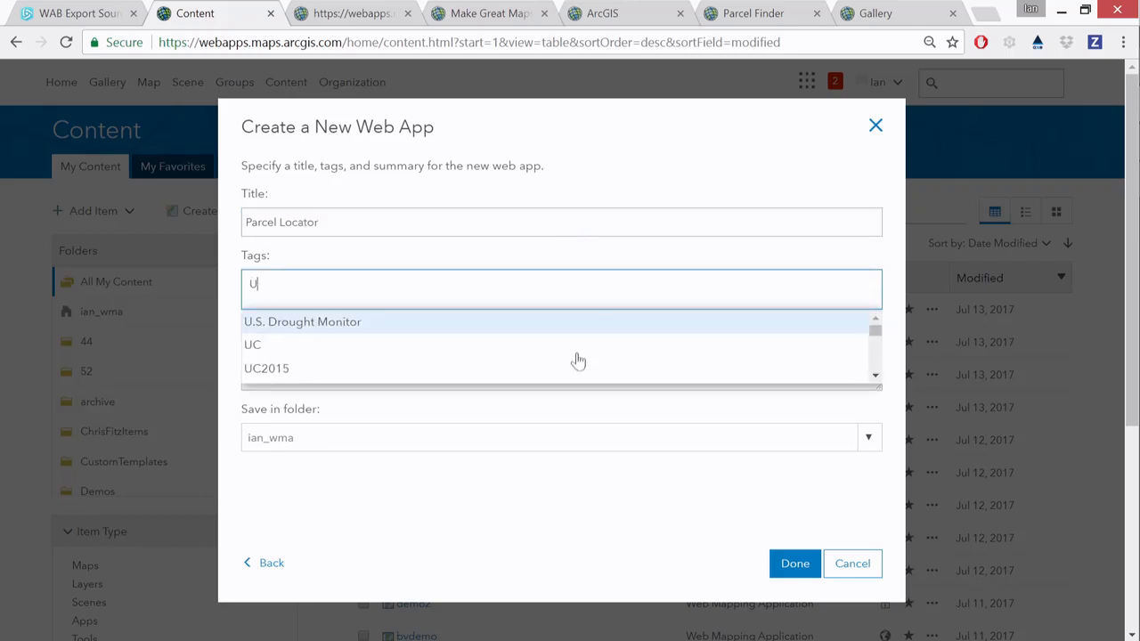
{"action": "type", "text": "C"}
{"action": "key", "text": "Return"}
{"action": "left_click", "coordinate": [795, 563]}
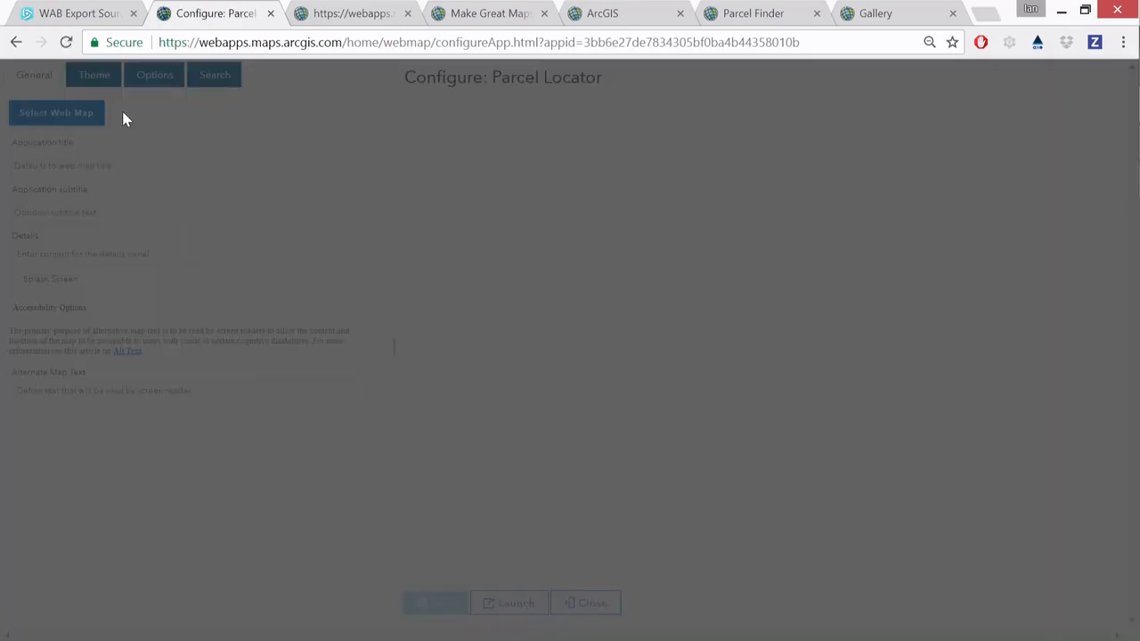
- Search the web maps for "parcel" and select Parcel Finder as the app's web map
{"action": "left_click", "coordinate": [89, 113]}
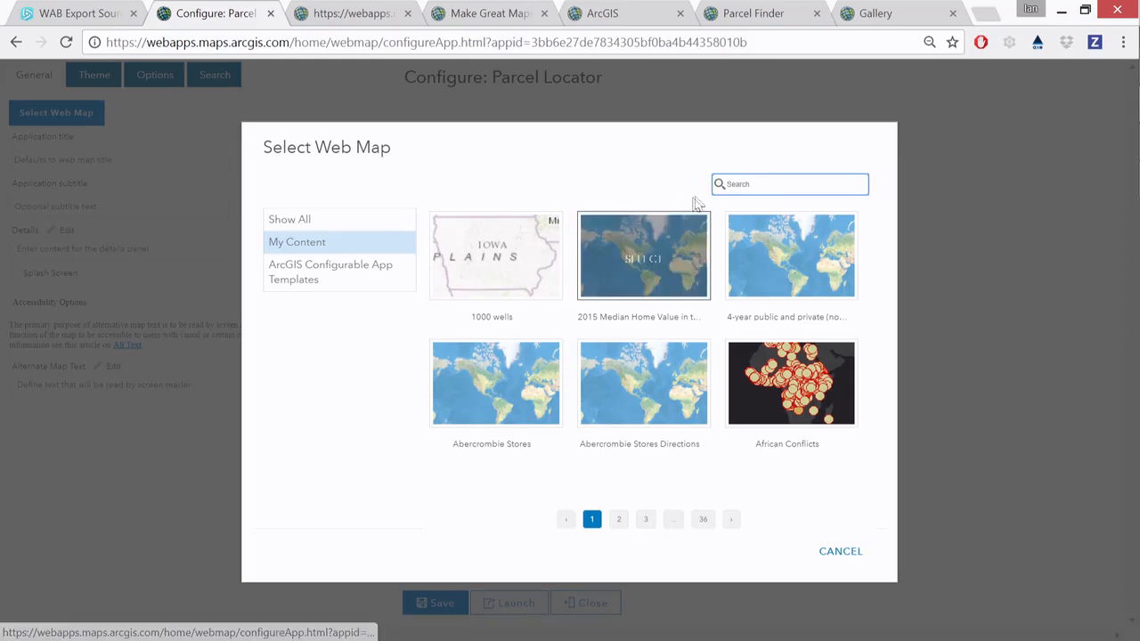
{"action": "type", "text": "rcel"}
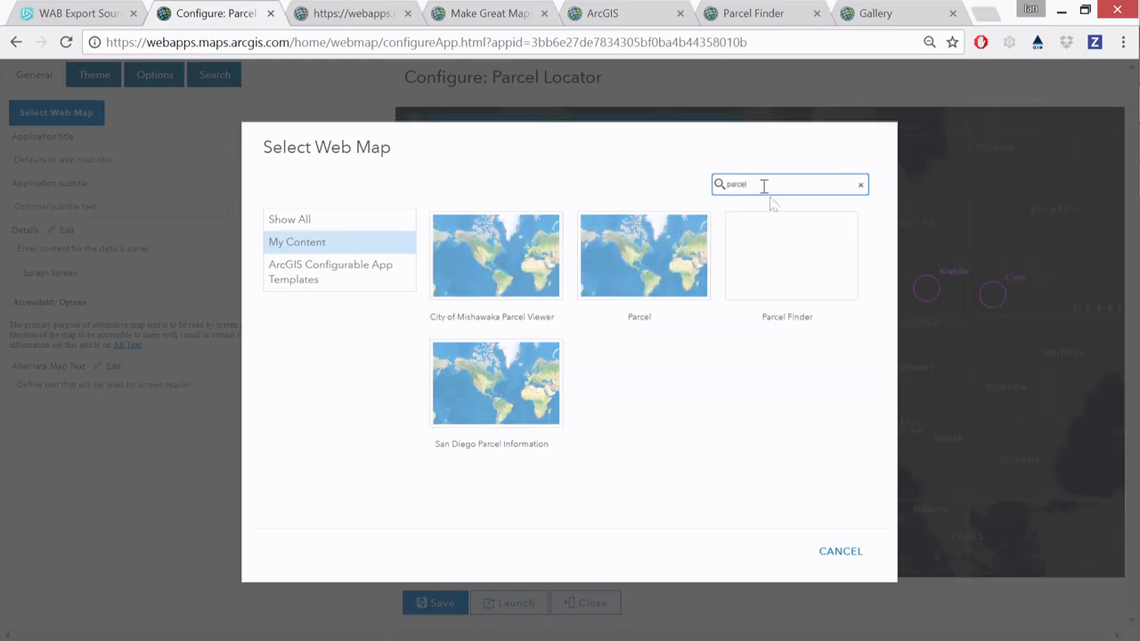
{"action": "left_click", "coordinate": [807, 283]}
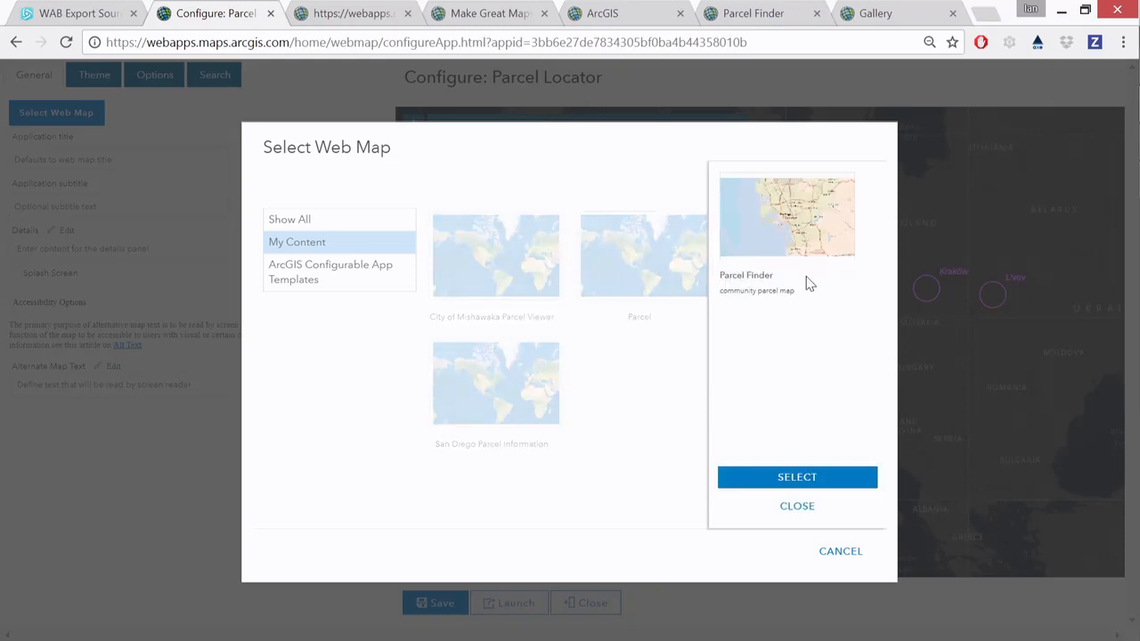
{"action": "left_click", "coordinate": [789, 483]}
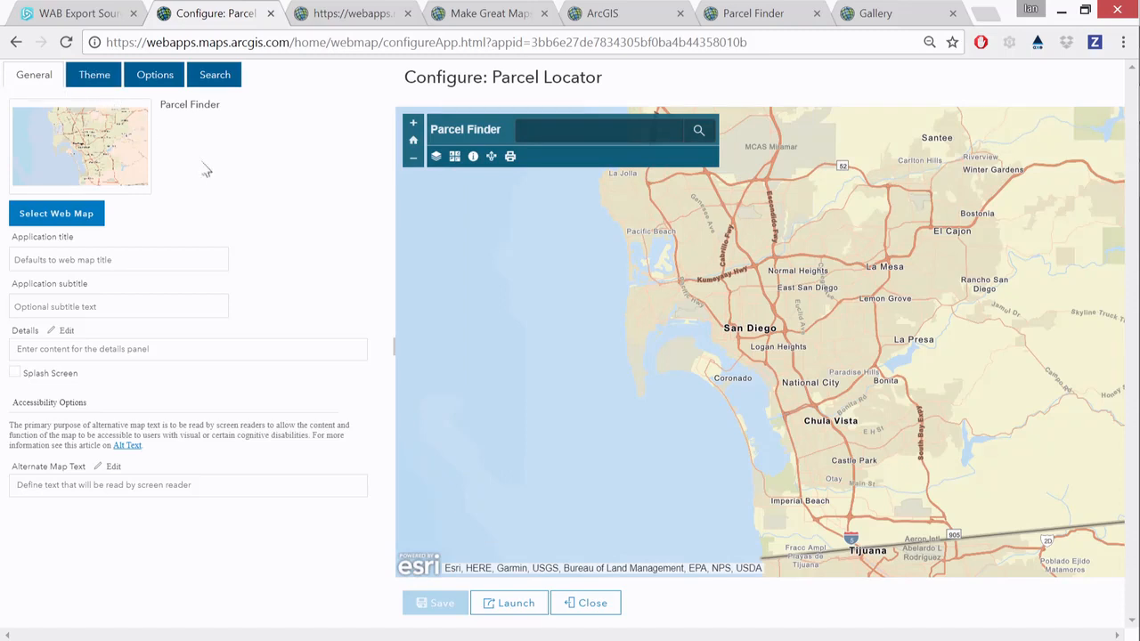
- Turn off the Basemap Gallery, Bookmarks, Map Details and layer list tools for the app toolbar and save the configuration
{"action": "left_click", "coordinate": [164, 80]}
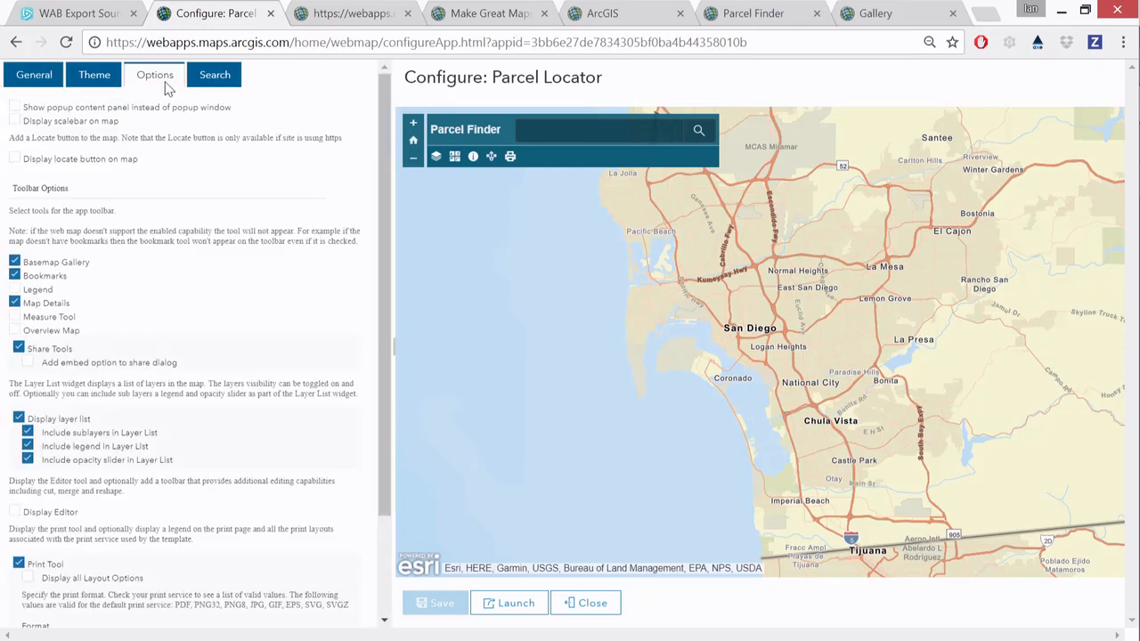
{"action": "left_click", "coordinate": [14, 262]}
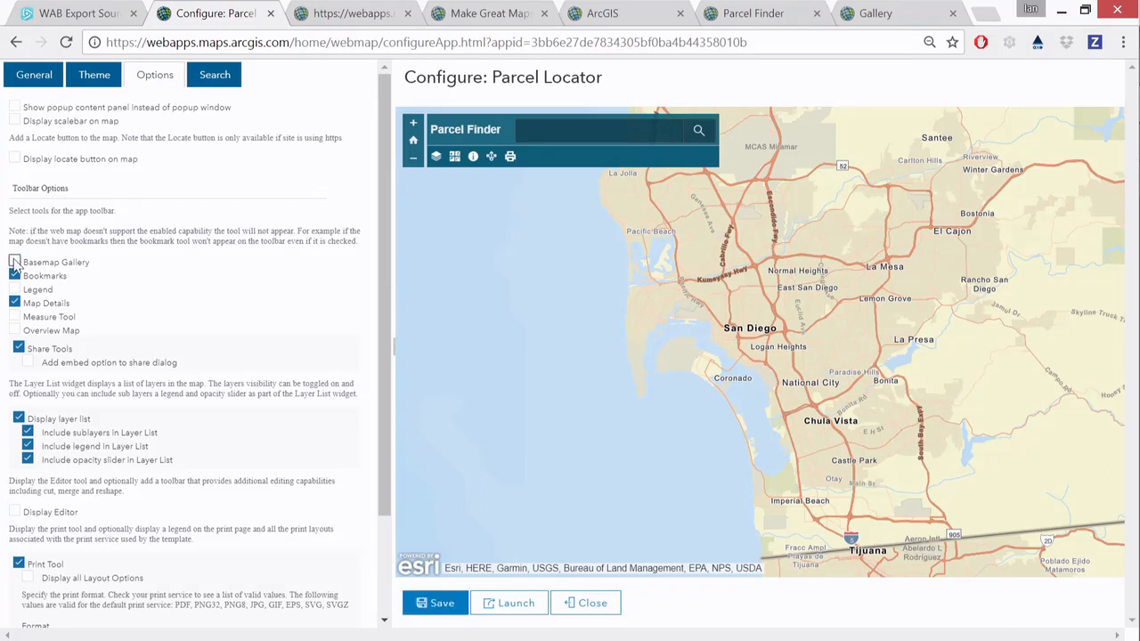
{"action": "left_click", "coordinate": [15, 275]}
{"action": "left_click", "coordinate": [15, 303]}
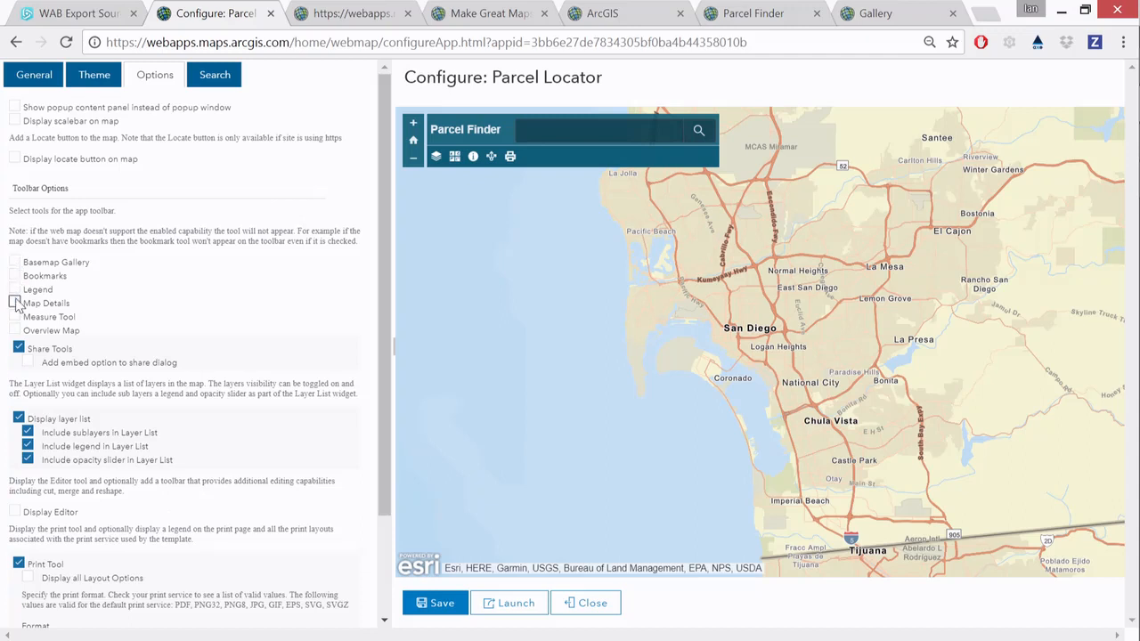
{"action": "left_click", "coordinate": [19, 418]}
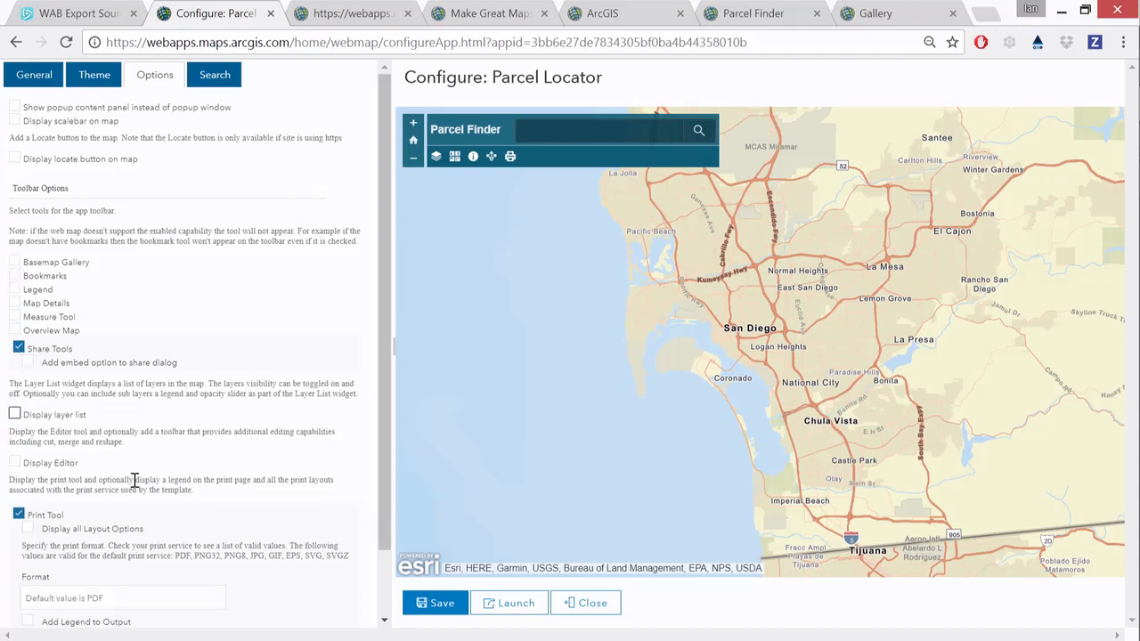
{"action": "scroll", "coordinate": [385, 481], "scroll_direction": "down", "scroll_amount": 1}
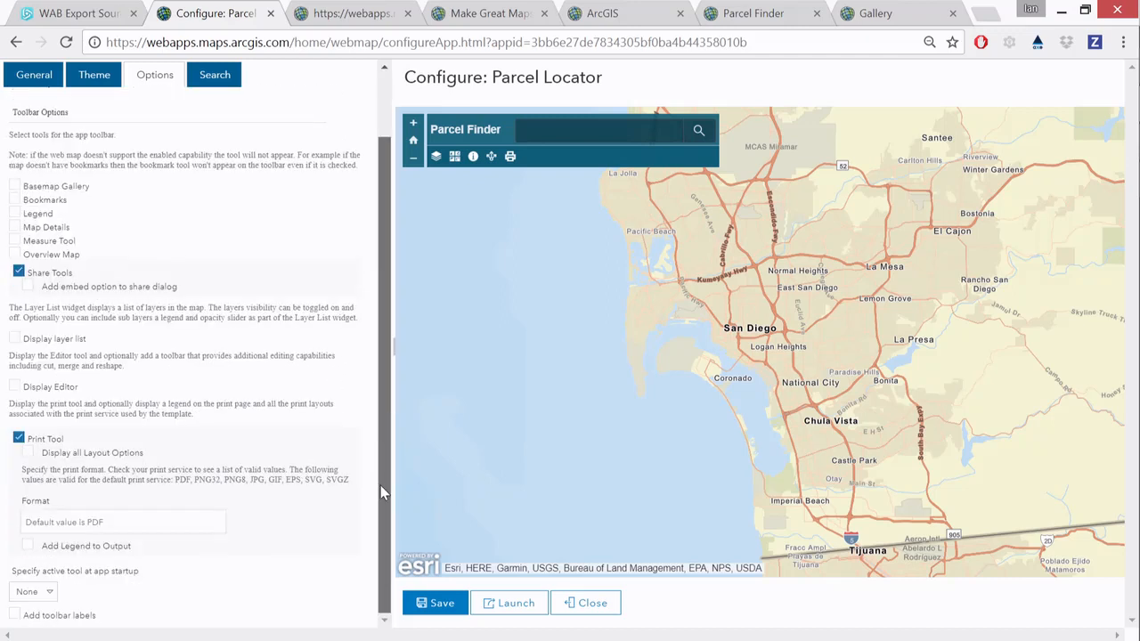
{"action": "left_click", "coordinate": [440, 603]}
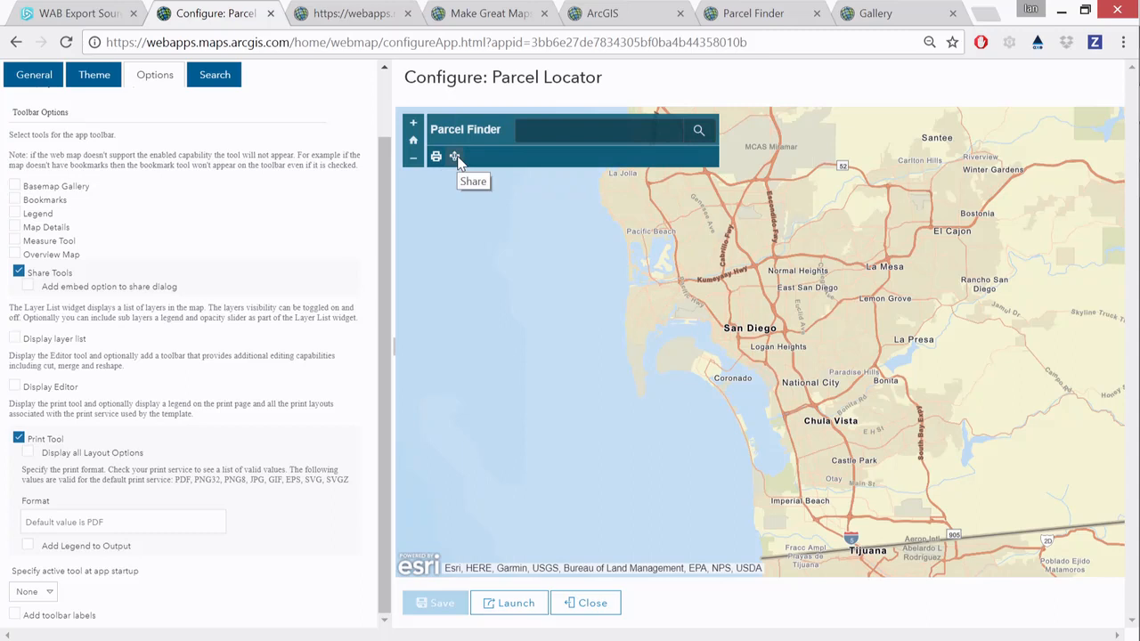
- Disable the Esri World Geocoder search source and enable Parcels instead
{"action": "left_click", "coordinate": [216, 78]}
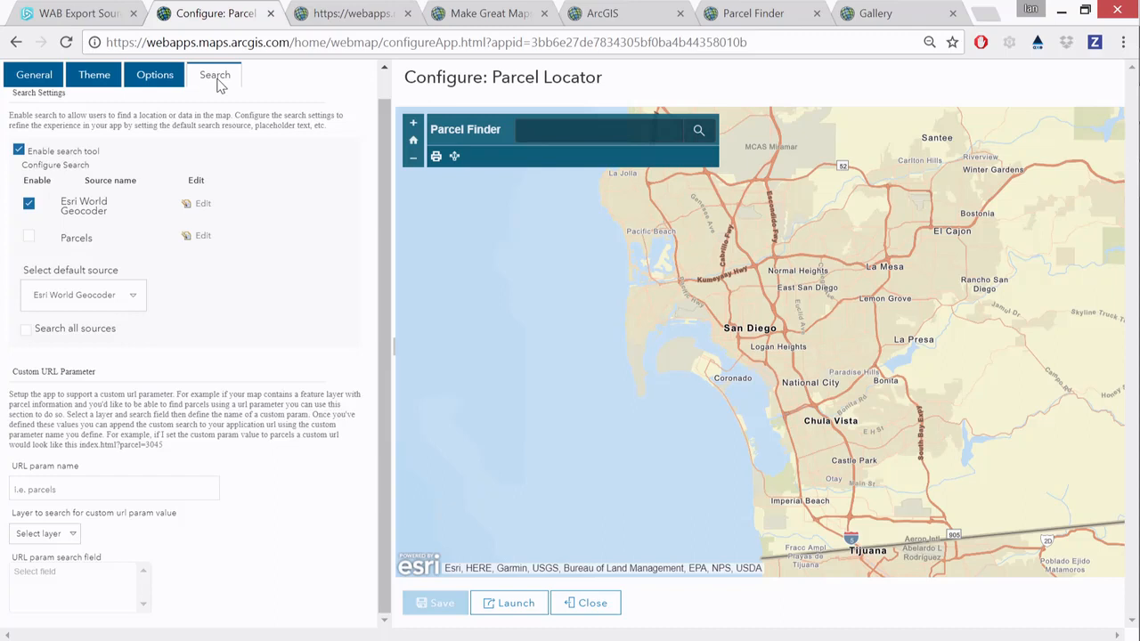
{"action": "left_click", "coordinate": [28, 204]}
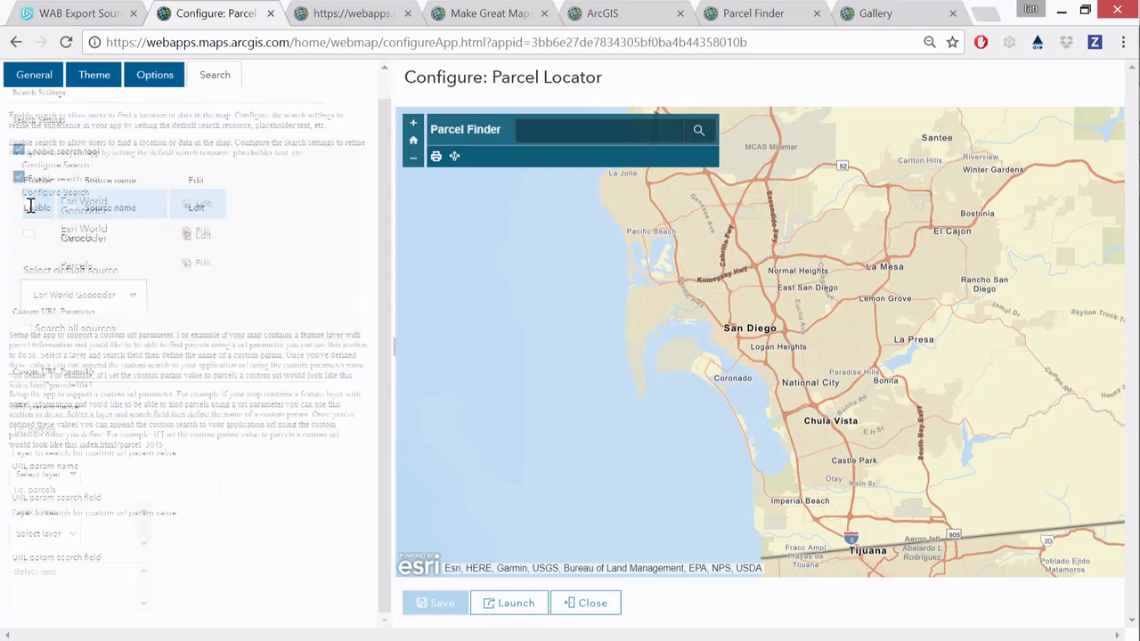
{"action": "left_click", "coordinate": [30, 265]}
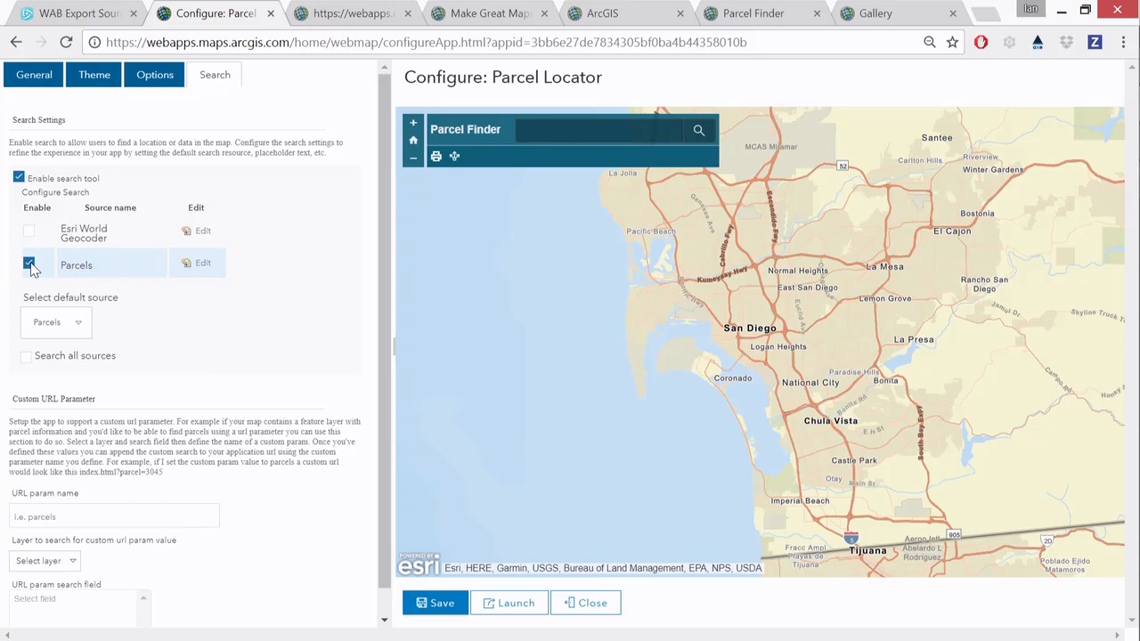
- Set the placeholder text of the Parcels search source to "Enter Parcel ID"
{"action": "left_click", "coordinate": [210, 271]}
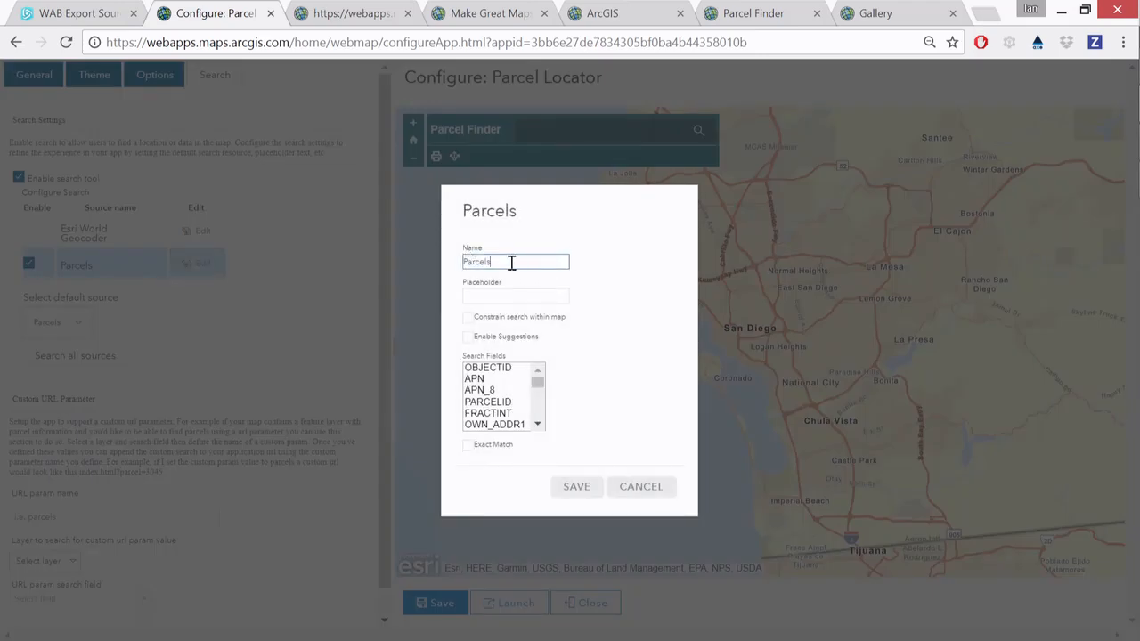
{"action": "left_click", "coordinate": [508, 291]}
{"action": "type", "text": "P"}
{"action": "type", "text": "Enter Parce"}
{"action": "type", "text": "l ID"}
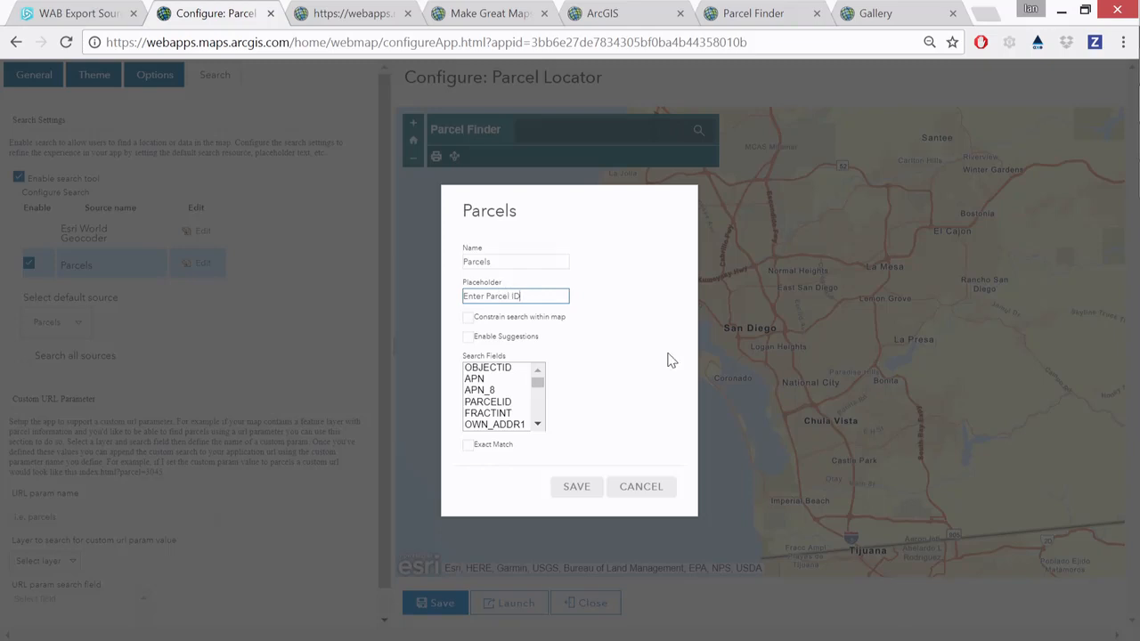
- Enable suggestions for the Parcels source with a maximum of 5, using Parcel_ID as the display field
{"action": "left_click", "coordinate": [468, 338]}
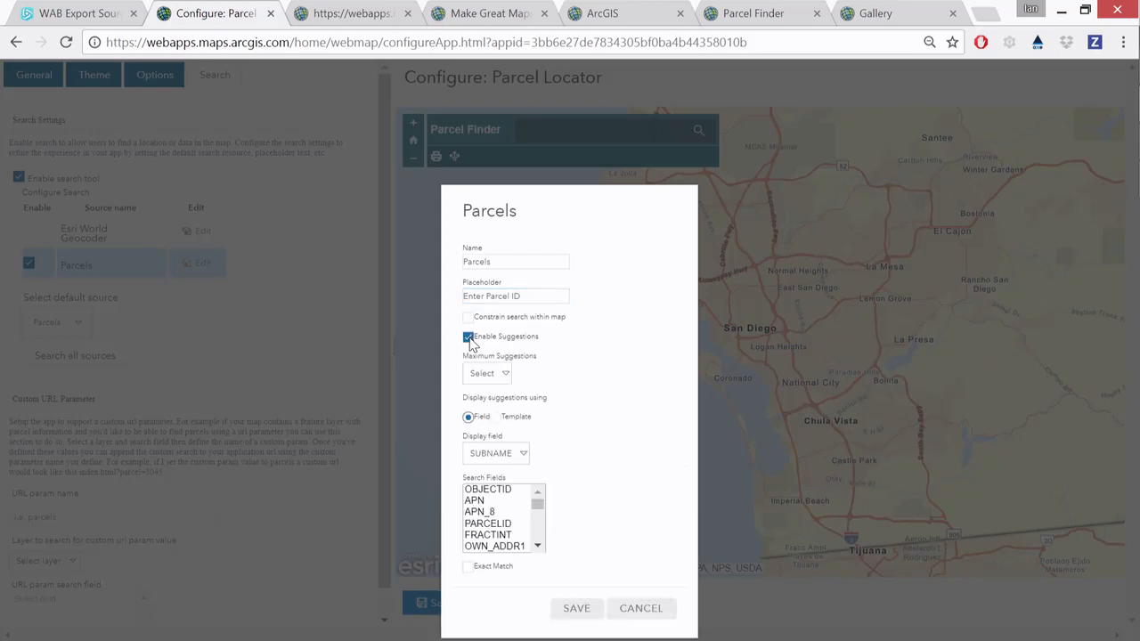
{"action": "left_click", "coordinate": [486, 374]}
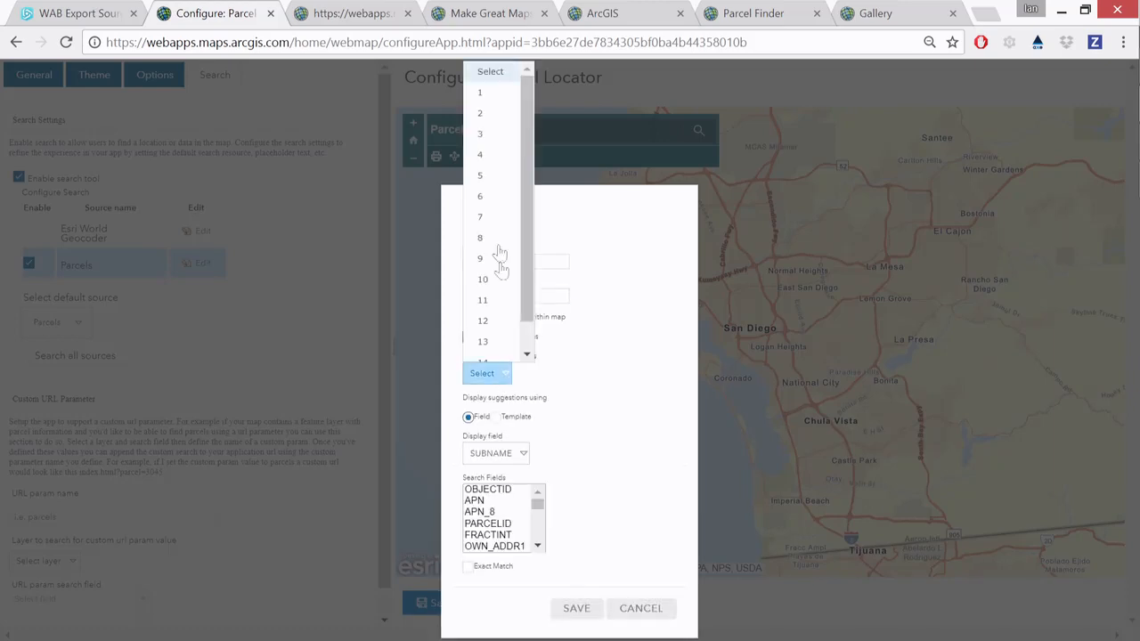
{"action": "left_click", "coordinate": [494, 181]}
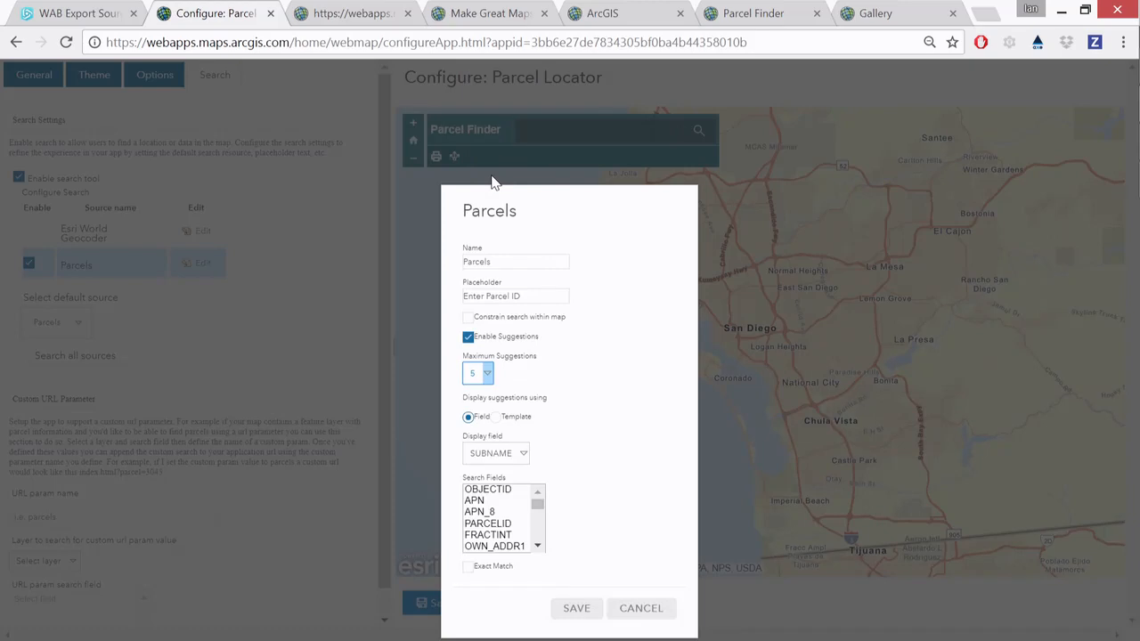
{"action": "left_click", "coordinate": [524, 456]}
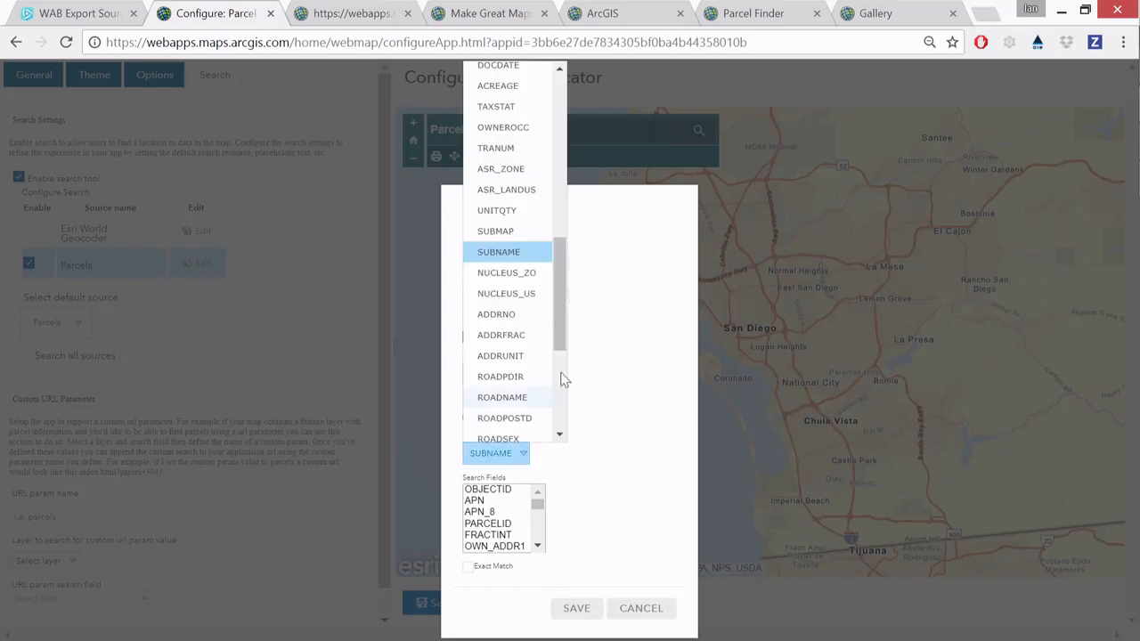
{"action": "left_click_drag", "start_coordinate": [565, 348], "coordinate": [562, 433]}
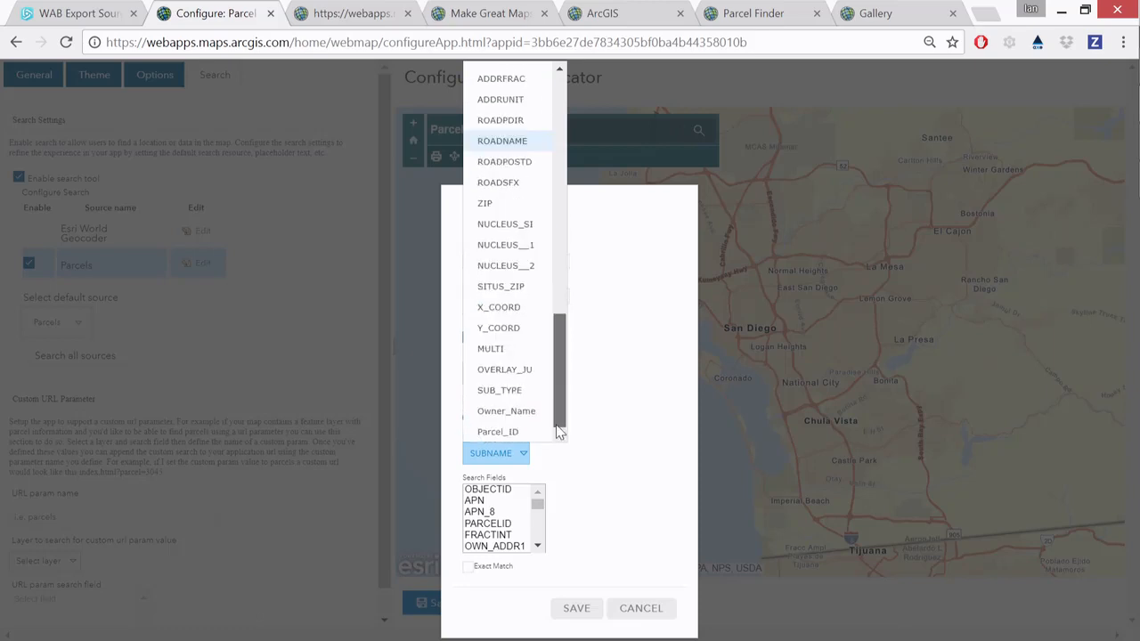
{"action": "left_click", "coordinate": [509, 433]}
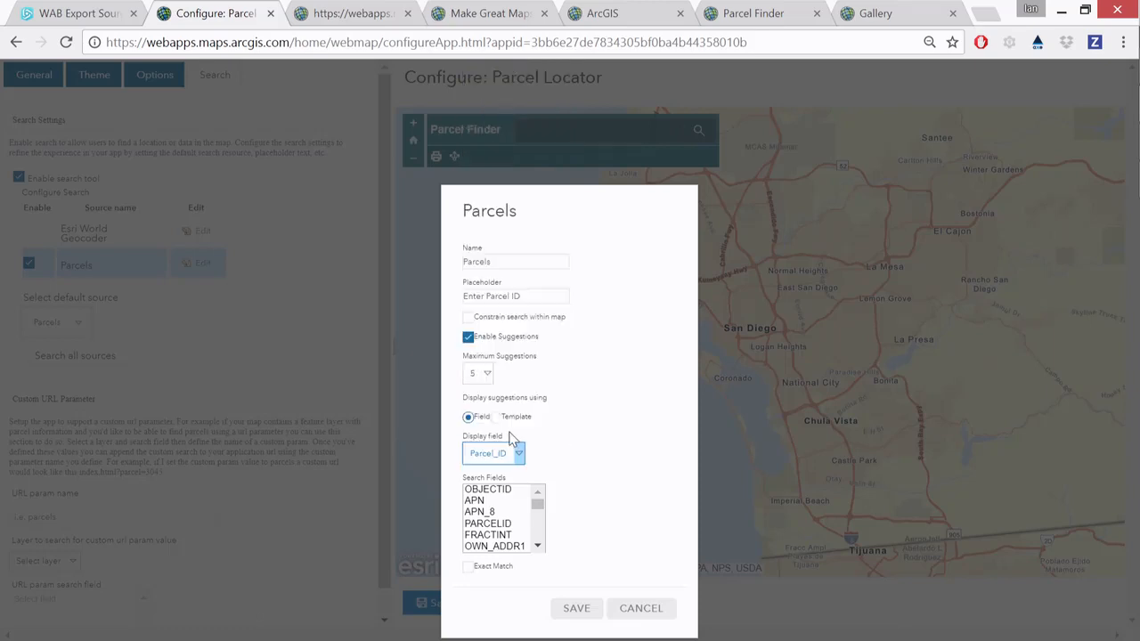
- Choose Parcel_ID as the search field for the Parcels source and save the app configuration
{"action": "left_click_drag", "start_coordinate": [538, 504], "coordinate": [539, 552]}
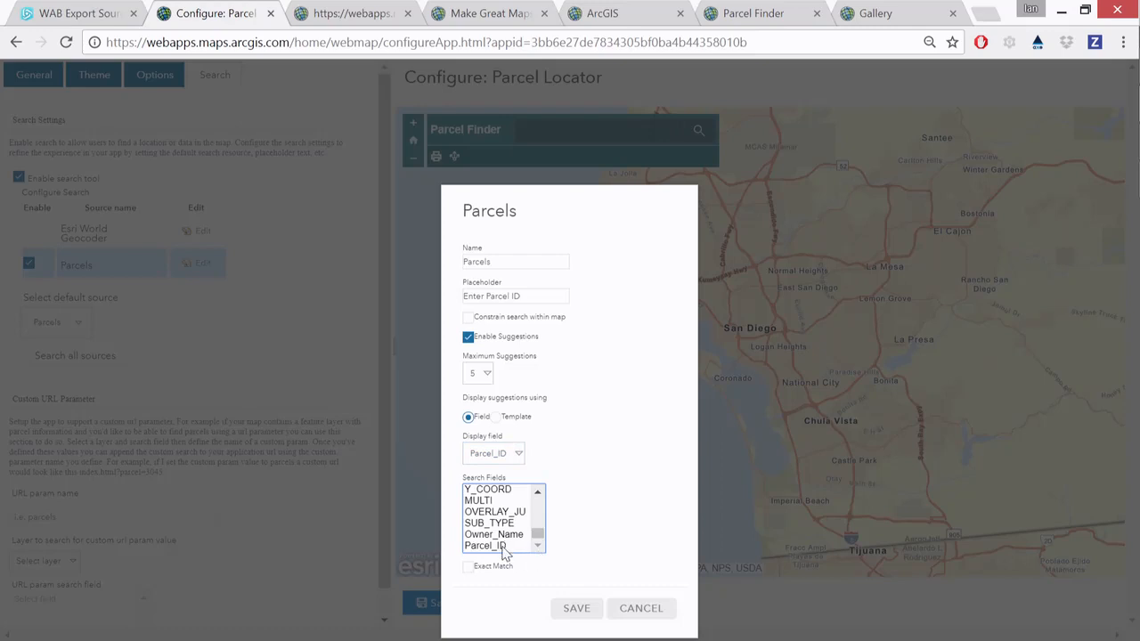
{"action": "left_click", "coordinate": [503, 546]}
{"action": "left_click", "coordinate": [570, 610]}
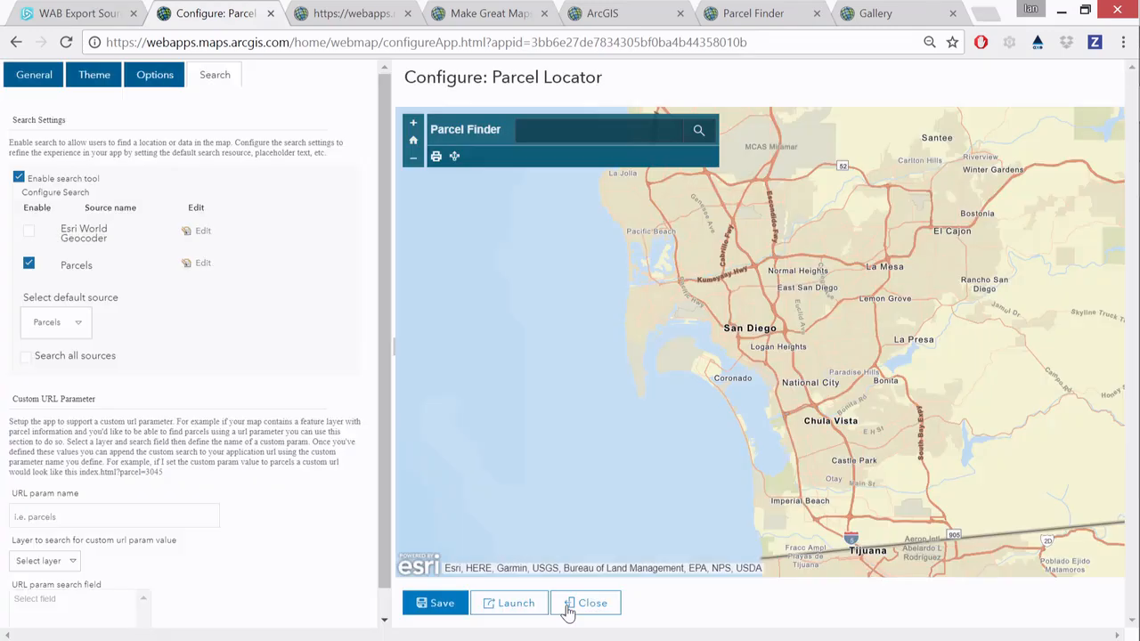
{"action": "left_click", "coordinate": [427, 603]}
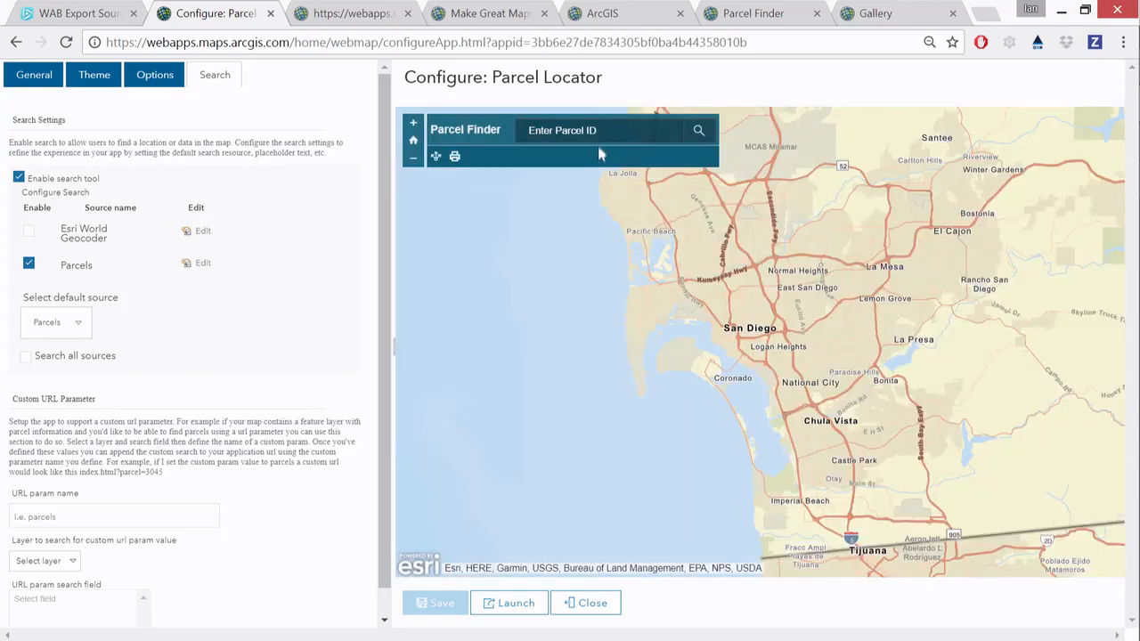
- Test the preview's search box with an owner's first name, then search for 167 and go to the first suggested parcel
{"action": "left_click", "coordinate": [609, 130]}
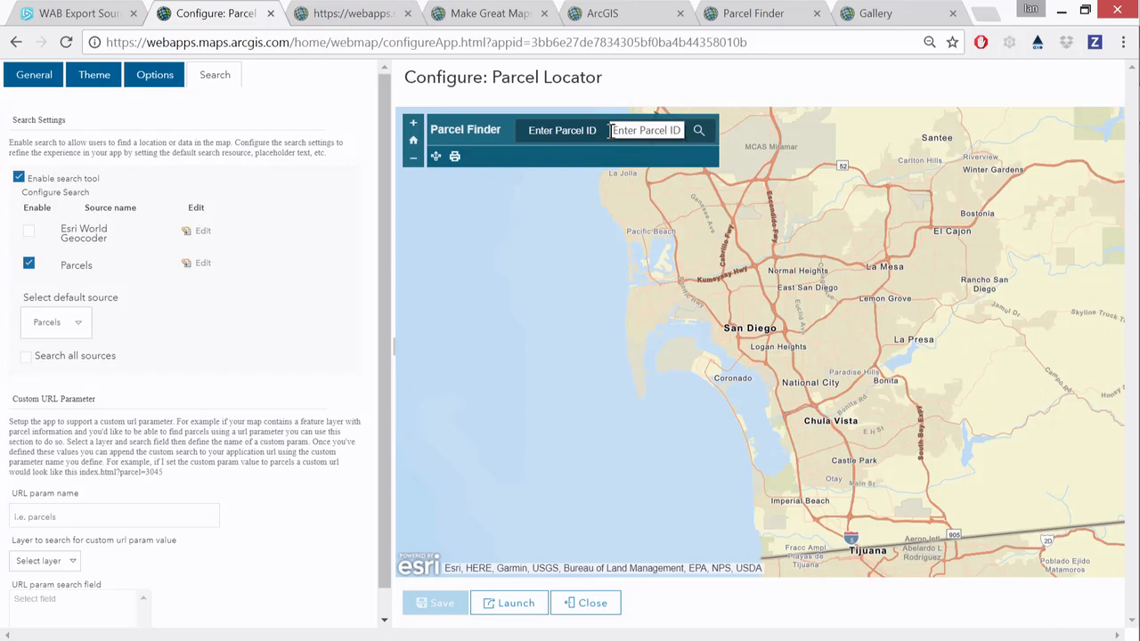
{"action": "type", "text": "ian"}
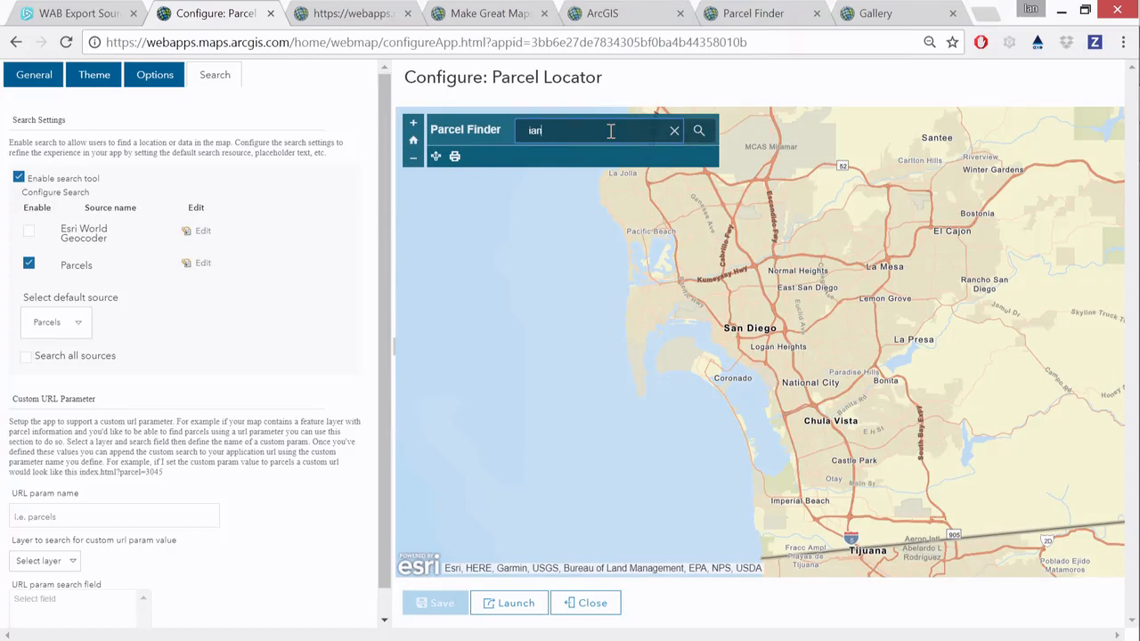
{"action": "key", "text": "BackSpace"}
{"action": "key", "text": "BackSpace"}
{"action": "key", "text": "BackSpace"}
{"action": "type", "text": "167"}
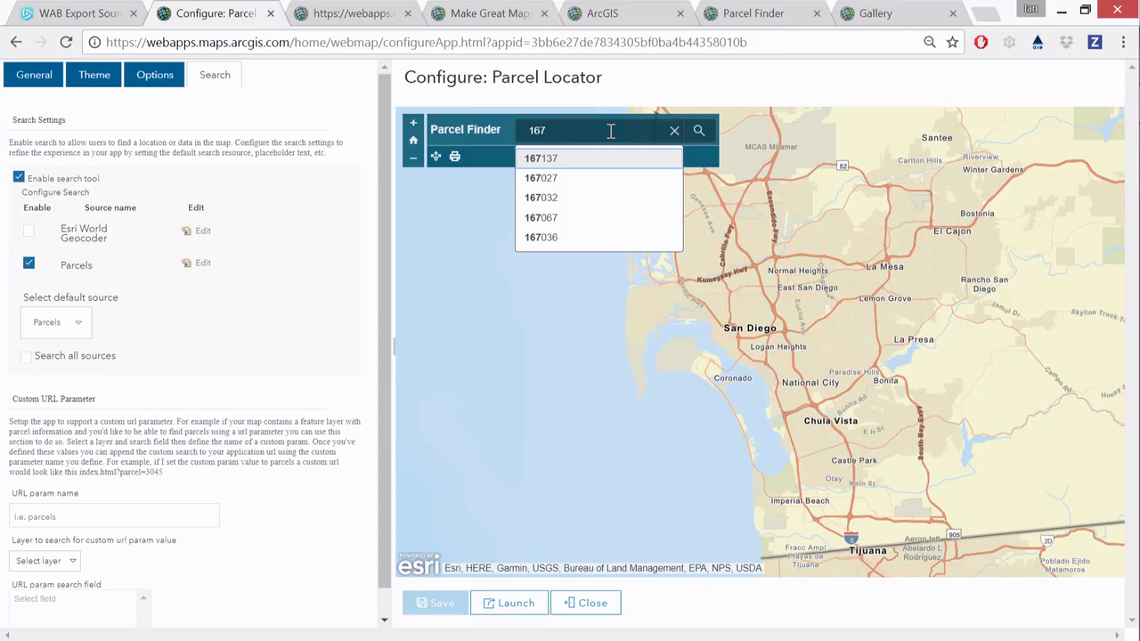
{"action": "key", "text": "Return"}
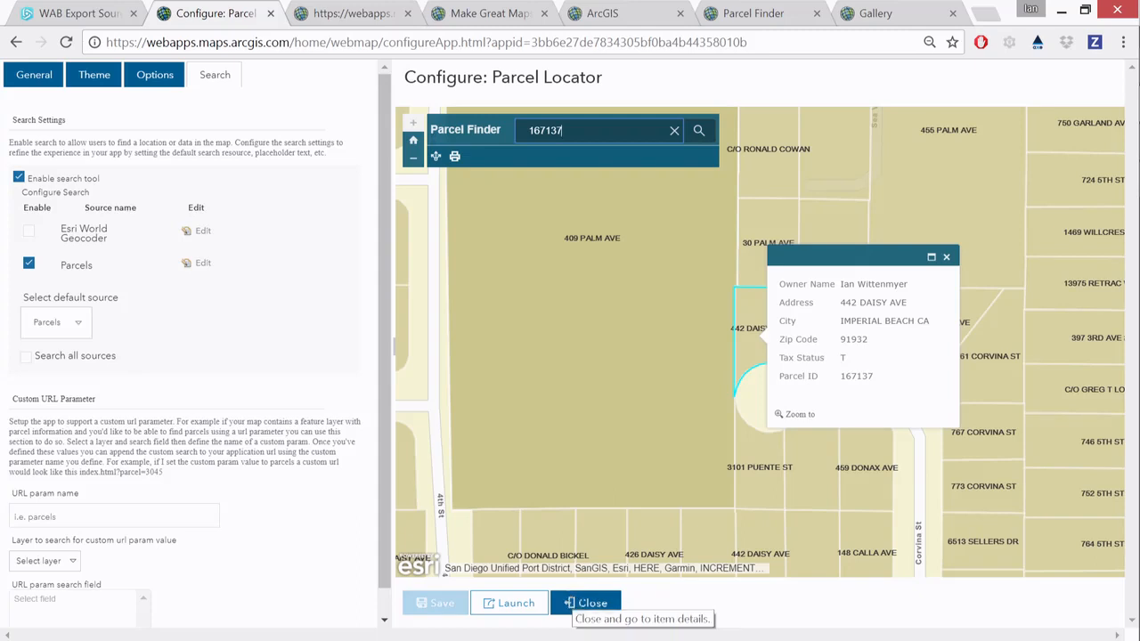
- Switch the Parcels suggestions to a template reading "Owner: ${Owner_Name}, ID: ${Parcel_ID}"
{"action": "left_click", "coordinate": [206, 262]}
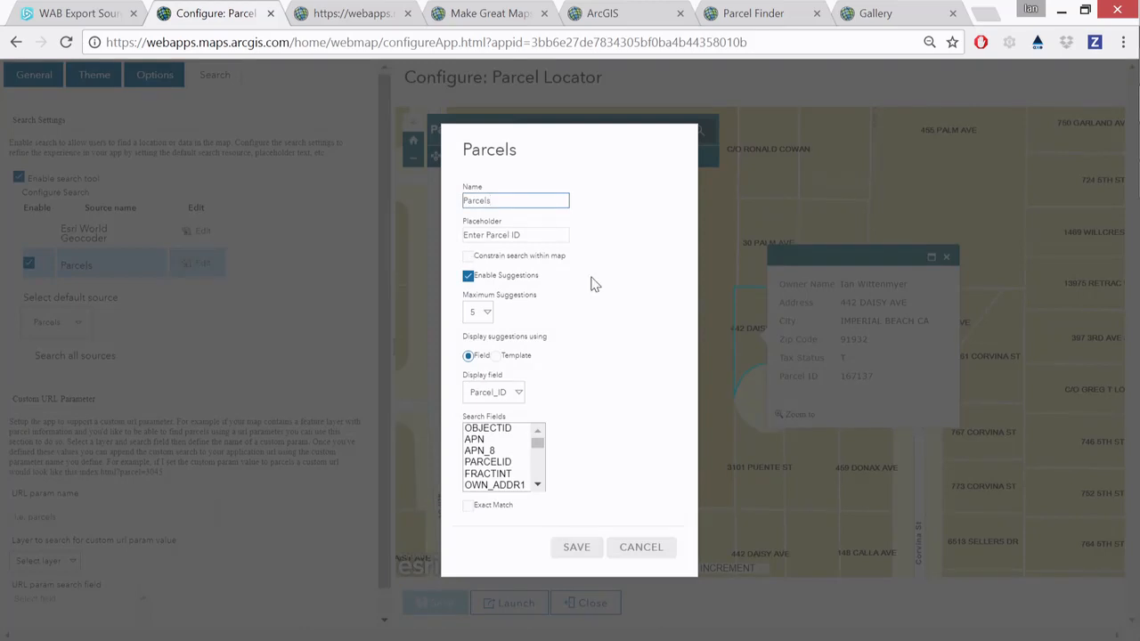
{"action": "left_click", "coordinate": [496, 355]}
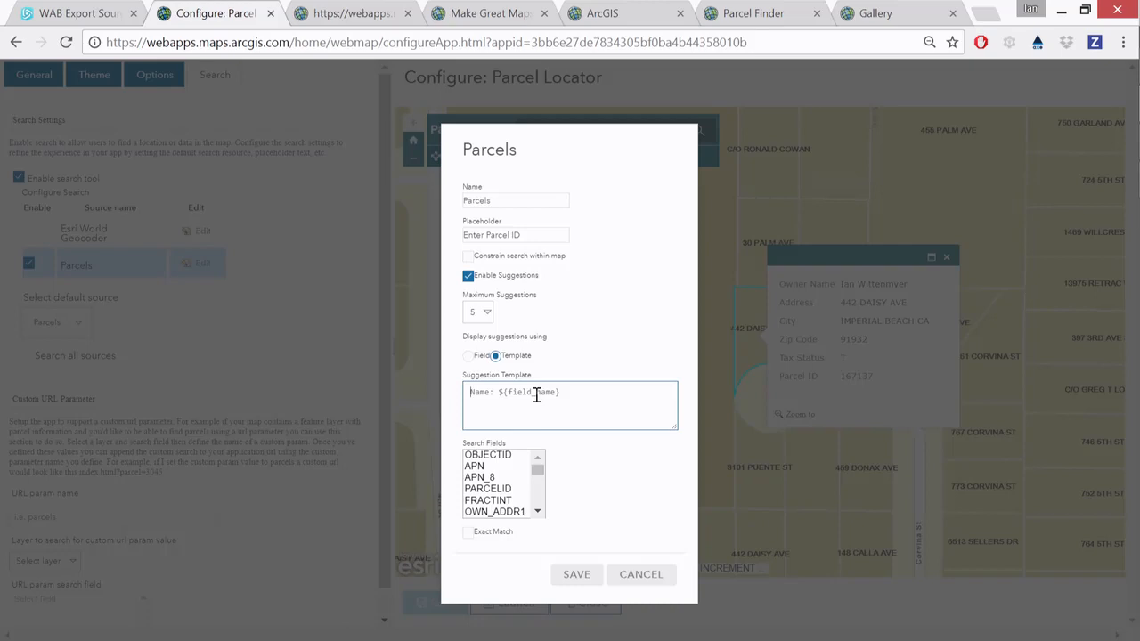
{"action": "type", "text": "Owner: ${Owner_Name}, ID: ${Parcel_ID}"}
- Select both Owner_Name and Parcel_ID as search fields, save the configuration, and test the search with an owner's first name
{"action": "left_click_drag", "start_coordinate": [540, 474], "coordinate": [538, 501]}
{"action": "left_click", "coordinate": [516, 512]}
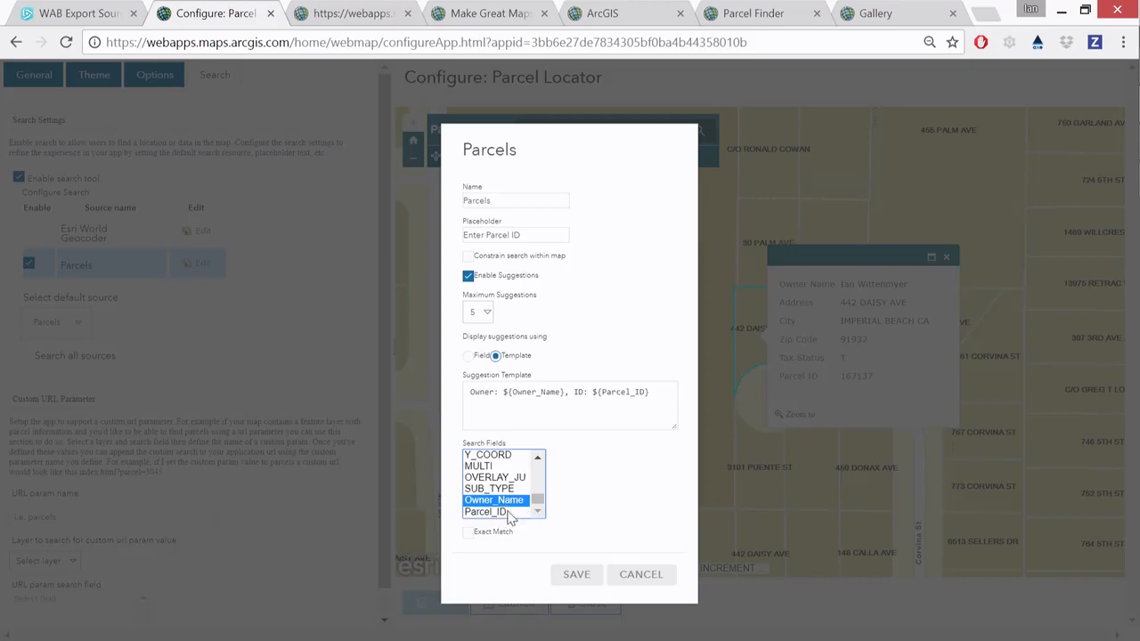
{"action": "left_click", "coordinate": [499, 512], "text": "ctrl"}
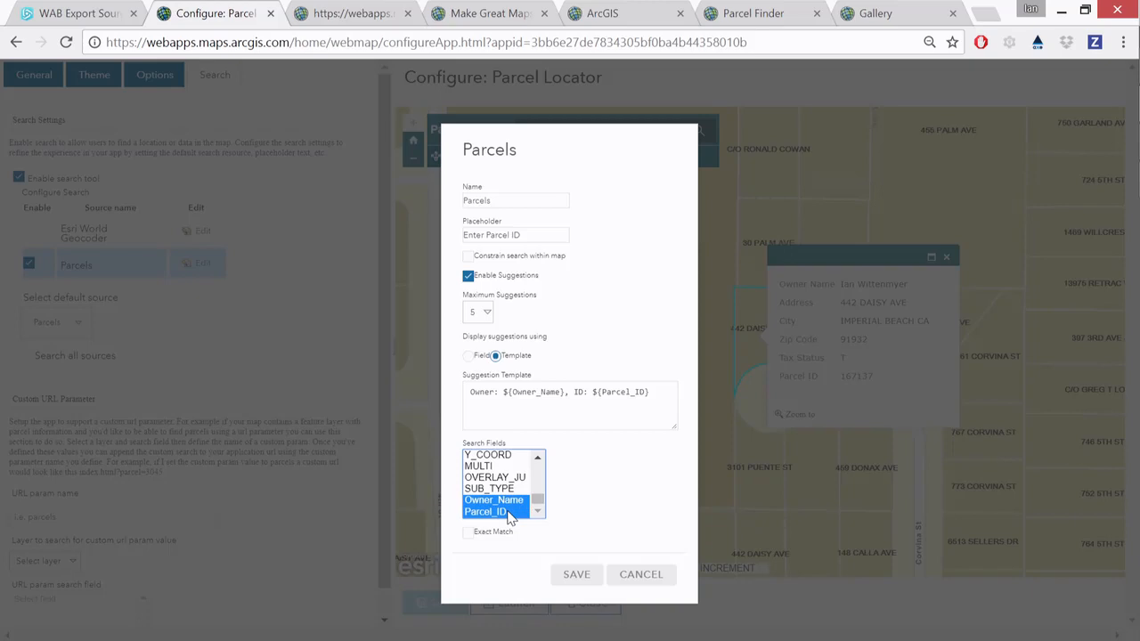
{"action": "left_click", "coordinate": [579, 576]}
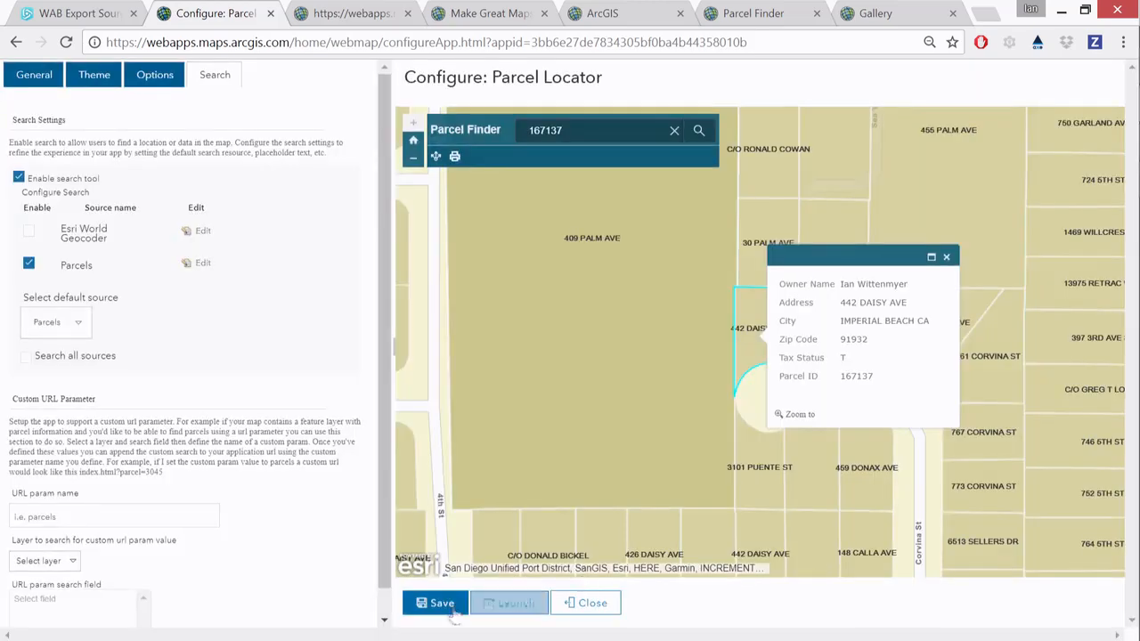
{"action": "left_click", "coordinate": [436, 609]}
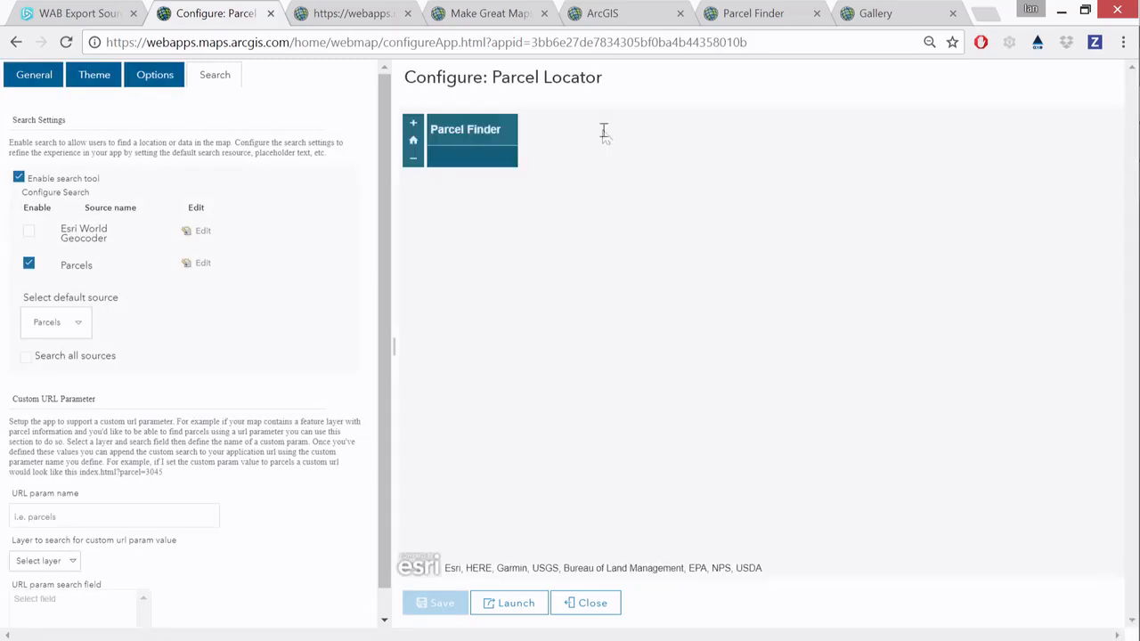
{"action": "left_click", "coordinate": [604, 130]}
{"action": "type", "text": "ian"}
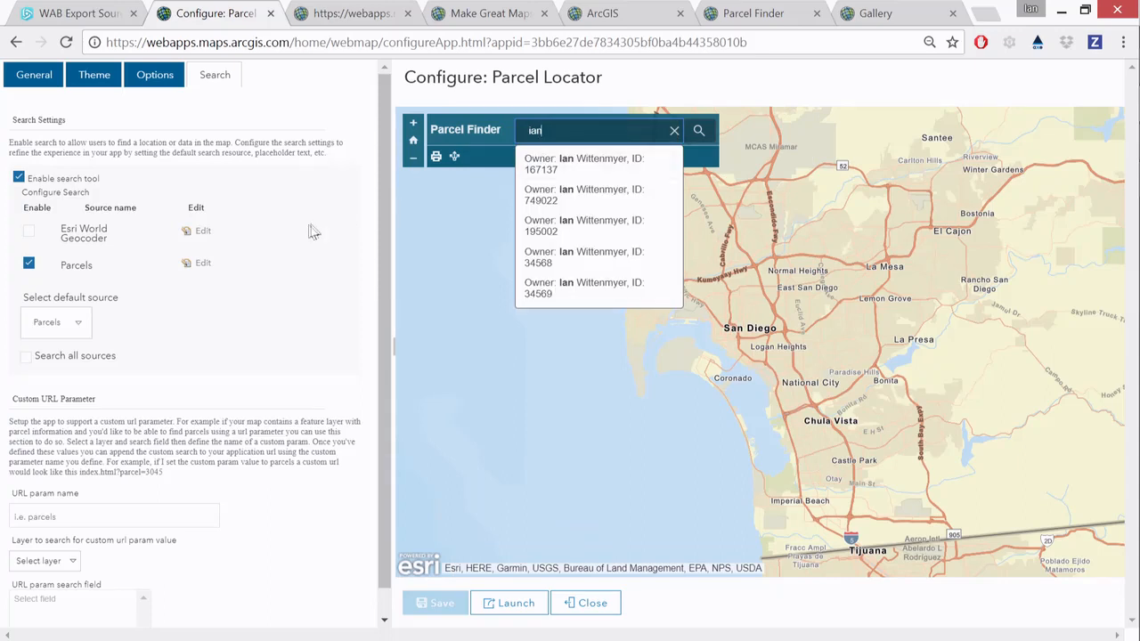
- Extend the Parcels source placeholder to "Enter Parcel ID or Owner" and save the app configuration
{"action": "left_click", "coordinate": [203, 263]}
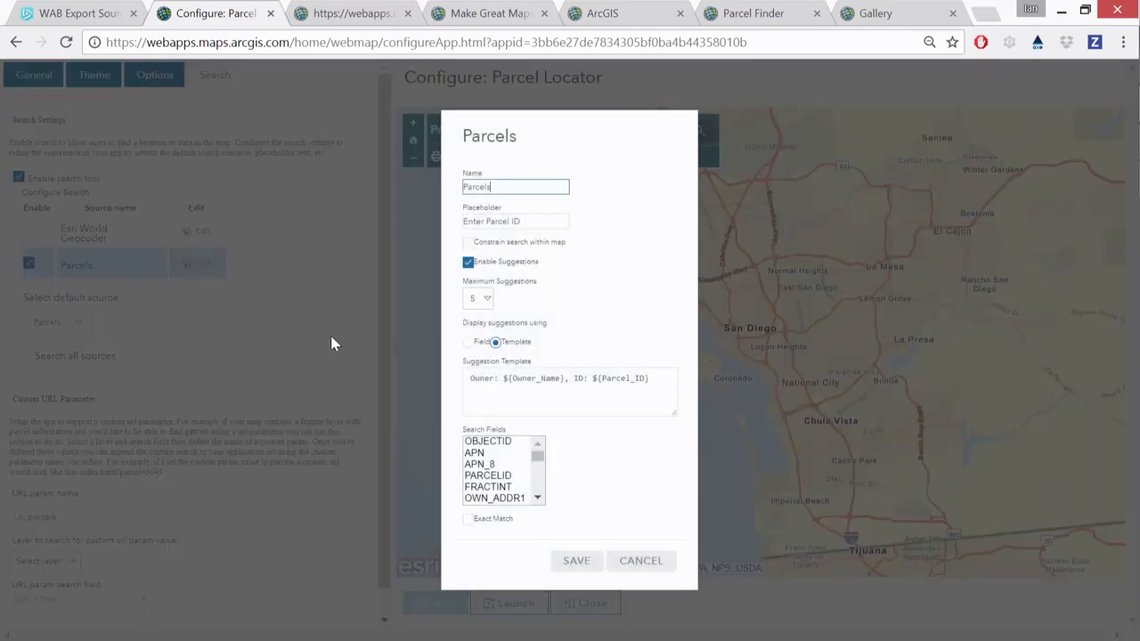
{"action": "left_click", "coordinate": [554, 219]}
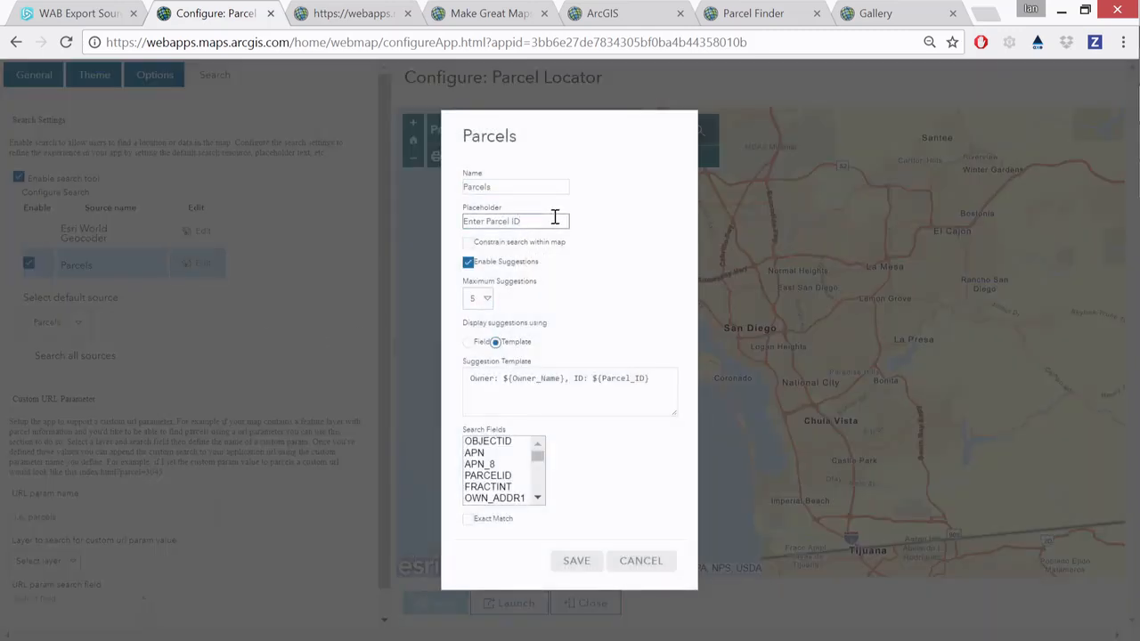
{"action": "type", "text": "or Owne"}
{"action": "left_click", "coordinate": [577, 560]}
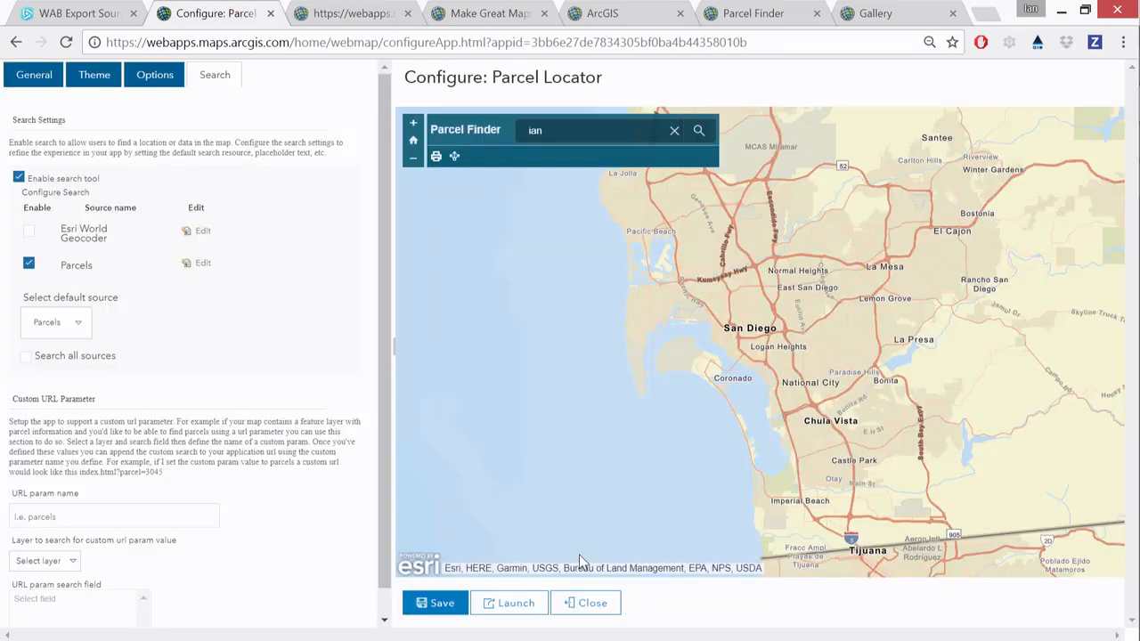
{"action": "left_click", "coordinate": [443, 604]}
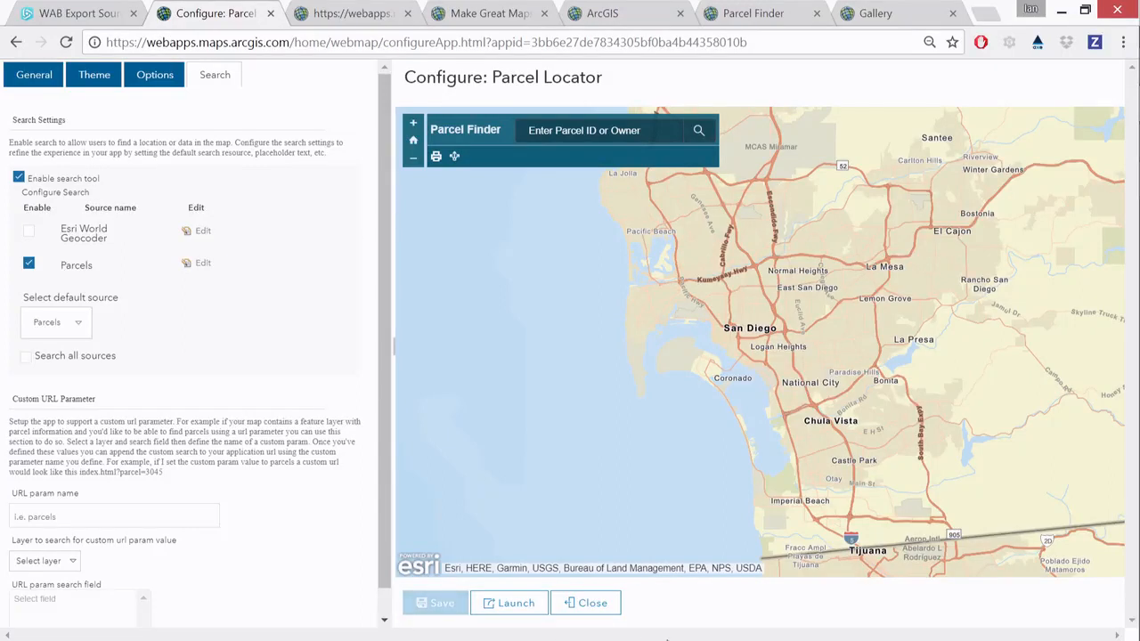
- Close the Parcel Locator configuration, search your content for "africa", and open the African Conflicts web map in the map viewer
{"action": "left_click", "coordinate": [588, 604]}
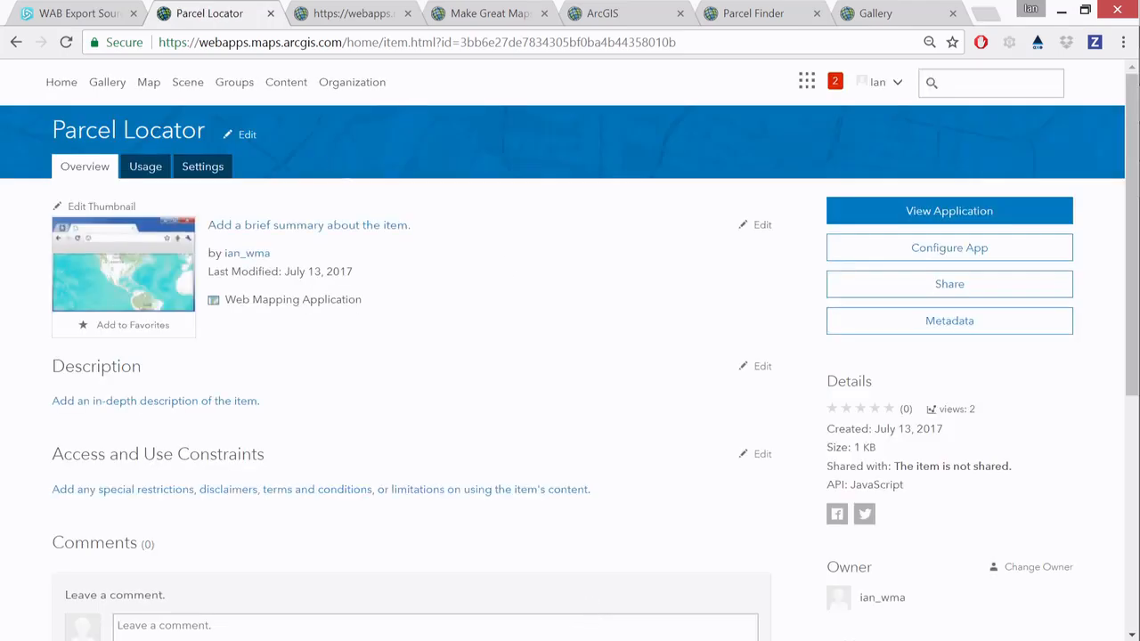
{"action": "left_click", "coordinate": [286, 82]}
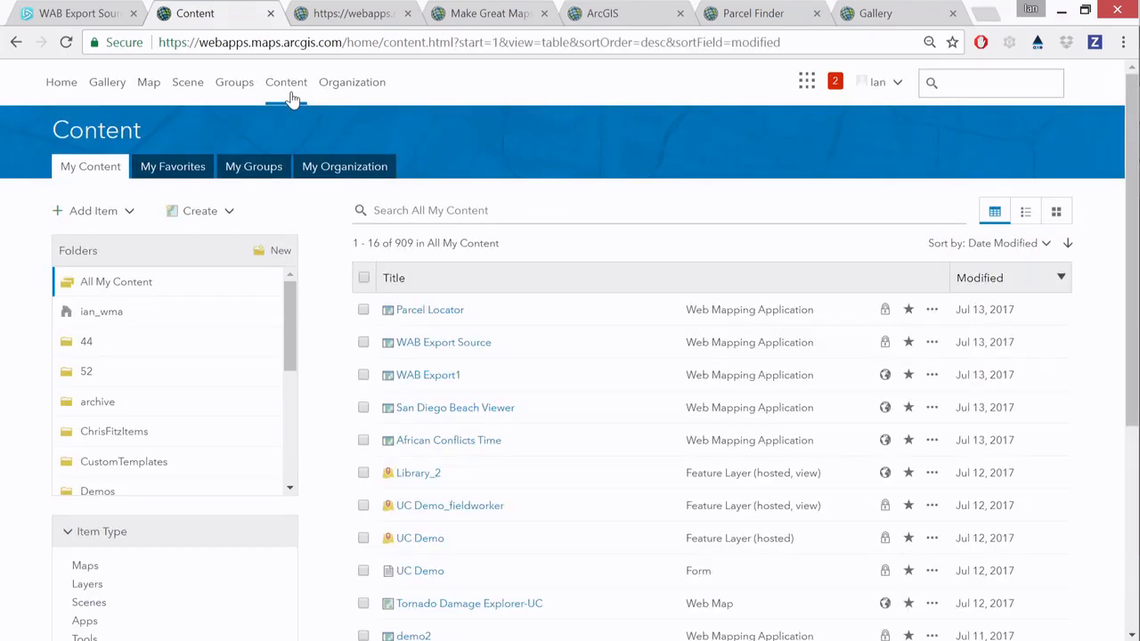
{"action": "left_click", "coordinate": [592, 214]}
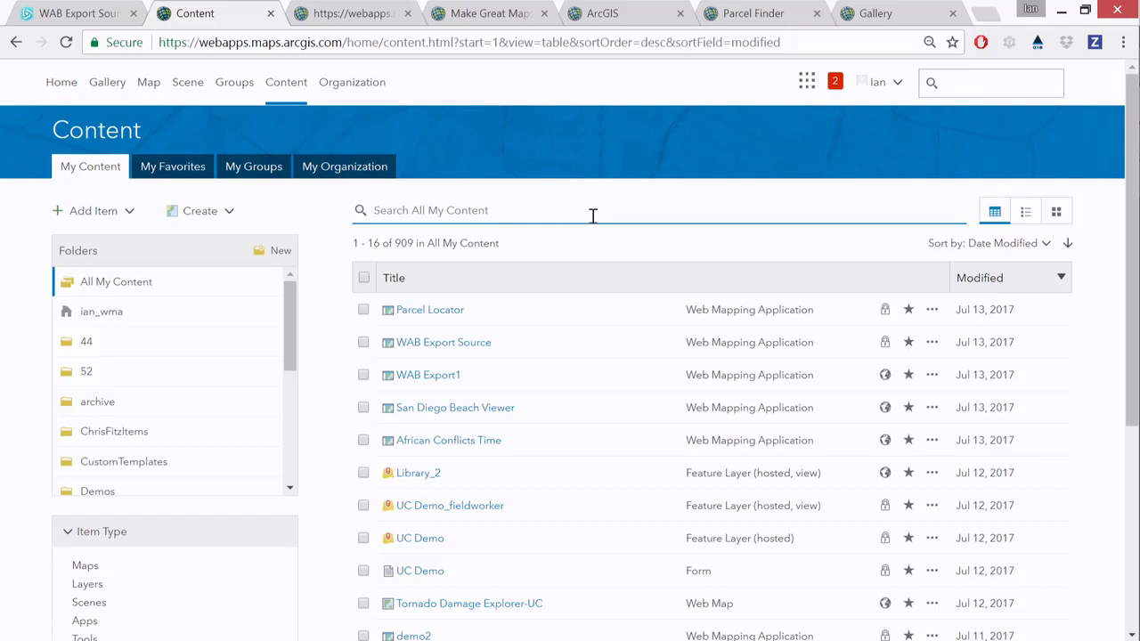
{"action": "type", "text": "af"}
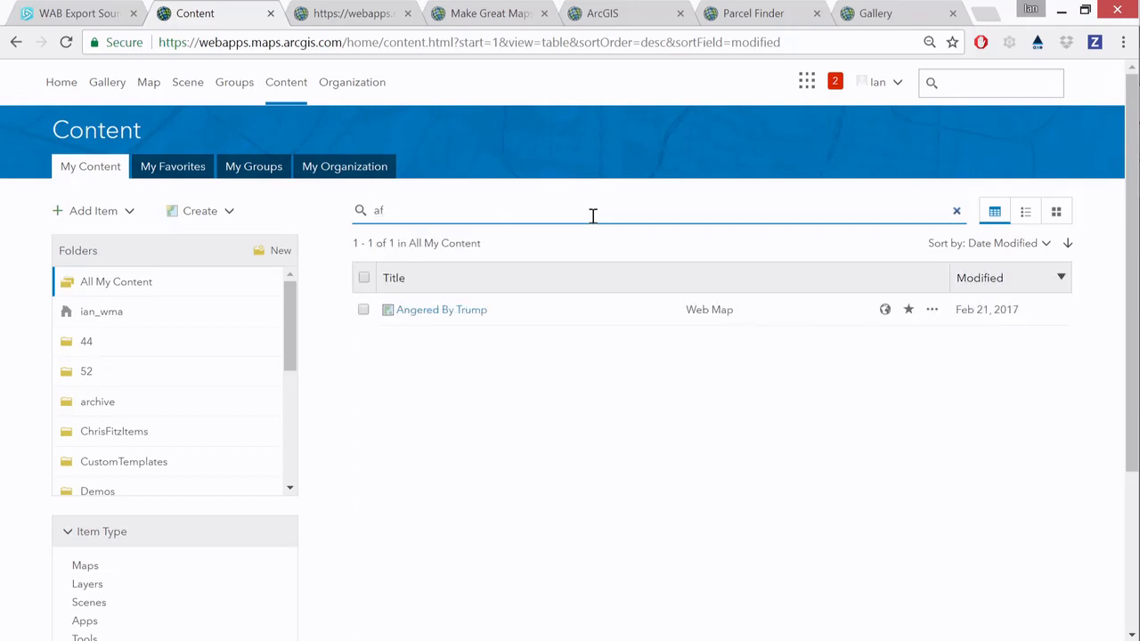
{"action": "type", "text": "rica"}
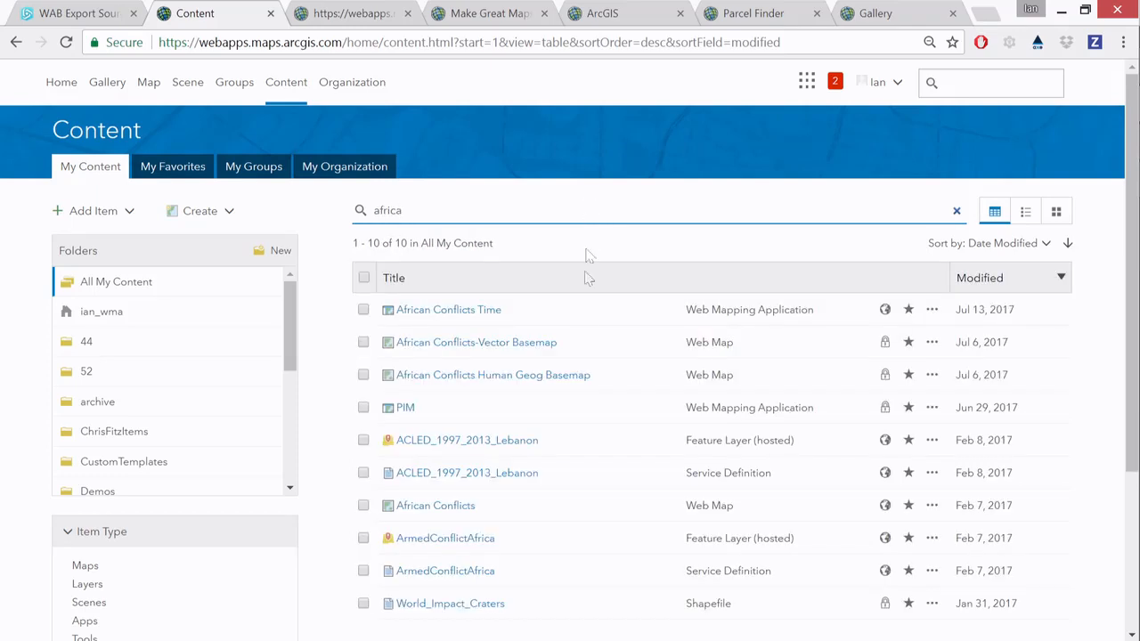
{"action": "left_click", "coordinate": [932, 505]}
{"action": "left_click", "coordinate": [879, 567]}
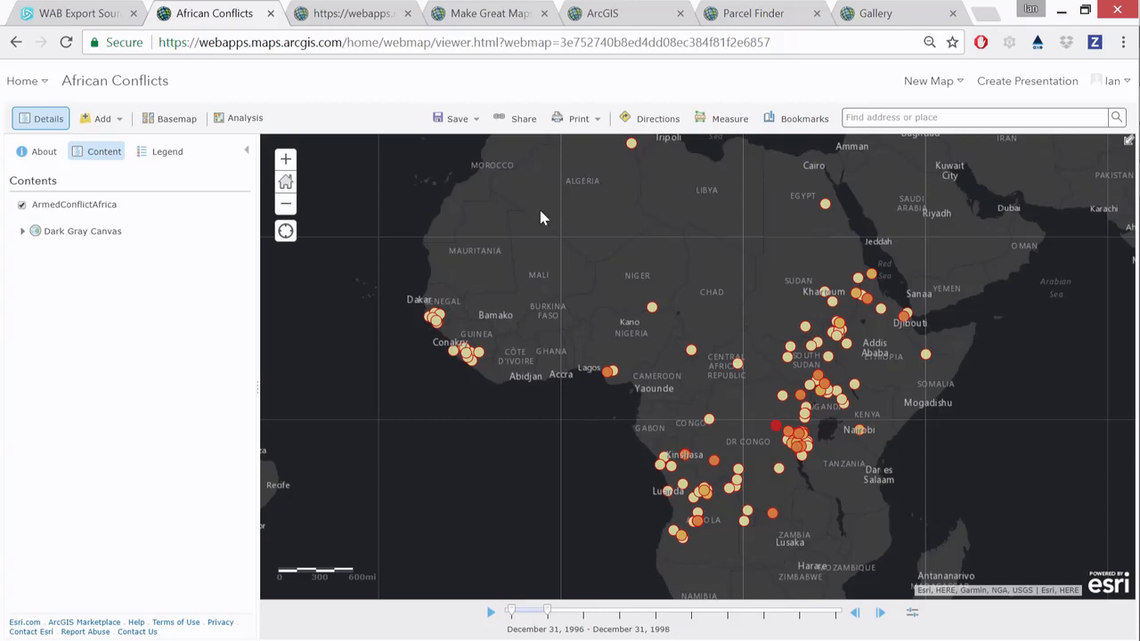
- Share the map as a new web app, searching the configurable apps for "time" and choosing the Time Aware template
{"action": "left_click", "coordinate": [525, 126]}
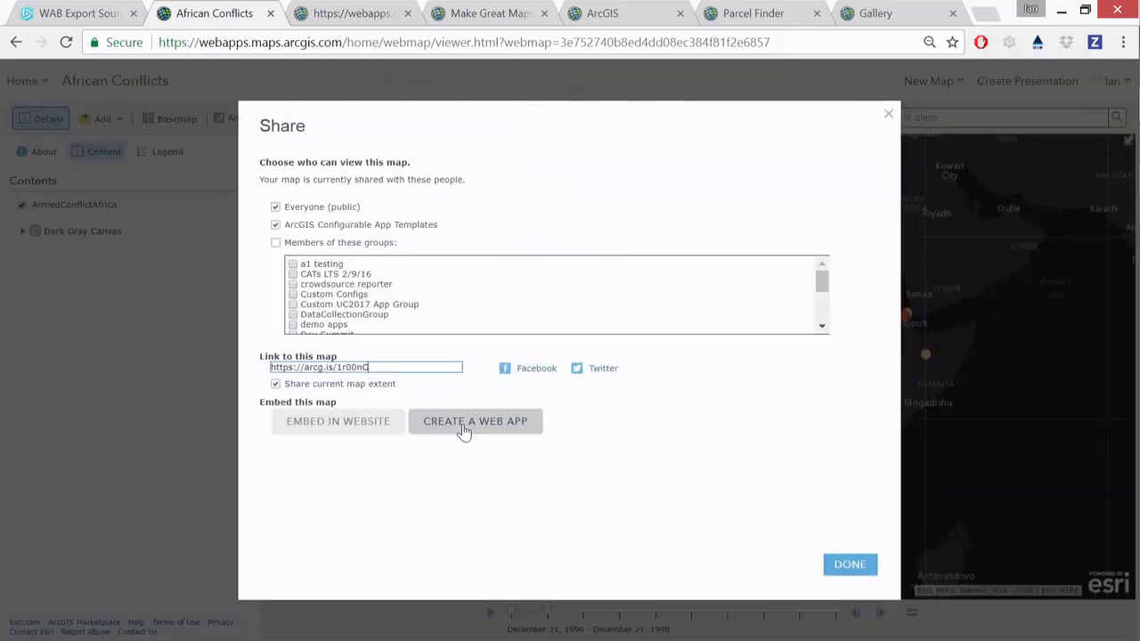
{"action": "left_click", "coordinate": [463, 426]}
{"action": "left_click", "coordinate": [757, 197]}
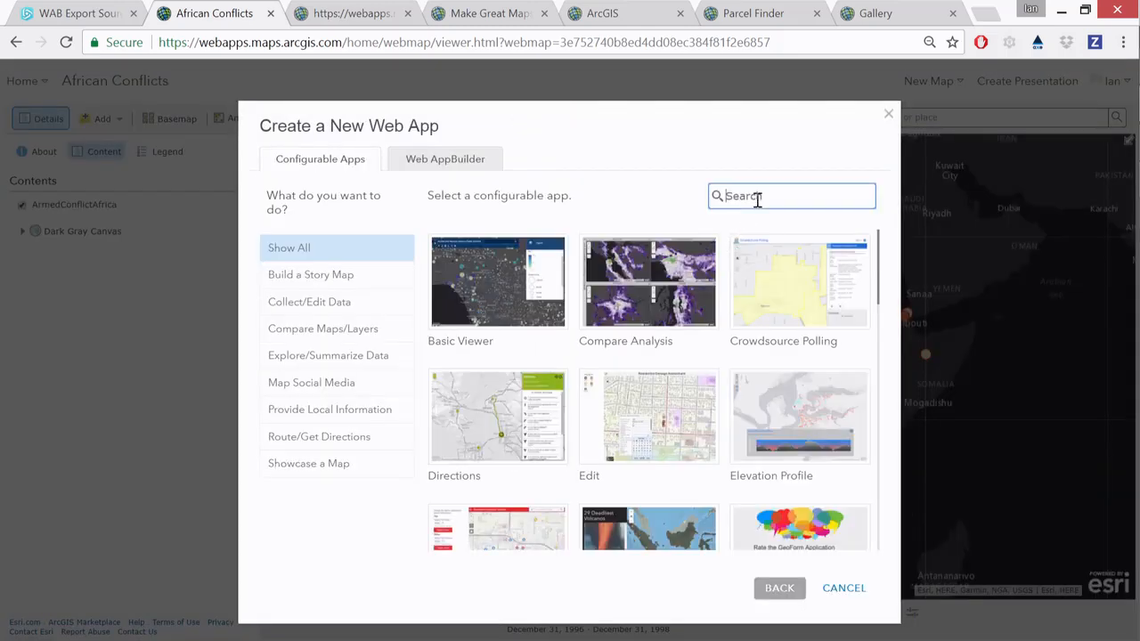
{"action": "type", "text": "time"}
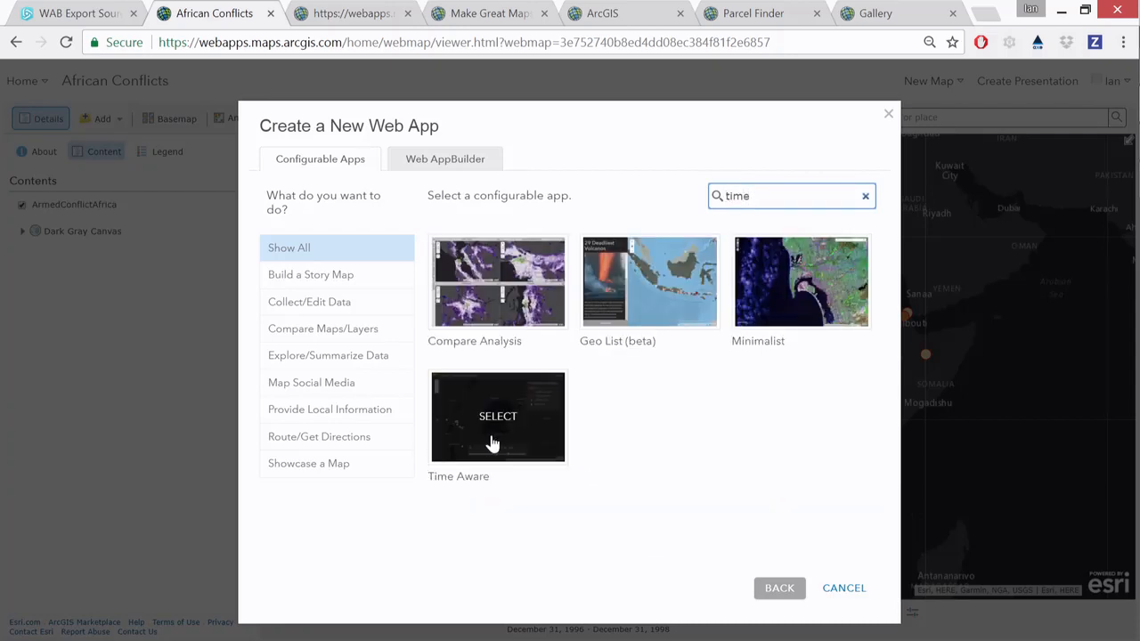
{"action": "left_click", "coordinate": [492, 442]}
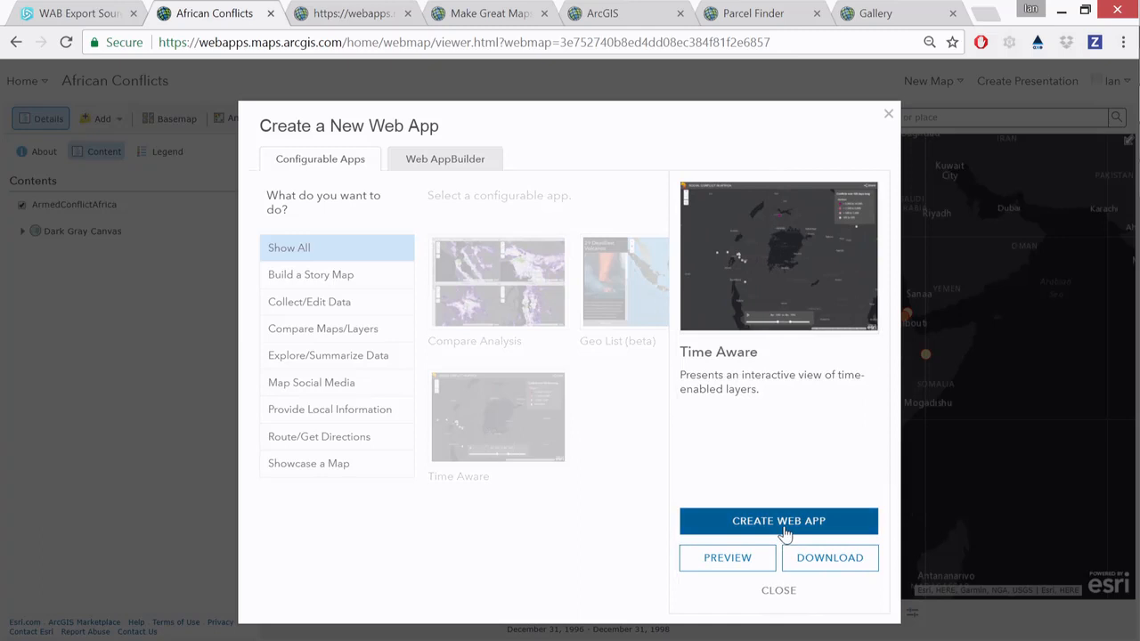
{"action": "left_click", "coordinate": [783, 528]}
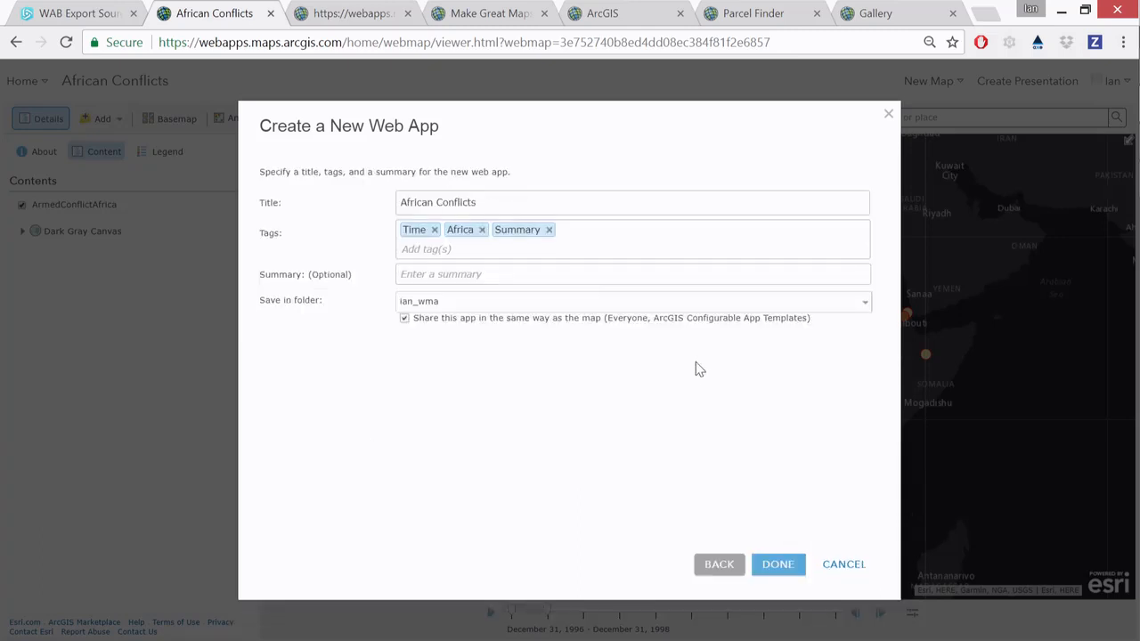
- Title the new web app "African Conflicts TimeUC" and create it
{"action": "left_click", "coordinate": [691, 205]}
{"action": "type", "text": "Time"}
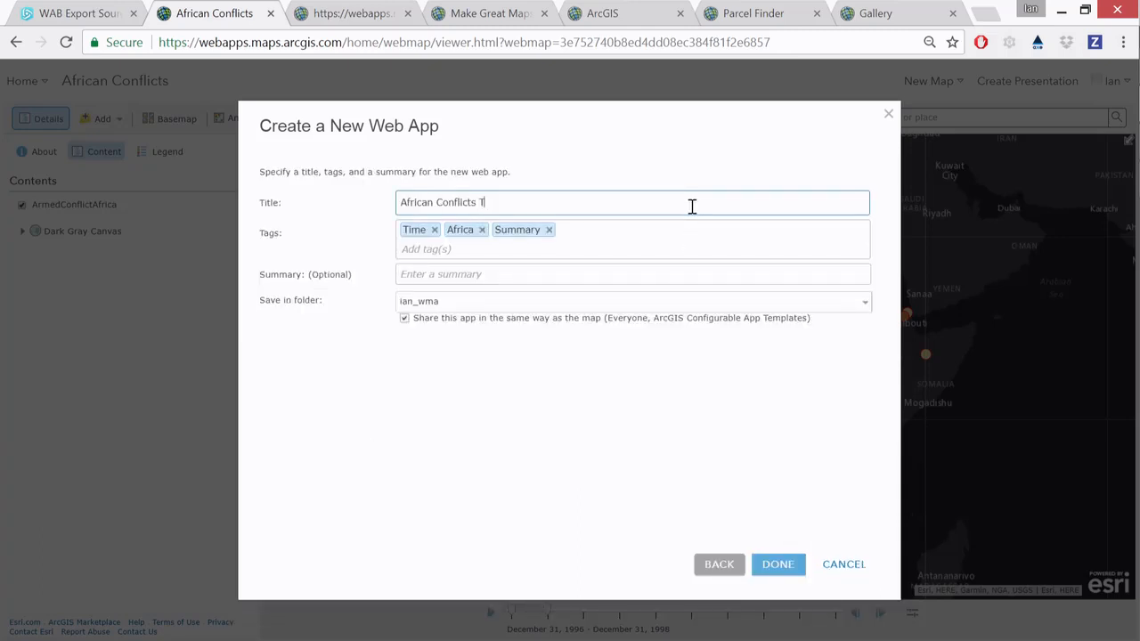
{"action": "type", "text": "UC"}
{"action": "left_click", "coordinate": [780, 566]}
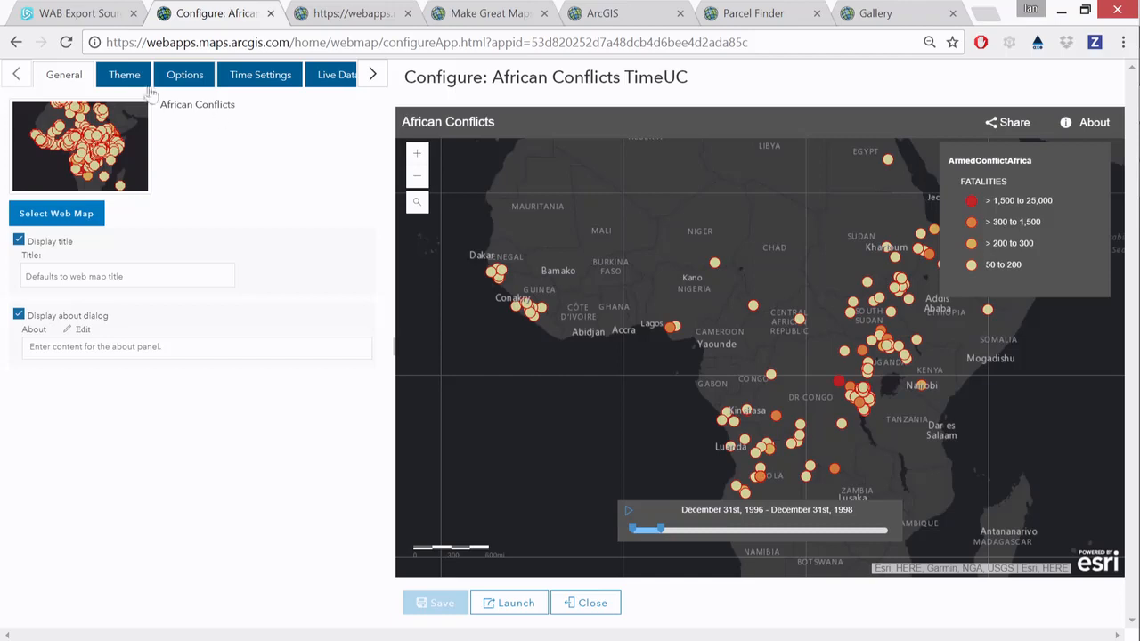
- Set the app theme's background color to #5C5C5C and its text color to #FF0000, and save the configuration
{"action": "left_click", "coordinate": [128, 78]}
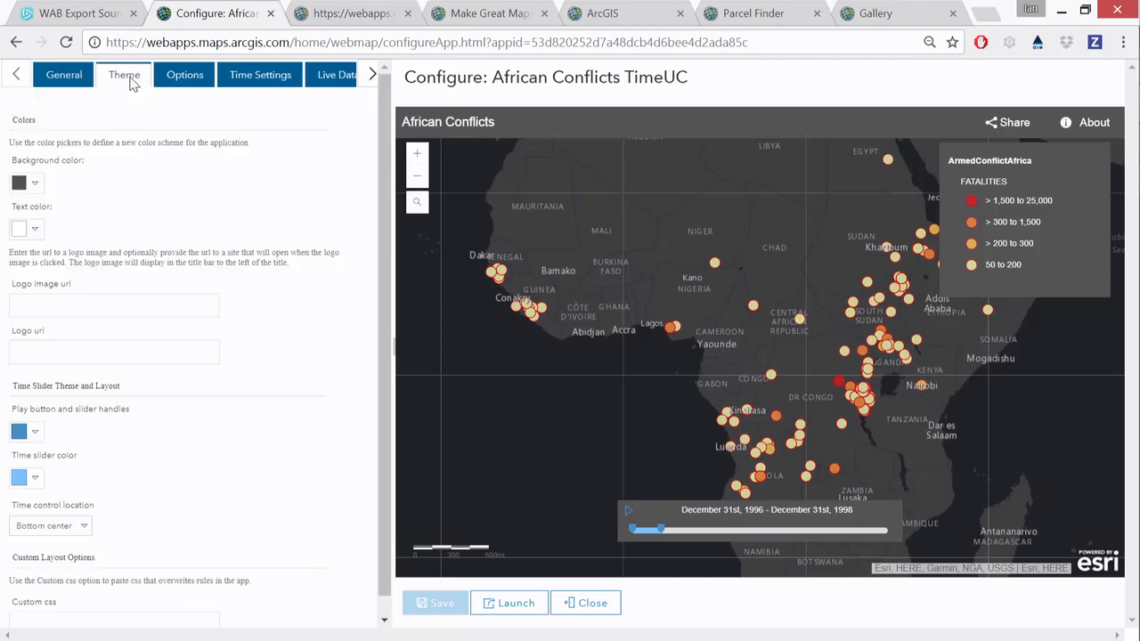
{"action": "left_click", "coordinate": [34, 185]}
{"action": "left_click", "coordinate": [26, 221]}
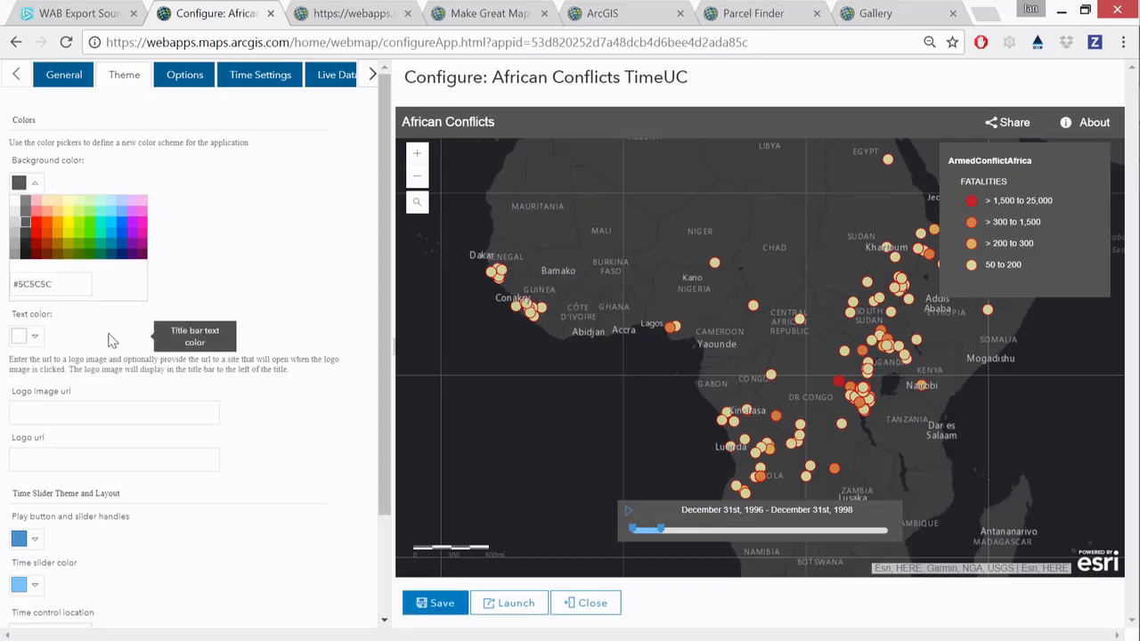
{"action": "left_click", "coordinate": [36, 337]}
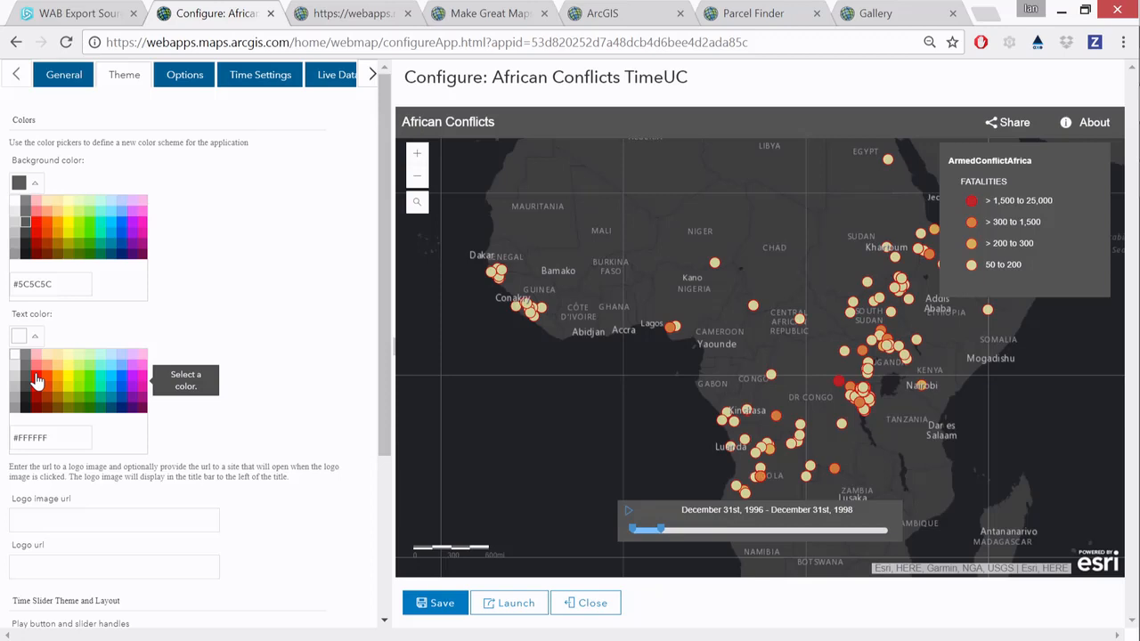
{"action": "left_click", "coordinate": [36, 381]}
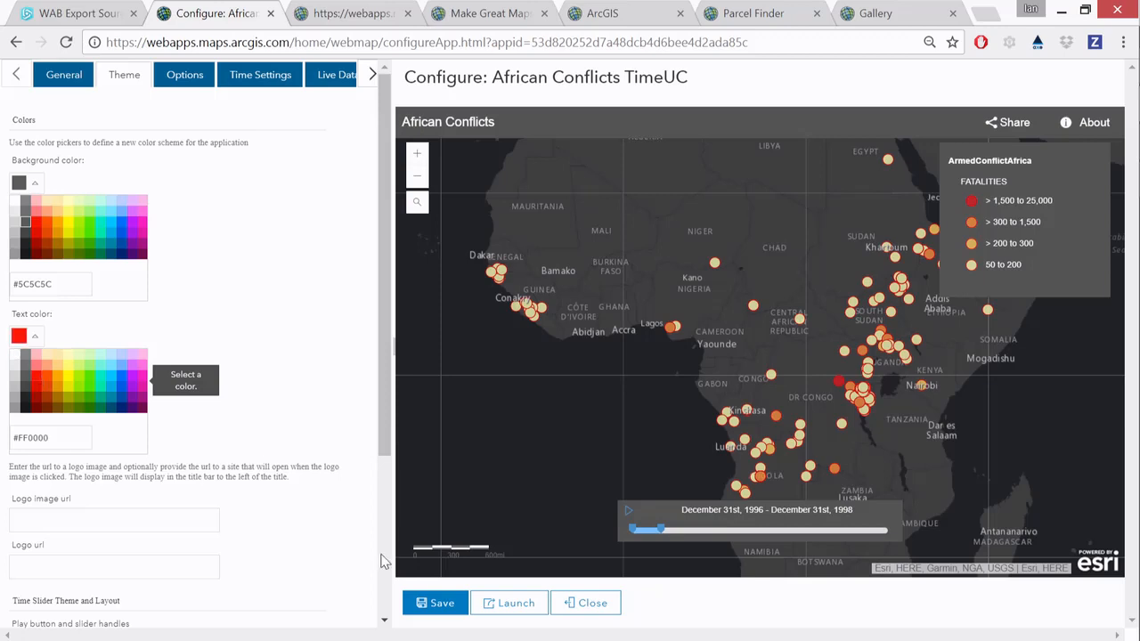
{"action": "left_click", "coordinate": [438, 603]}
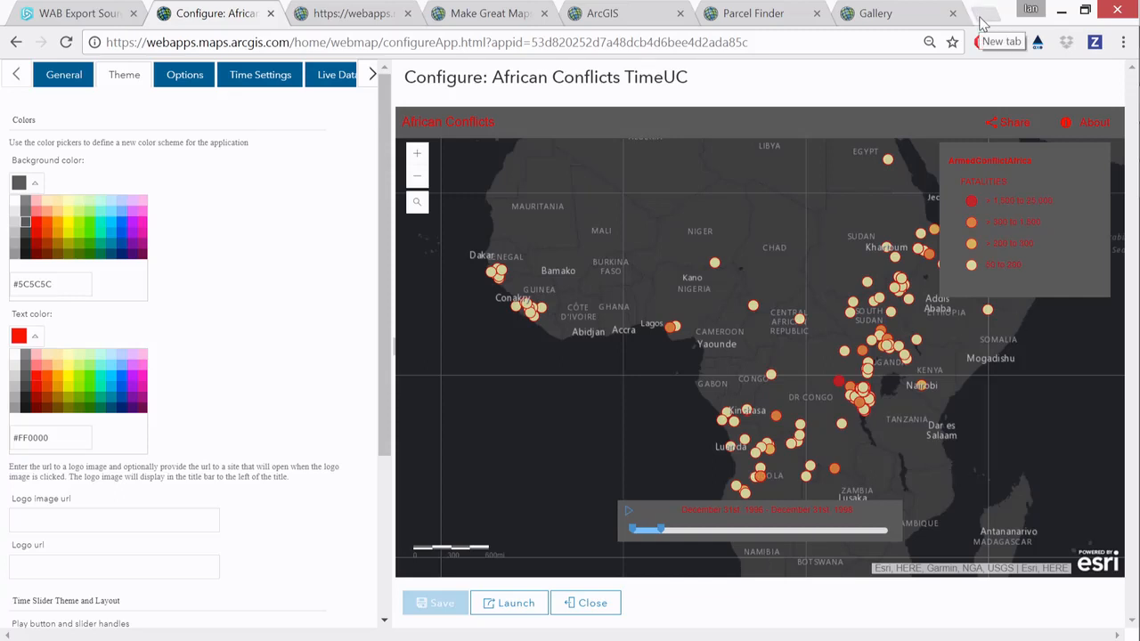
- Search the web for "webaim color contrast" in a new browser tab and open WebAIM's Color Contrast Checker
{"action": "left_click", "coordinate": [983, 19]}
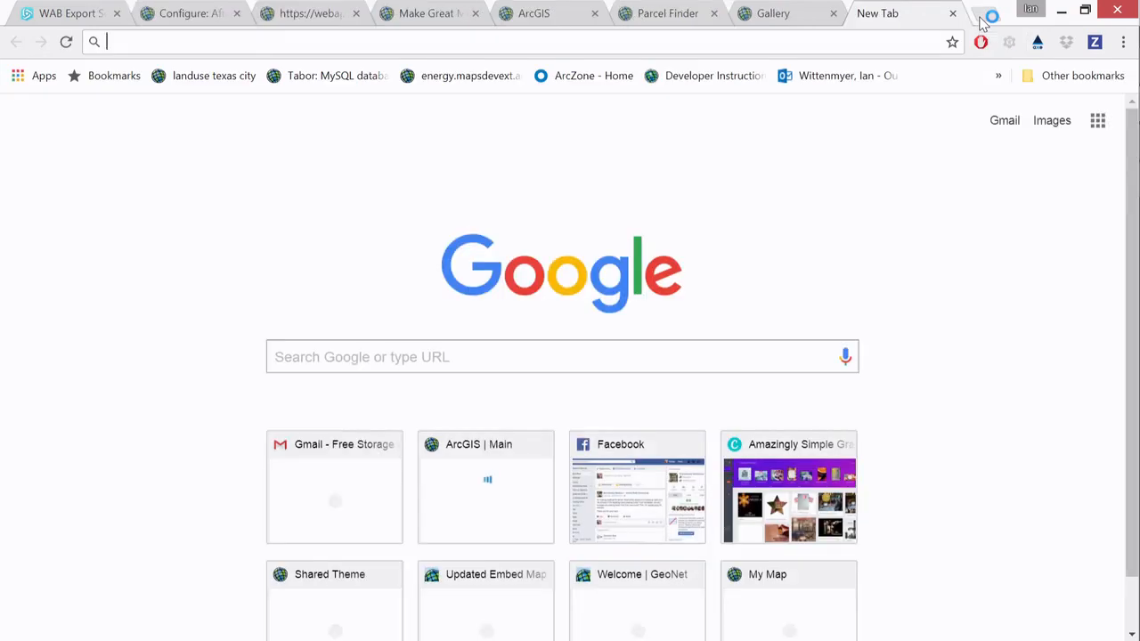
{"action": "type", "text": "w"}
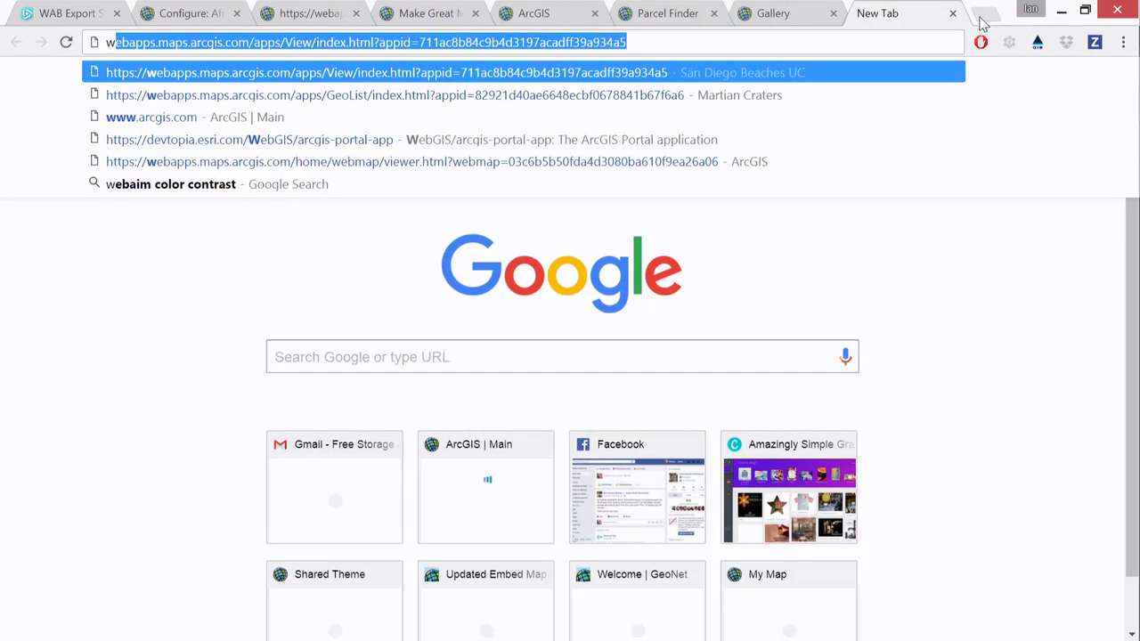
{"action": "key", "text": "Down"}
{"action": "key", "text": "Down"}
{"action": "key", "text": "Down"}
{"action": "key", "text": "Down"}
{"action": "key", "text": "Down"}
{"action": "key", "text": "Return"}
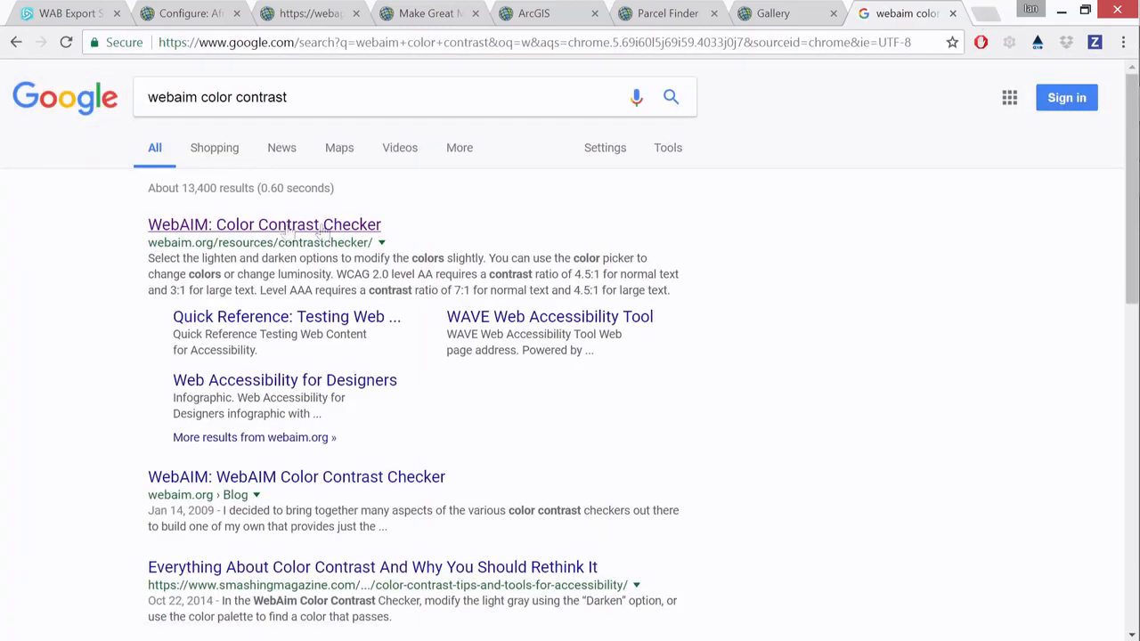
{"action": "left_click", "coordinate": [260, 228]}
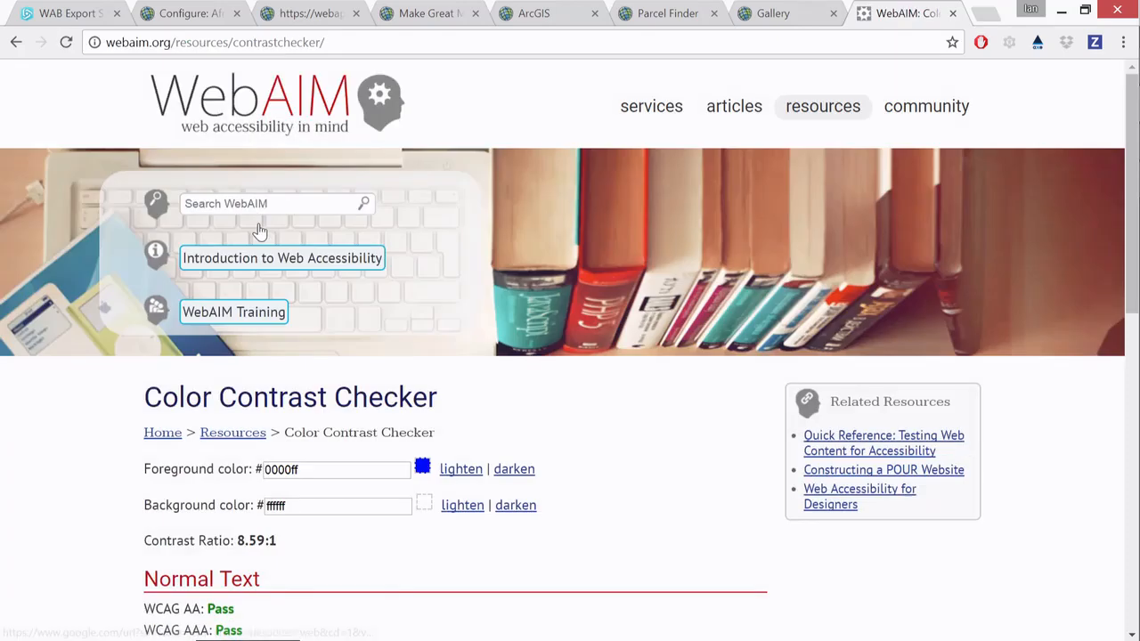
{"action": "left_click_drag", "start_coordinate": [1124, 302], "coordinate": [1120, 380]}
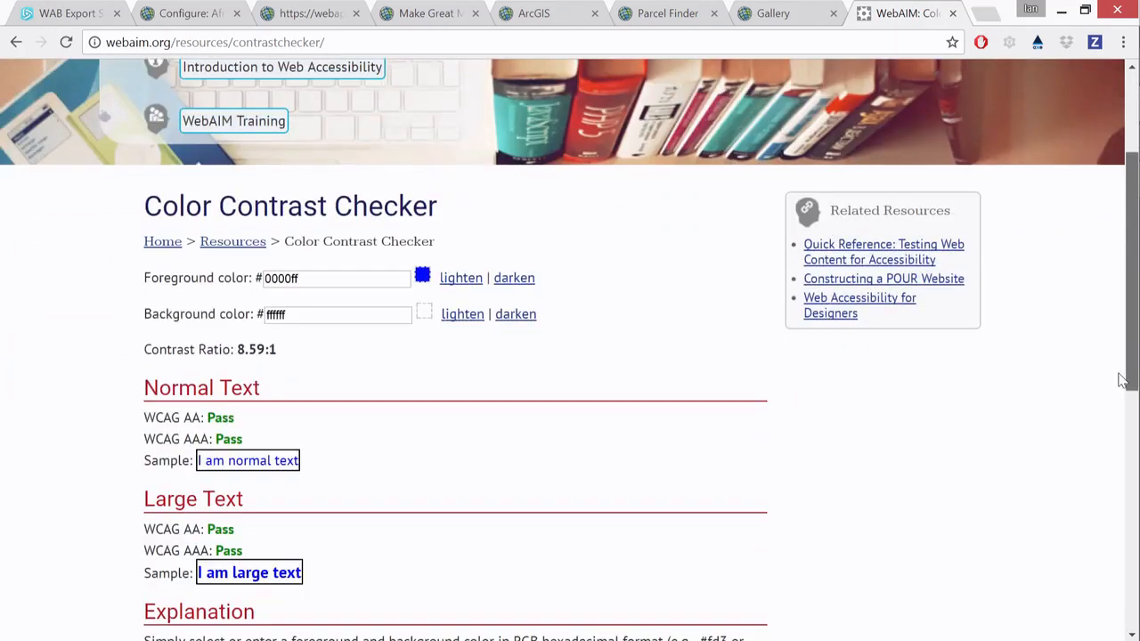
- Copy the background color 5C5C5C from the app's theme into the contrast checker's background color
{"action": "left_click", "coordinate": [212, 18]}
{"action": "double_click", "coordinate": [68, 285]}
{"action": "right_click", "coordinate": [84, 287]}
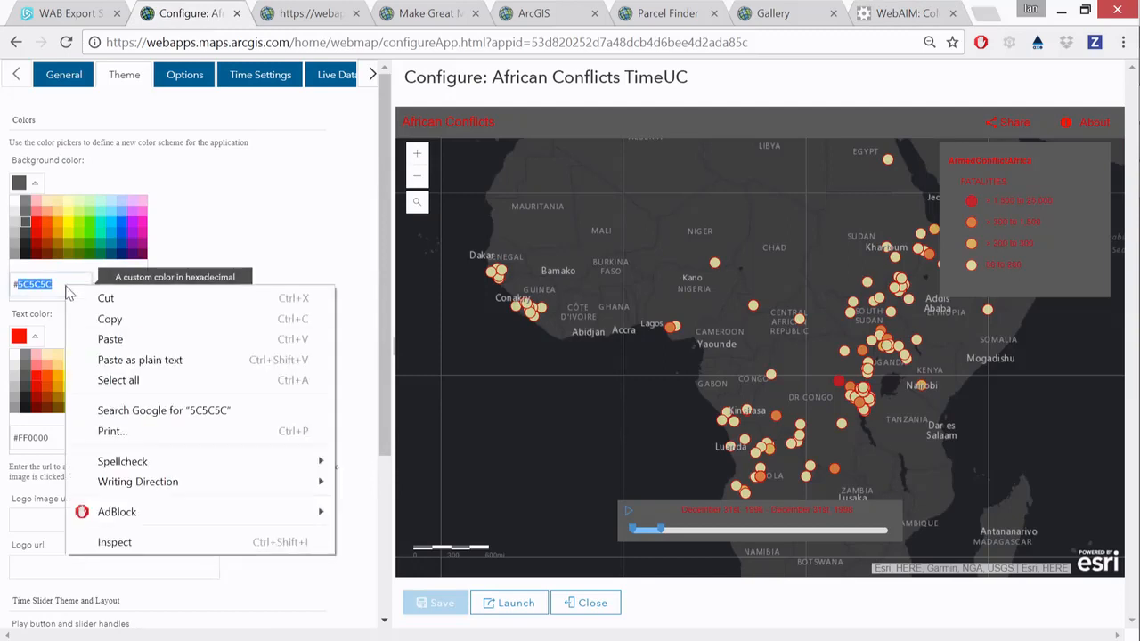
{"action": "left_click", "coordinate": [112, 319]}
{"action": "left_click", "coordinate": [904, 14]}
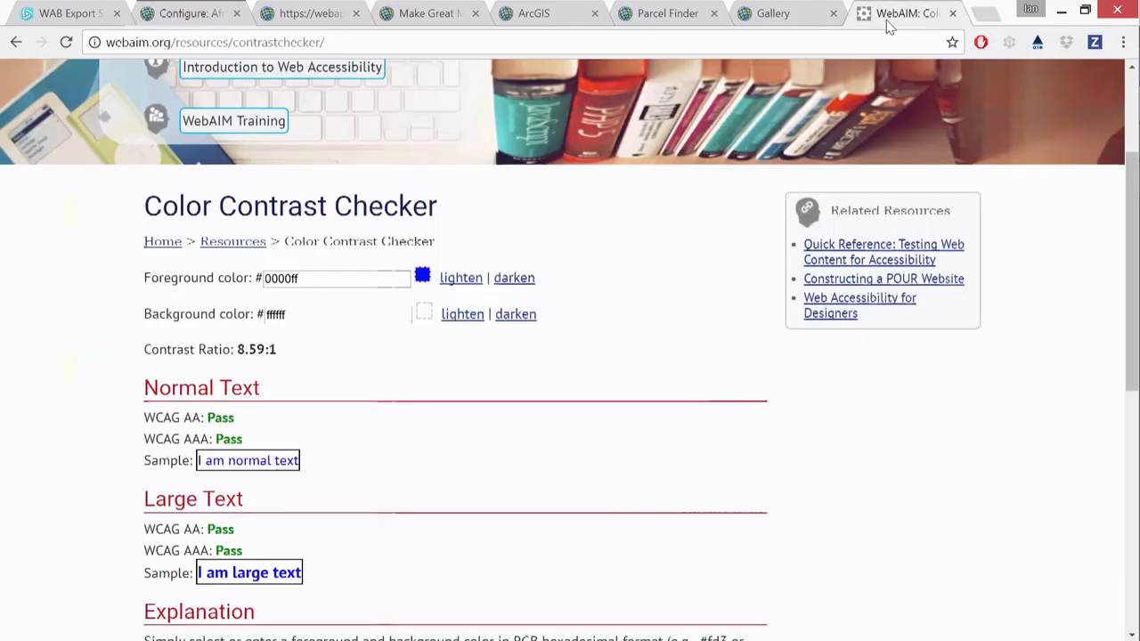
{"action": "double_click", "coordinate": [308, 312]}
{"action": "key", "text": "ctrl+v"}
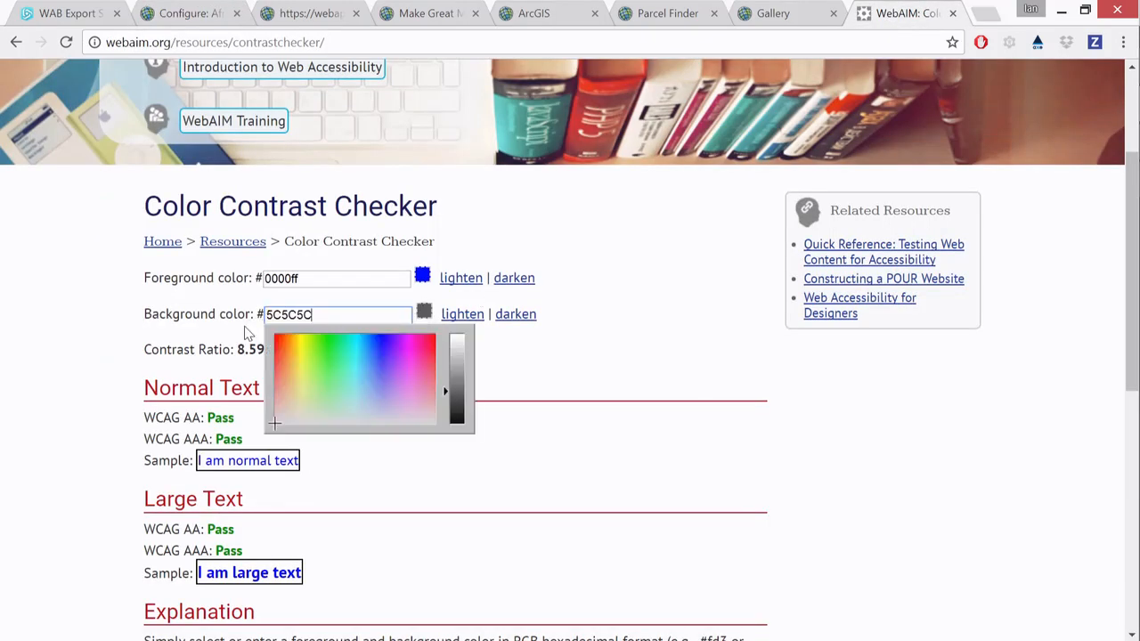
- Copy the text color #FF0000 from the app's theme into the contrast checker's foreground color and apply it
{"action": "left_click", "coordinate": [169, 12]}
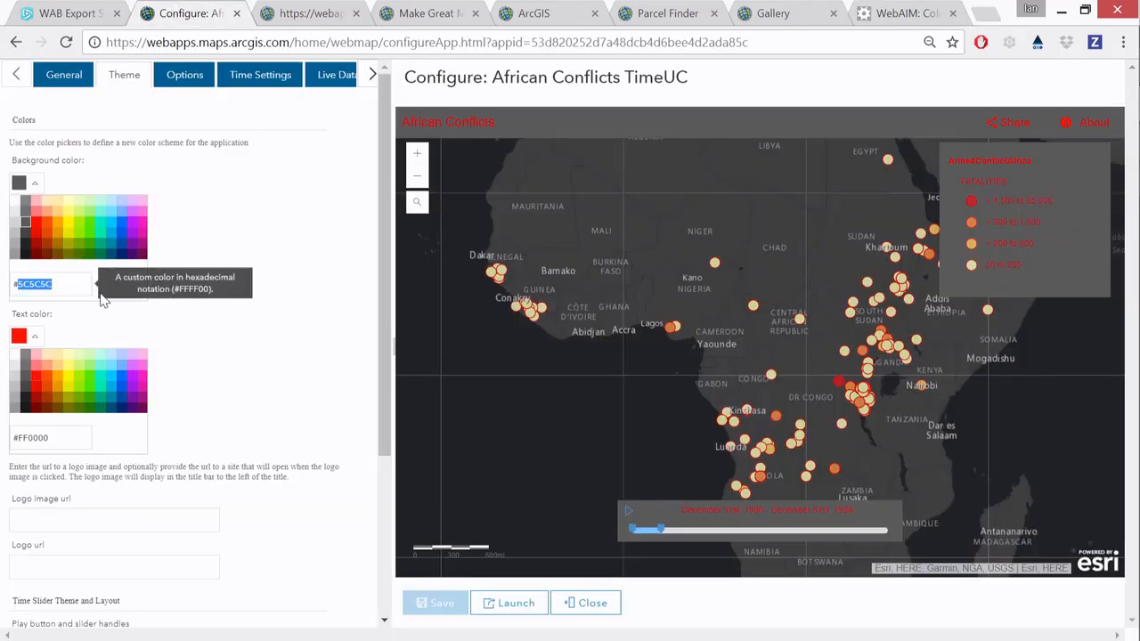
{"action": "left_click_drag", "start_coordinate": [63, 436], "coordinate": [2, 443]}
{"action": "right_click", "coordinate": [20, 432]}
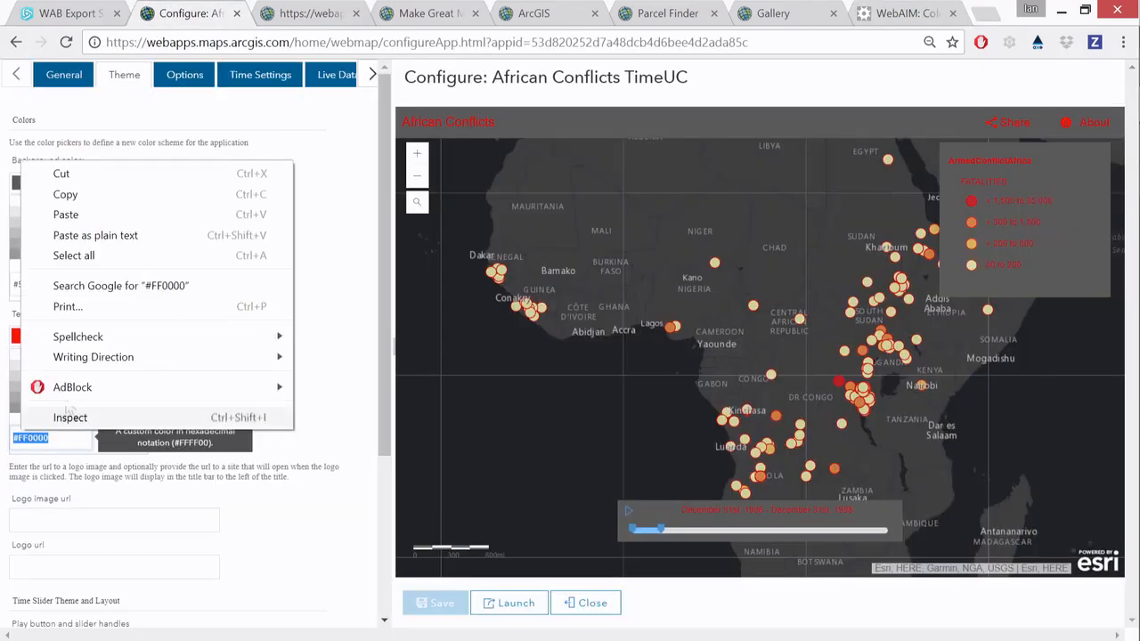
{"action": "left_click", "coordinate": [129, 206]}
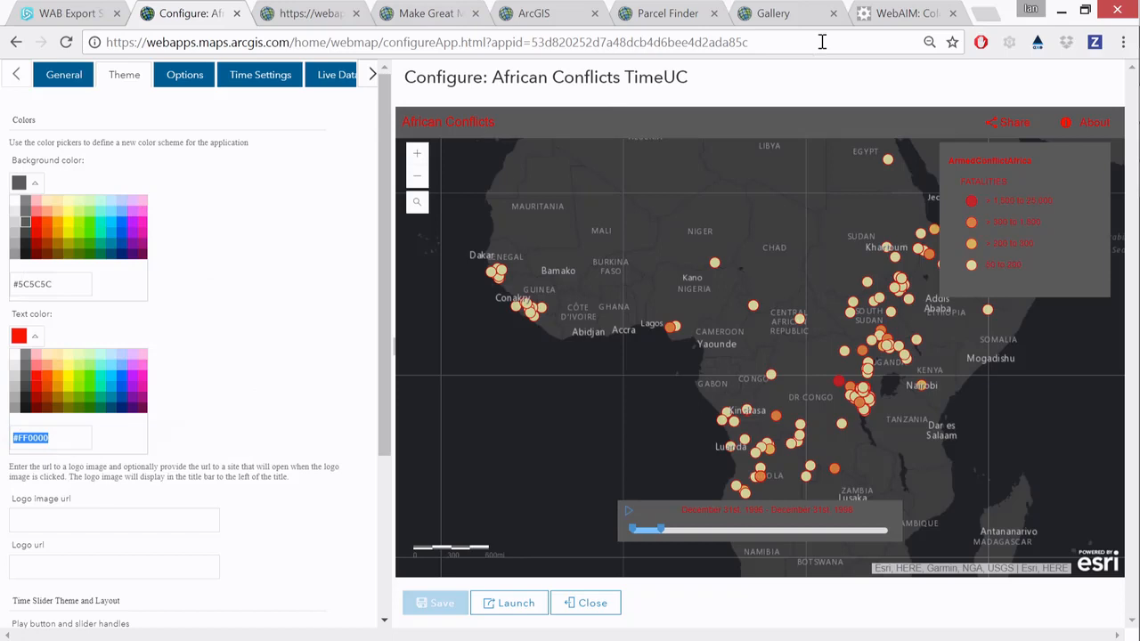
{"action": "left_click", "coordinate": [881, 13]}
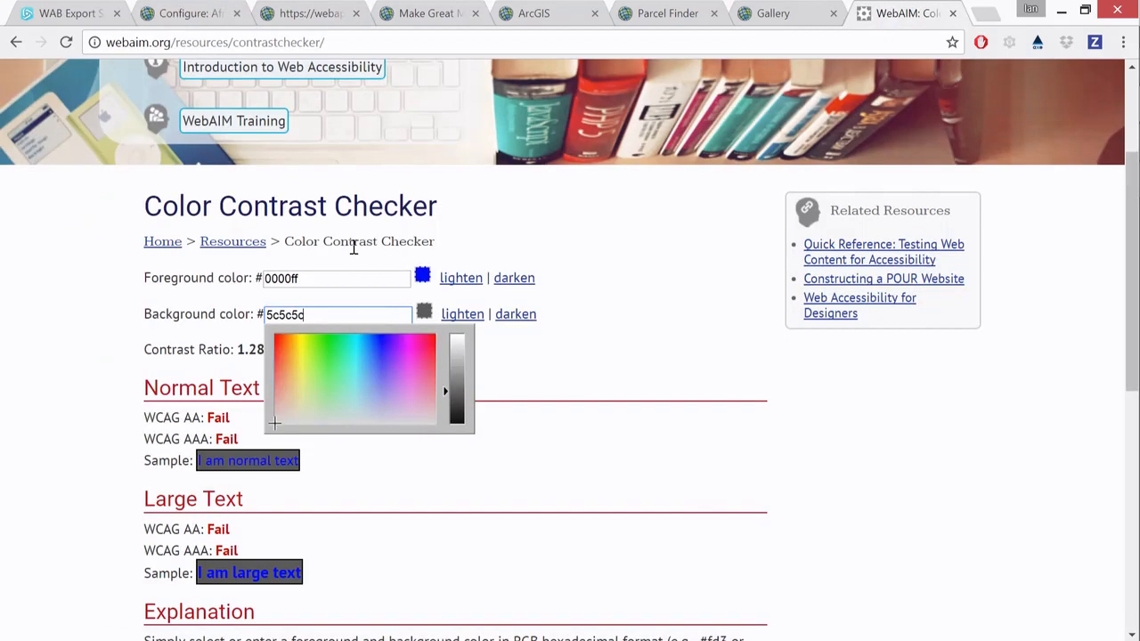
{"action": "double_click", "coordinate": [312, 280]}
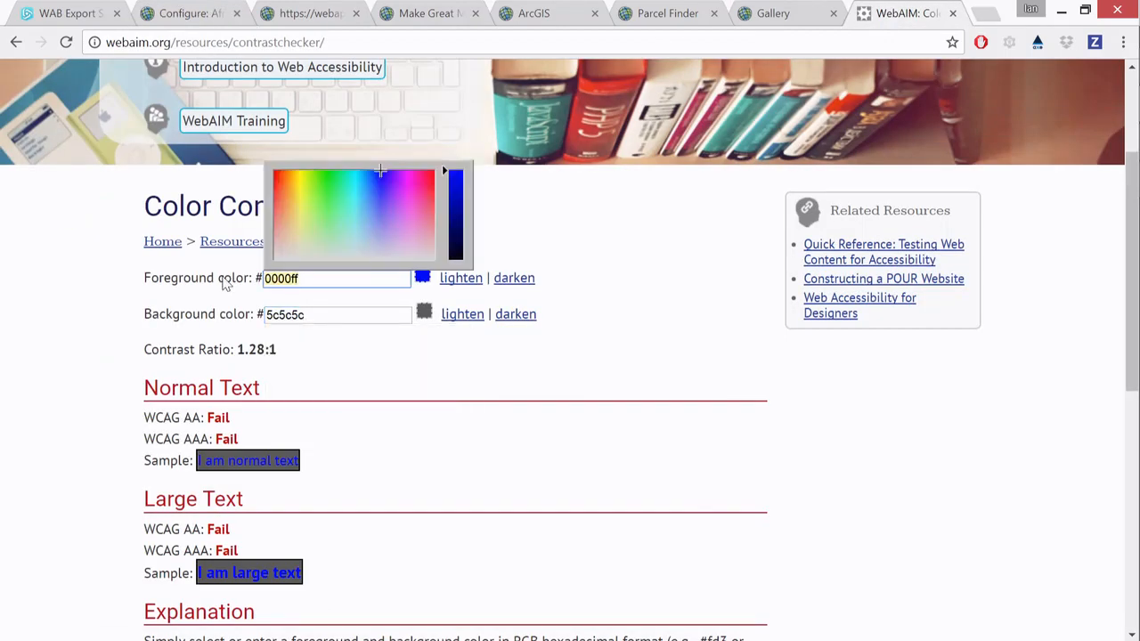
{"action": "key", "text": "ctrl+v"}
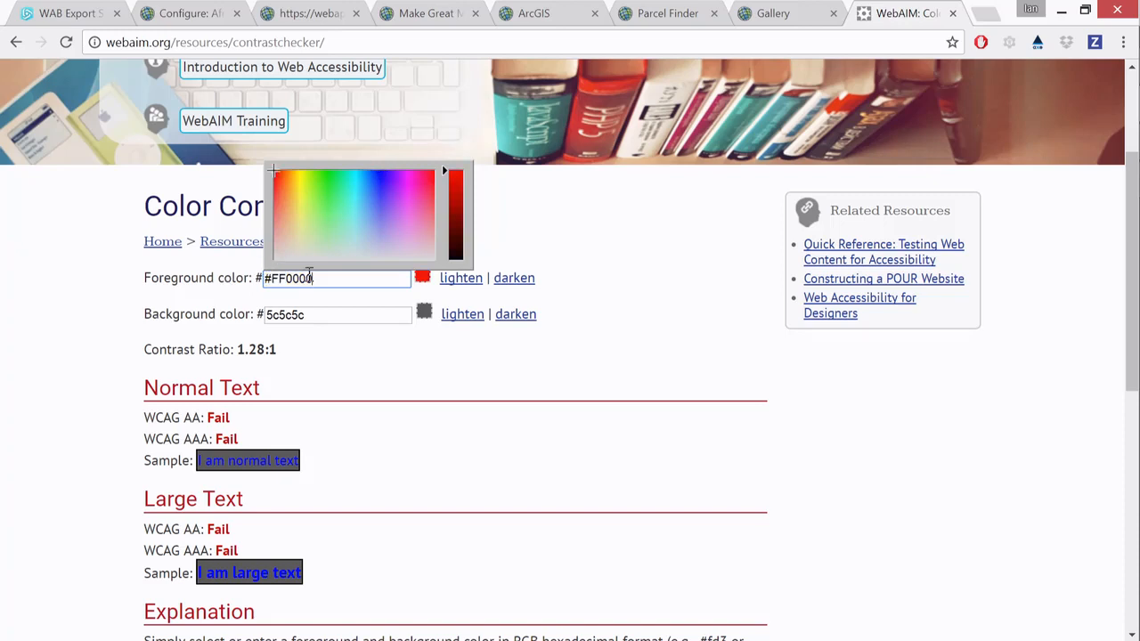
{"action": "left_click", "coordinate": [435, 371]}
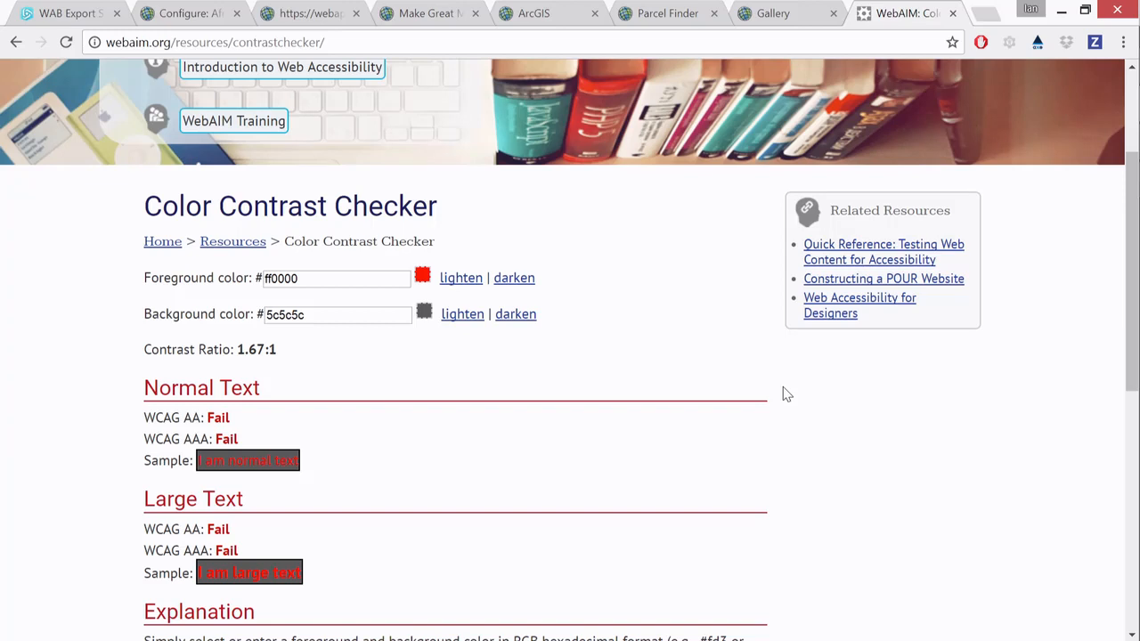
- Darken the contrast checker's background color repeatedly down to 0f0f0f and select its hex value
{"action": "left_click", "coordinate": [517, 321]}
{"action": "left_click", "coordinate": [517, 321]}
{"action": "left_click", "coordinate": [517, 322]}
{"action": "left_click", "coordinate": [517, 321]}
{"action": "left_click", "coordinate": [517, 321]}
{"action": "left_click", "coordinate": [516, 321]}
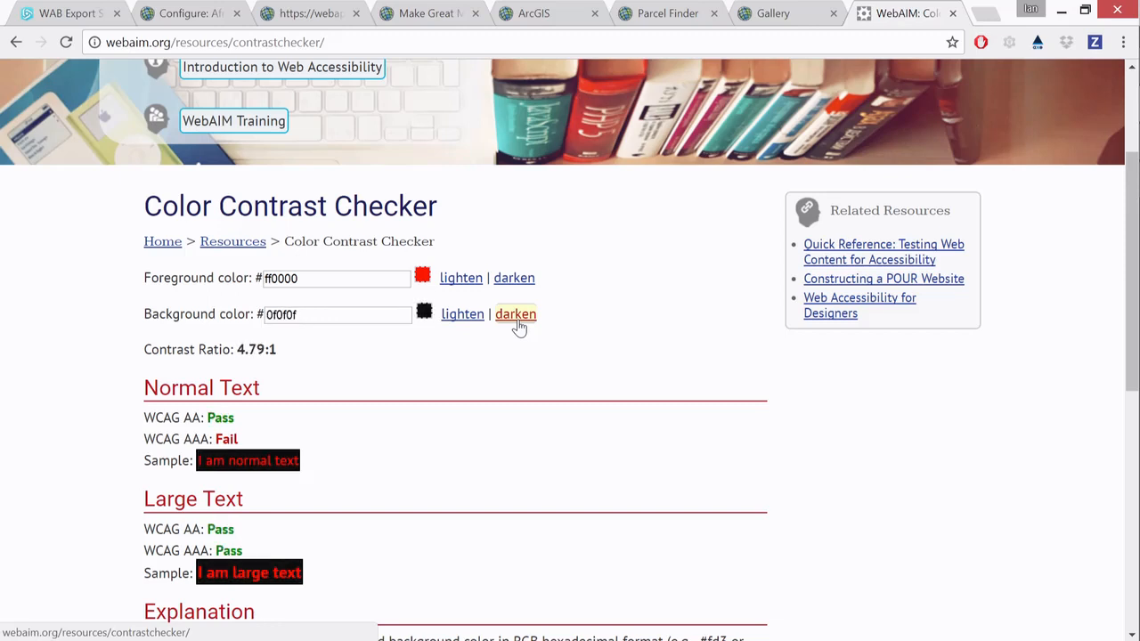
{"action": "left_click", "coordinate": [326, 314]}
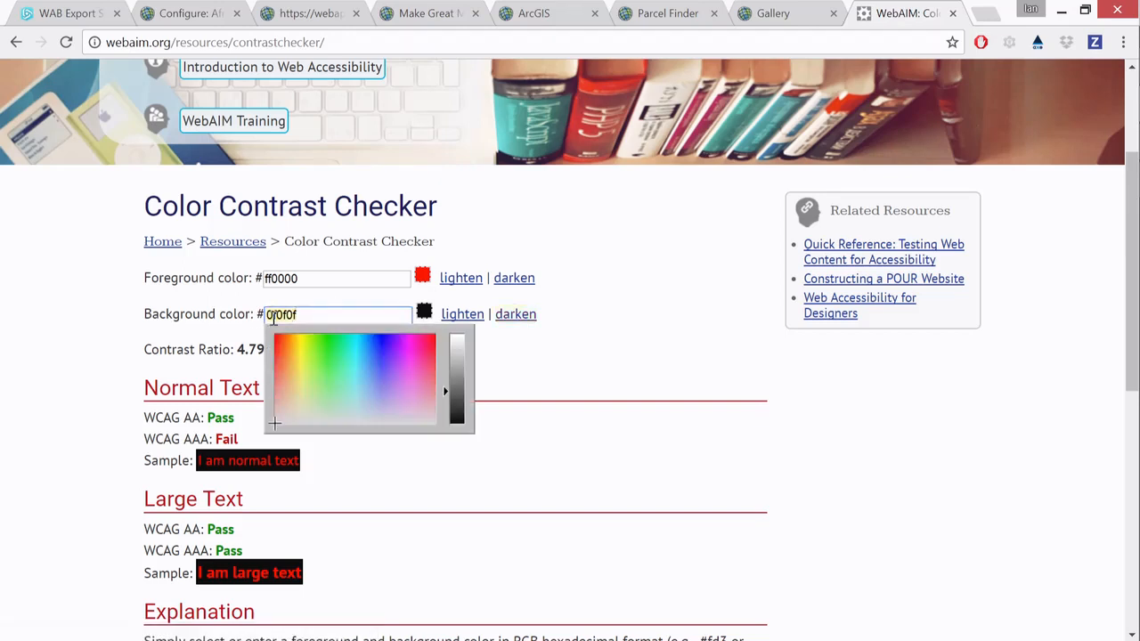
- Copy 0f0f0f from the contrast checker into the African Conflicts theme's background color, and save and launch the app
{"action": "right_click", "coordinate": [297, 317]}
{"action": "left_click", "coordinate": [322, 348]}
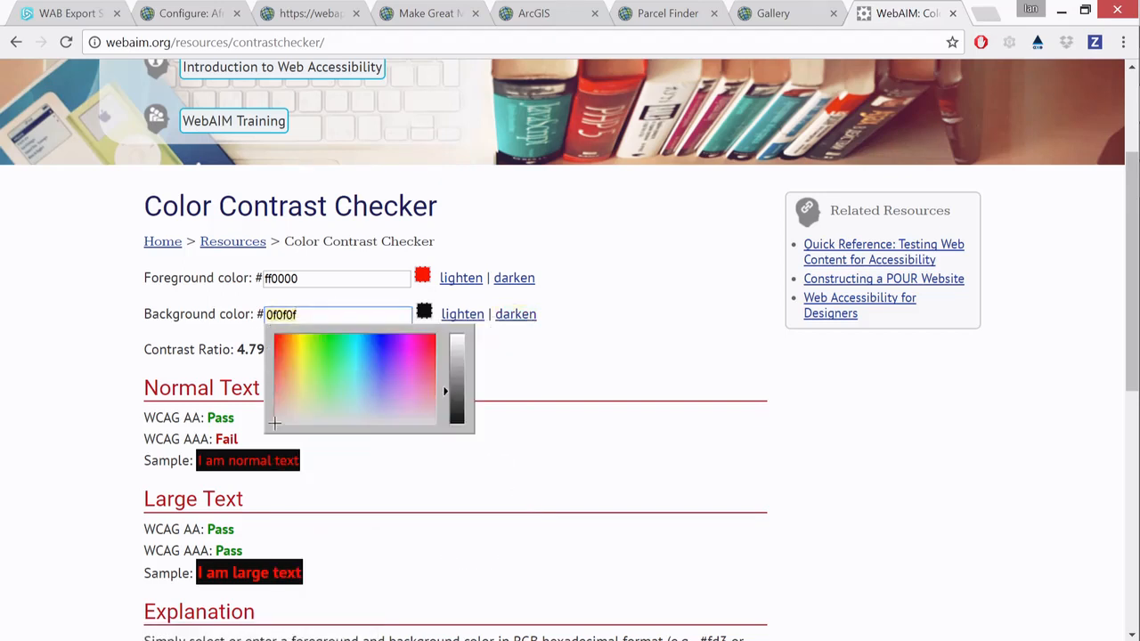
{"action": "left_click", "coordinate": [165, 16]}
{"action": "left_click_drag", "start_coordinate": [77, 290], "coordinate": [4, 285]}
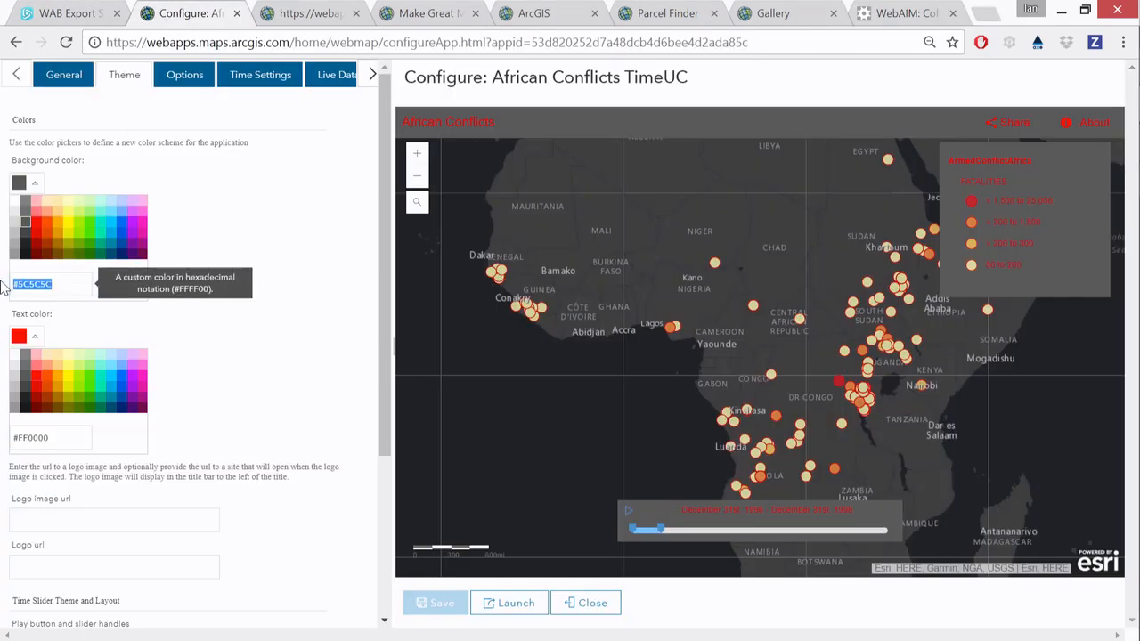
{"action": "key", "text": "ctrl+v"}
{"action": "left_click", "coordinate": [443, 605]}
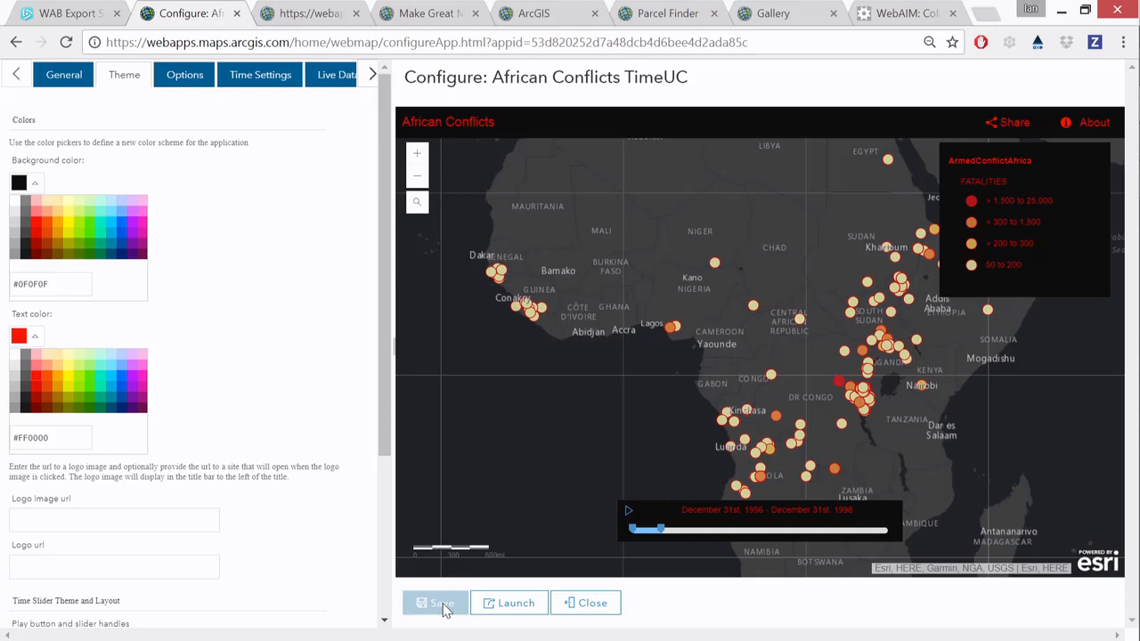
{"action": "left_click", "coordinate": [514, 604]}
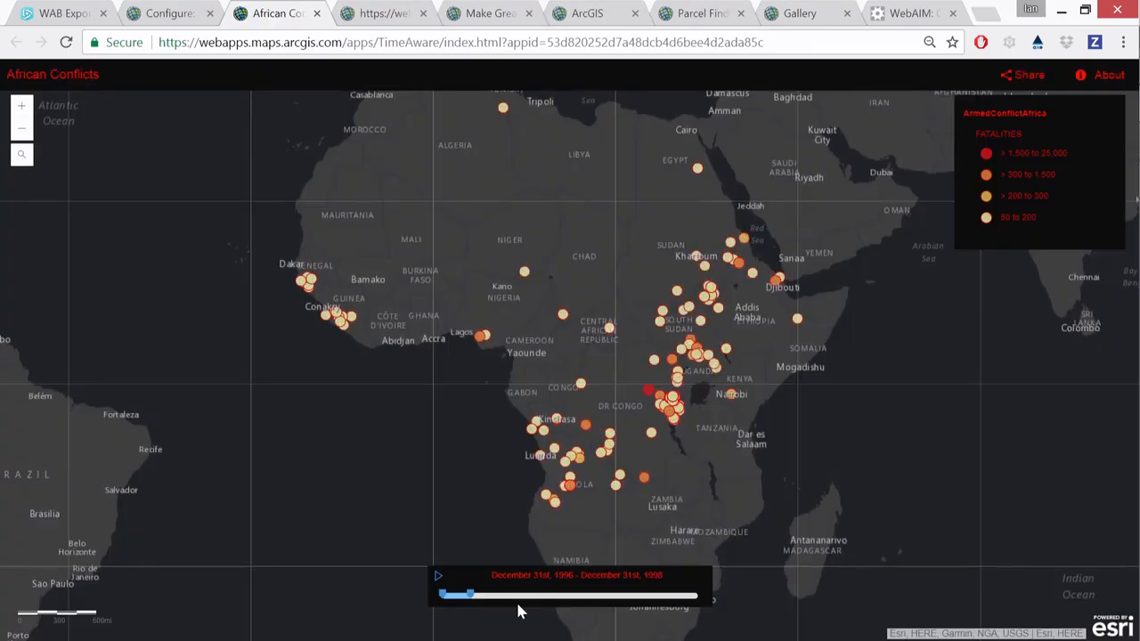
- Advance the presentation to the Custom Configurable Apps slide and switch to the San Diego Beach Viewer configuration in Chrome
{"action": "key", "text": "alt+Tab"}
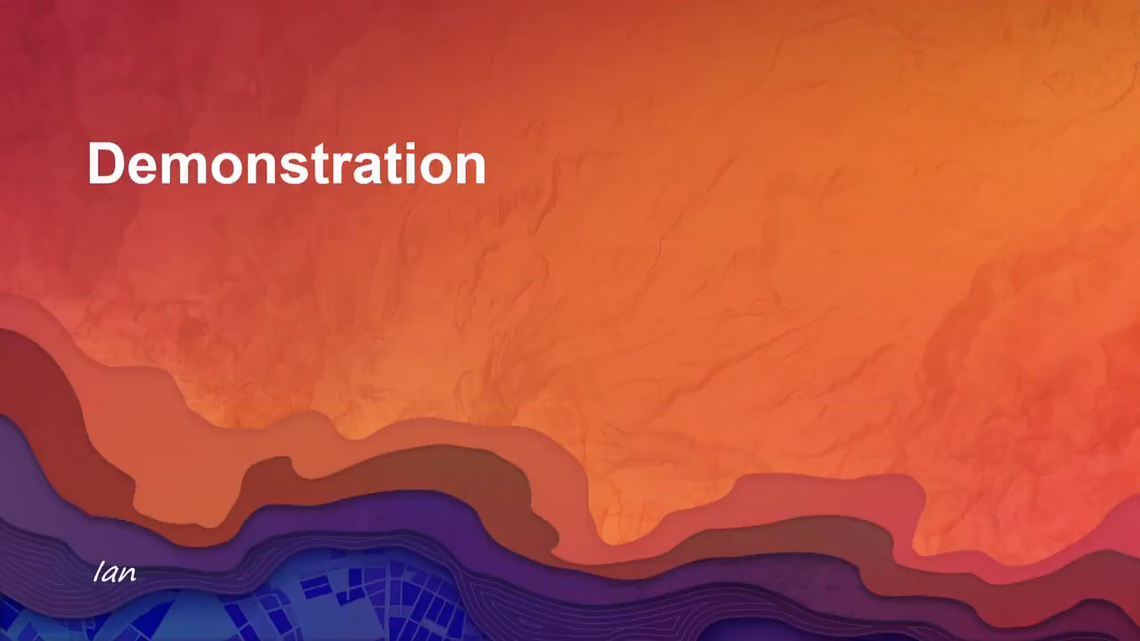
{"action": "key", "text": "Right"}
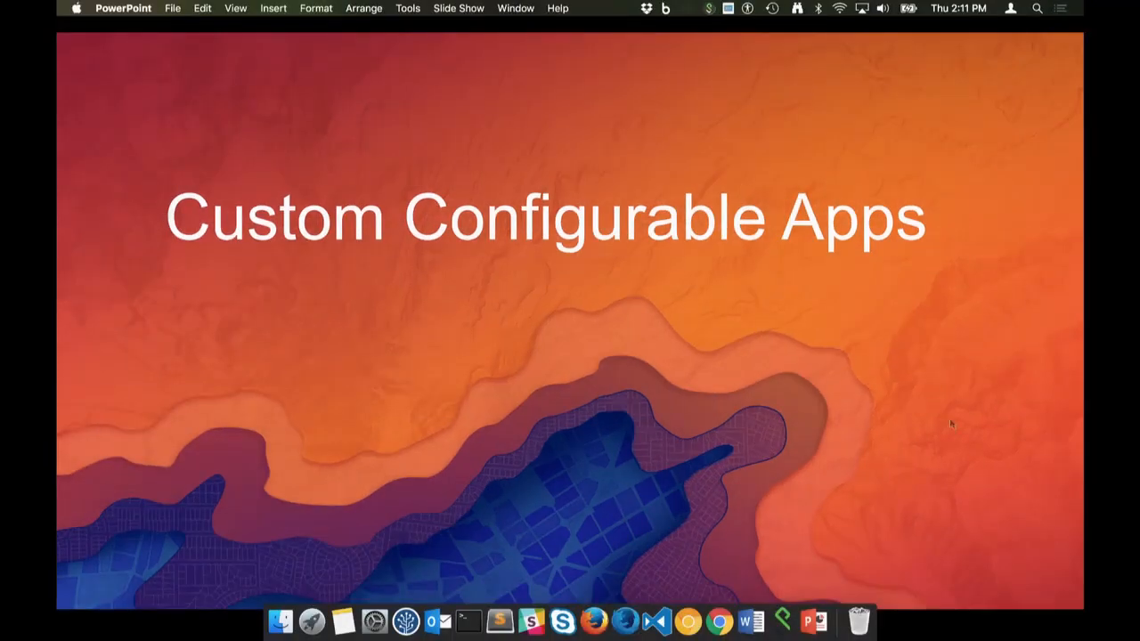
{"action": "key", "text": "super+Tab"}
{"action": "key", "text": "super+shift+Tab"}
{"action": "key", "text": "super+Tab"}
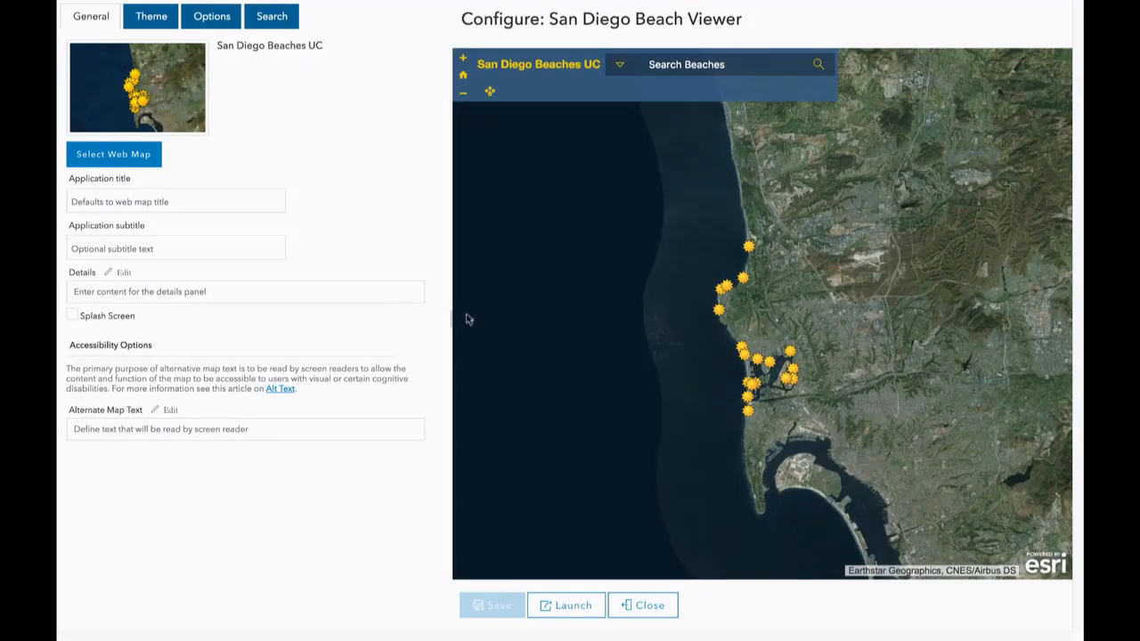
- Widen the map preview and inspect the San Diego Beaches UC title in enlarged developer tools
{"action": "left_click_drag", "start_coordinate": [456, 319], "coordinate": [368, 313]}
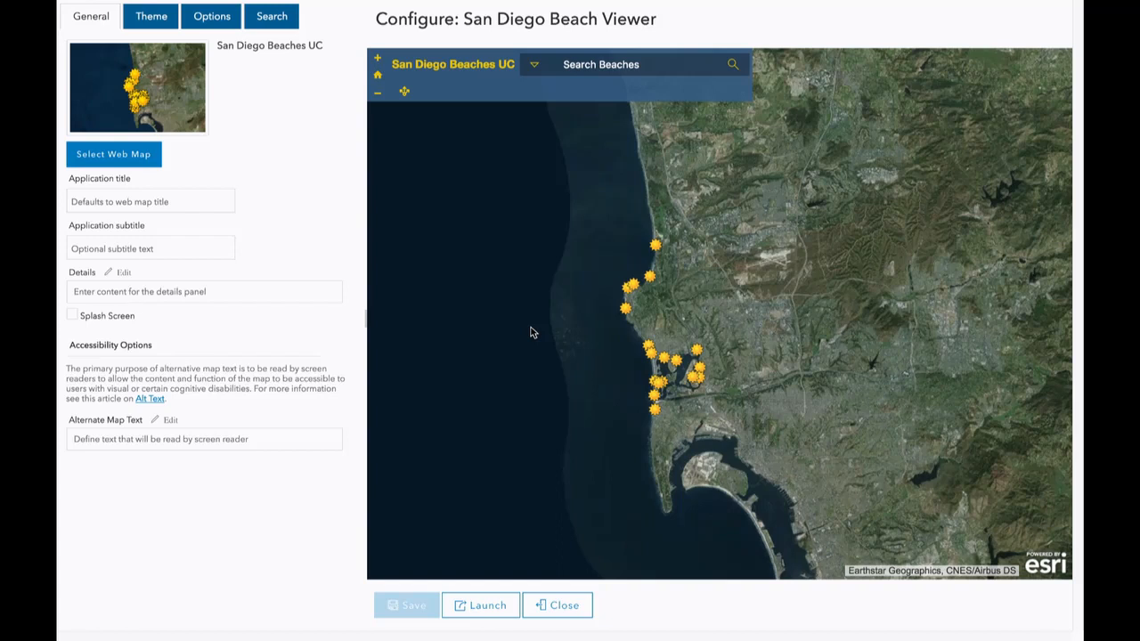
{"action": "right_click", "coordinate": [467, 64]}
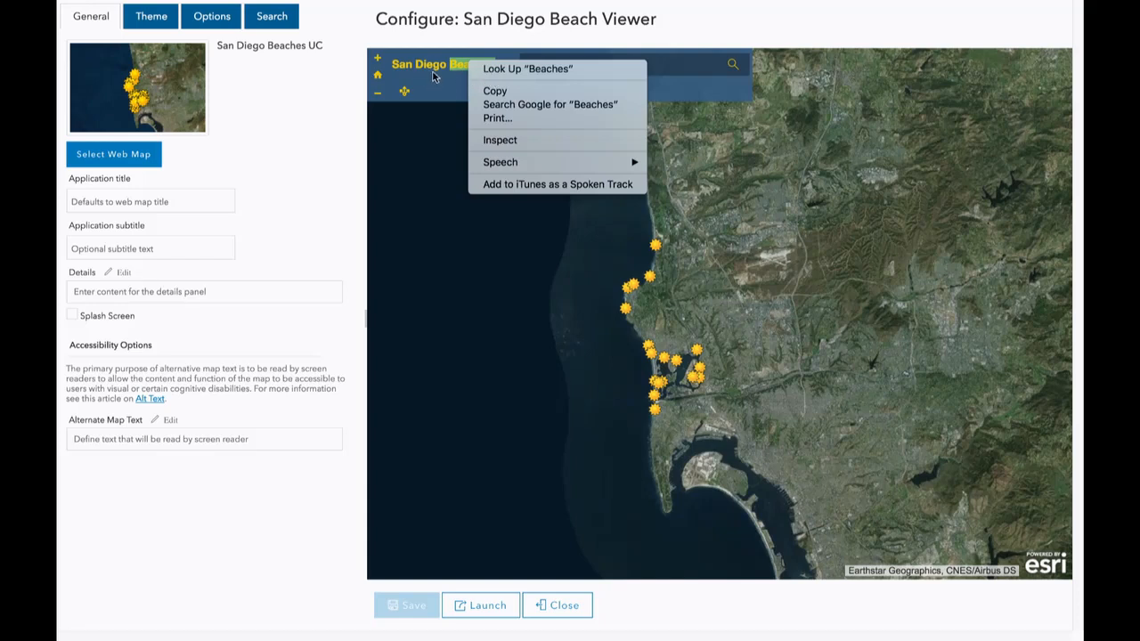
{"action": "left_click", "coordinate": [499, 140]}
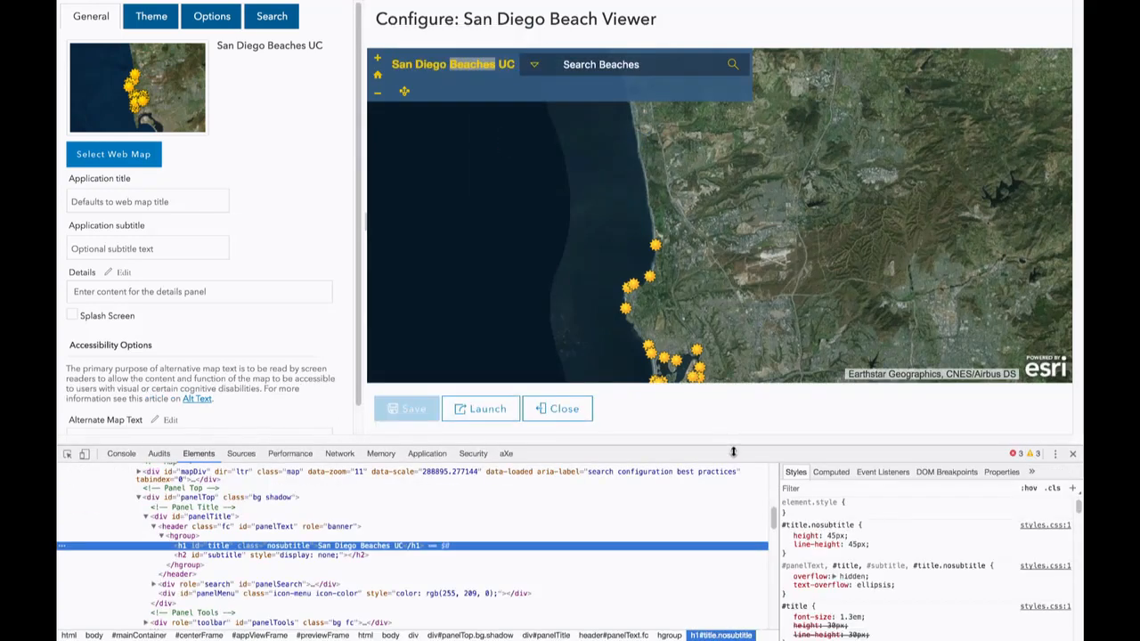
{"action": "left_click_drag", "start_coordinate": [748, 444], "coordinate": [748, 390]}
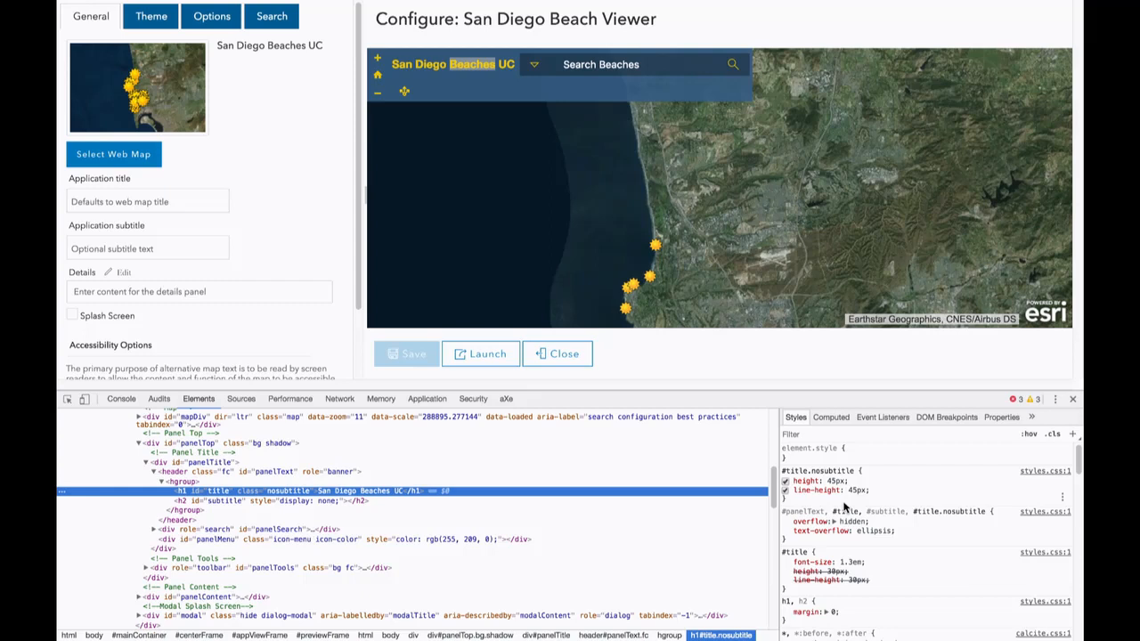
- Add a color property set to white to the title's #title.nosubtitle CSS rule
{"action": "left_click", "coordinate": [867, 471]}
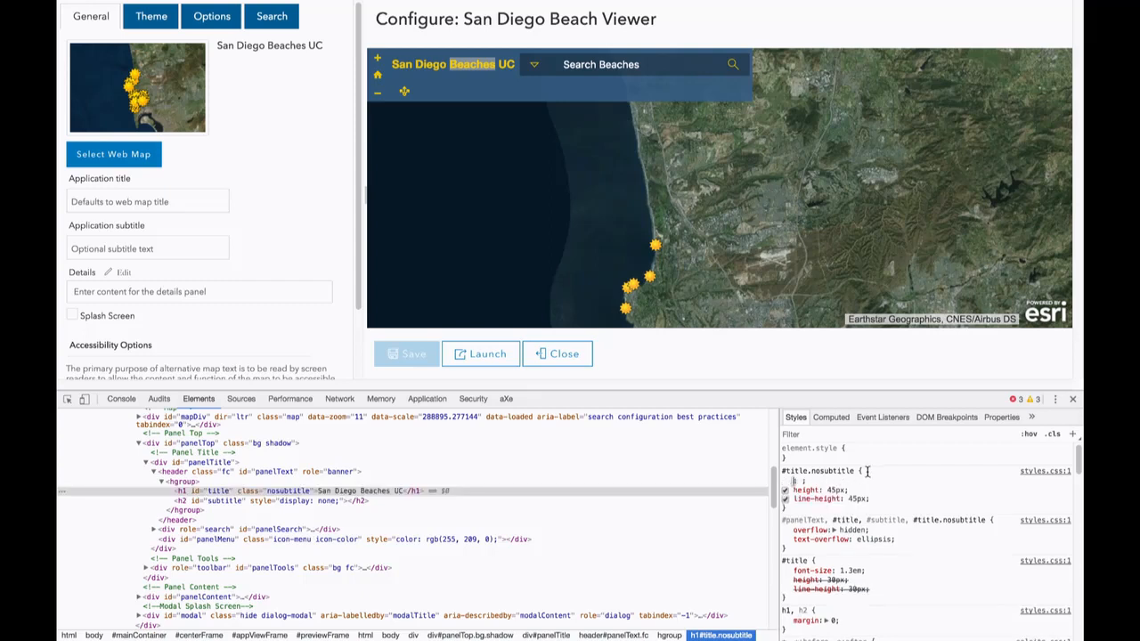
{"action": "type", "text": "color"}
{"action": "key", "text": "Tab"}
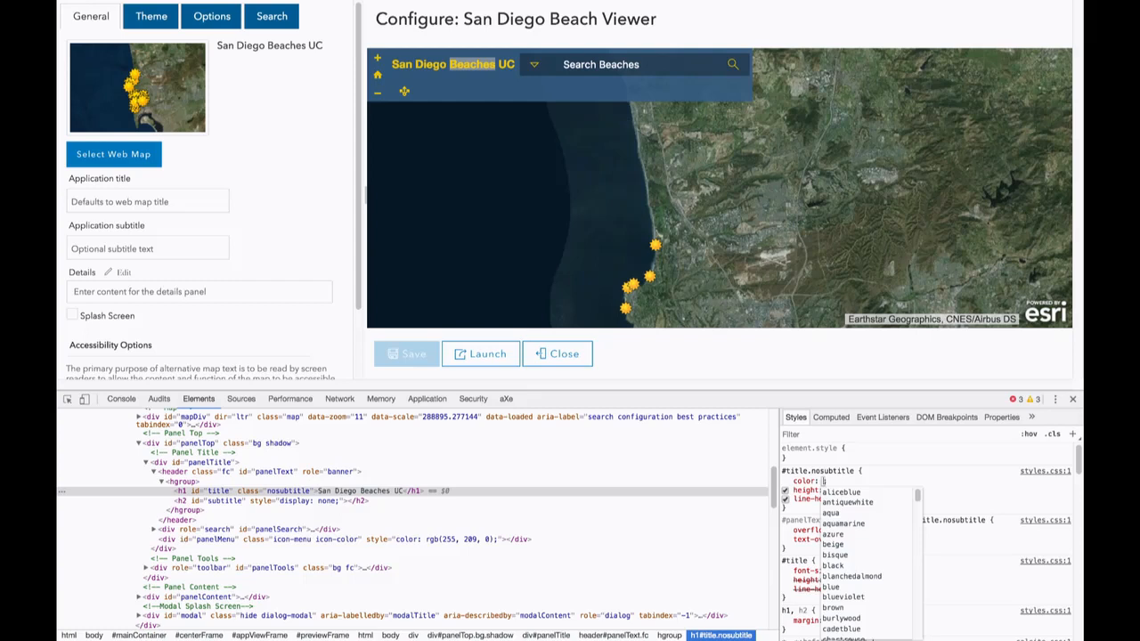
{"action": "type", "text": "white"}
- Add a font-size property to the #title.nosubtitle rule, trying larger and 30px
{"action": "left_click", "coordinate": [913, 471]}
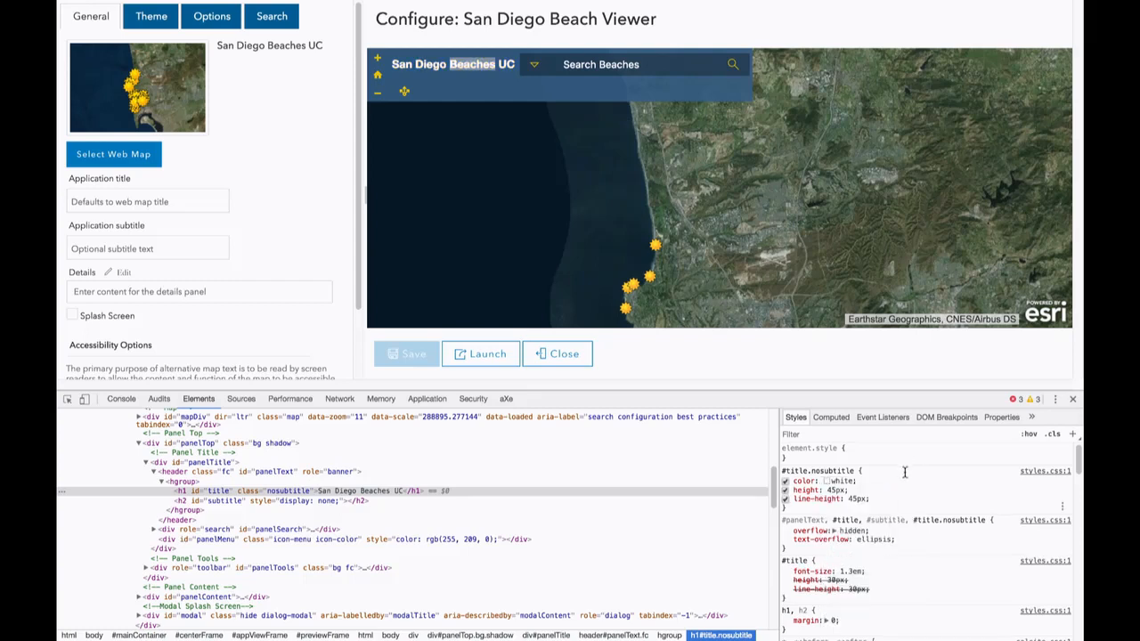
{"action": "type", "text": "font-size: lar"}
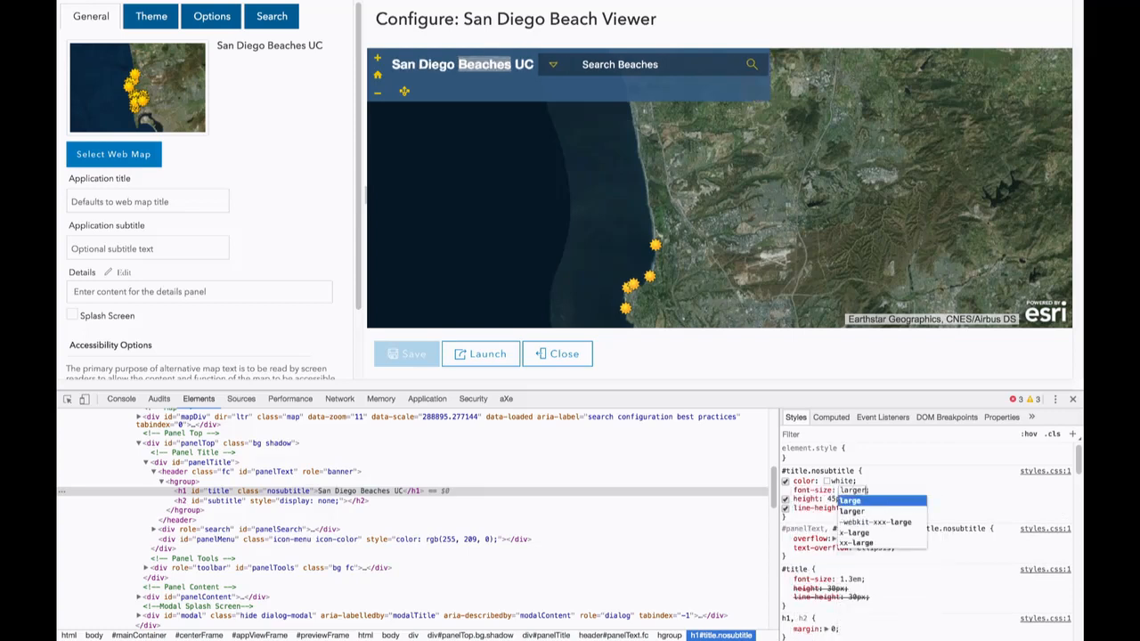
{"action": "type", "text": "ger"}
{"action": "key", "text": "BackSpace"}
{"action": "key", "text": "BackSpace"}
{"action": "key", "text": "BackSpace"}
{"action": "key", "text": "BackSpace"}
{"action": "key", "text": "BackSpace"}
{"action": "key", "text": "BackSpace"}
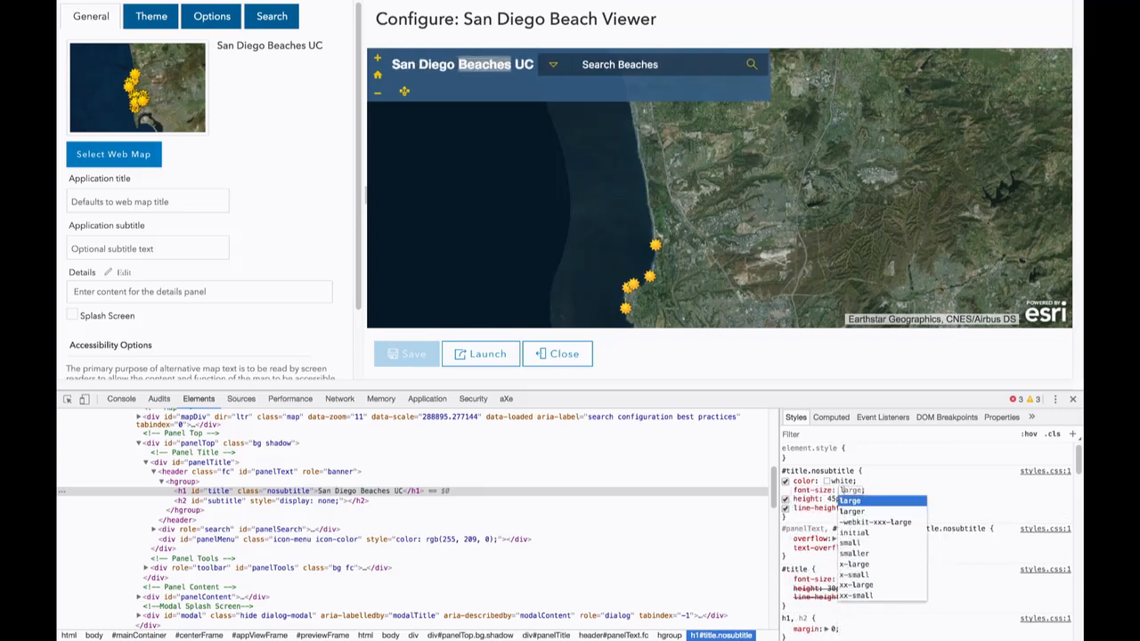
{"action": "type", "text": "30px"}
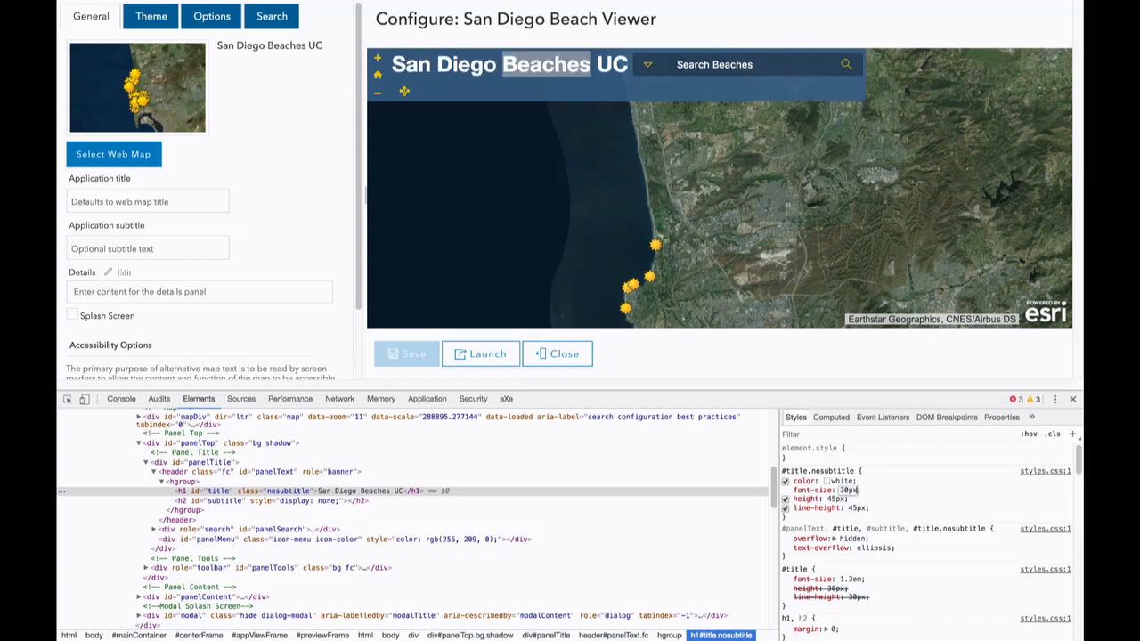
- Set the title's font-size to 24px in the #title.nosubtitle rule
{"action": "key", "text": "BackSpace"}
{"action": "key", "text": "BackSpace"}
{"action": "key", "text": "BackSpace"}
{"action": "key", "text": "BackSpace"}
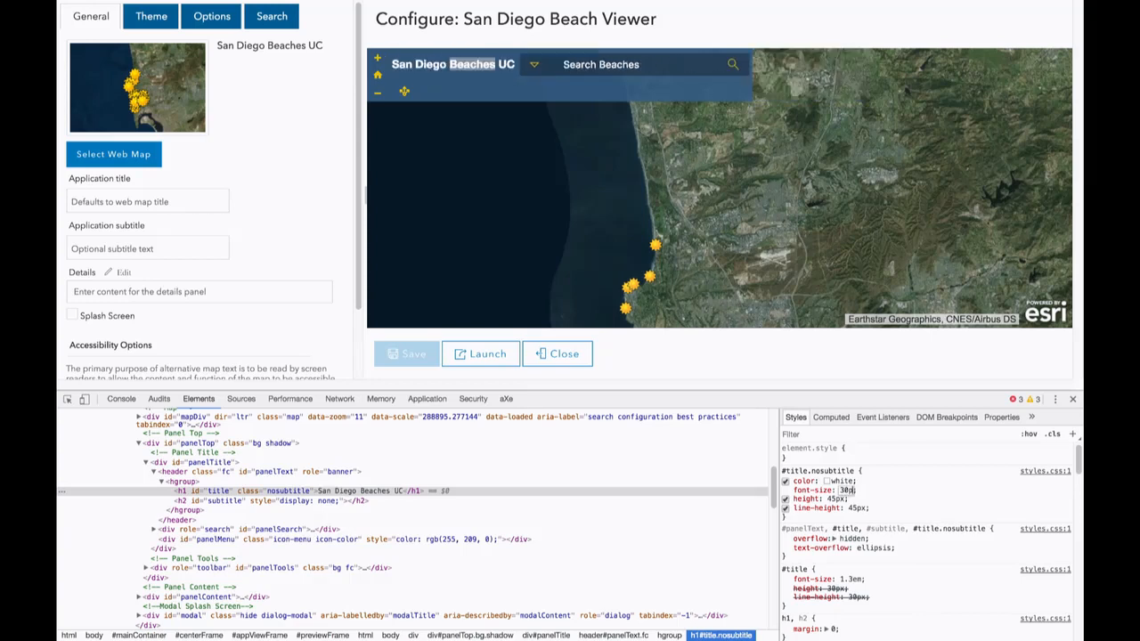
{"action": "type", "text": "24px"}
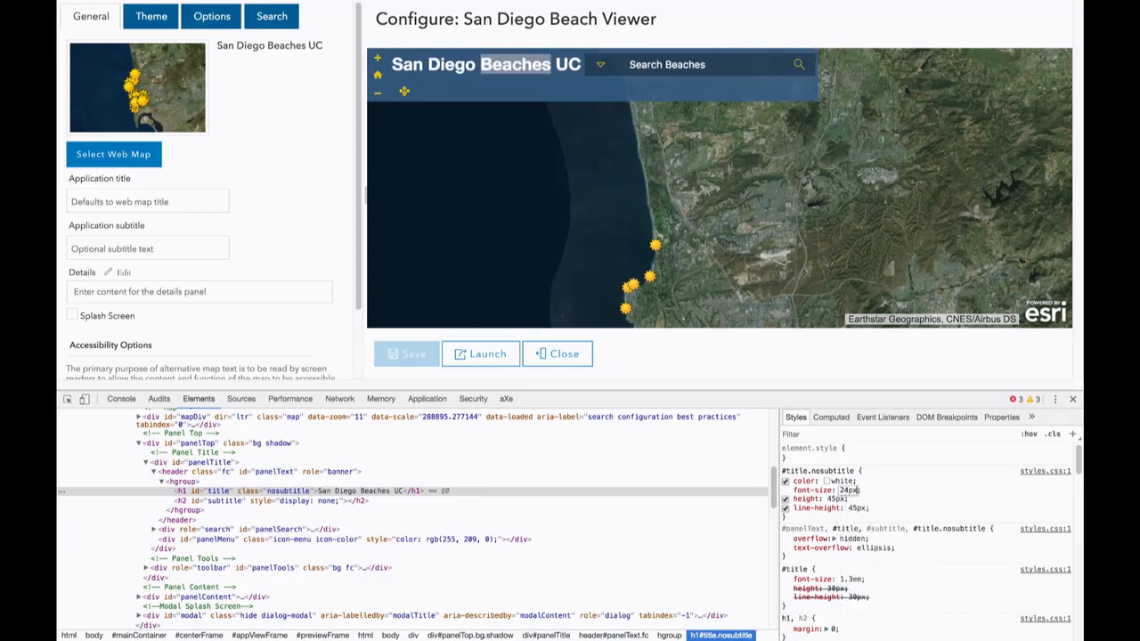
{"action": "left_click", "coordinate": [924, 470]}
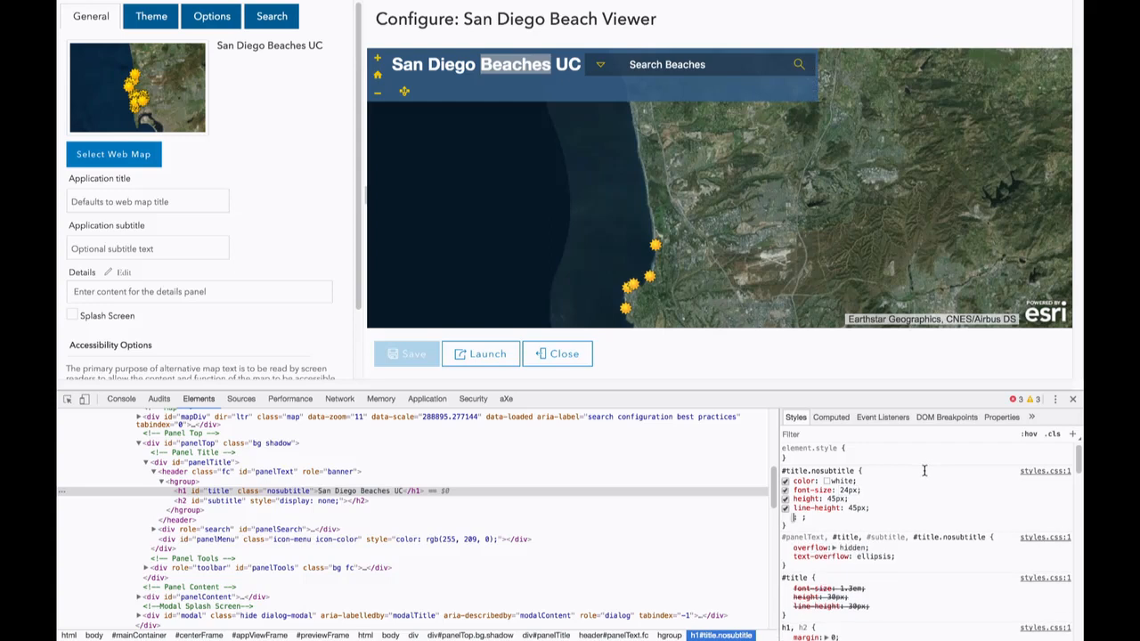
- Try sampling the title's text color from the map preview with the color picker's eyedropper
{"action": "left_click", "coordinate": [826, 481]}
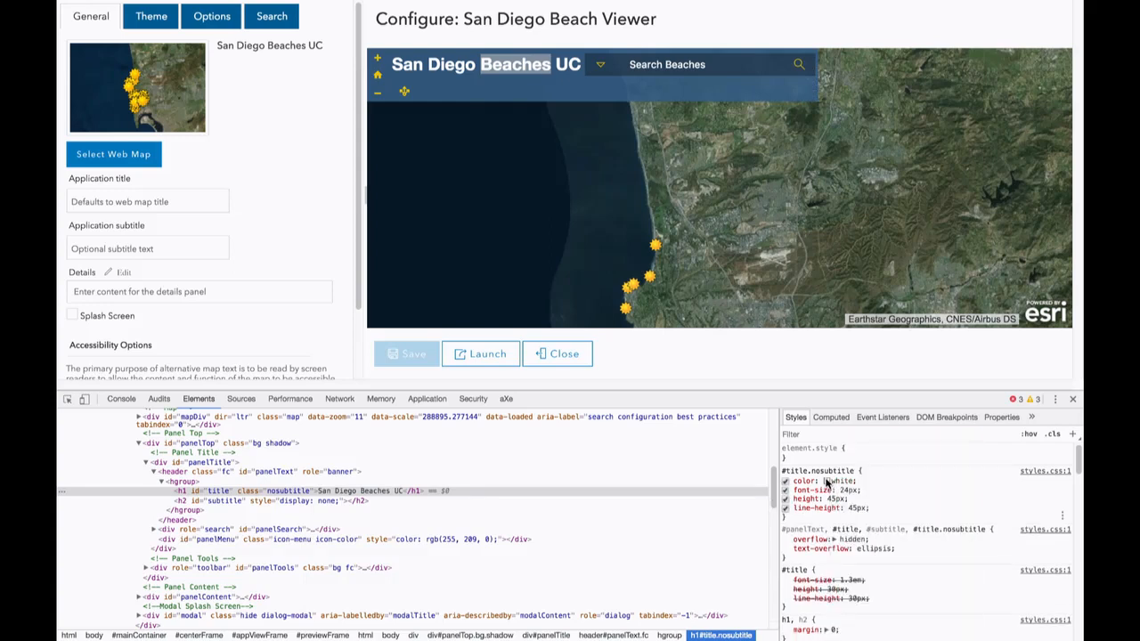
{"action": "left_click", "coordinate": [827, 482]}
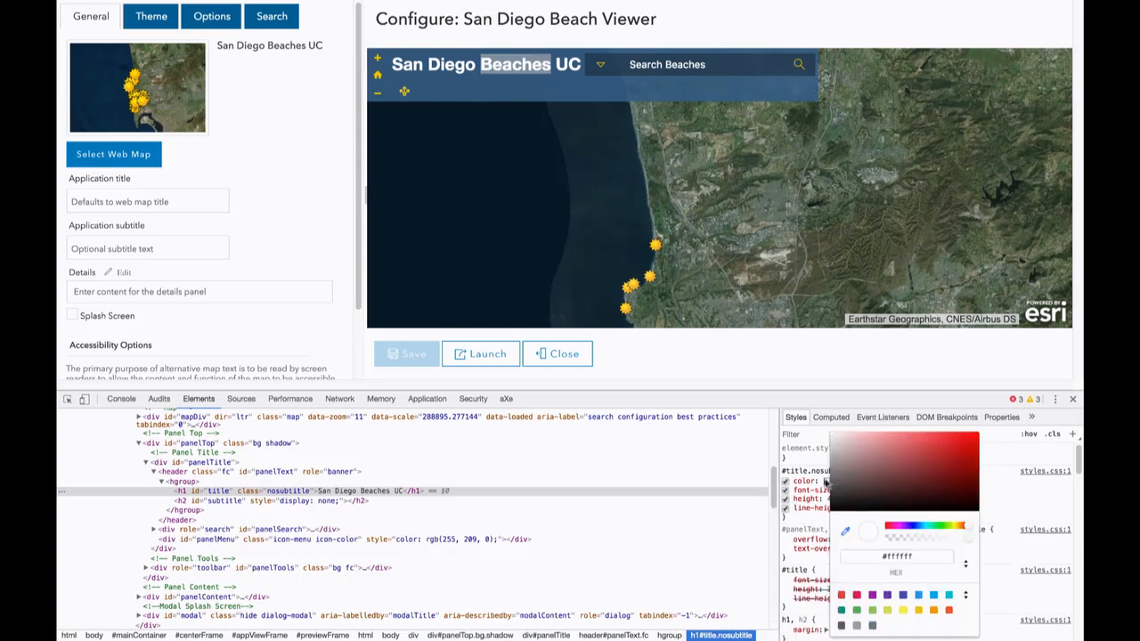
{"action": "left_click", "coordinate": [846, 533]}
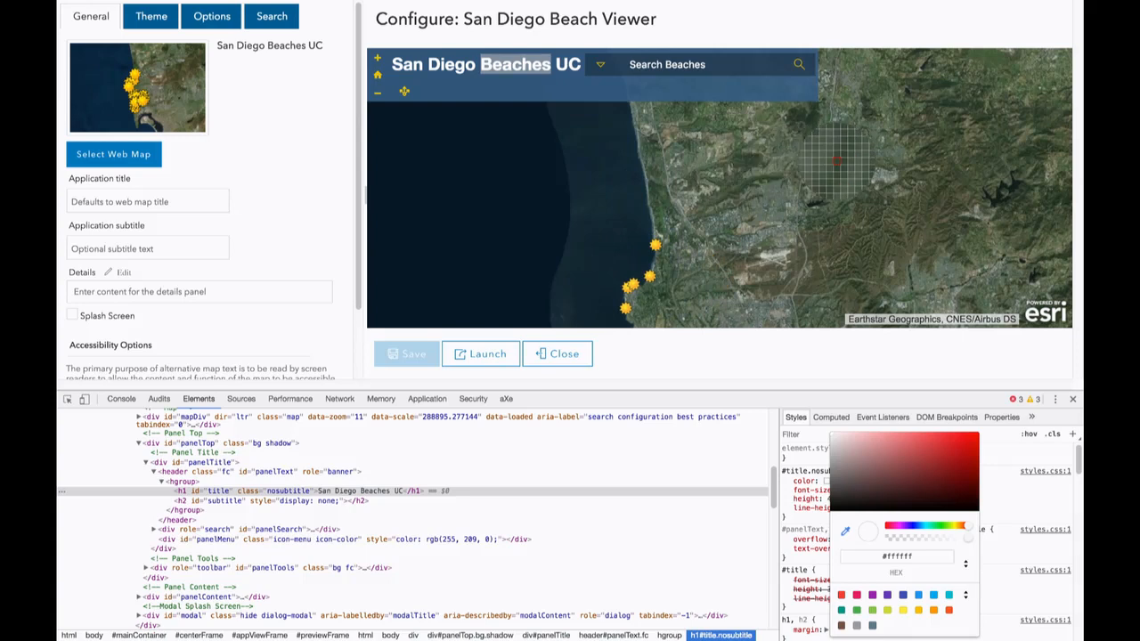
{"action": "left_click", "coordinate": [837, 160]}
{"action": "left_click", "coordinate": [629, 163]}
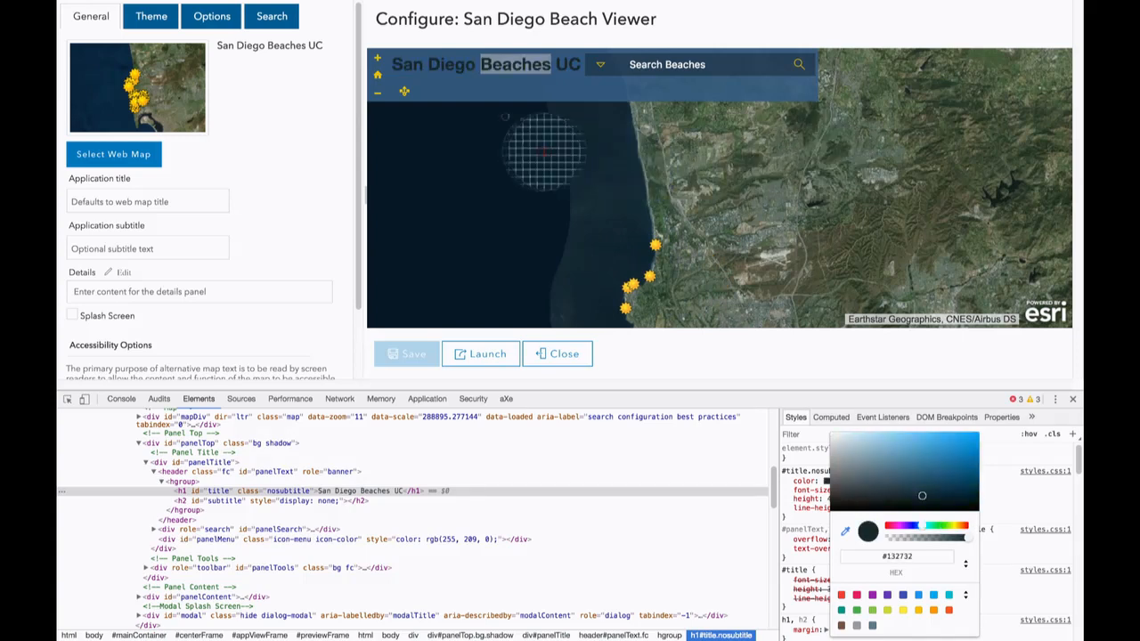
{"action": "left_click", "coordinate": [895, 396]}
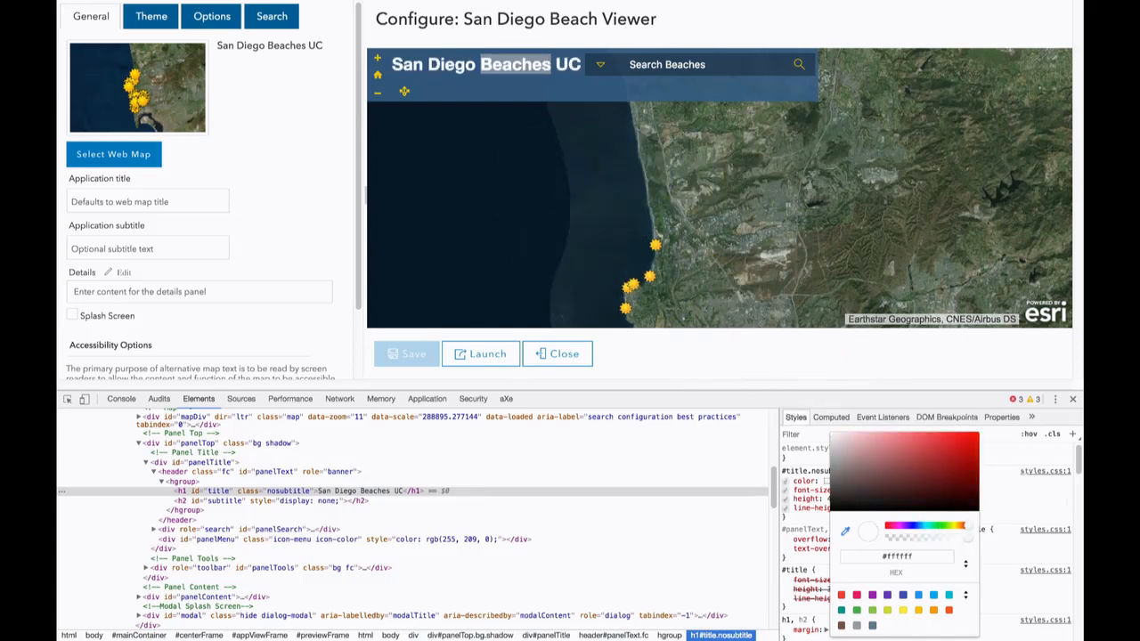
{"action": "left_click", "coordinate": [996, 457]}
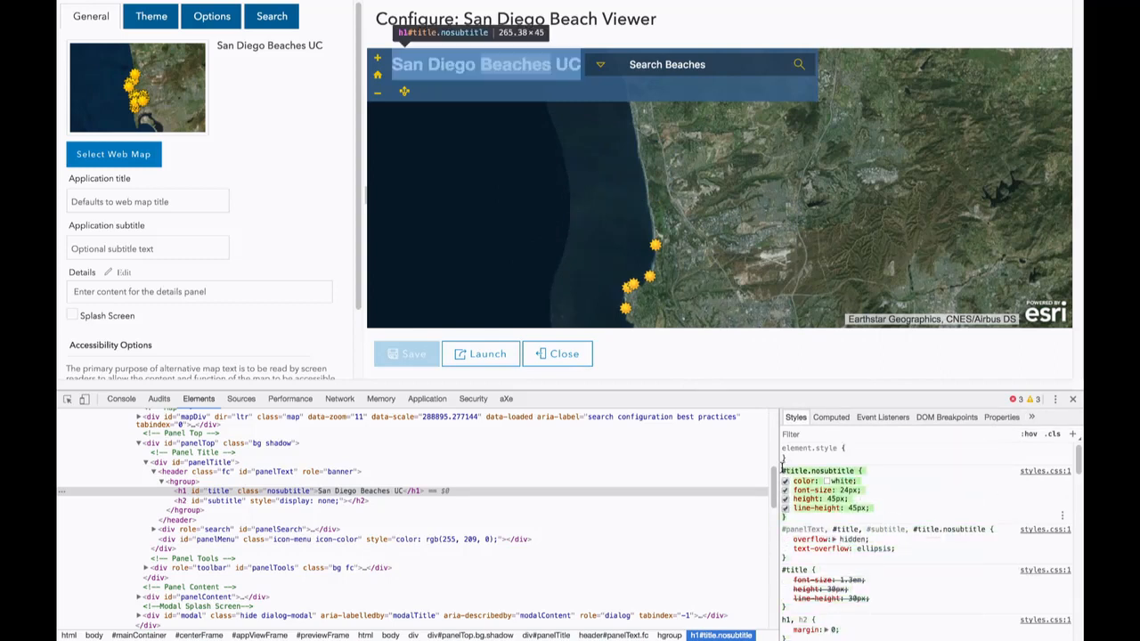
- Copy the whole edited #title.nosubtitle CSS rule from the developer tools
{"action": "right_click", "coordinate": [782, 465]}
{"action": "key", "text": "Escape"}
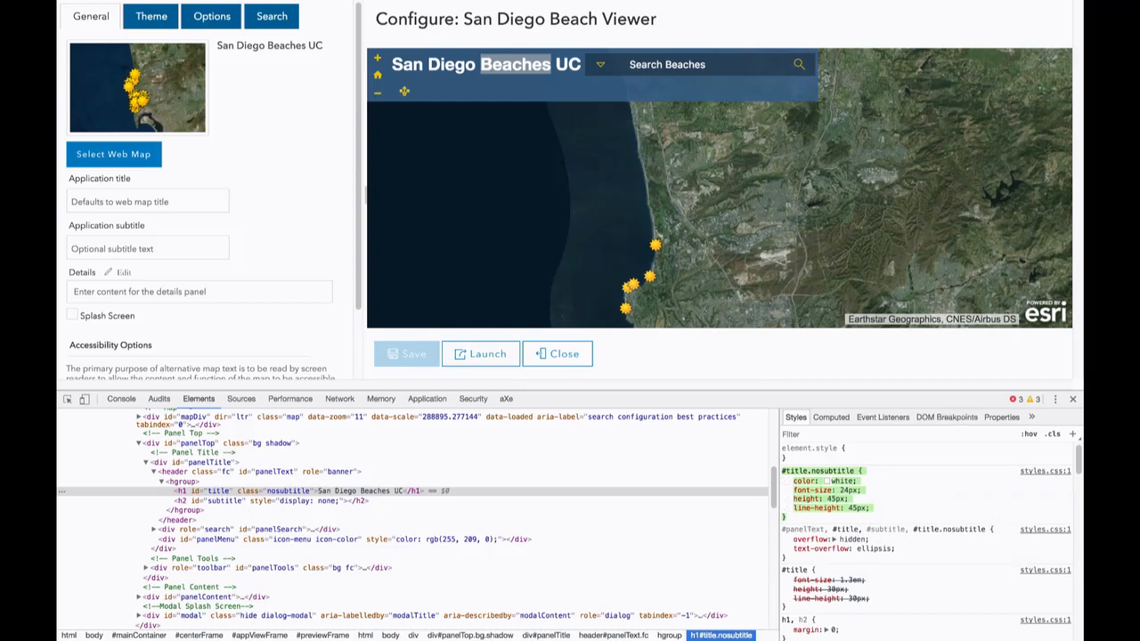
- Reload the San Diego Beach Viewer configuration page and close the developer tools
{"action": "mouse_move", "coordinate": [461, 1]}
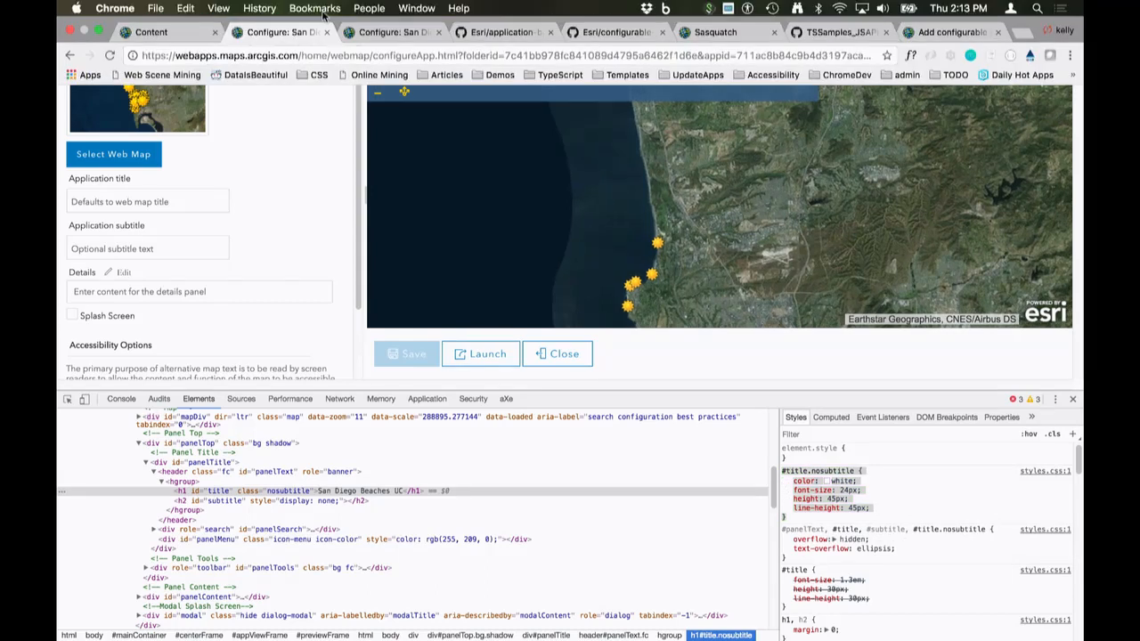
{"action": "left_click", "coordinate": [111, 55]}
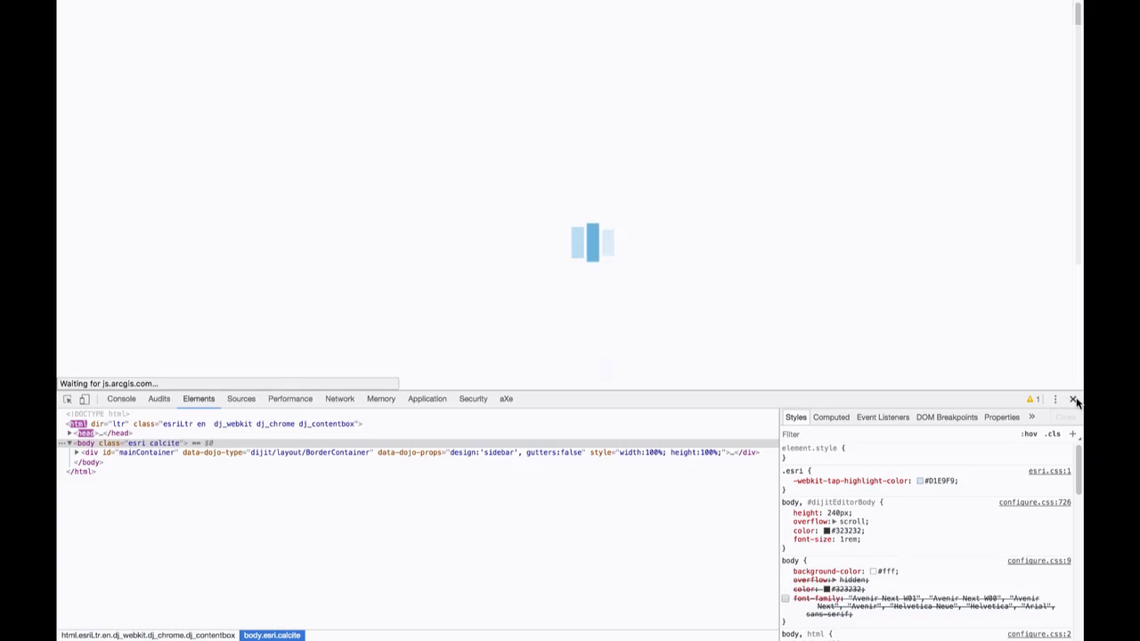
{"action": "left_click", "coordinate": [1073, 400]}
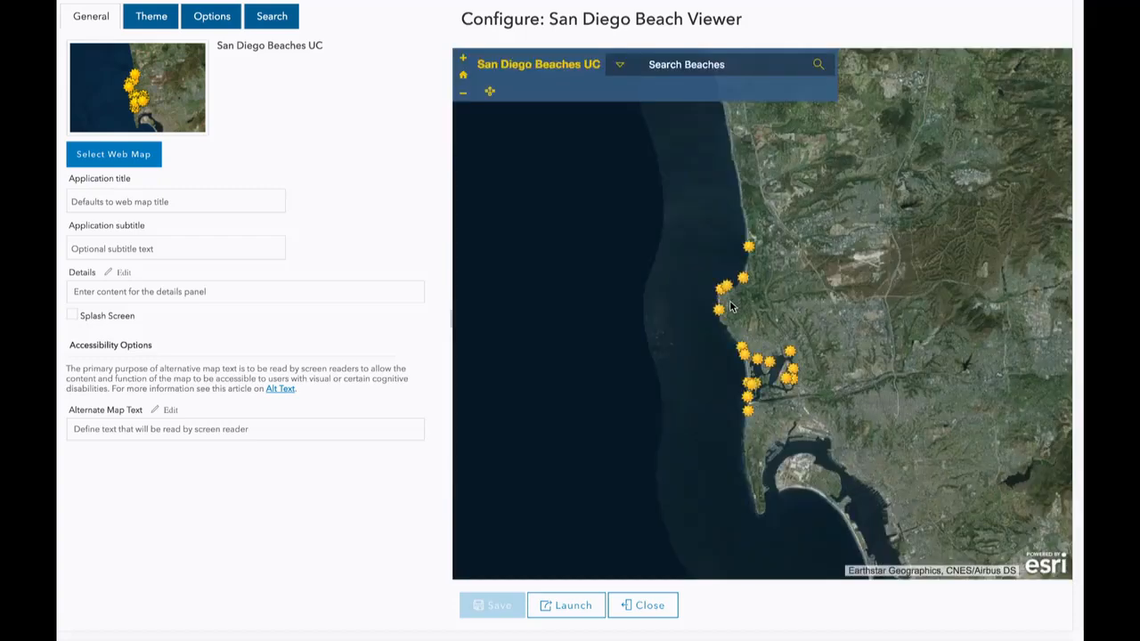
- Paste the copied #title.nosubtitle rule into the theme's Custom css setting and save the app
{"action": "left_click", "coordinate": [169, 16]}
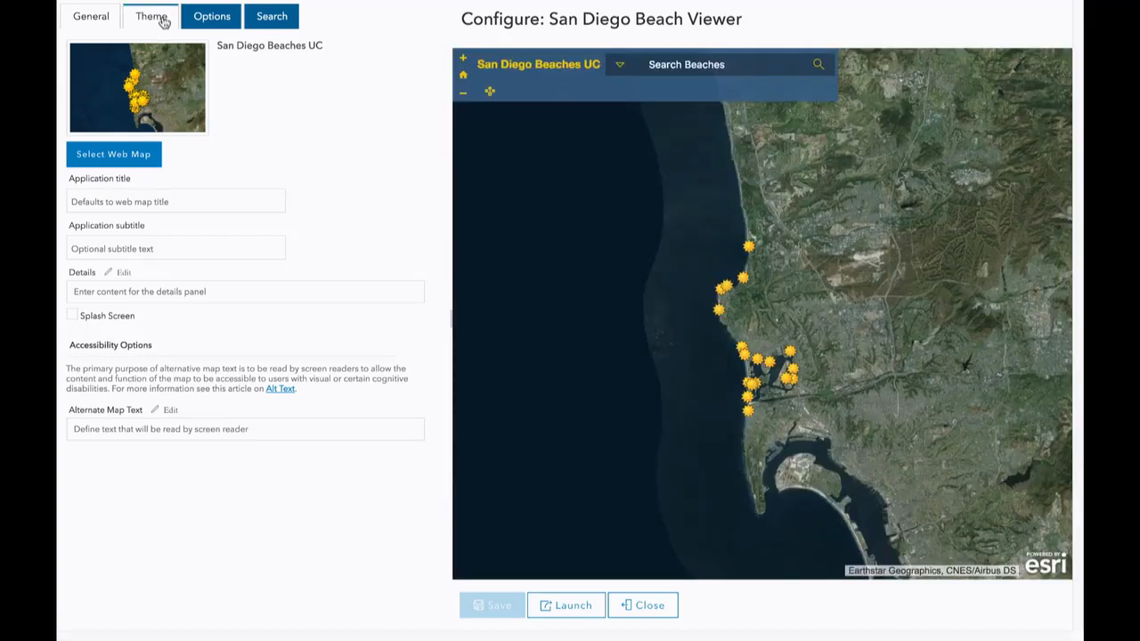
{"action": "left_click", "coordinate": [175, 523]}
{"action": "right_click", "coordinate": [174, 523]}
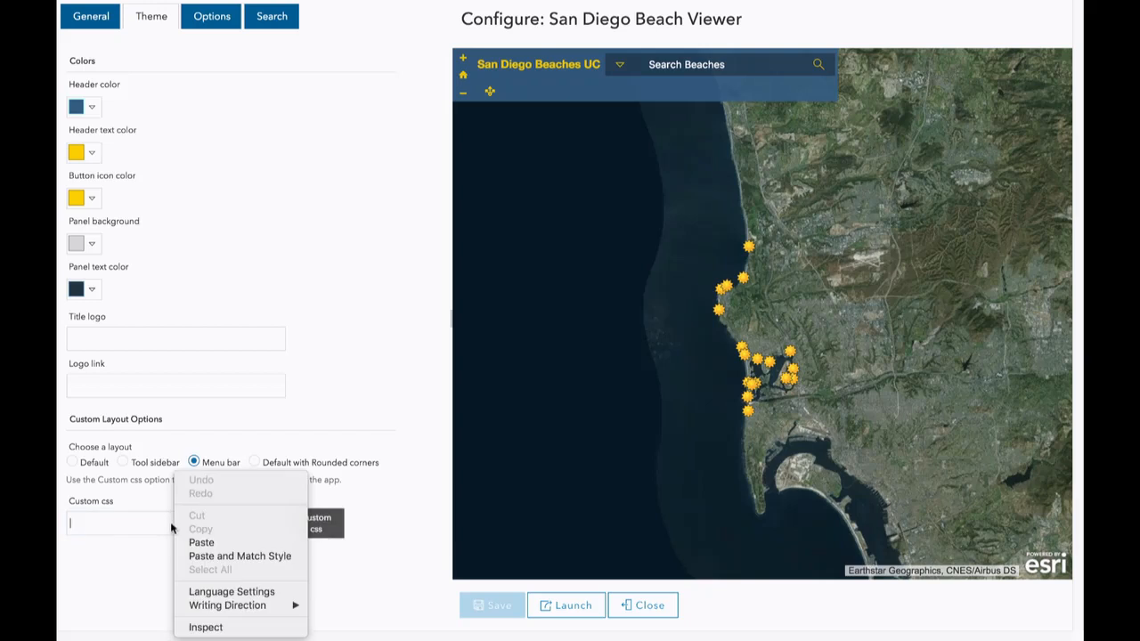
{"action": "left_click", "coordinate": [197, 540]}
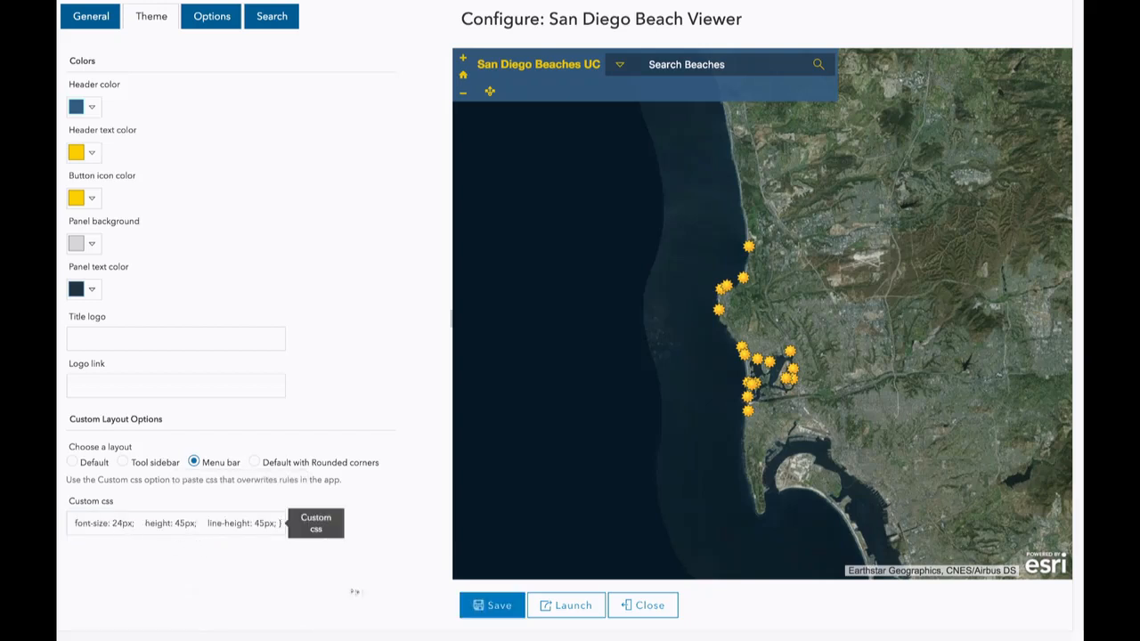
{"action": "left_click", "coordinate": [495, 606]}
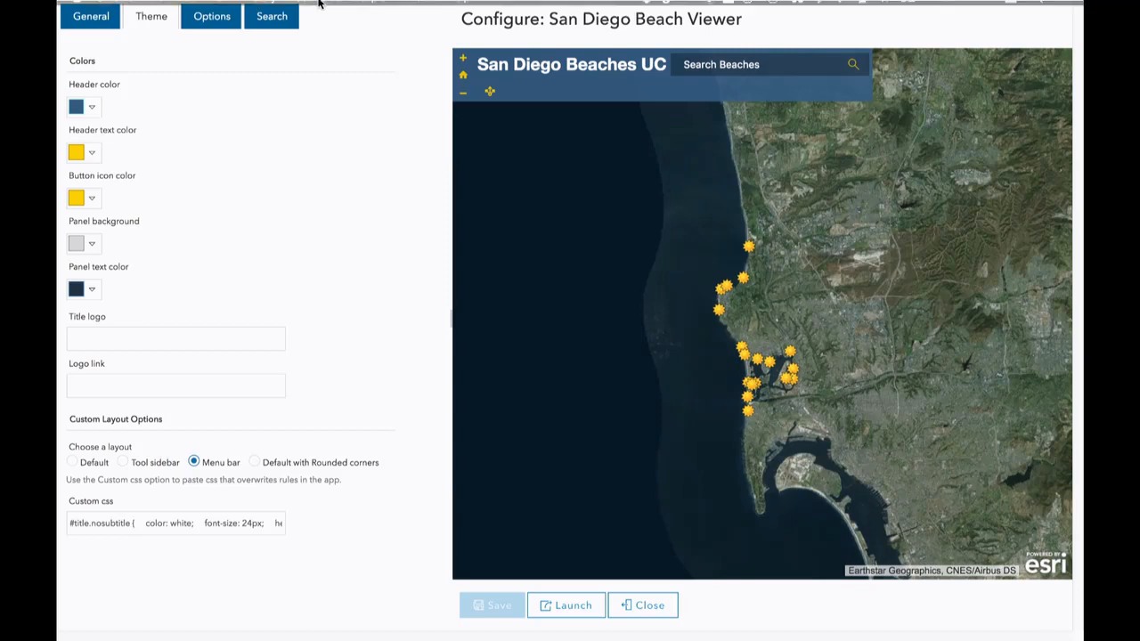
- Open the San Diego Beaches - Configured CSS configuration and examine its custom CSS
{"action": "mouse_move", "coordinate": [371, 3]}
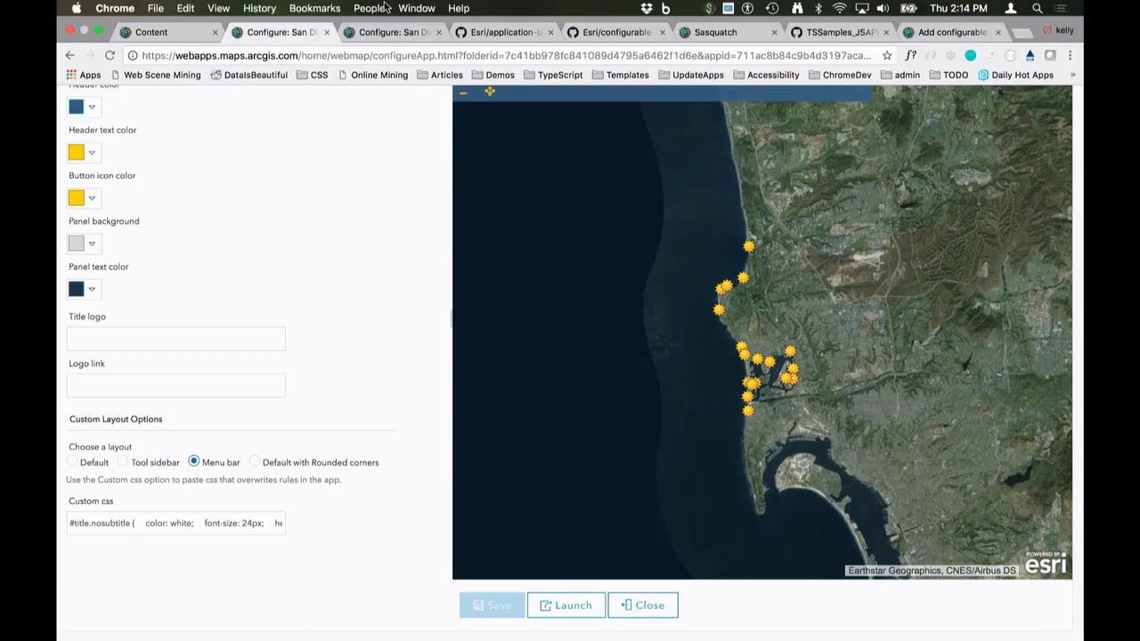
{"action": "left_click", "coordinate": [383, 36]}
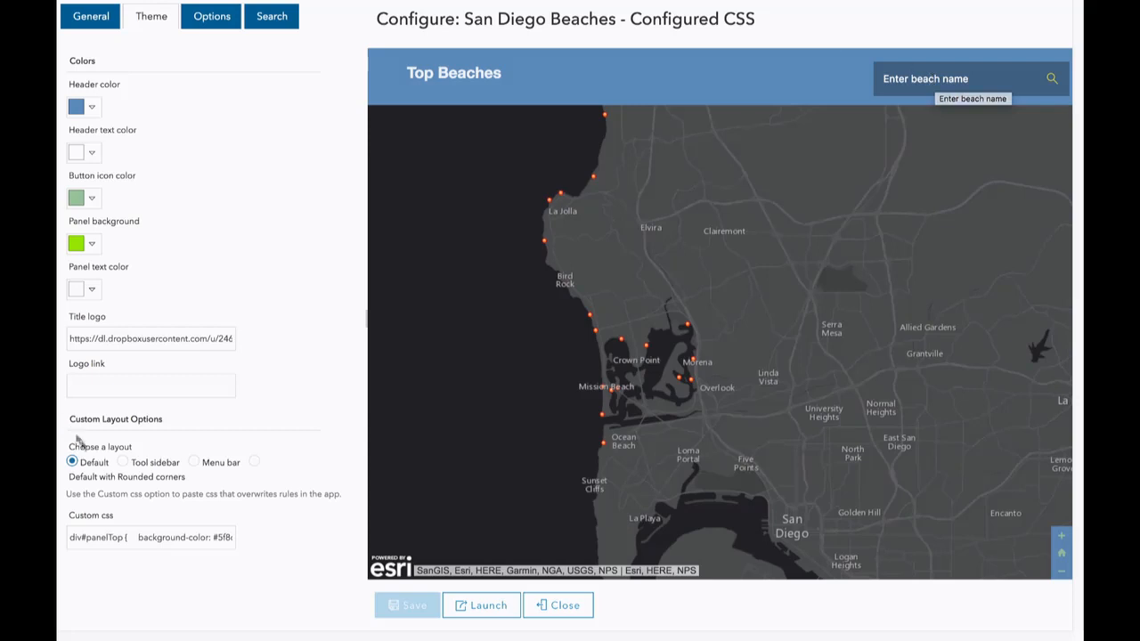
{"action": "double_click", "coordinate": [176, 537]}
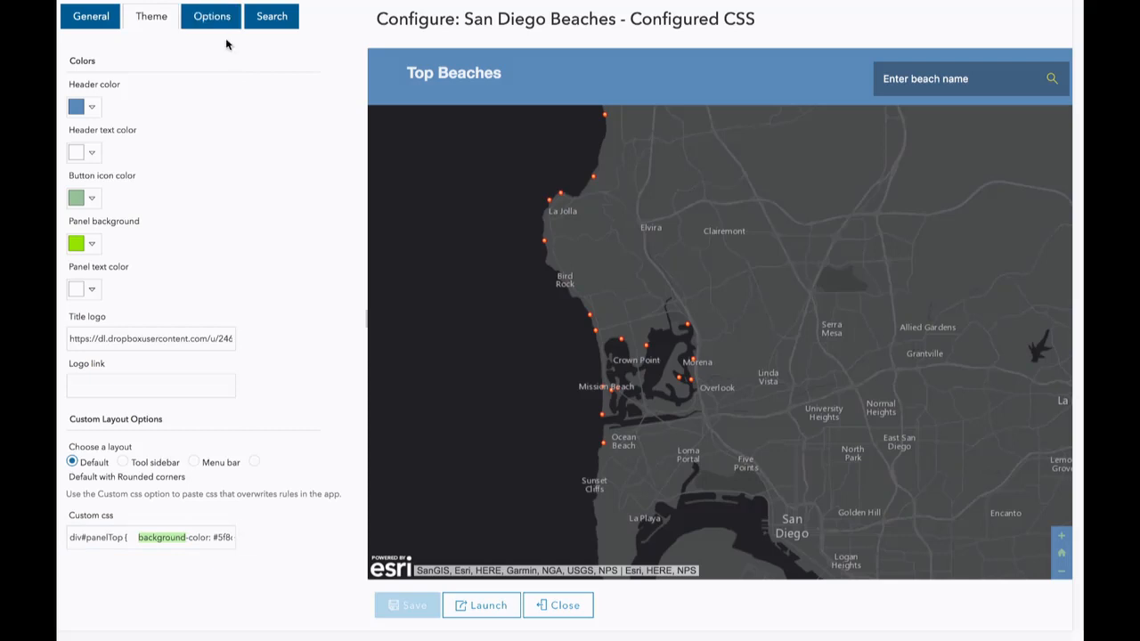
- Switch to Microsoft PowerPoint
{"action": "key", "text": "super+Tab"}
{"action": "key", "text": "super+shift+Tab"}
{"action": "key", "text": "super+Tab"}
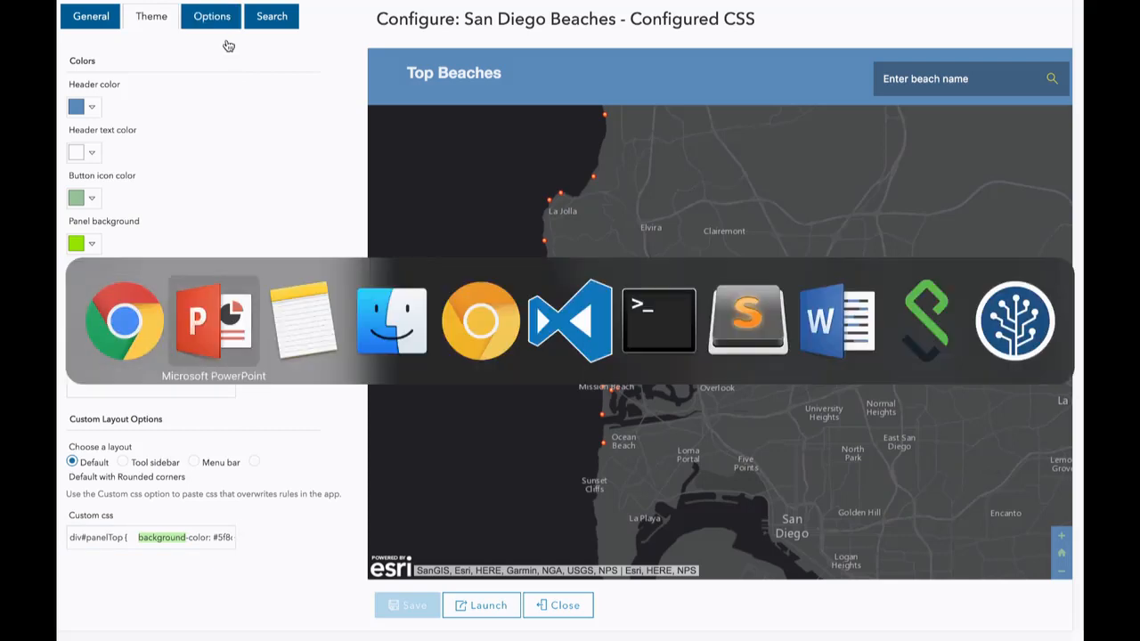